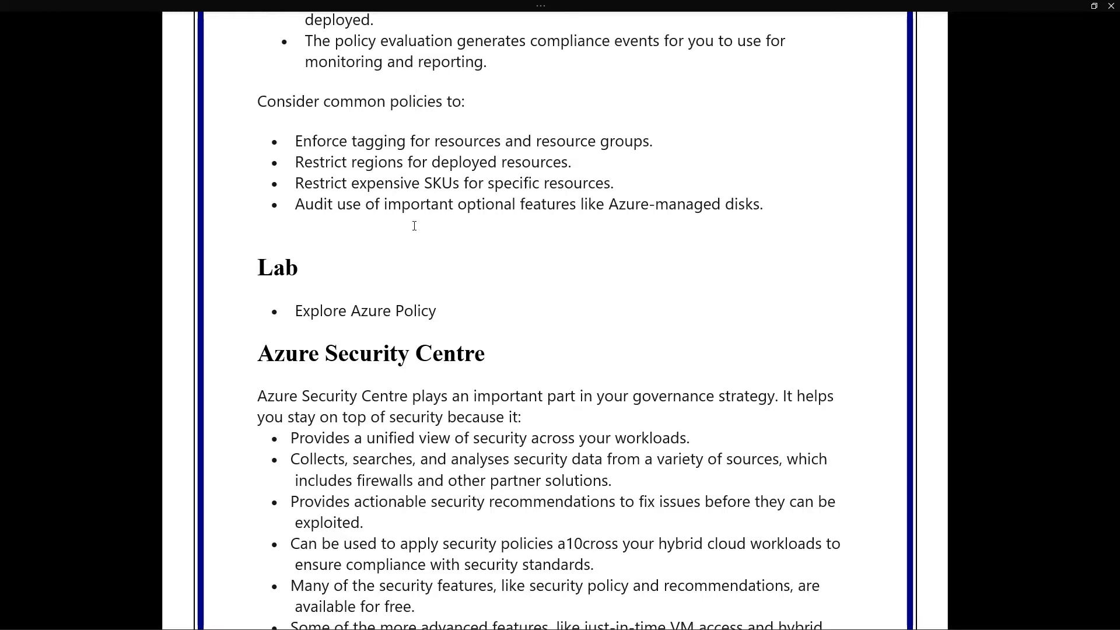
# - Examine the common policy about enforcing tagging for resources and resource groups
pyautogui.scroll(1, 414, 225)
pyautogui.moveTo(254, 145)
pyautogui.mouseDown()
pyautogui.moveTo(425, 142)
pyautogui.moveTo(257, 147)
pyautogui.mouseUp()
pyautogui.click(435, 179)
pyautogui.click(339, 188)
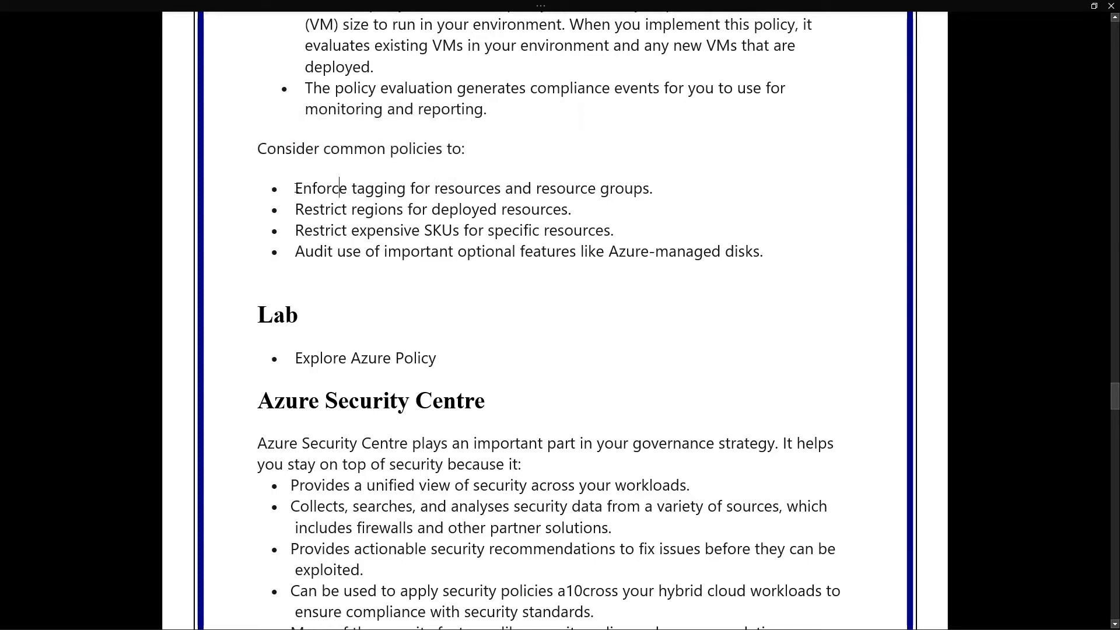
pyautogui.moveTo(297, 188); pyautogui.dragTo(644, 190)
pyautogui.click(600, 188)
pyautogui.moveTo(332, 188); pyautogui.dragTo(489, 176)
pyautogui.click(506, 200)
pyautogui.moveTo(655, 187); pyautogui.dragTo(320, 182)
pyautogui.click(358, 202)
pyautogui.moveTo(342, 190); pyautogui.dragTo(405, 190)
pyautogui.click(392, 203)
# - Examine the common policies about restricting regions for deployed resources and restricting expensive SKUs
pyautogui.moveTo(572, 210); pyautogui.dragTo(295, 208)
pyautogui.click(357, 210)
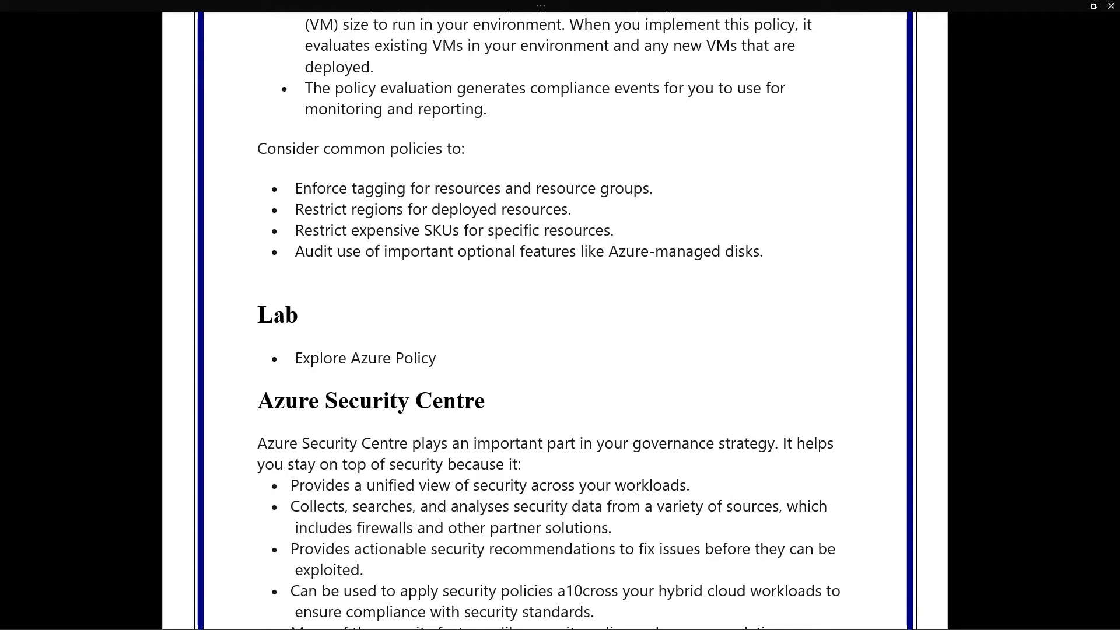
pyautogui.scroll(-1, 341, 176)
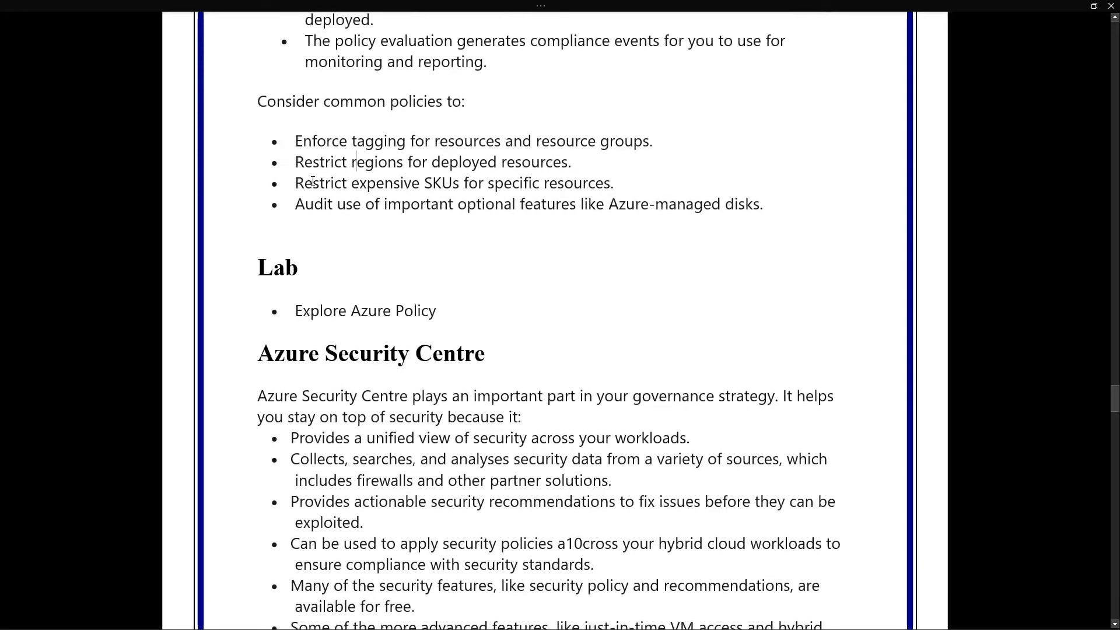
pyautogui.moveTo(612, 185); pyautogui.dragTo(296, 186)
pyautogui.click(361, 205)
# - Examine the common policy about auditing use of important optional features like Azure-managed disks
pyautogui.scroll(1, 431, 202)
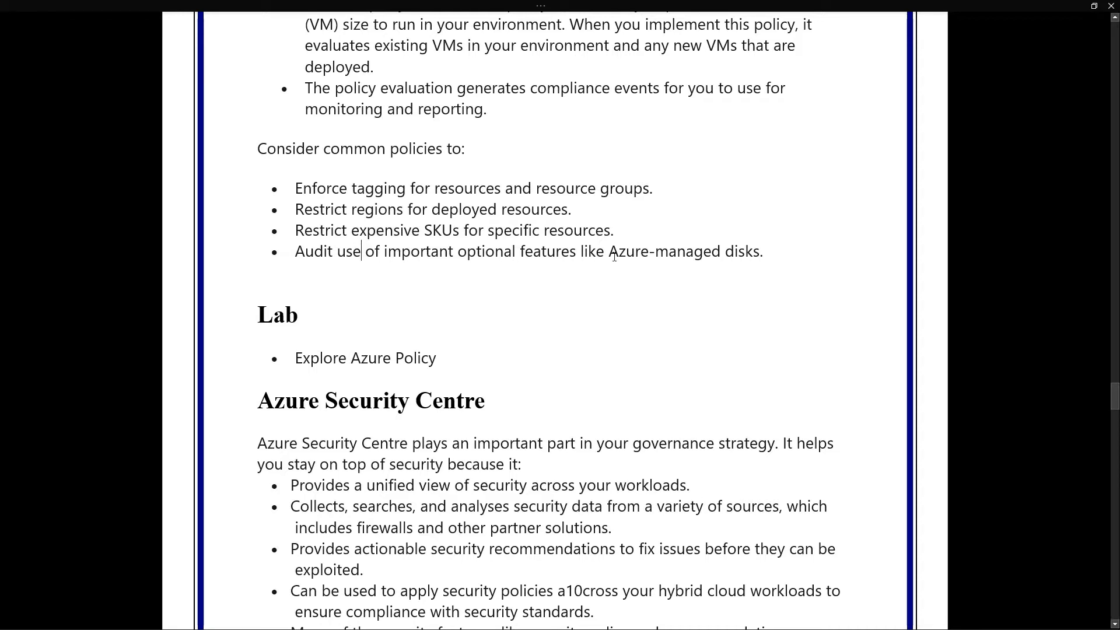
pyautogui.moveTo(601, 254); pyautogui.dragTo(732, 260)
pyautogui.click(305, 257)
pyautogui.moveTo(315, 251)
pyautogui.mouseDown()
pyautogui.moveTo(338, 252)
pyautogui.moveTo(294, 251)
pyautogui.mouseUp()
pyautogui.click(336, 252)
pyautogui.click(334, 251)
pyautogui.click(352, 269)
pyautogui.moveTo(293, 252); pyautogui.dragTo(335, 251)
pyautogui.click(328, 252)
pyautogui.click(325, 268)
pyautogui.click(310, 271)
pyautogui.moveTo(607, 254); pyautogui.dragTo(721, 254)
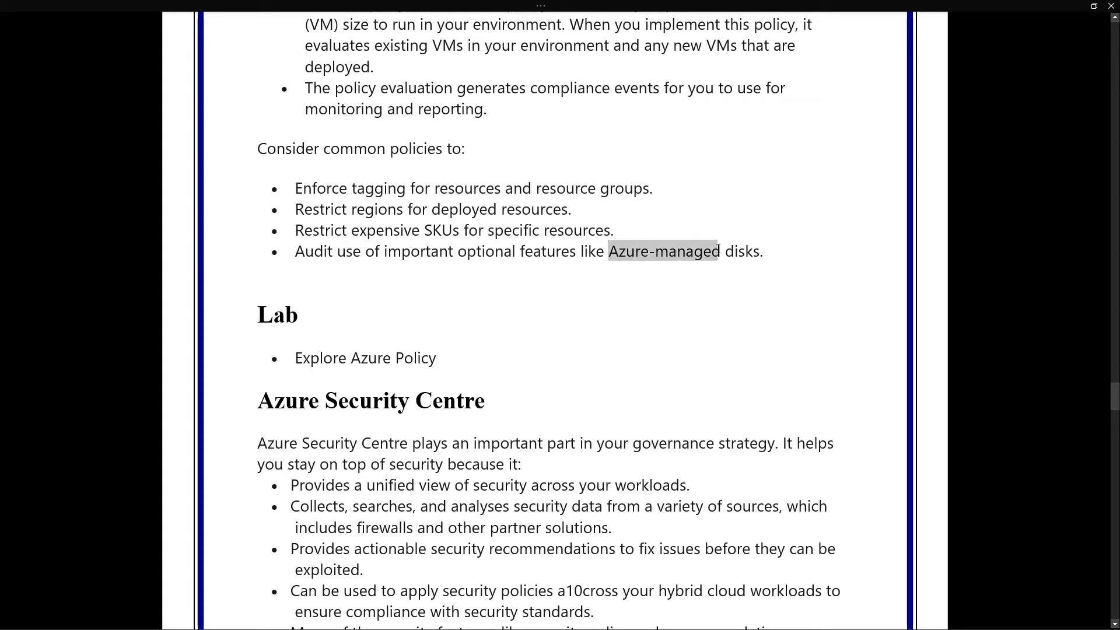
pyautogui.click(330, 253)
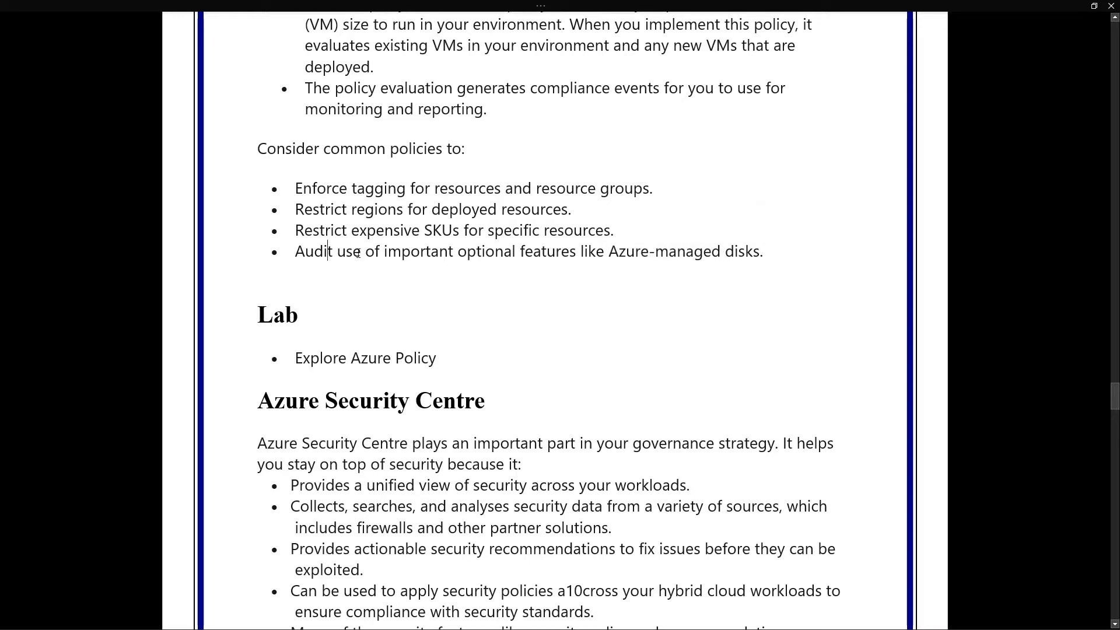
pyautogui.moveTo(608, 251); pyautogui.dragTo(745, 256)
pyautogui.click(459, 276)
# - Review the Explore Azure Policy lab item and the Azure Policy notes above it
pyautogui.scroll(-1, 402, 282)
pyautogui.scroll(2, 375, 296)
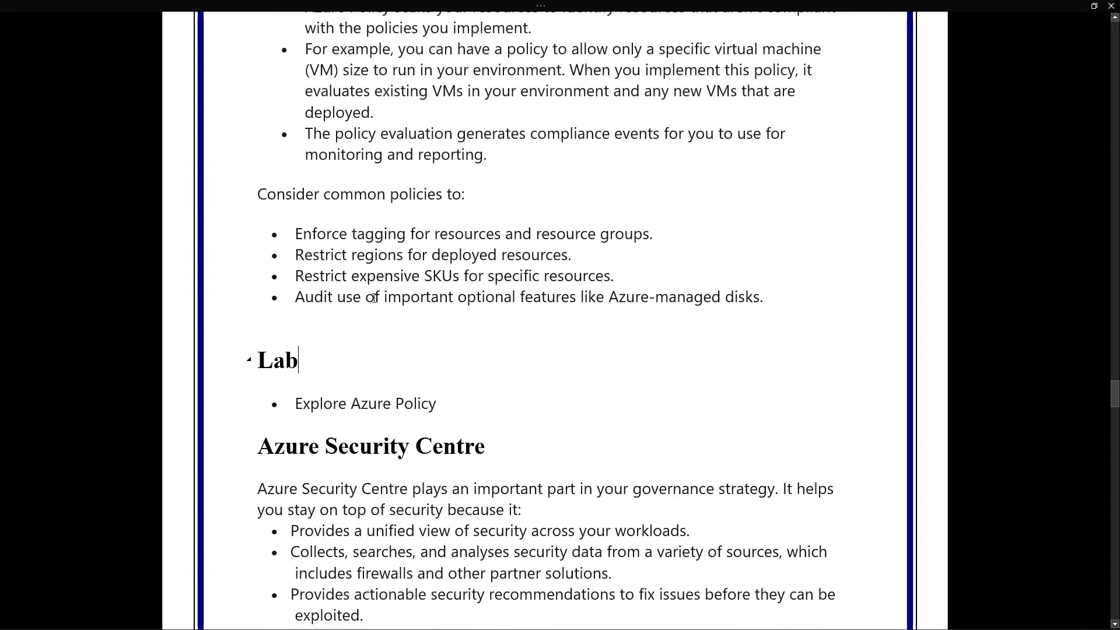
pyautogui.moveTo(439, 403); pyautogui.dragTo(295, 404)
pyautogui.click(473, 446)
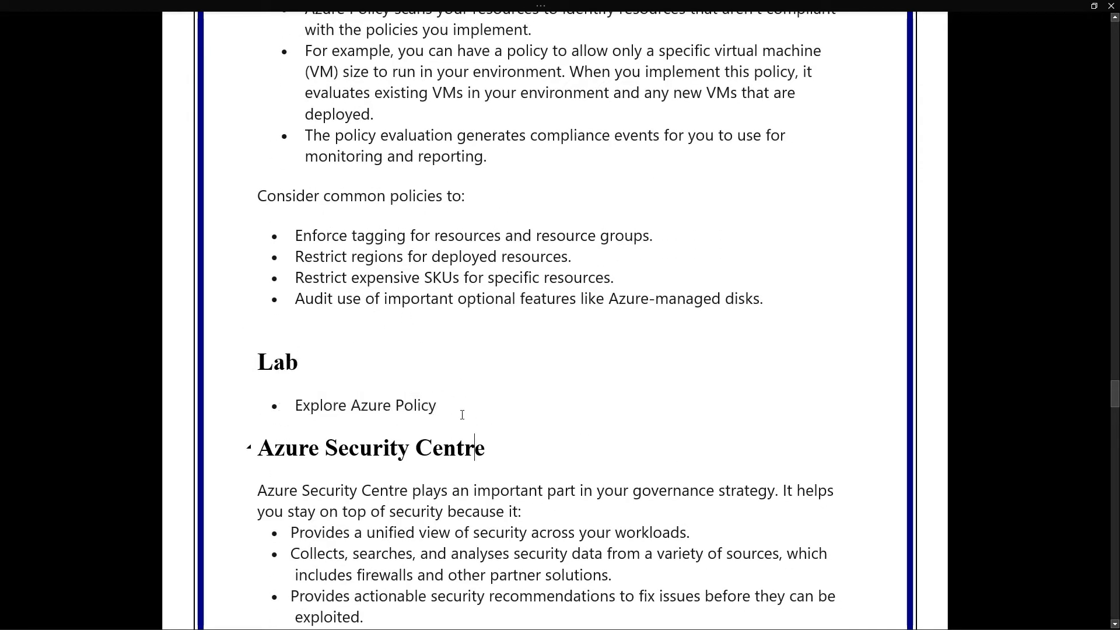
pyautogui.scroll(3, 444, 367)
pyautogui.scroll(-2, 408, 262)
pyautogui.scroll(3, 386, 192)
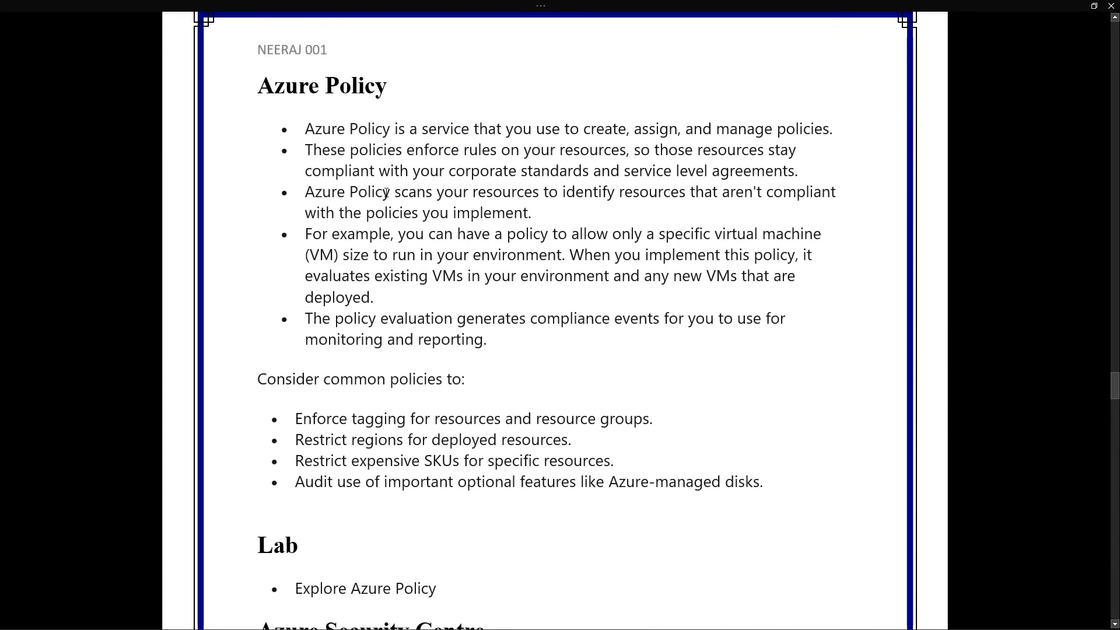
pyautogui.scroll(-3, 399, 200)
pyautogui.scroll(-1, 399, 201)
pyautogui.scroll(3, 375, 173)
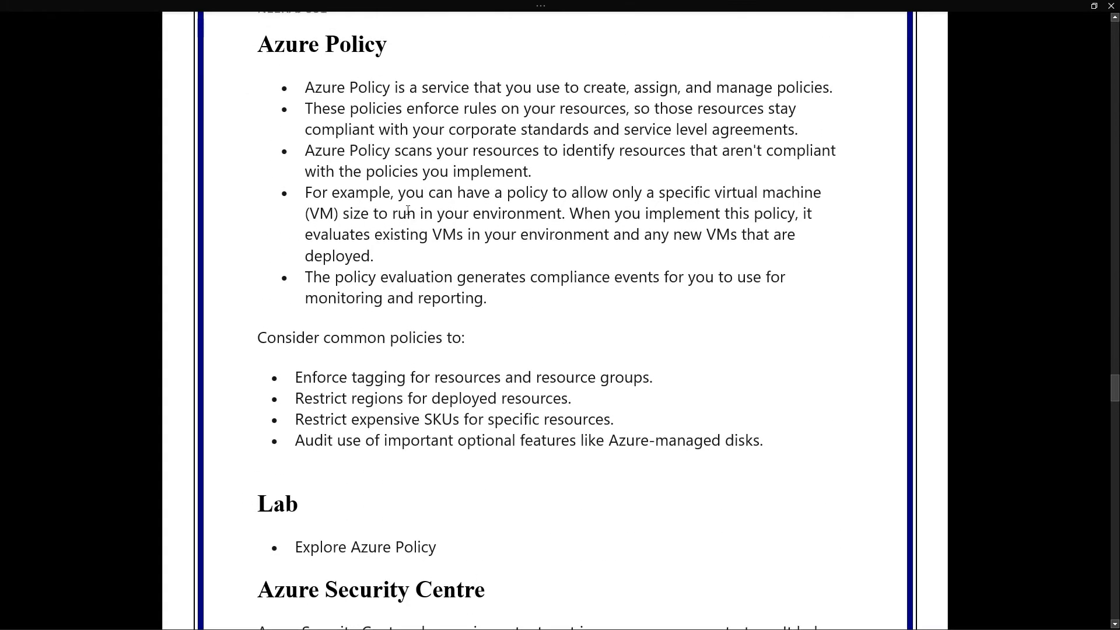
# - Switch to the Azure portal in the browser, search for "pol" and open the Policy service
pyautogui.press('Escape')
pyautogui.scroll(-1, 467, 278)
pyautogui.hotkey('alt', 'Tab')
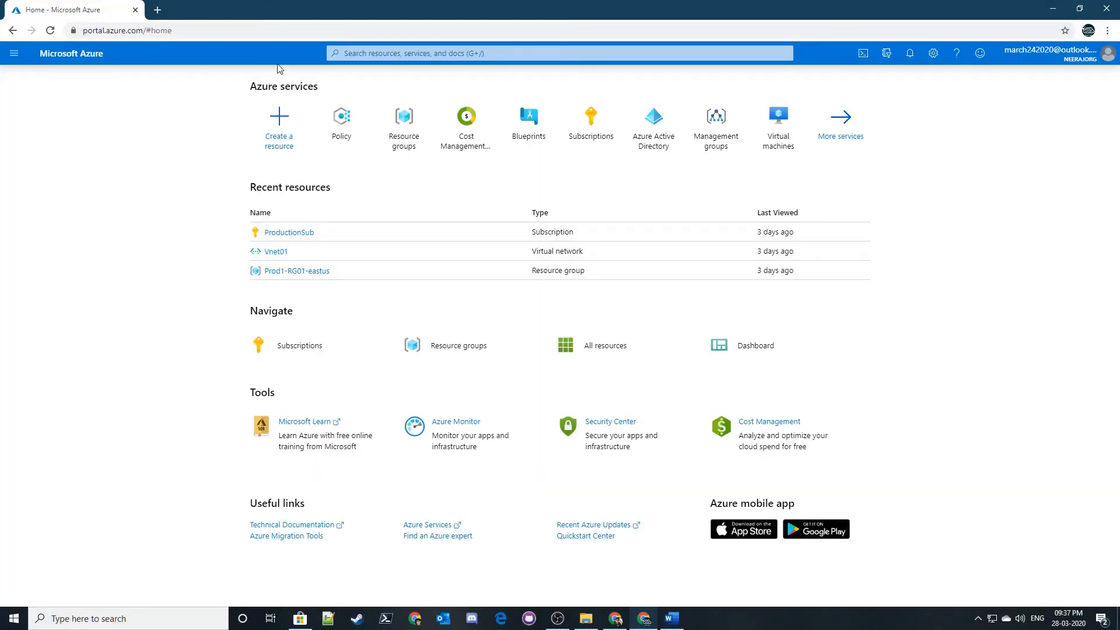
pyautogui.click(361, 52)
pyautogui.write('pol')
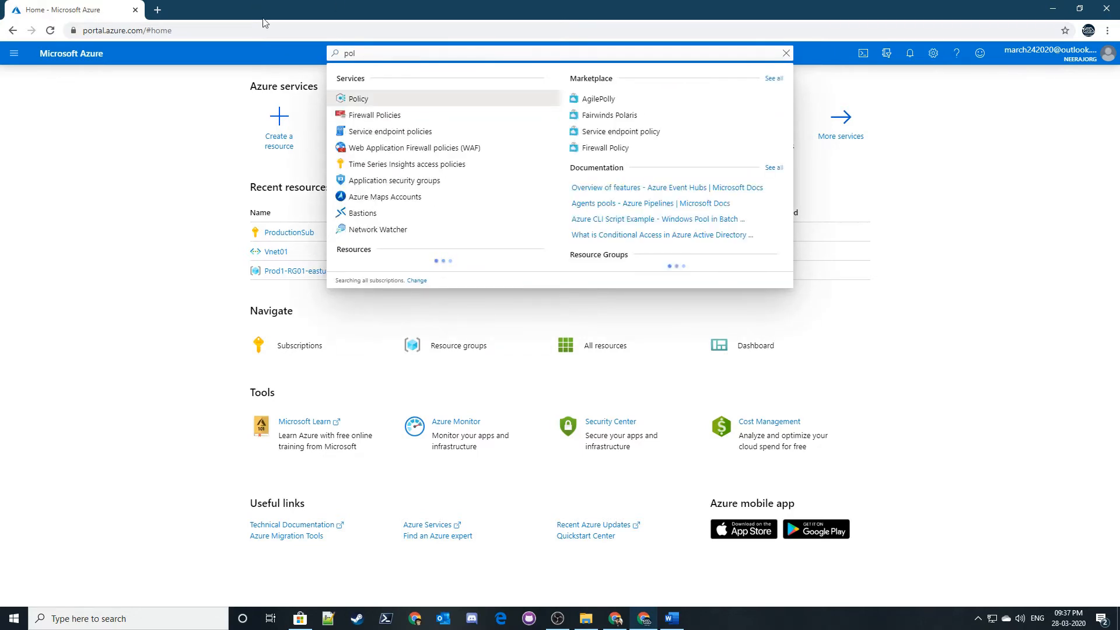
pyautogui.click(355, 100)
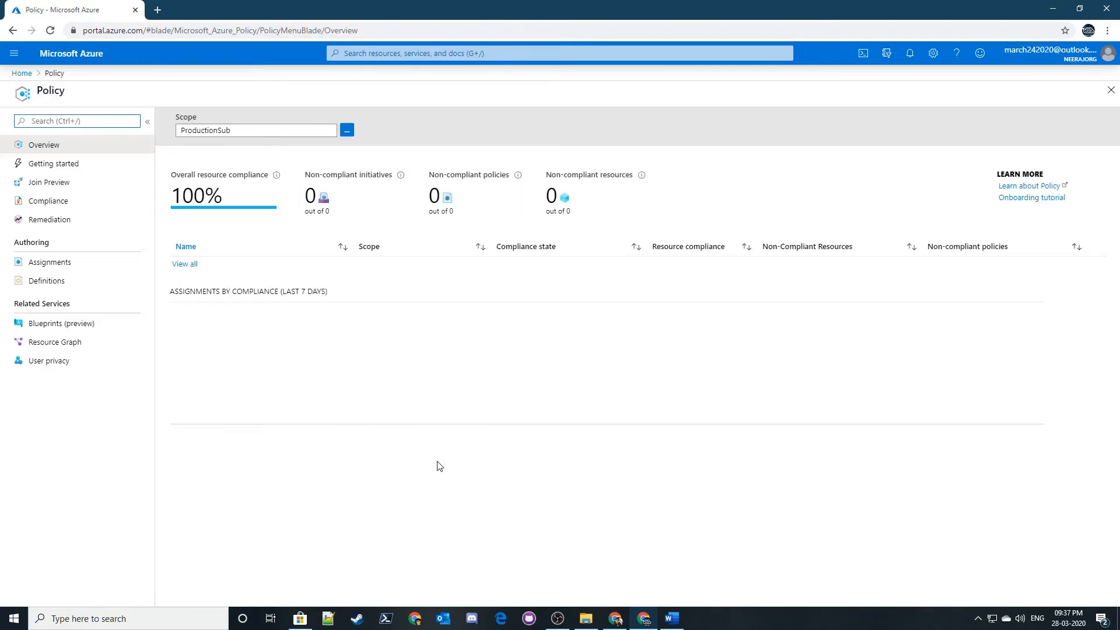
# - Set the policy scope to the ProductionSub subscription under the organization's management group, without choosing a resource group
pyautogui.click(346, 130)
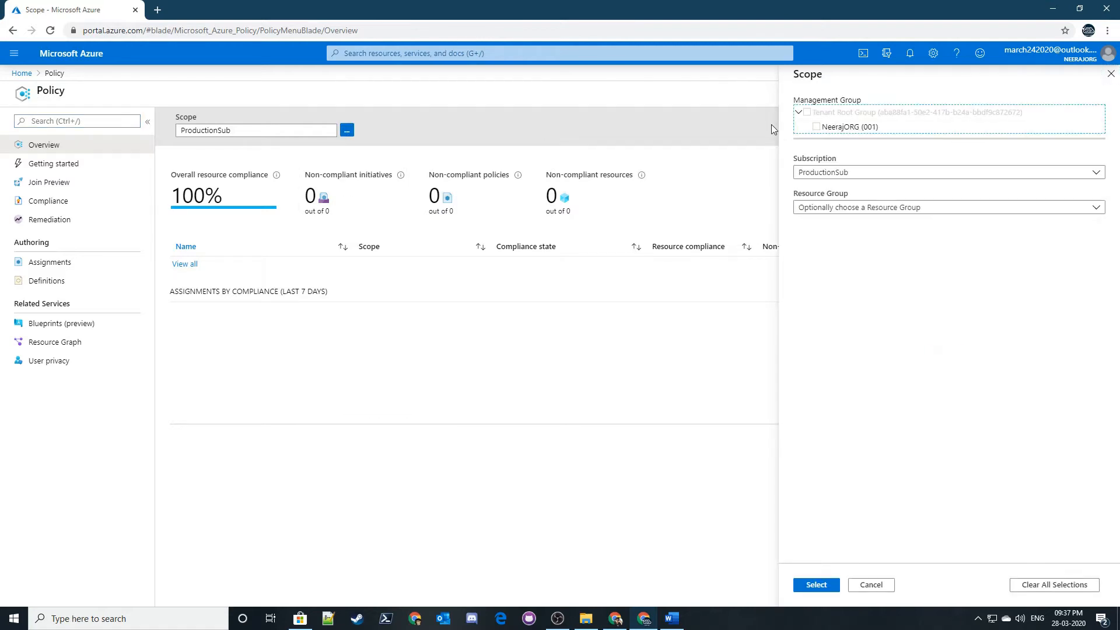
pyautogui.click(817, 127)
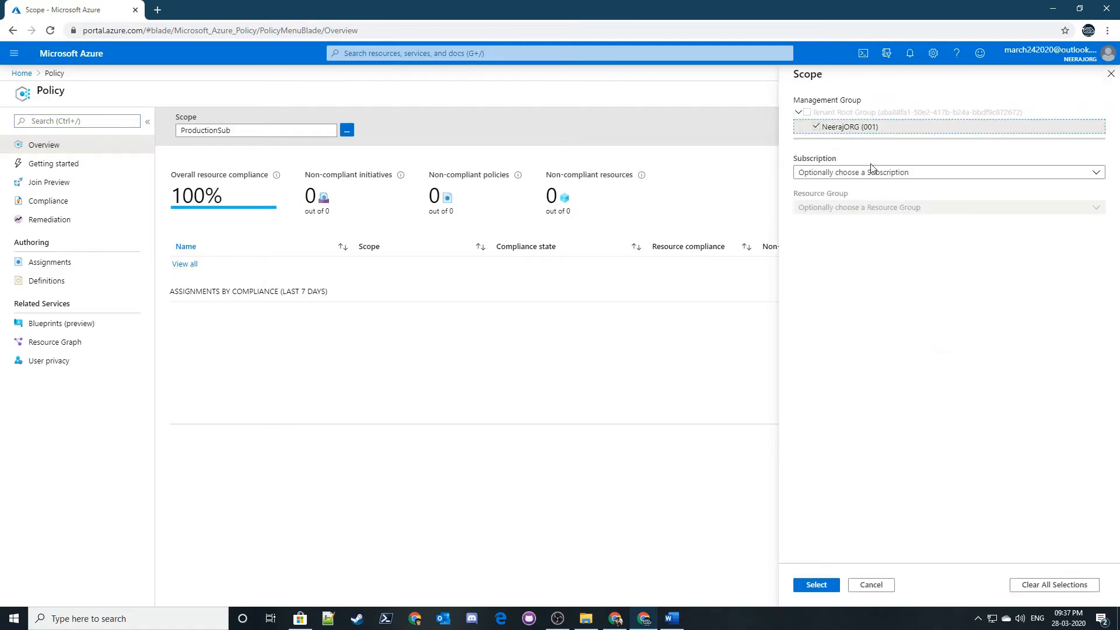
pyautogui.click(871, 170)
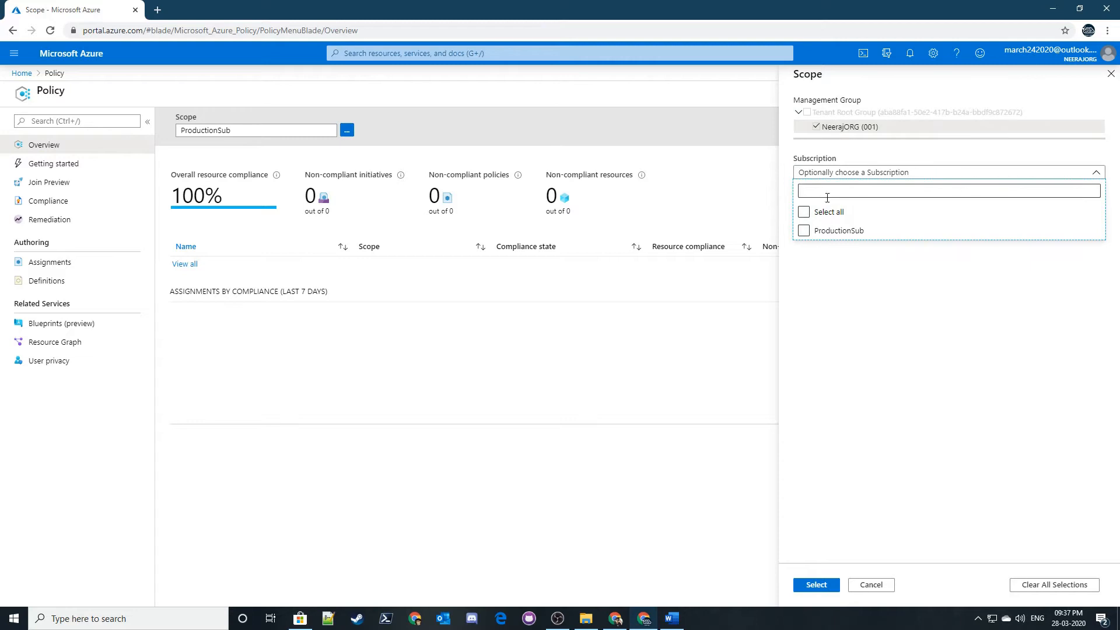
pyautogui.click(829, 129)
pyautogui.click(845, 129)
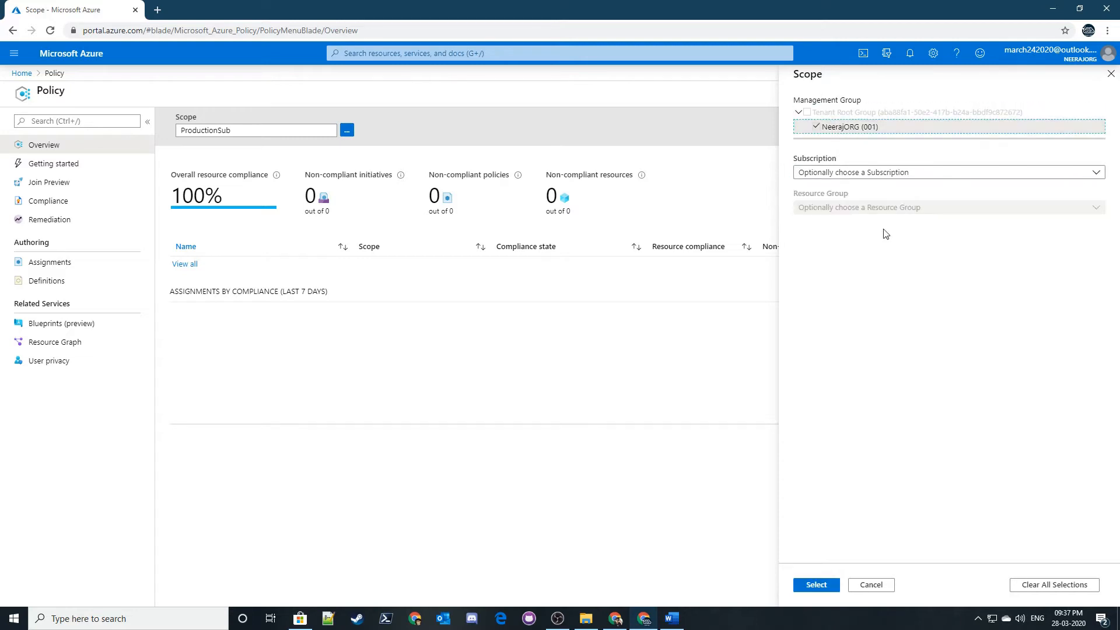
pyautogui.click(820, 173)
pyautogui.click(828, 231)
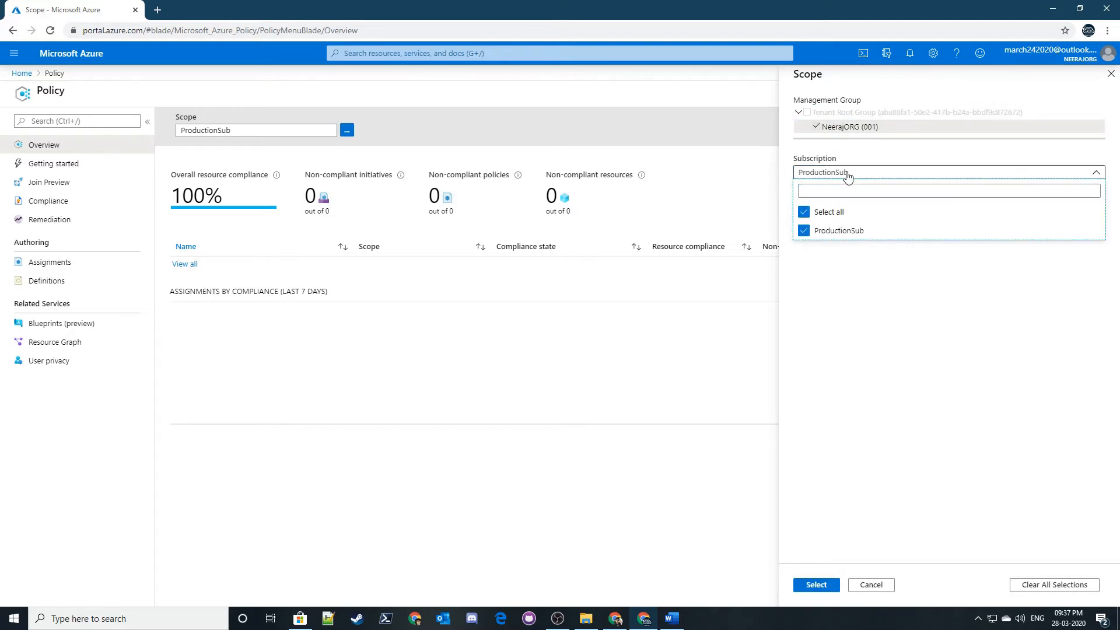
pyautogui.click(848, 174)
pyautogui.click(843, 211)
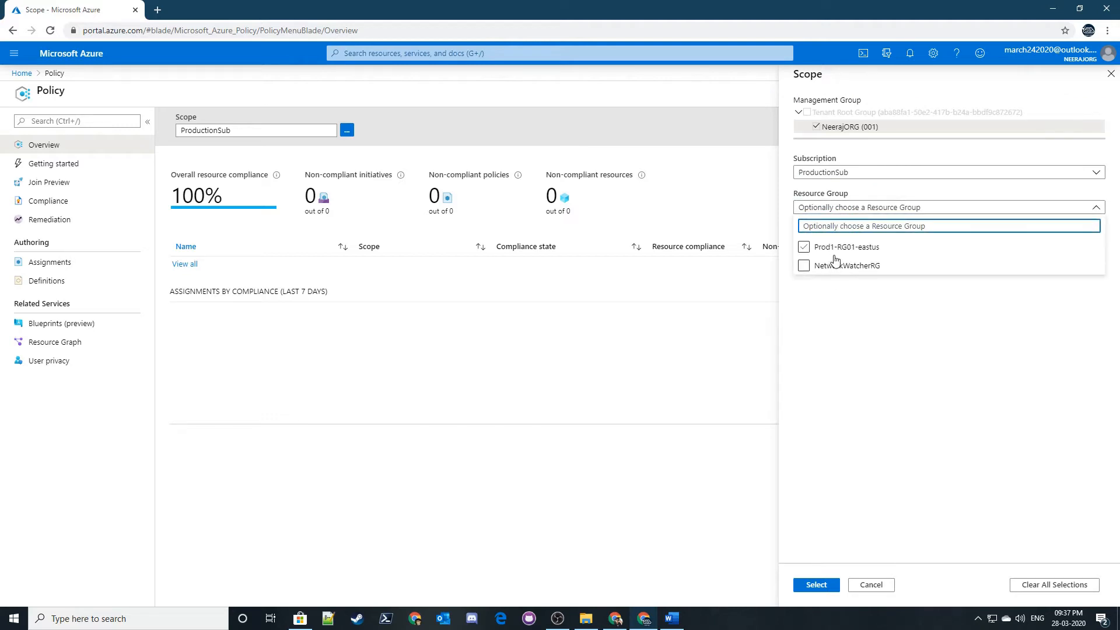
pyautogui.click(842, 322)
pyautogui.click(817, 589)
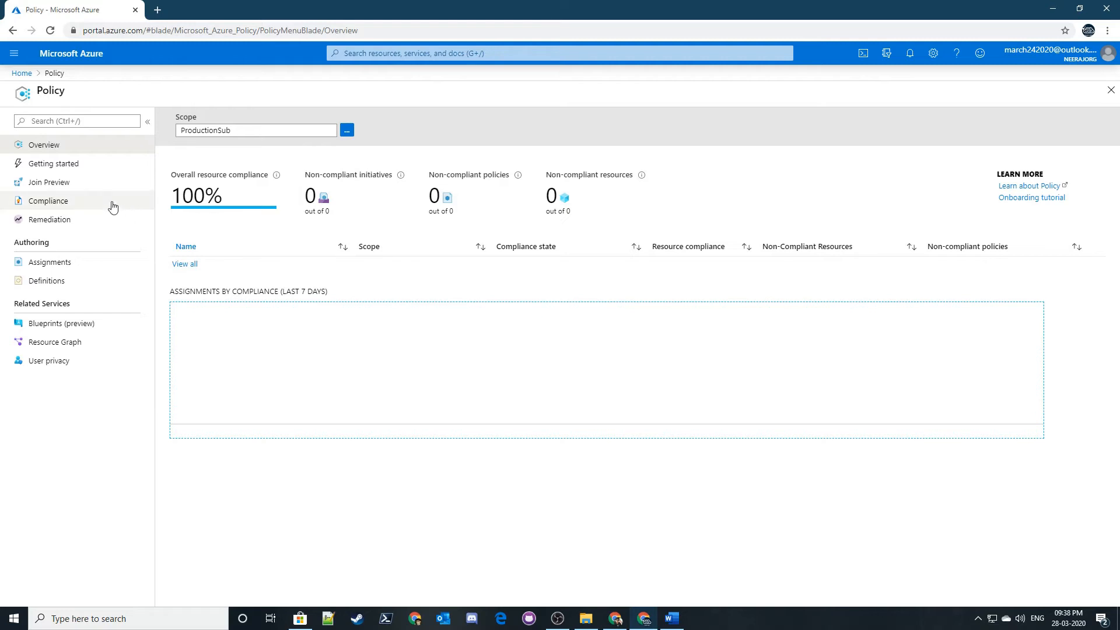
# - Open Policy's Getting started page and read its introduction and the Assign policies section
pyautogui.click(58, 166)
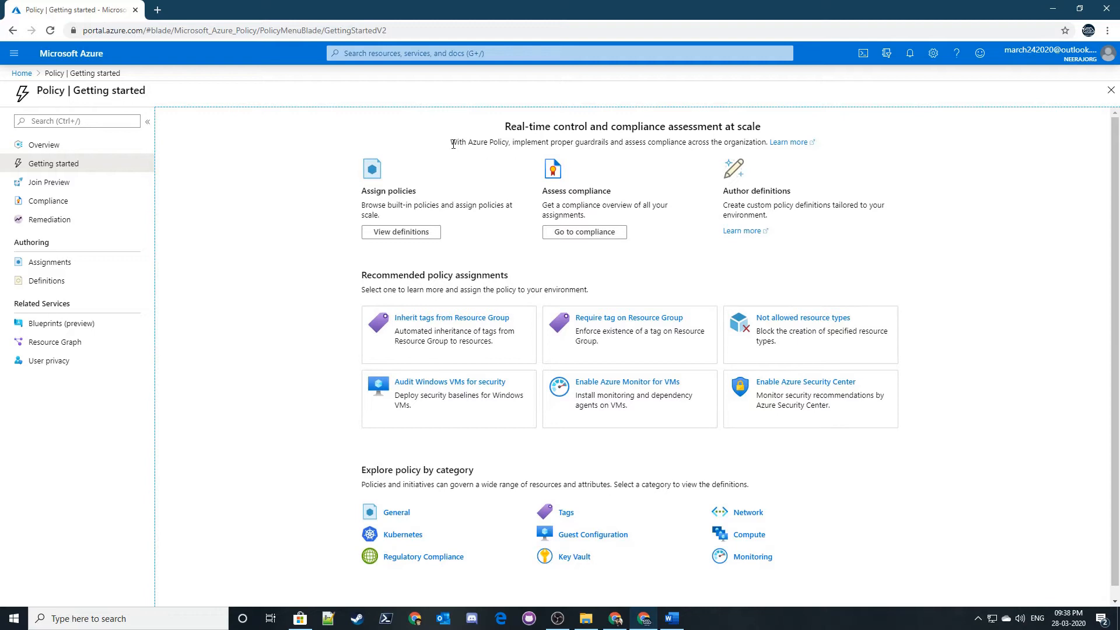
pyautogui.moveTo(453, 144); pyautogui.dragTo(620, 151)
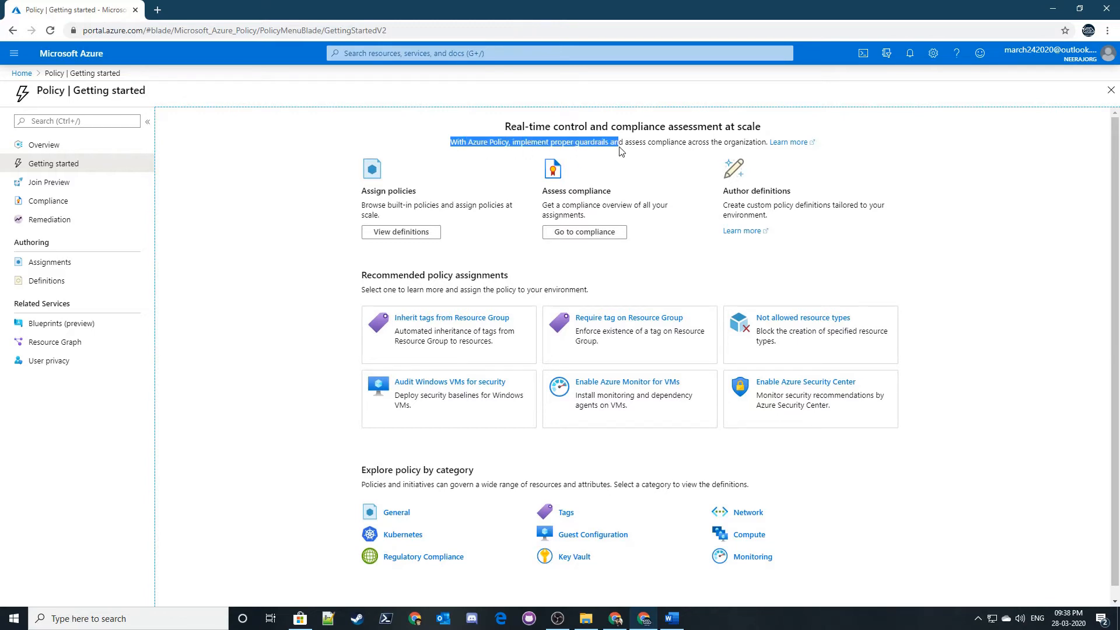
pyautogui.click(619, 153)
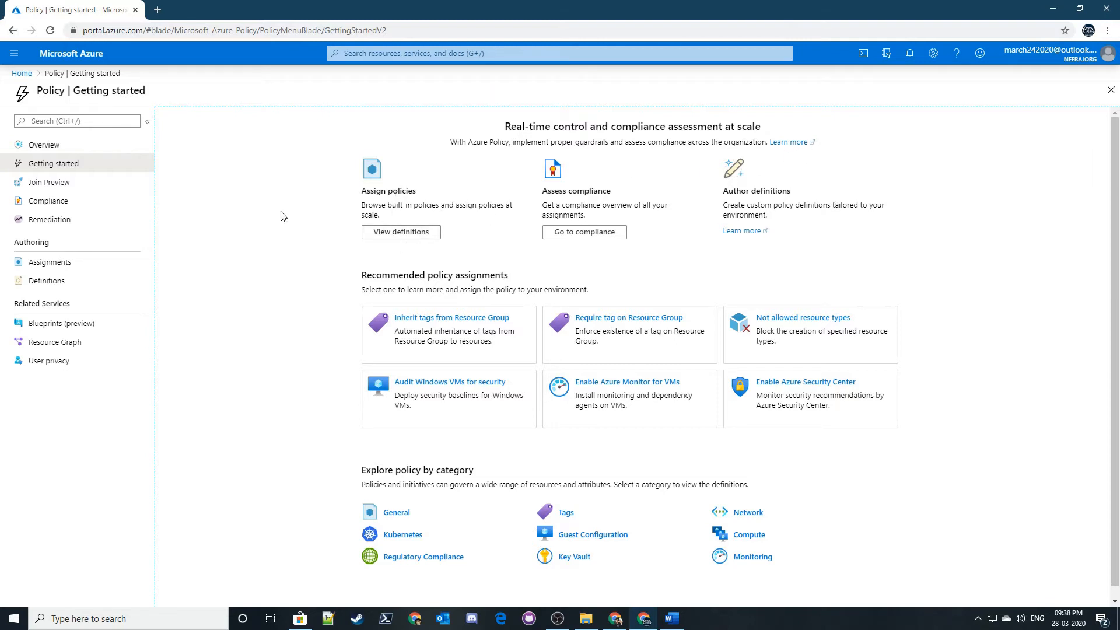
pyautogui.tripleClick(401, 193)
pyautogui.click(416, 203)
pyautogui.tripleClick(376, 204)
pyautogui.click(382, 207)
pyautogui.tripleClick(385, 208)
pyautogui.moveTo(406, 206); pyautogui.dragTo(431, 205)
pyautogui.click(426, 217)
pyautogui.tripleClick(382, 192)
pyautogui.click(438, 205)
# - Read the Assess compliance and Author definitions sections, and look over the policy categories to explore
pyautogui.tripleClick(585, 193)
pyautogui.click(622, 208)
pyautogui.tripleClick(622, 208)
pyautogui.click(620, 209)
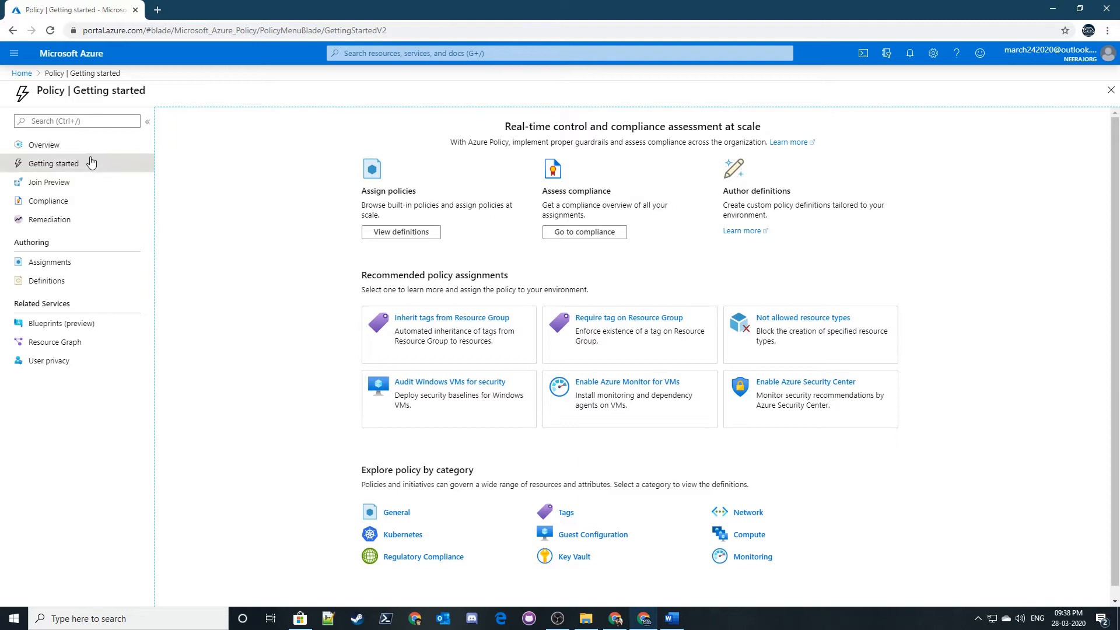
pyautogui.tripleClick(772, 204)
pyautogui.click(771, 215)
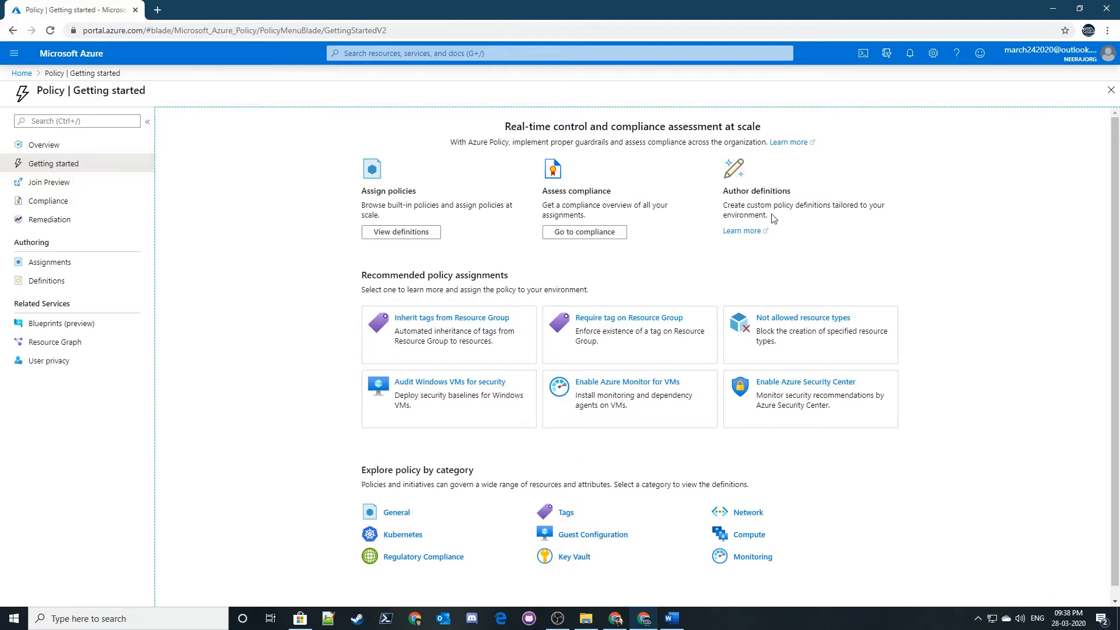
pyautogui.tripleClick(742, 210)
pyautogui.click(761, 205)
pyautogui.scroll(-1, 623, 235)
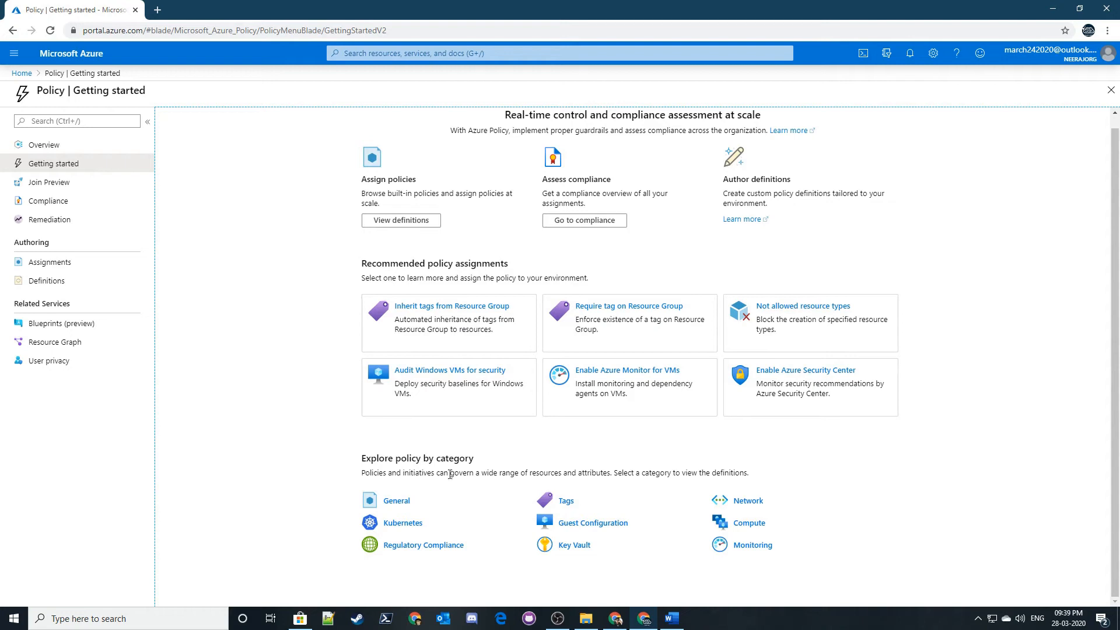
pyautogui.tripleClick(396, 462)
pyautogui.click(395, 462)
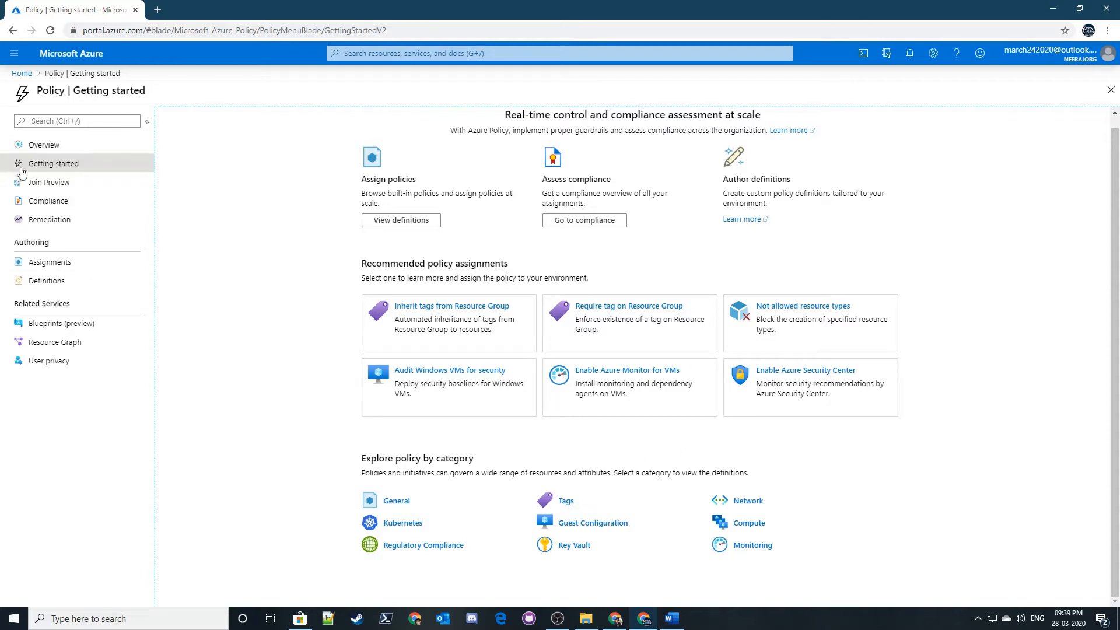
# - Open the Join Preview page, tick the ProductionSub subscription and read the note on preview limits for Azure Kubernetes Service policies
pyautogui.click(46, 184)
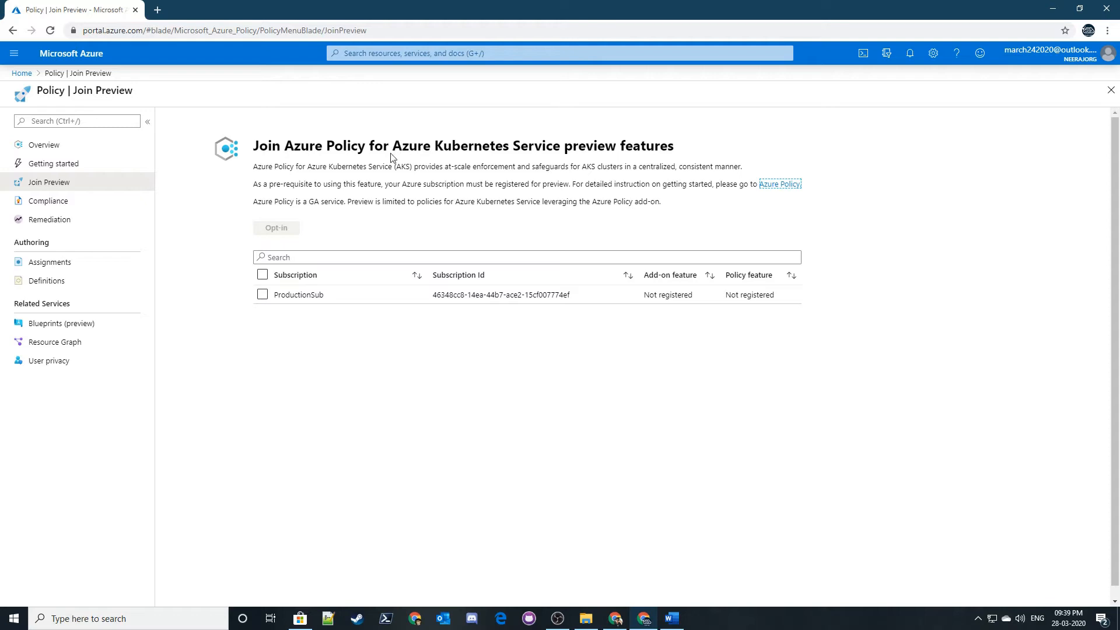
pyautogui.click(262, 294)
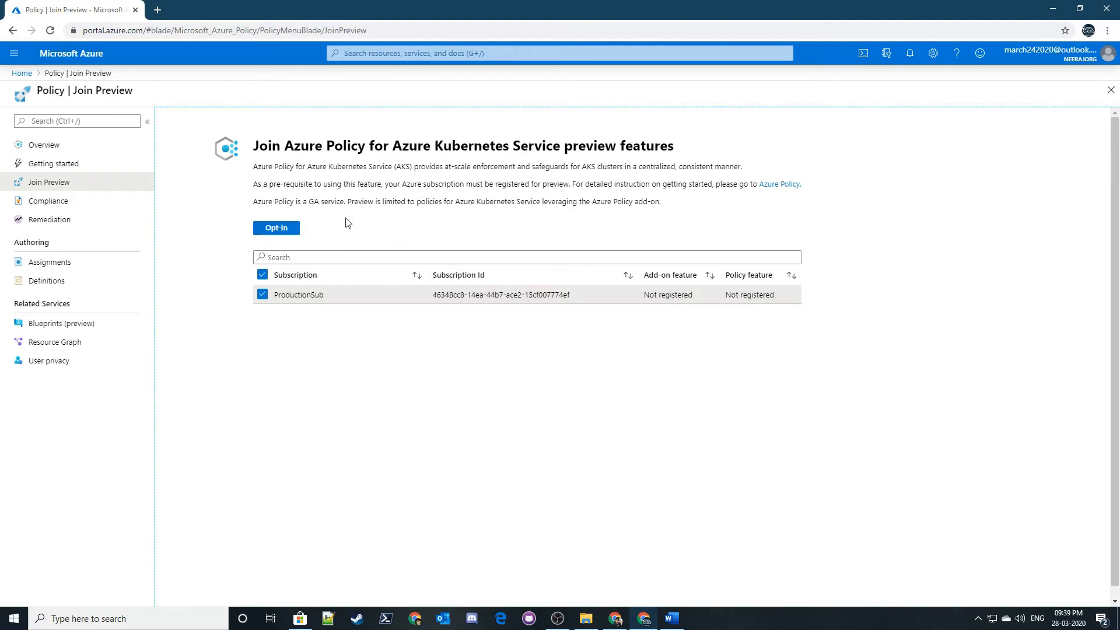
pyautogui.moveTo(257, 202); pyautogui.dragTo(326, 203)
pyautogui.click(390, 227)
pyautogui.moveTo(457, 204); pyautogui.dragTo(661, 205)
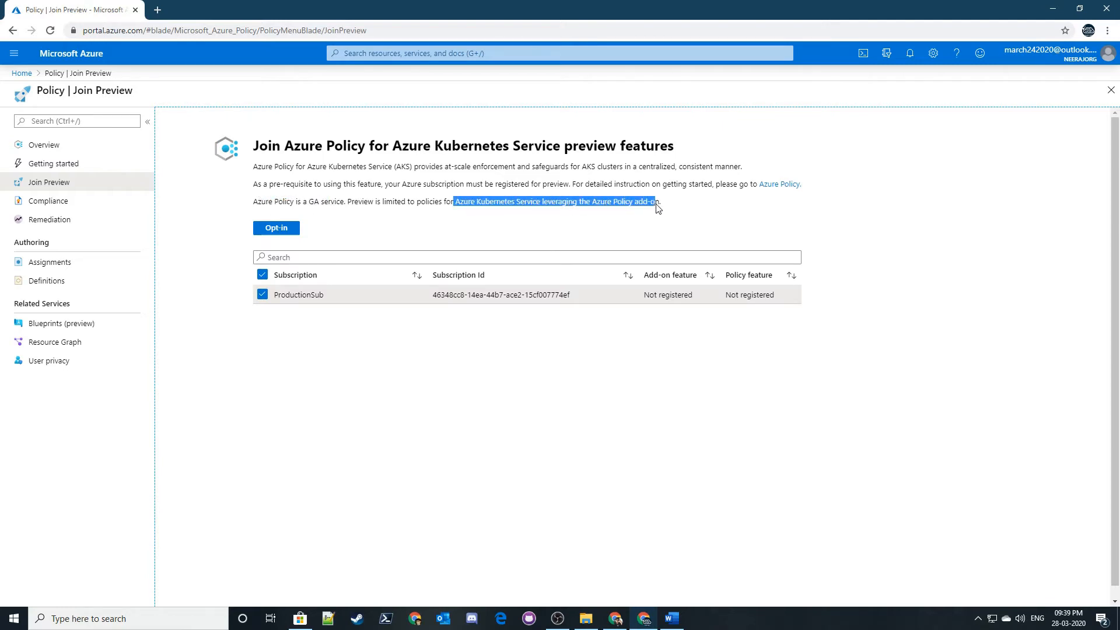
pyautogui.click(465, 228)
pyautogui.moveTo(348, 202); pyautogui.dragTo(376, 204)
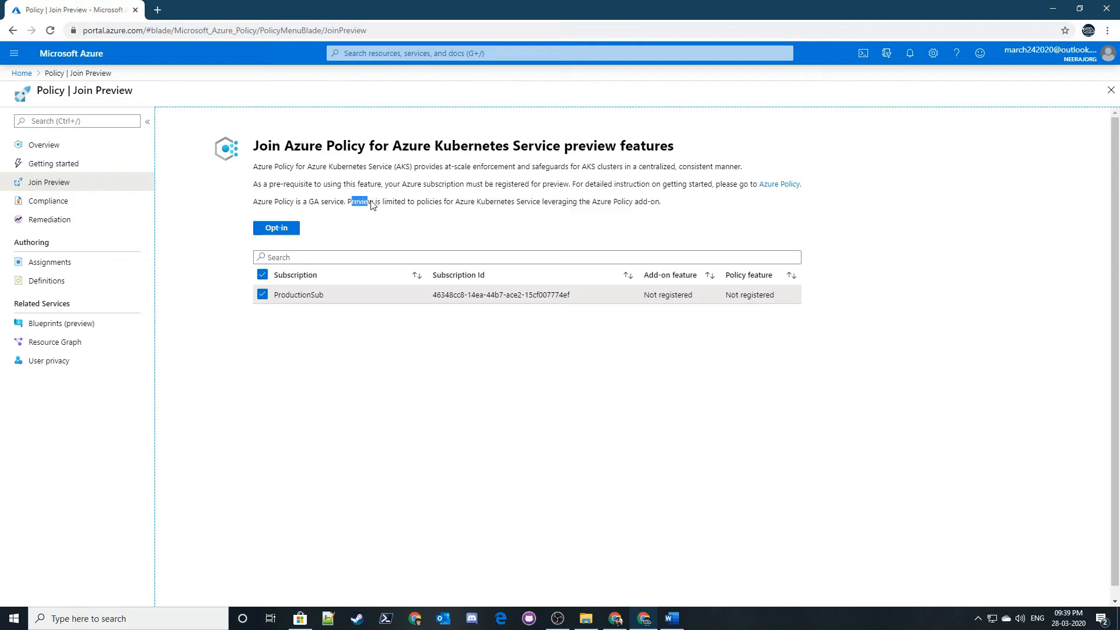
pyautogui.click(368, 225)
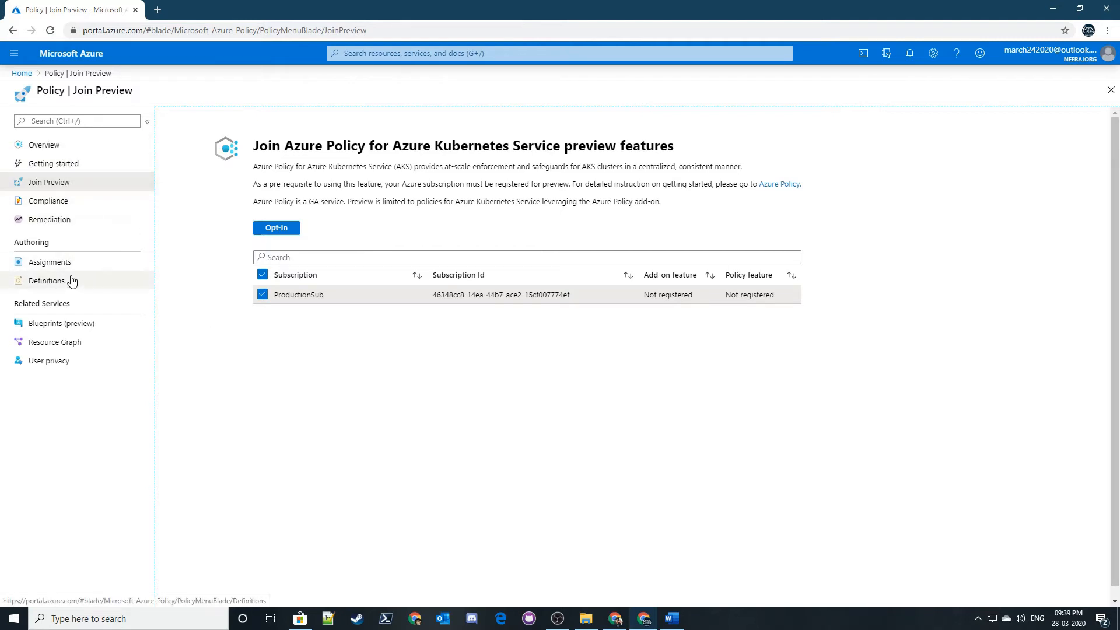
# - Open Policy's Compliance page for the ProductionSub scope and look over its compliance summary and the definition types available for filtering
pyautogui.click(49, 200)
pyautogui.click(281, 351)
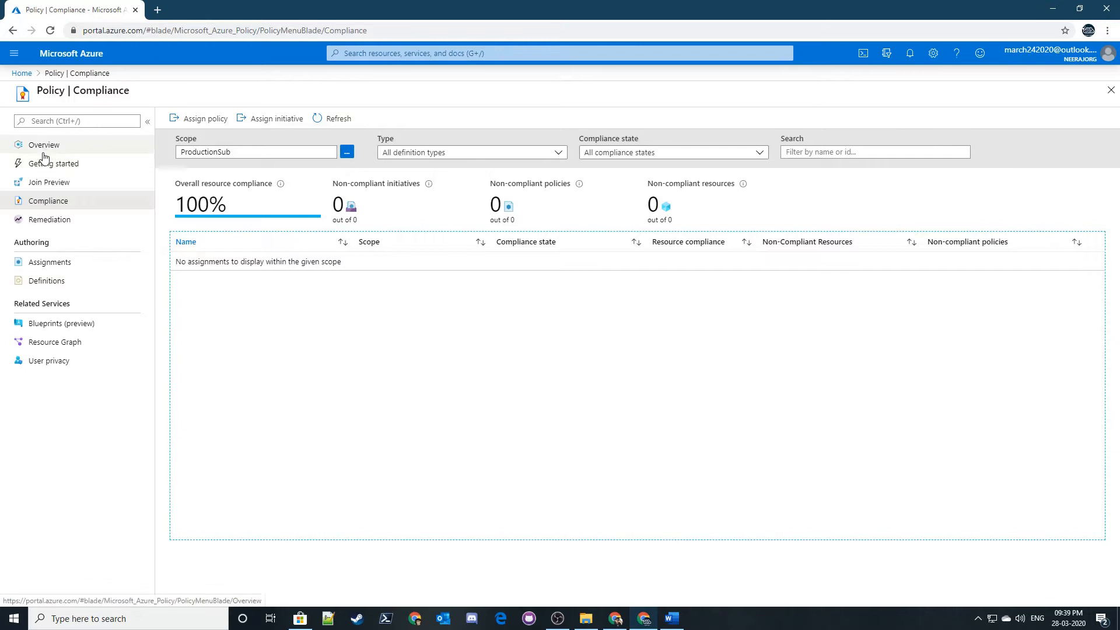
pyautogui.click(415, 153)
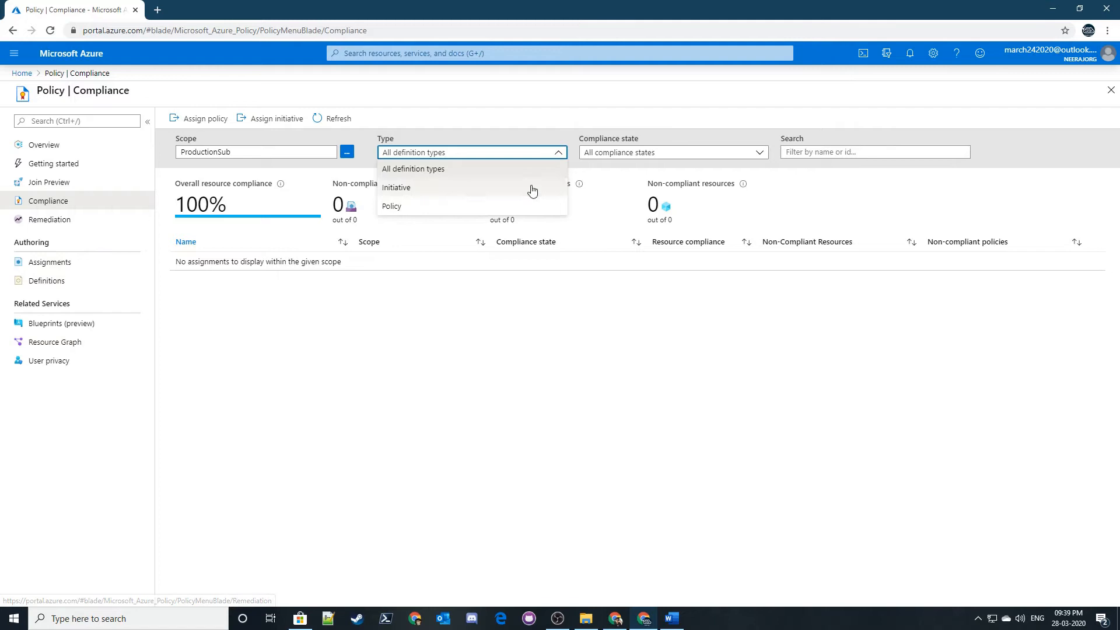
pyautogui.click(445, 279)
pyautogui.click(442, 154)
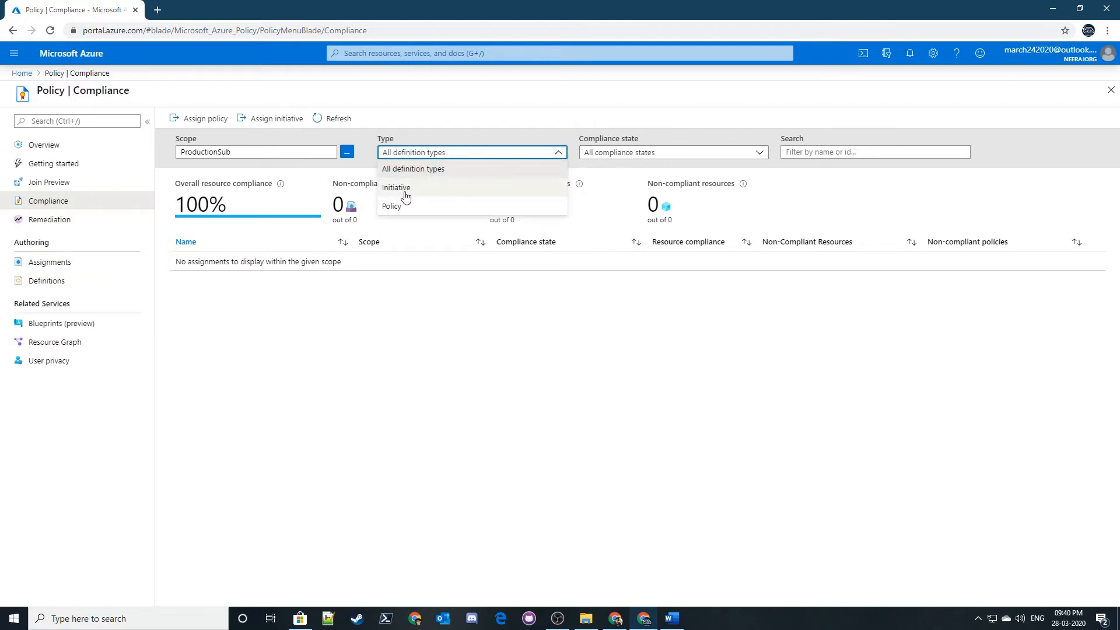
pyautogui.click(429, 314)
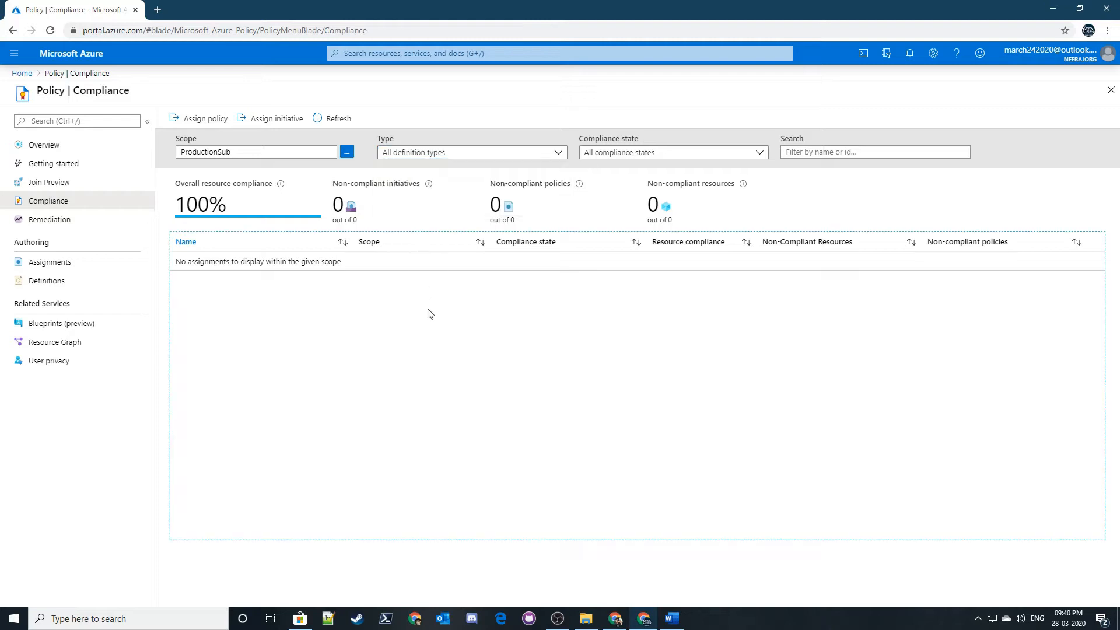
pyautogui.click(279, 409)
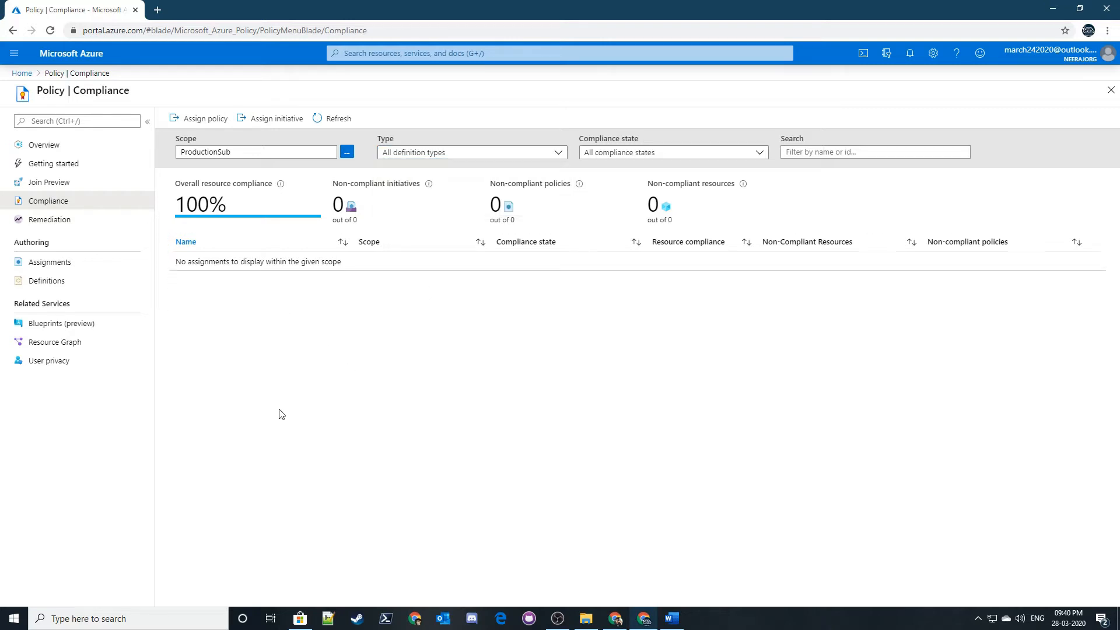
pyautogui.click(608, 328)
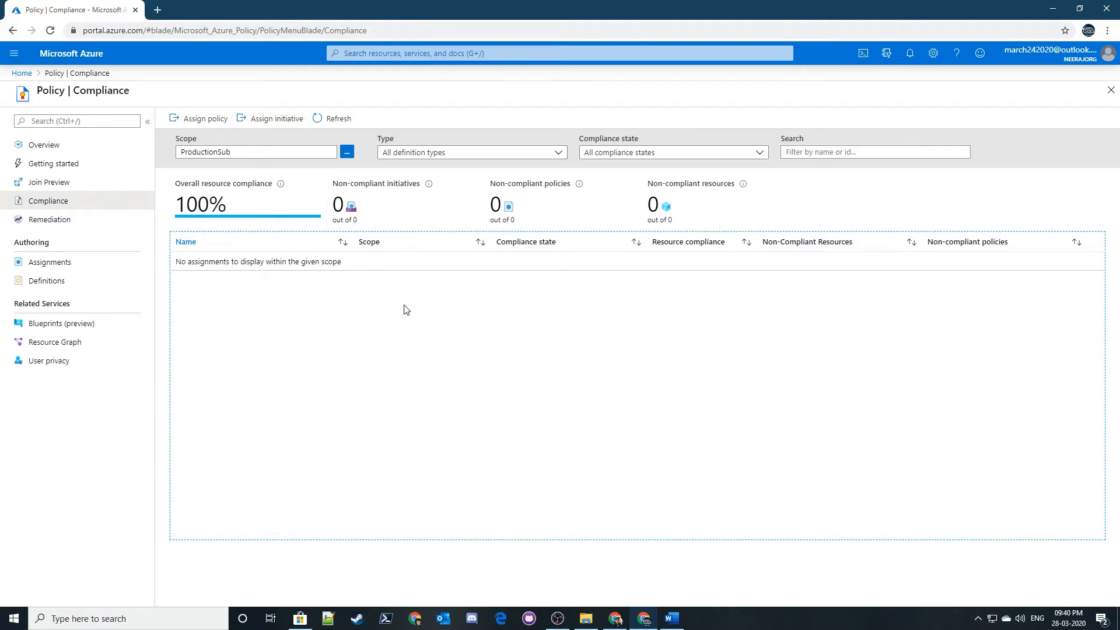
# - Examine the Compliance page's definition type, compliance state and name or ID filters, keeping all definition types selected
pyautogui.click(462, 153)
pyautogui.click(464, 166)
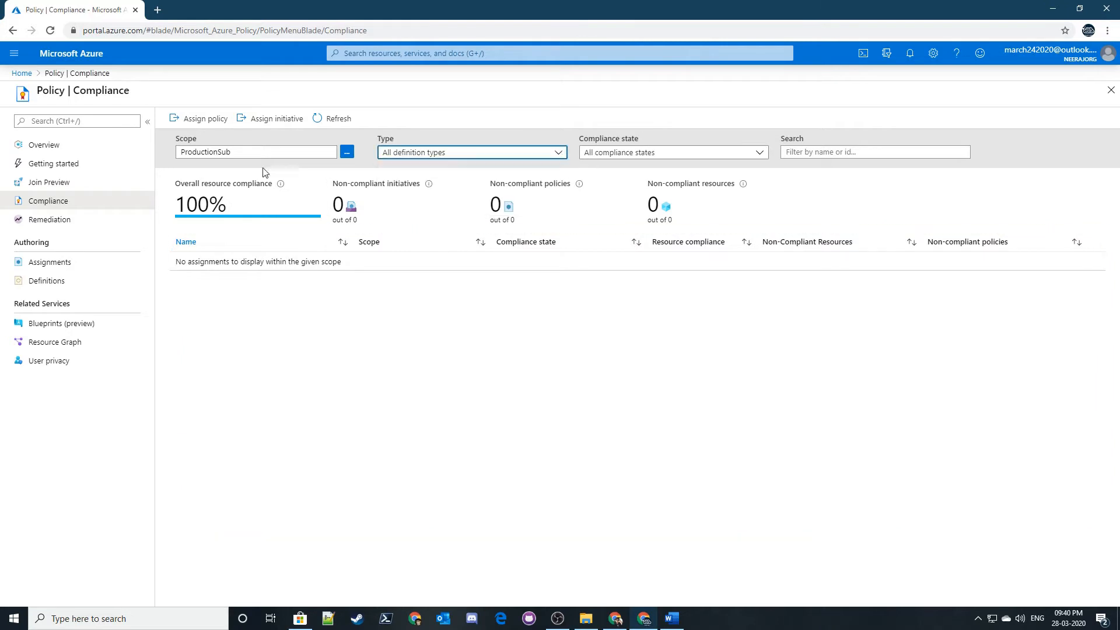
pyautogui.click(432, 152)
pyautogui.click(645, 151)
pyautogui.click(802, 153)
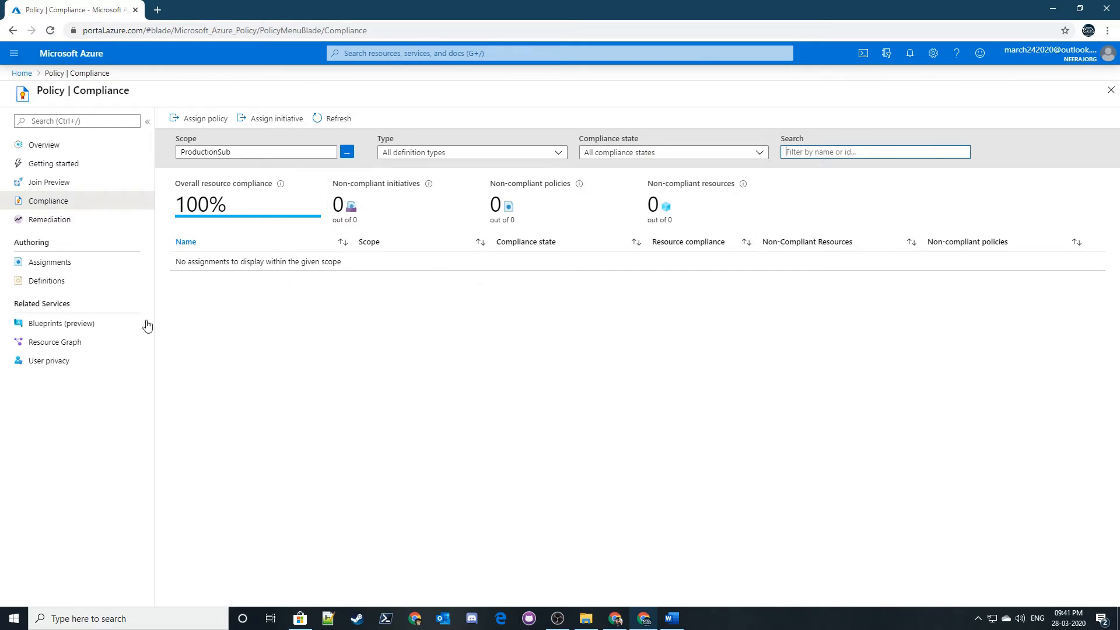
# - View the Remediation page's policies to remediate and the Assignments page for the ProductionSub scope
pyautogui.click(61, 220)
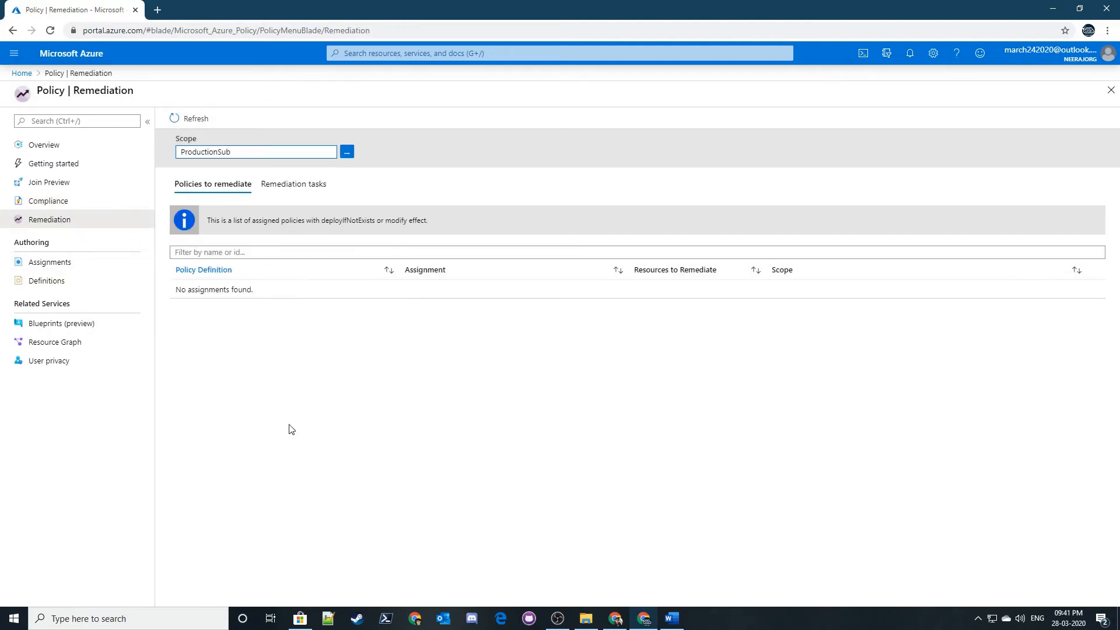
pyautogui.click(43, 266)
pyautogui.click(60, 220)
pyautogui.click(57, 262)
pyautogui.click(269, 315)
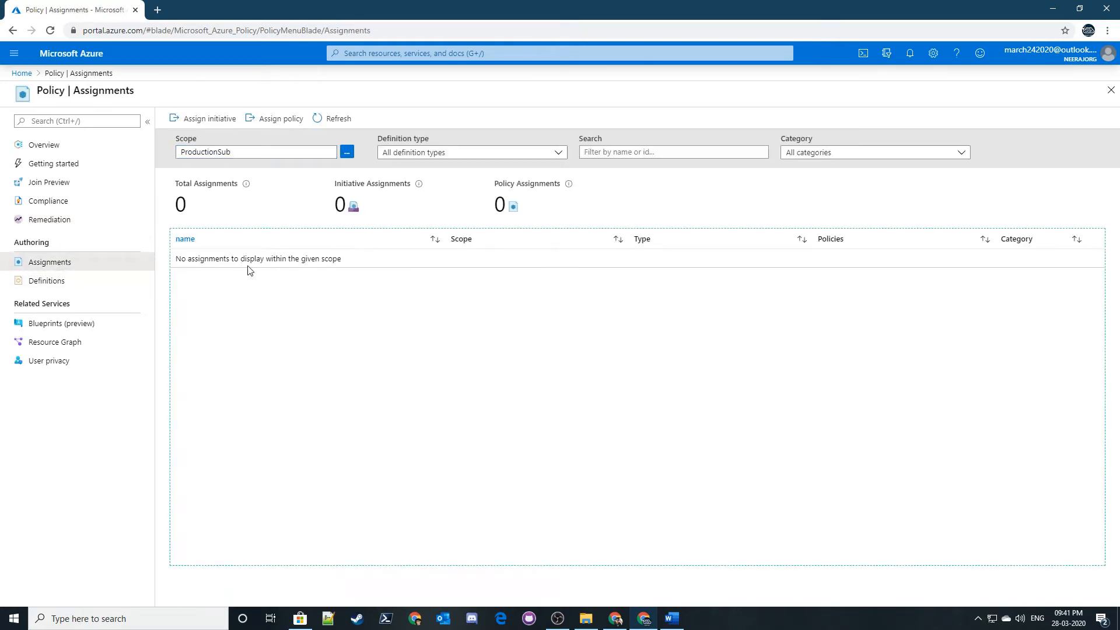
# - Open the Definitions page and browse the built-in initiatives and policies with their policy counts, types and categories
pyautogui.click(78, 281)
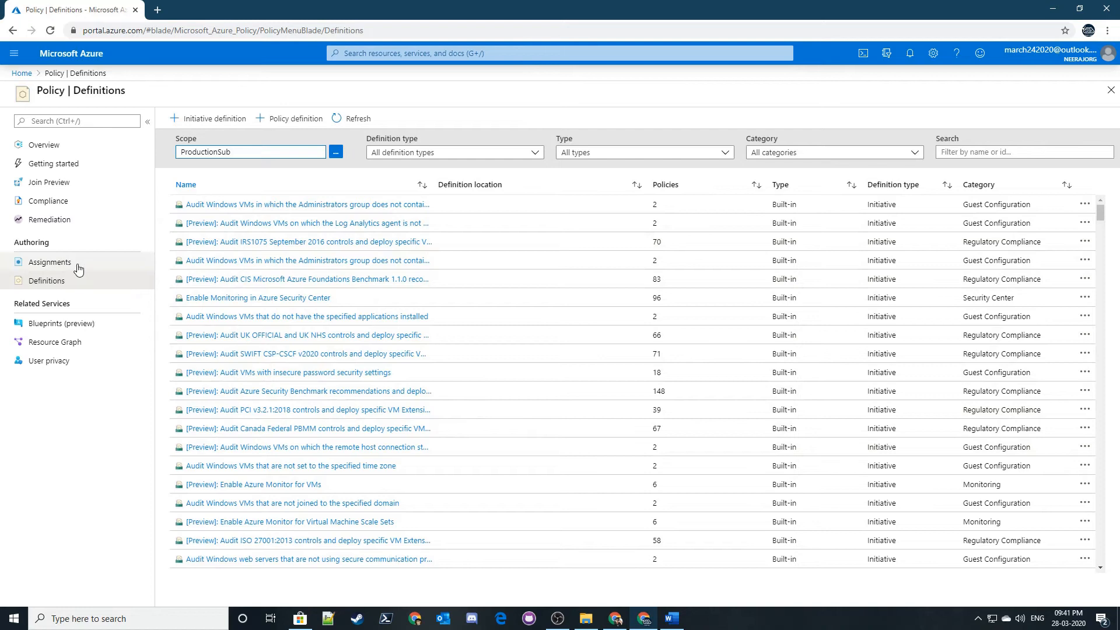
pyautogui.scroll(-1, 765, 309)
pyautogui.scroll(1, 766, 309)
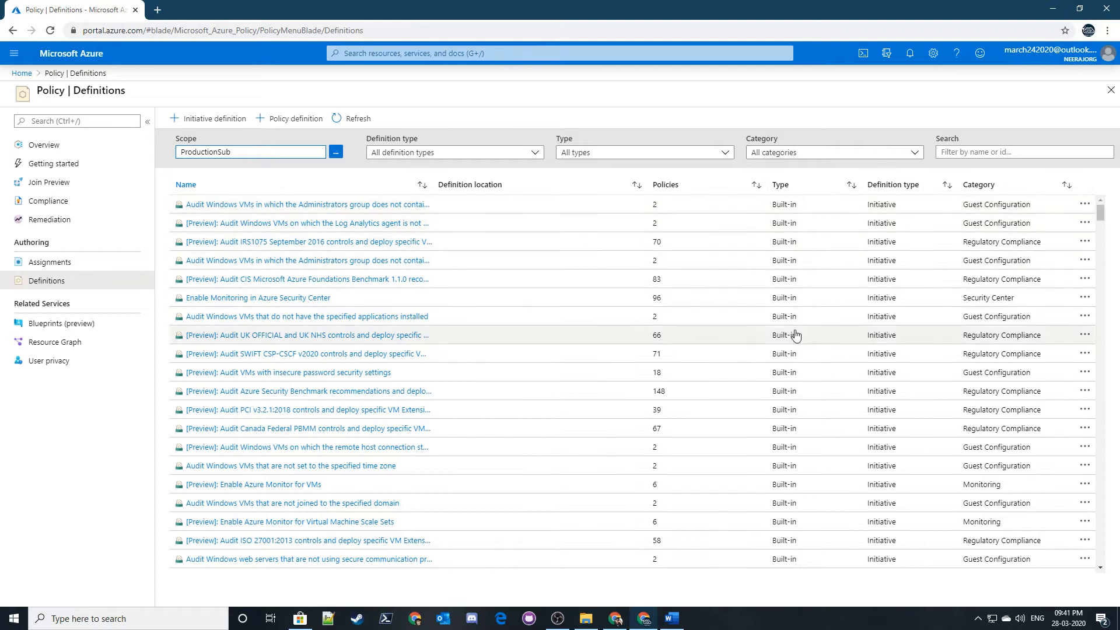
pyautogui.scroll(-5, 771, 298)
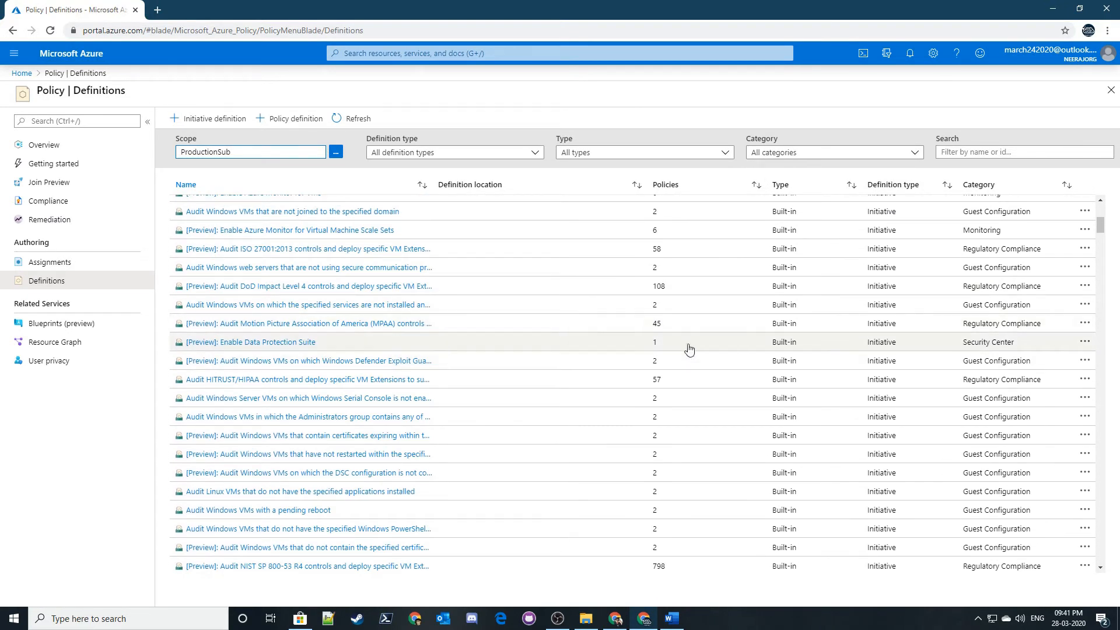
pyautogui.scroll(5, 808, 332)
pyautogui.scroll(1, 808, 332)
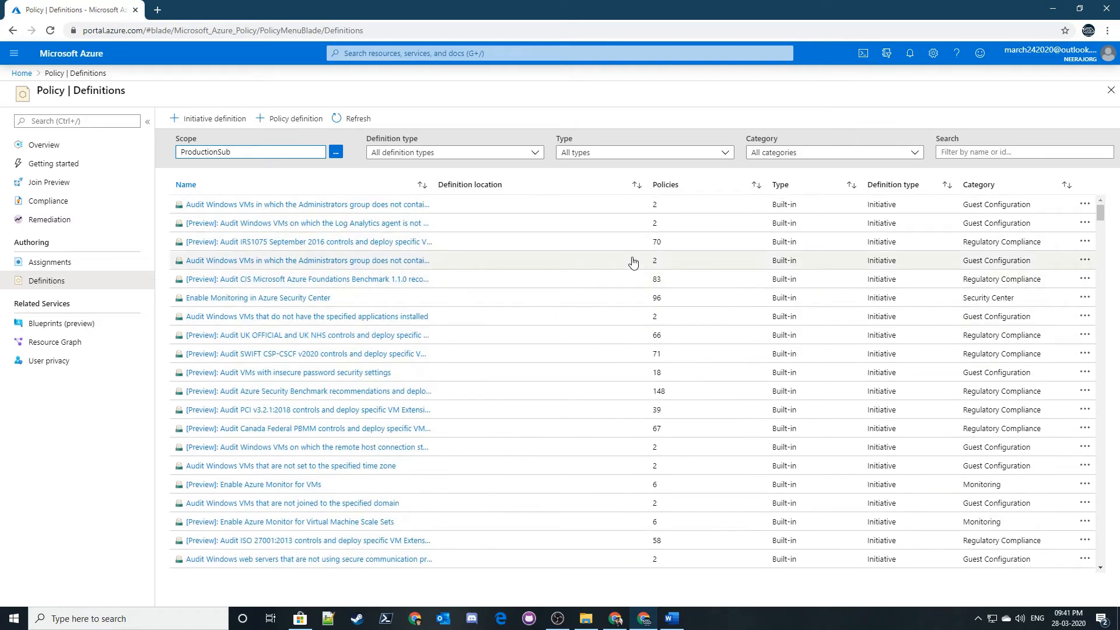
pyautogui.scroll(-6, 641, 267)
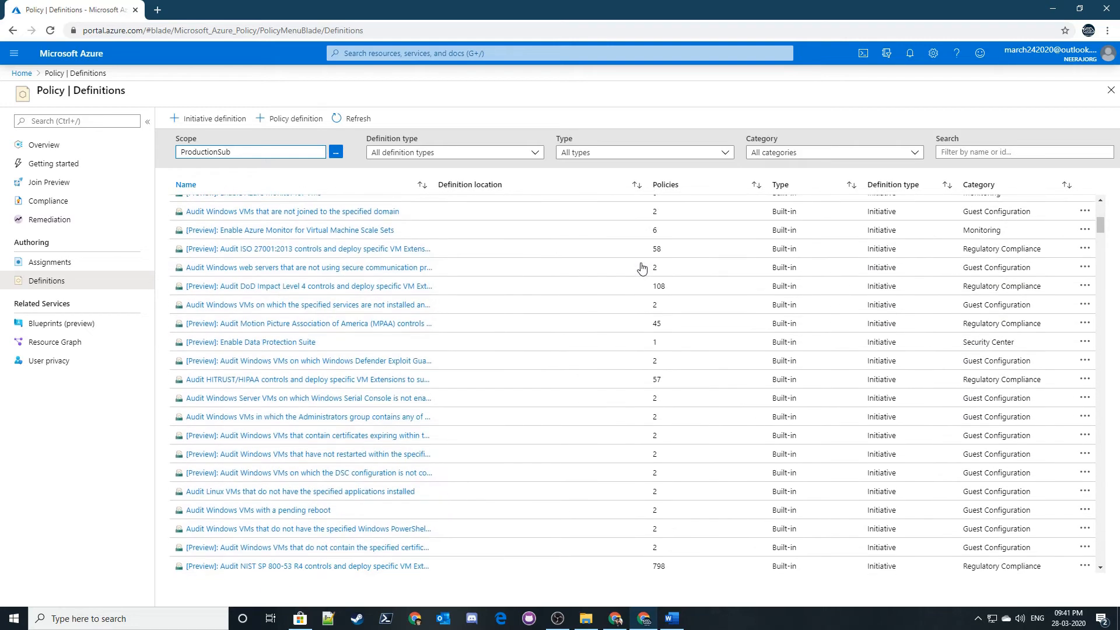
pyautogui.scroll(6, 653, 272)
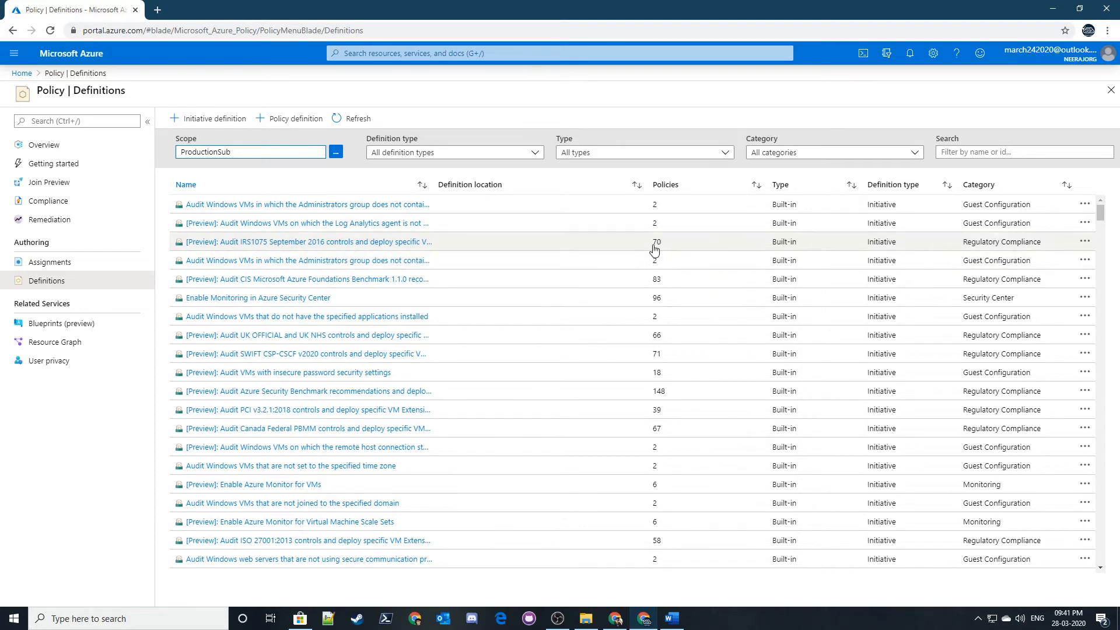
pyautogui.scroll(-6, 659, 247)
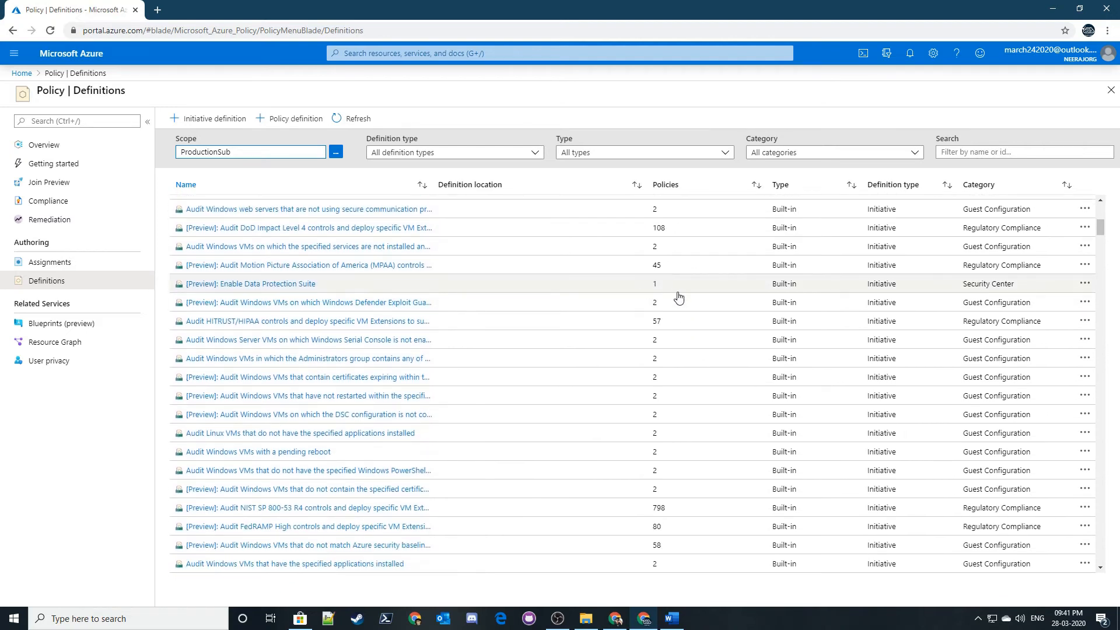
pyautogui.scroll(-10, 652, 289)
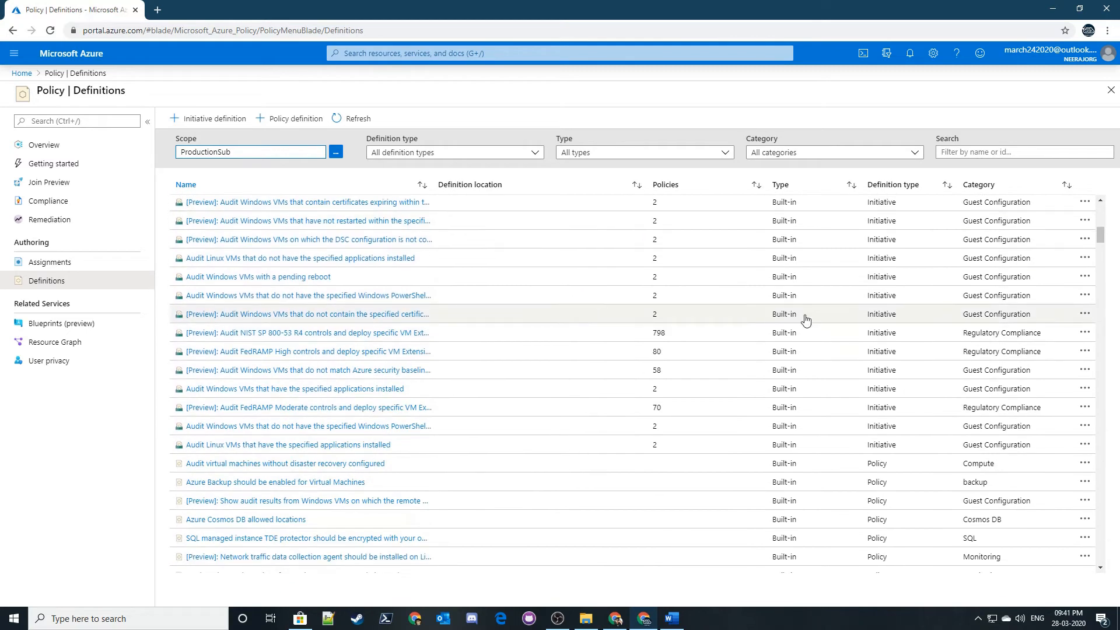
pyautogui.scroll(10, 691, 348)
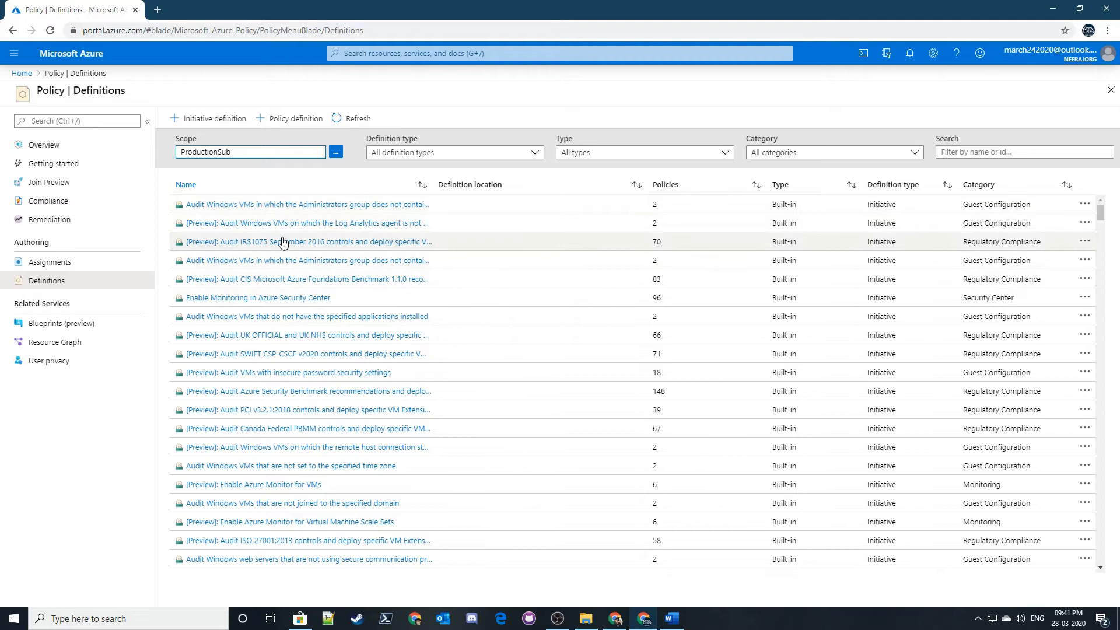
pyautogui.scroll(-1, 406, 300)
pyautogui.scroll(1, 406, 301)
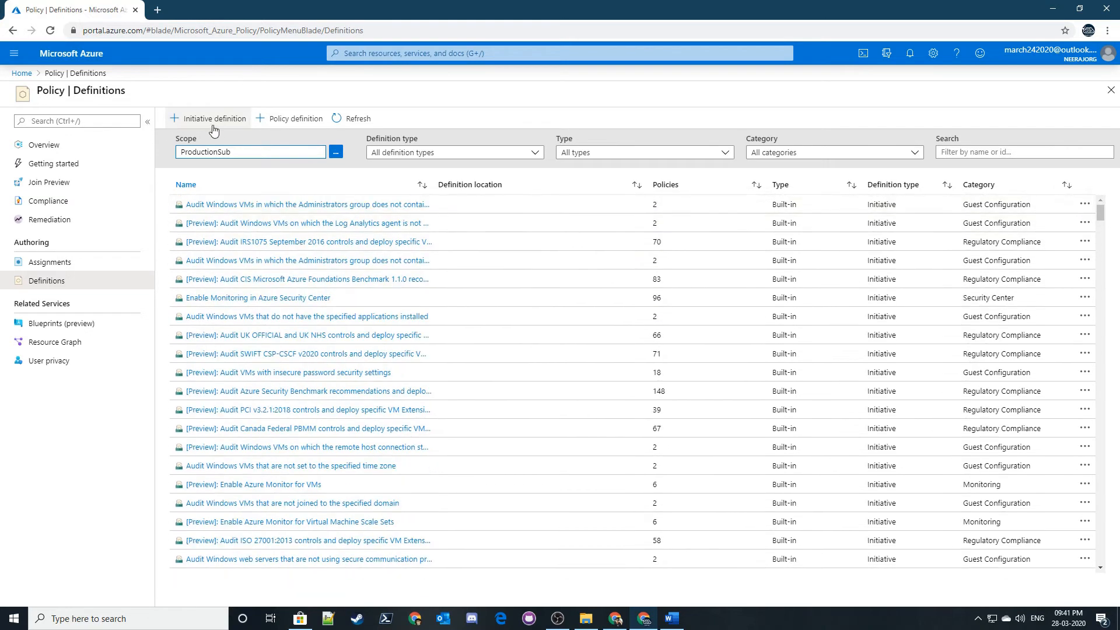
# - Start a new policy definition and set its definition location to the ProductionSub subscription under the organization's management group
pyautogui.click(297, 120)
pyautogui.click(538, 170)
pyautogui.click(765, 203)
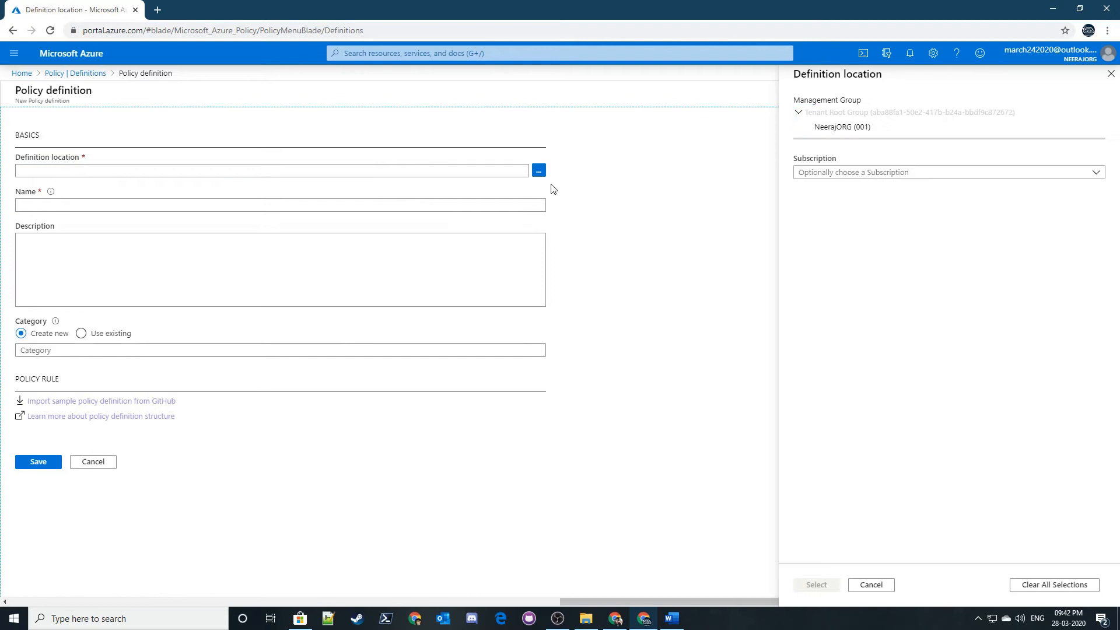
pyautogui.tripleClick(41, 159)
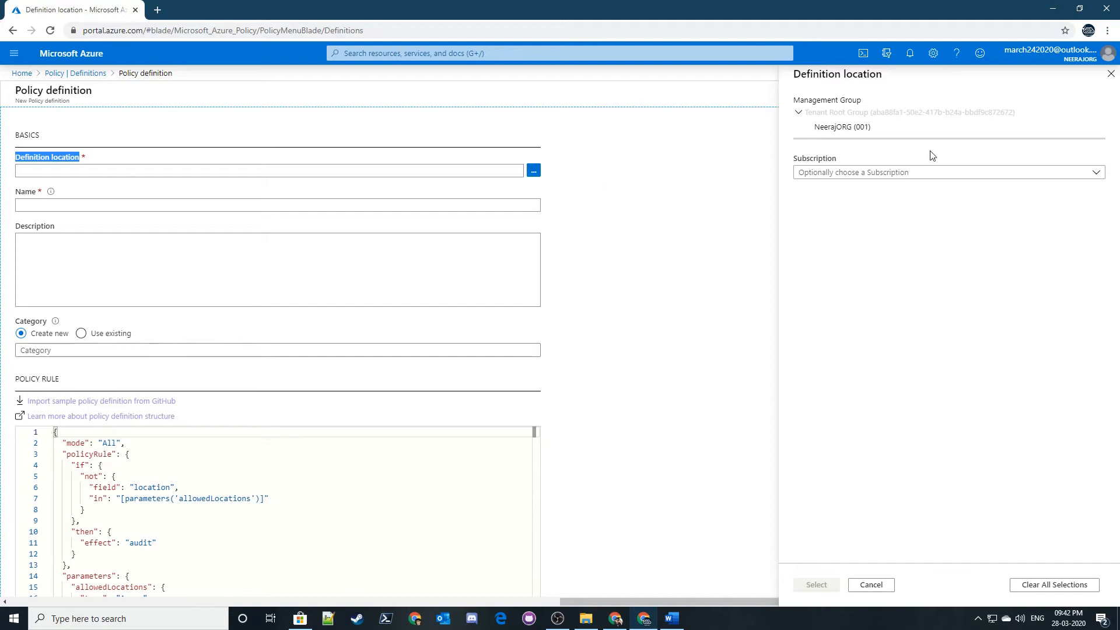
pyautogui.click(898, 128)
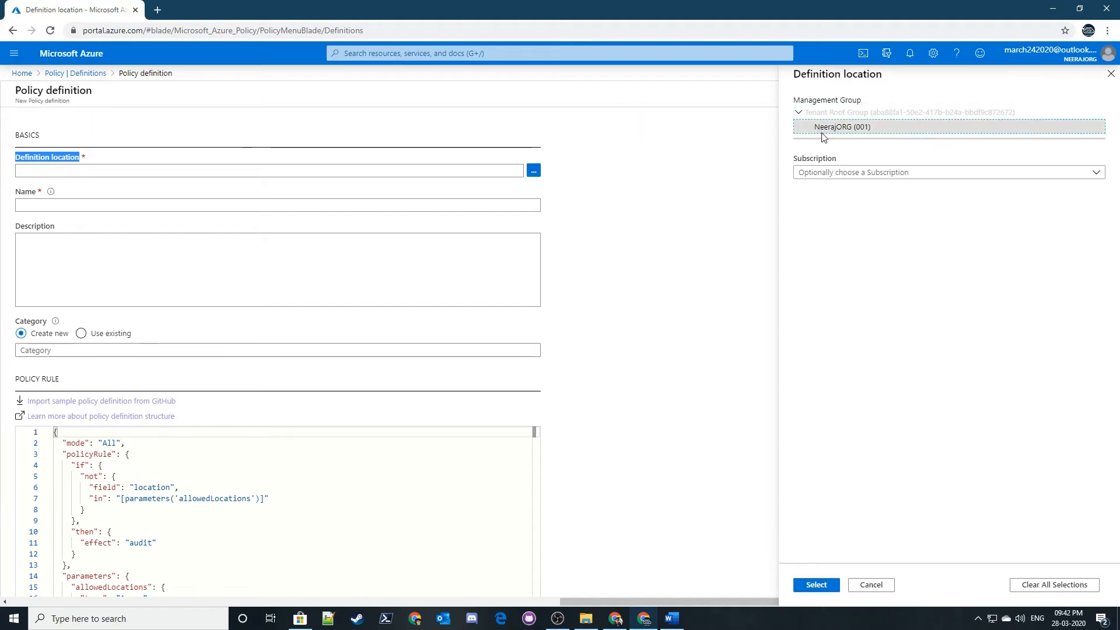
pyautogui.click(865, 175)
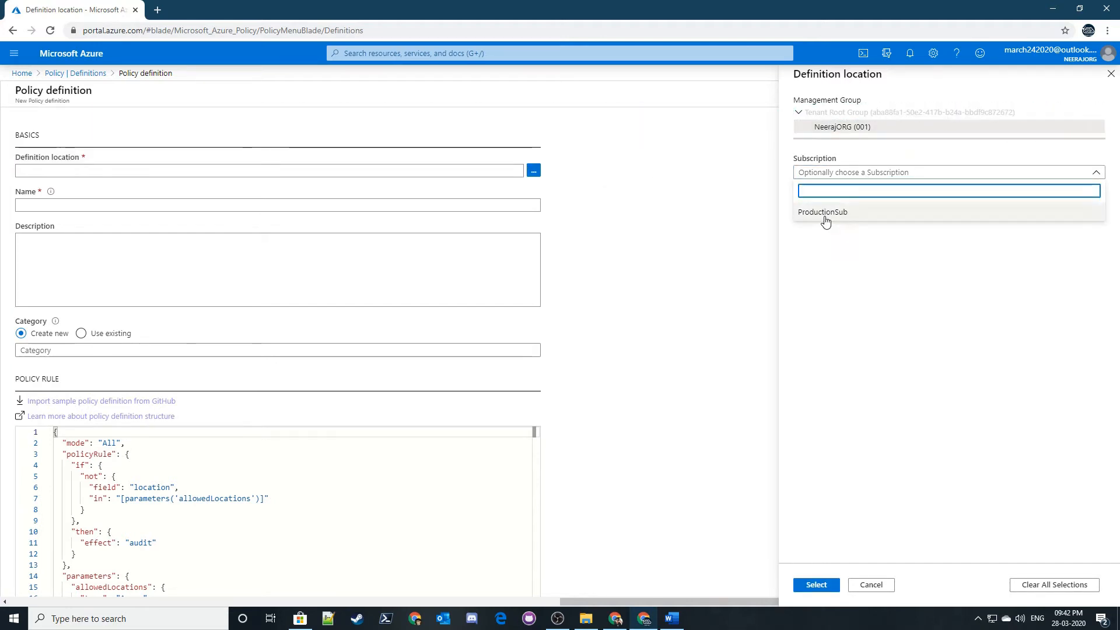
pyautogui.click(822, 217)
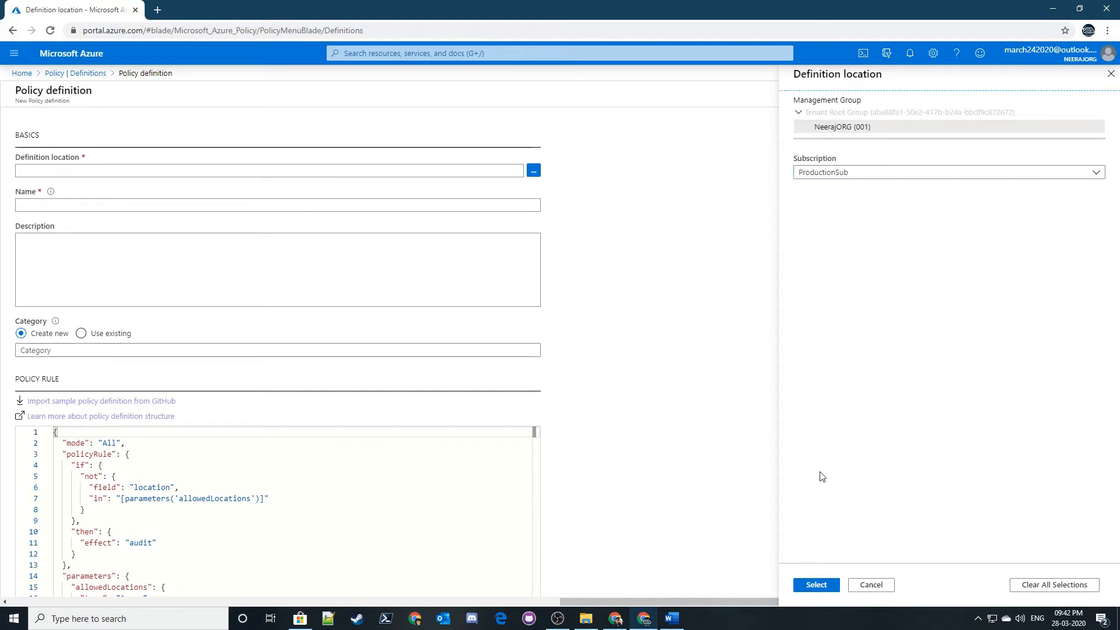
pyautogui.click(815, 585)
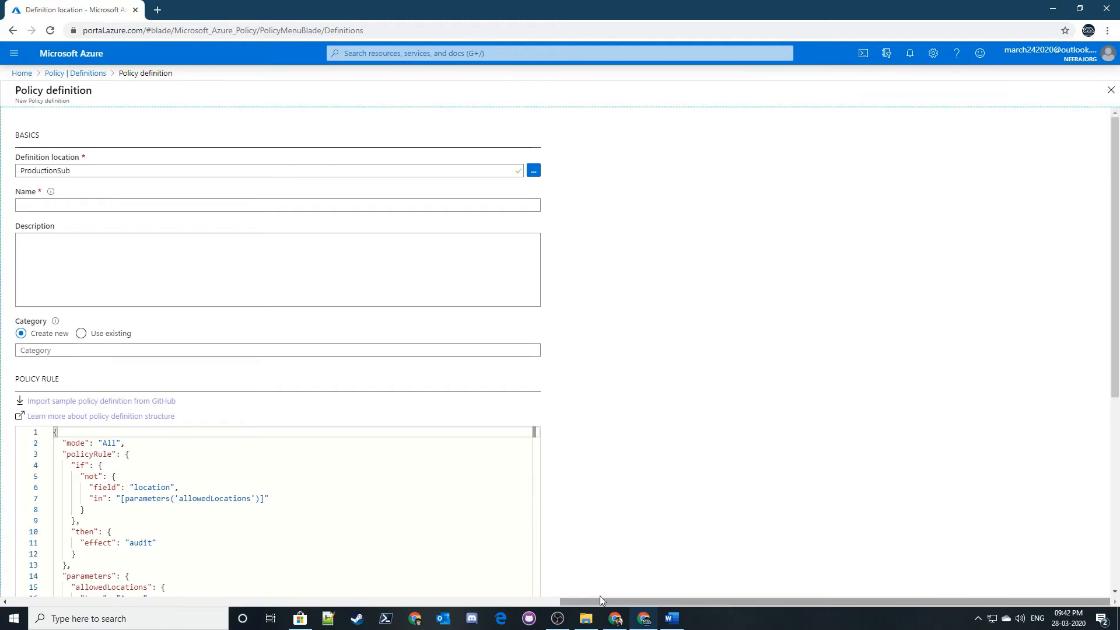
# - Look over the policy definition form and name the new definition CustomTag
pyautogui.click(69, 205)
pyautogui.click(71, 173)
pyautogui.doubleClick(71, 173)
pyautogui.click(73, 199)
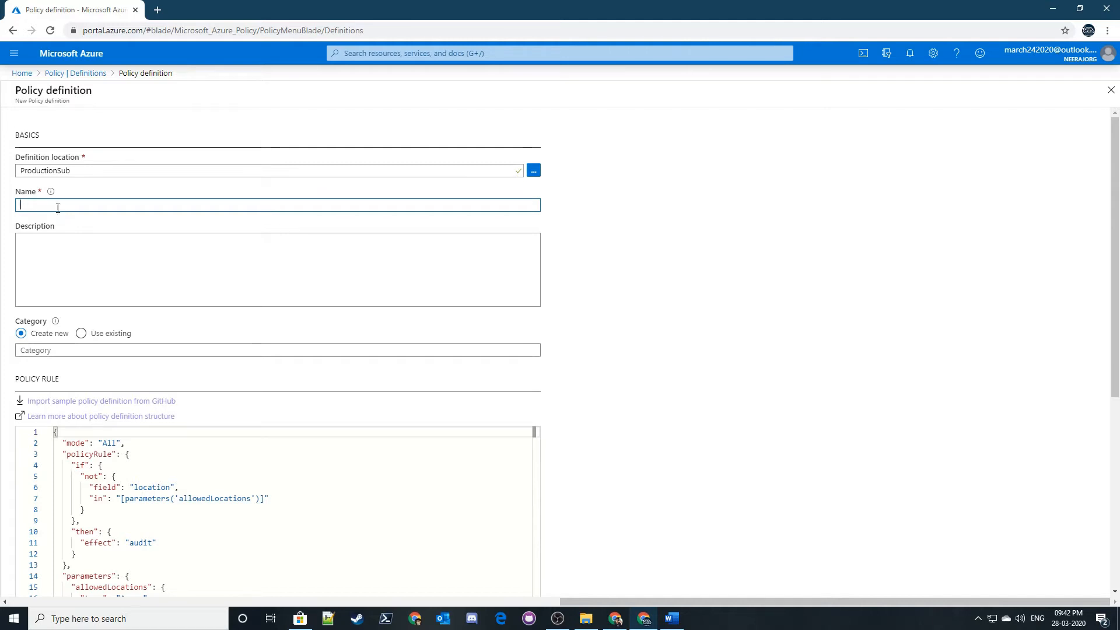
pyautogui.scroll(-6, 103, 257)
pyautogui.scroll(4, 110, 301)
pyautogui.scroll(-4, 111, 292)
pyautogui.scroll(6, 112, 291)
pyautogui.write('CustomTag')
pyautogui.click(95, 229)
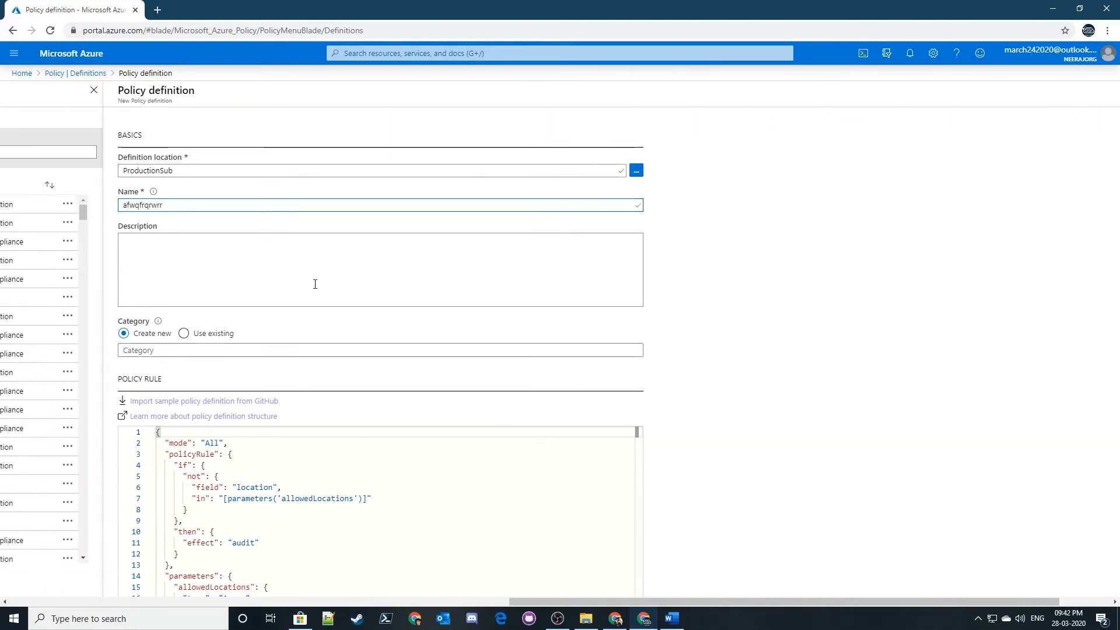
pyautogui.hotkey('ctrl', 'z')
# - Enter the description "CustomTag- assigns organization tag" for the policy definition, reusing the copied name
pyautogui.hotkey('ctrl', 'c')
pyautogui.click(233, 280)
pyautogui.hotkey('ctrl', 'v')
pyautogui.write('- assig')
pyautogui.write('s')
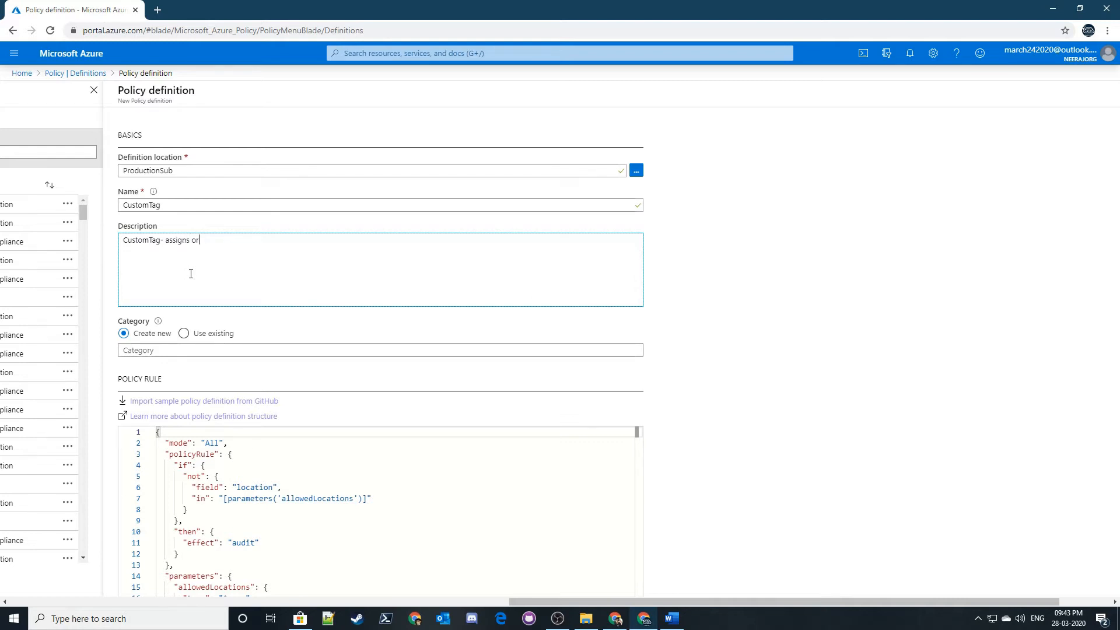
pyautogui.write('organization tag')
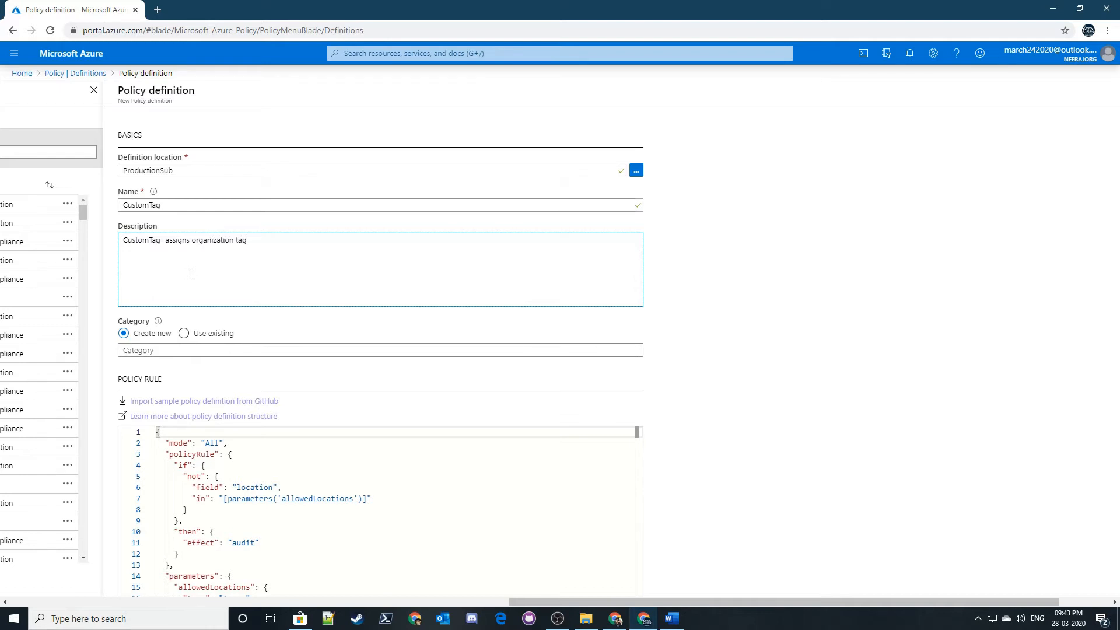
# - Create a new category named CustomTag-Environment-Prod for the policy definition, reusing the definition's name
pyautogui.click(167, 351)
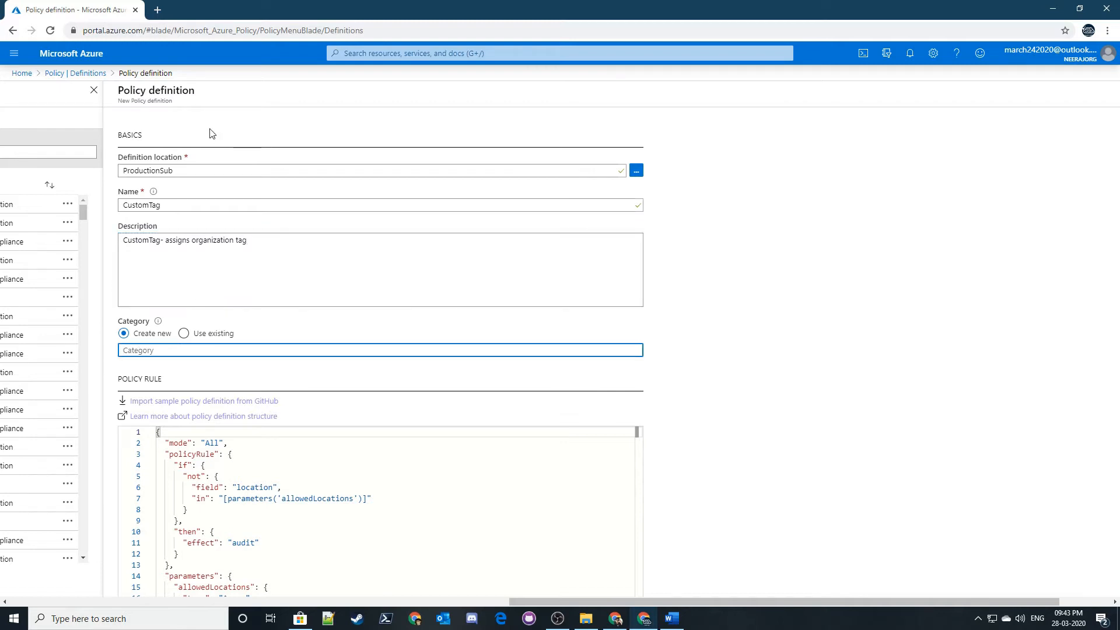
pyautogui.doubleClick(129, 205)
pyautogui.hotkey('ctrl', 'c')
pyautogui.click(303, 350)
pyautogui.hotkey('ctrl', 'v')
pyautogui.write('-Environment-')
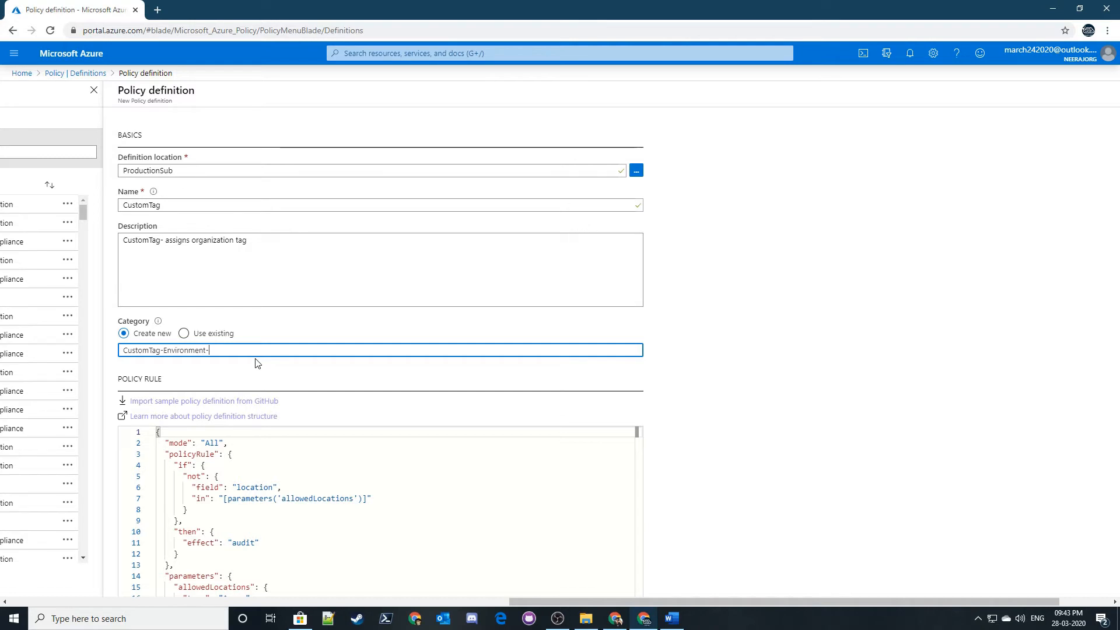
pyautogui.write('Prod')
pyautogui.click(834, 365)
# - Review the policy rule's default JSON, including its allowed locations condition, audit effect and parameters
pyautogui.scroll(-5, 297, 310)
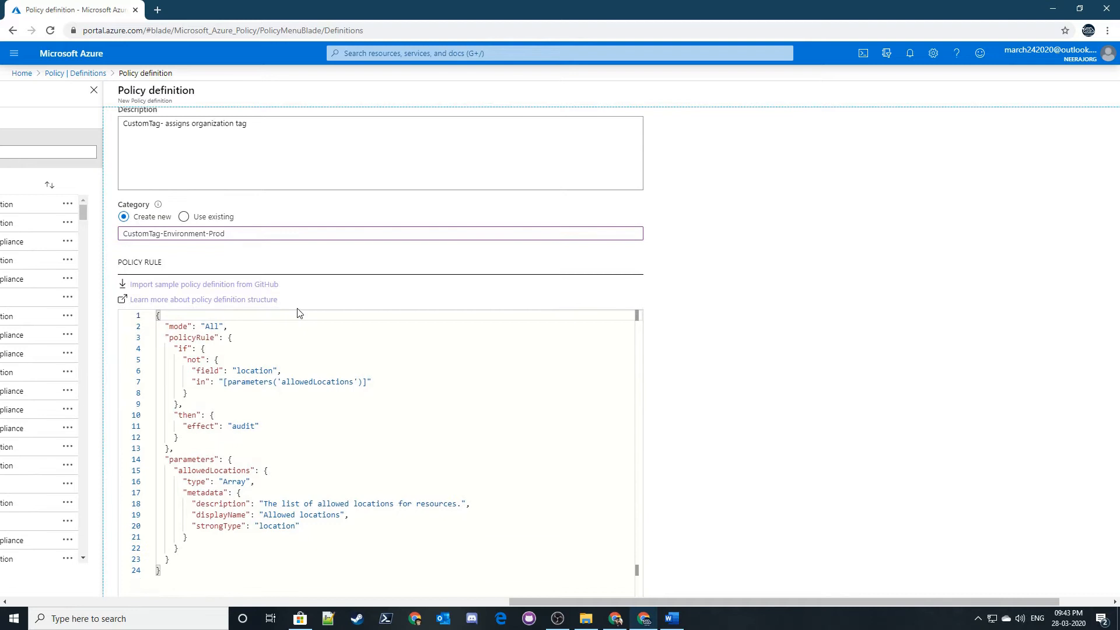
pyautogui.scroll(4, 281, 308)
pyautogui.scroll(-5, 233, 349)
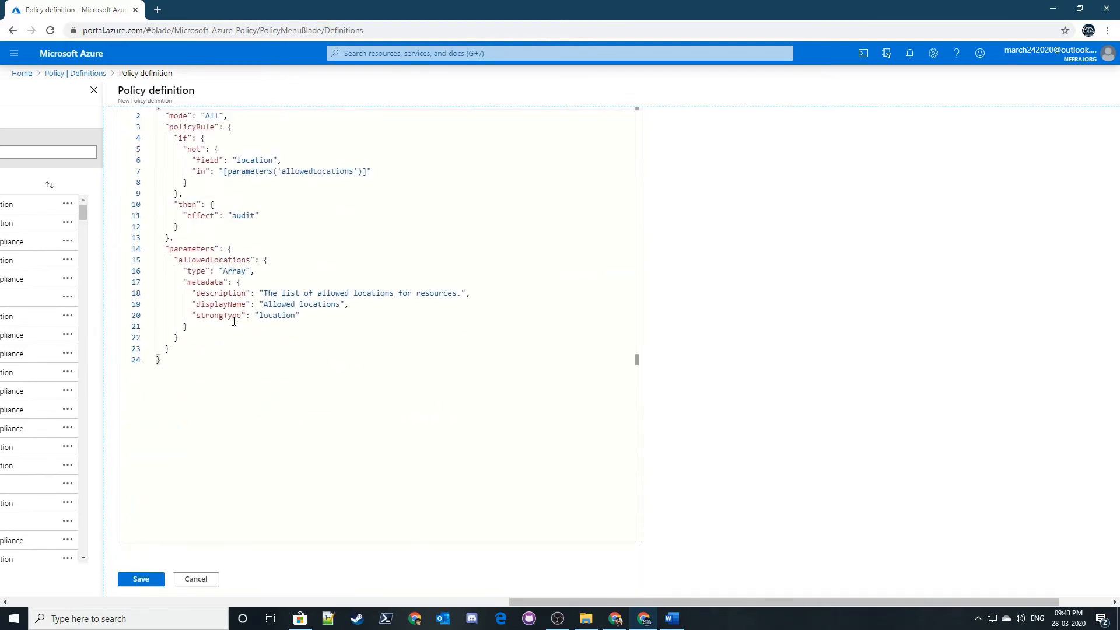
pyautogui.scroll(3, 210, 344)
pyautogui.scroll(2, 186, 198)
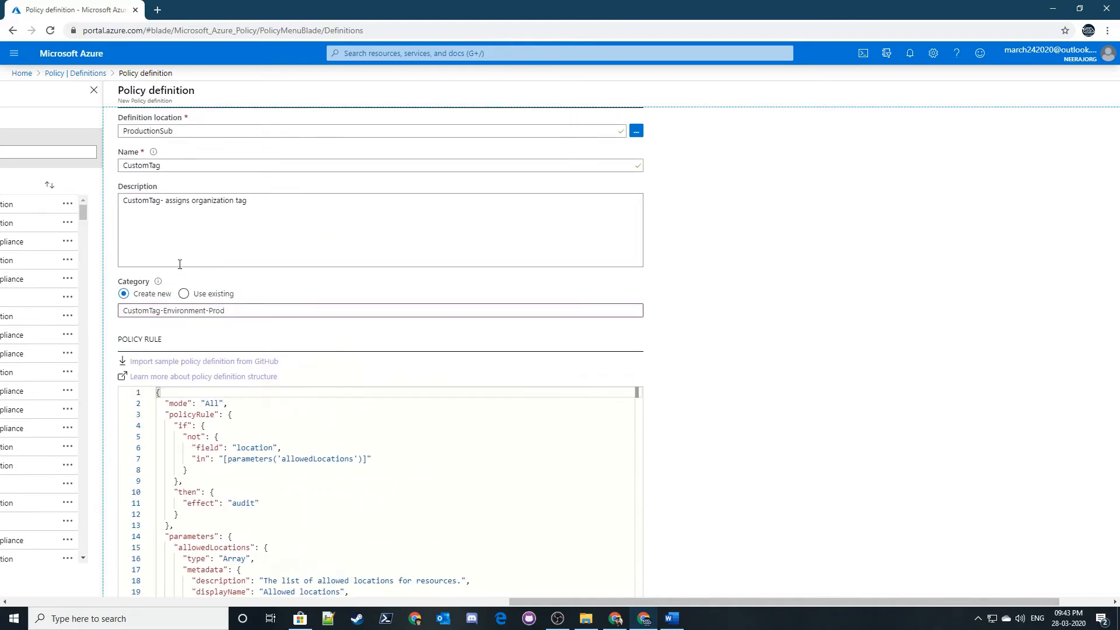
# - Check the rest of the new definition form and save the CustomTag policy definition
pyautogui.scroll(1, 195, 200)
pyautogui.scroll(-6, 178, 527)
pyautogui.scroll(2, 254, 413)
pyautogui.scroll(-2, 255, 412)
pyautogui.click(140, 575)
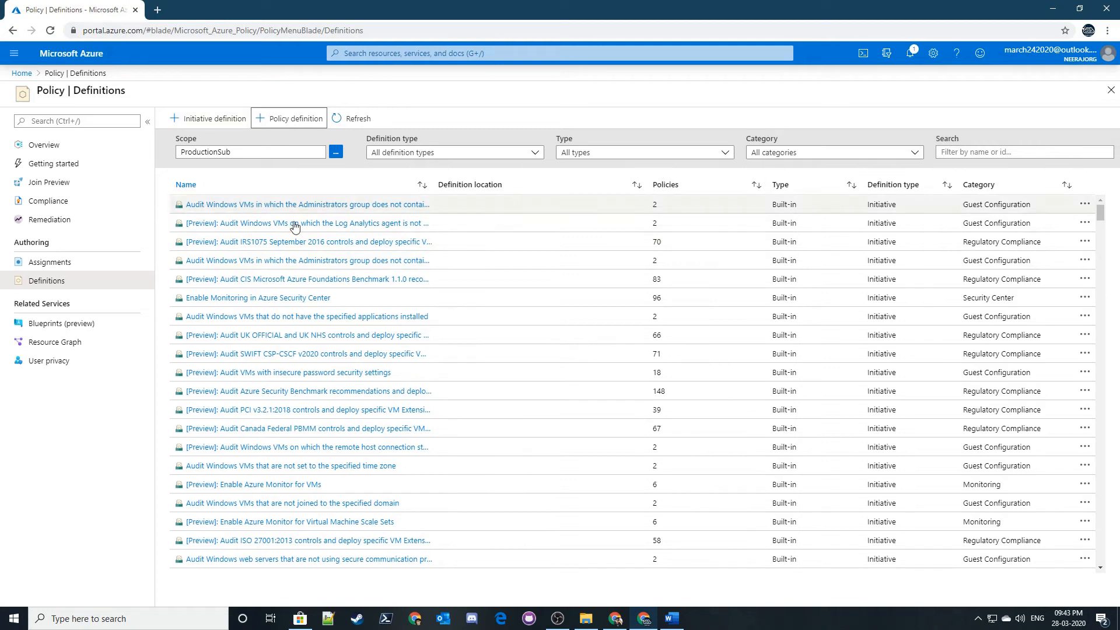
# - Sort the policy definitions list by type so that custom definitions come first
pyautogui.click(803, 195)
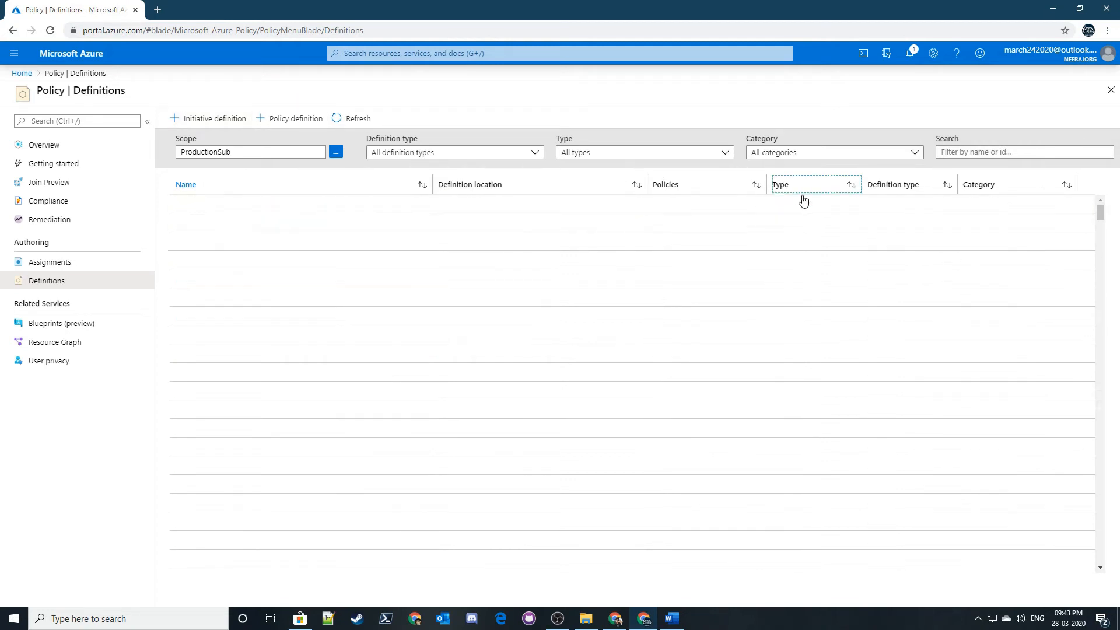
pyautogui.scroll(-5, 793, 279)
pyautogui.scroll(-10, 800, 308)
pyautogui.scroll(20, 806, 285)
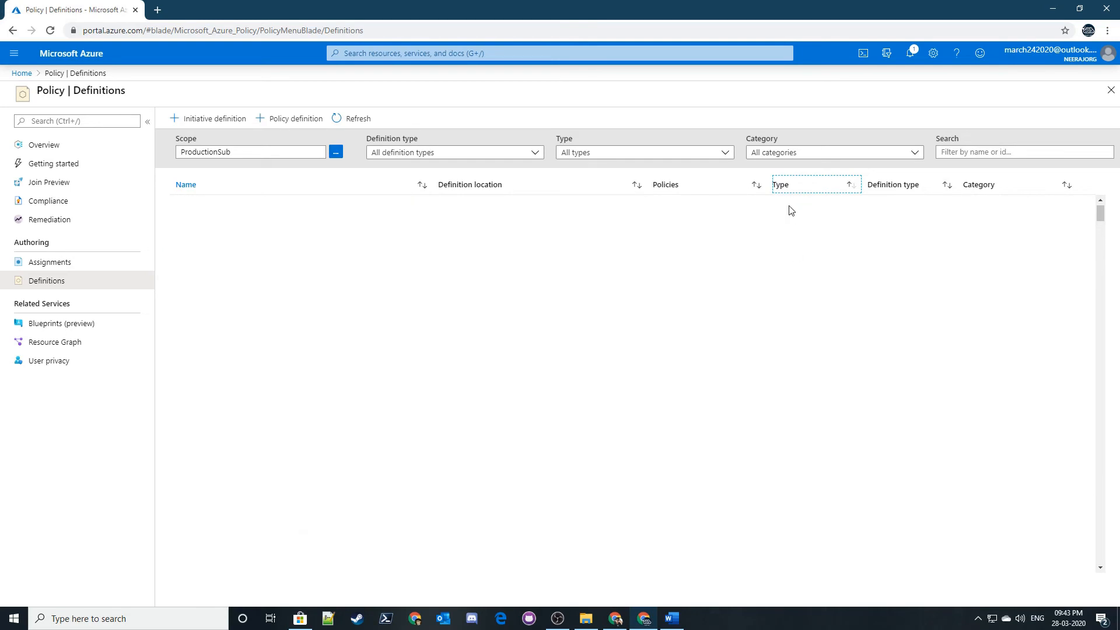
pyautogui.click(801, 188)
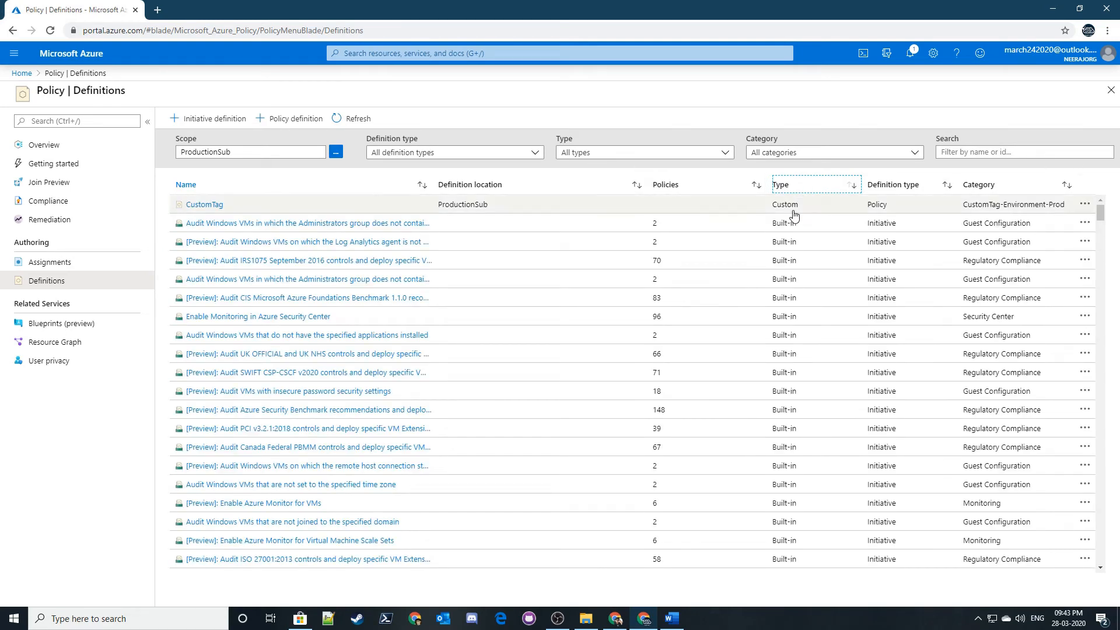
# - Open the CustomTag definition and look over its details and definition JSON
pyautogui.click(205, 205)
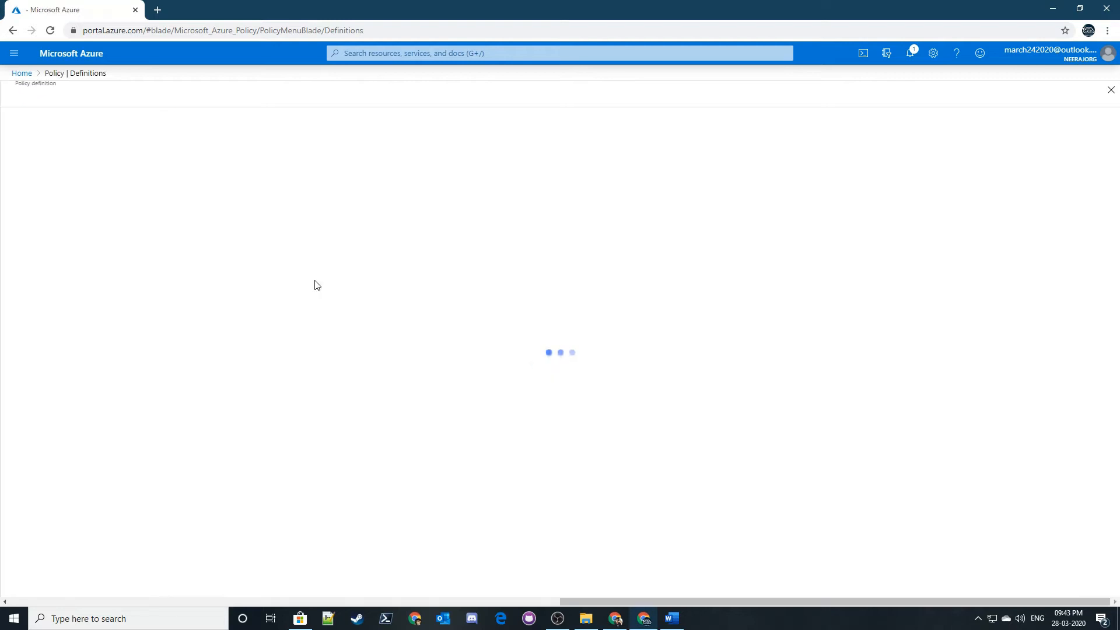
pyautogui.scroll(-1, 182, 192)
pyautogui.scroll(1, 182, 193)
pyautogui.scroll(-3, 181, 350)
pyautogui.scroll(2, 217, 423)
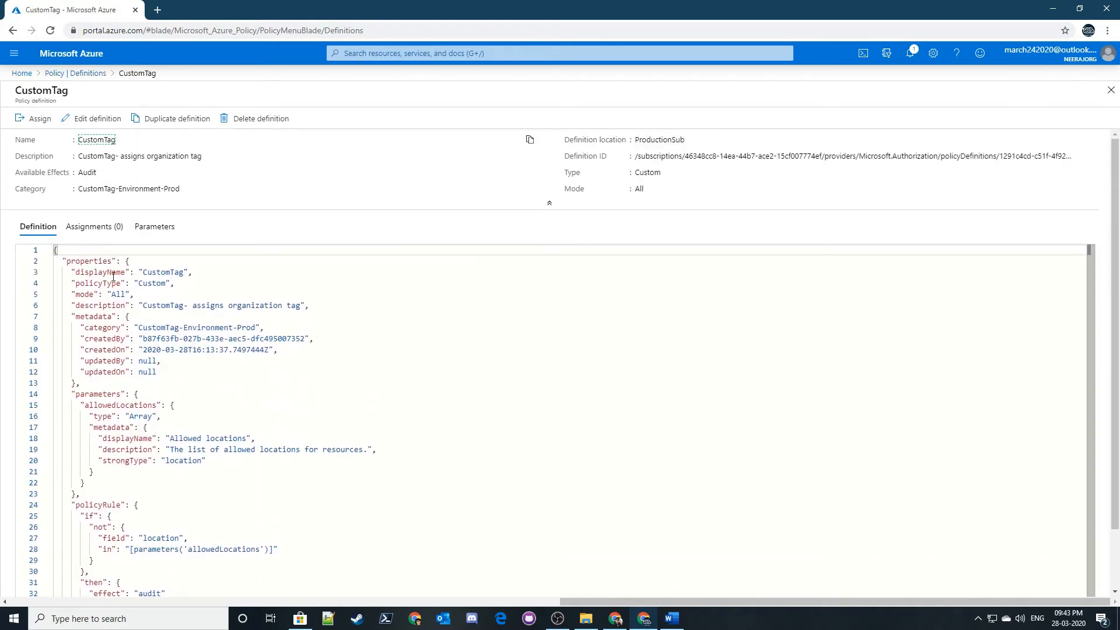
# - Open the CustomTag definition for editing and look over its category and full policy rule JSON
pyautogui.click(93, 120)
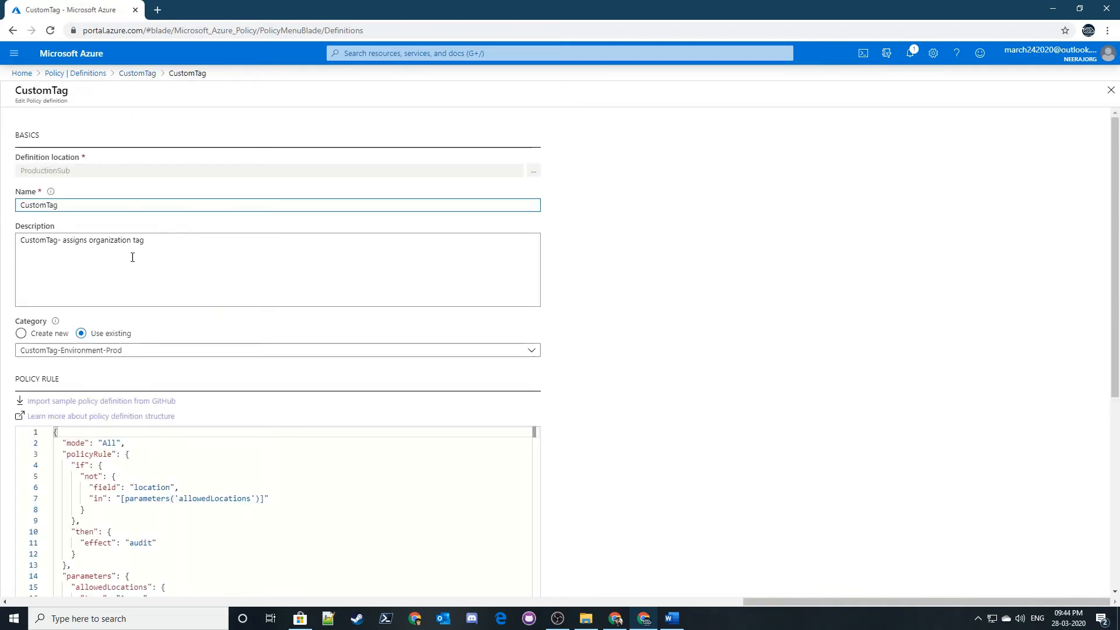
pyautogui.scroll(-5, 132, 257)
pyautogui.scroll(2, 118, 253)
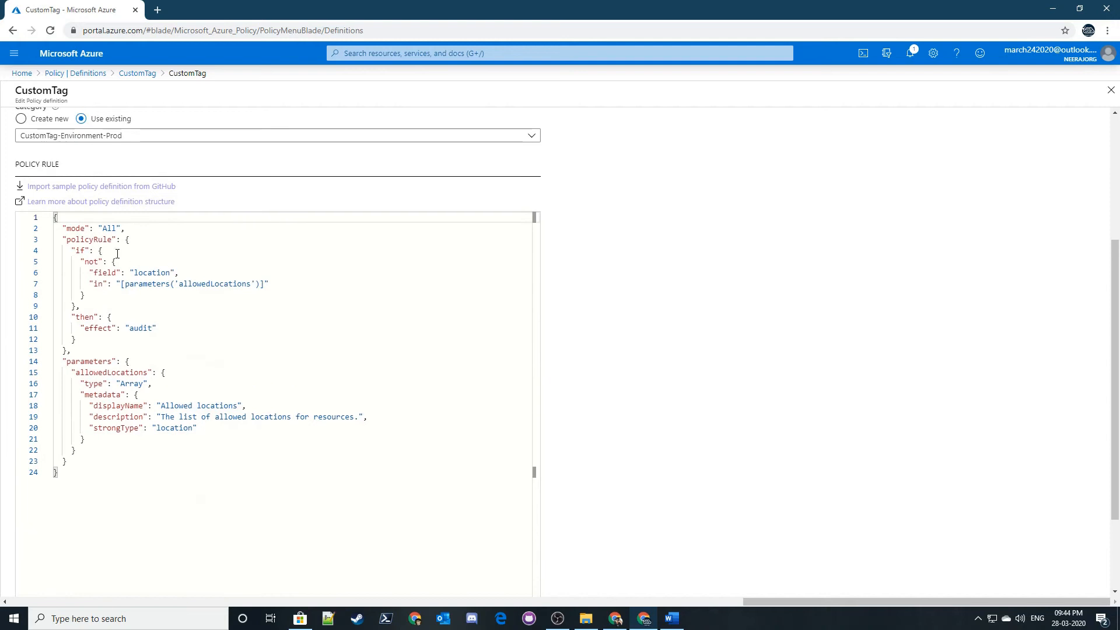
pyautogui.click(151, 284)
pyautogui.scroll(-2, 156, 390)
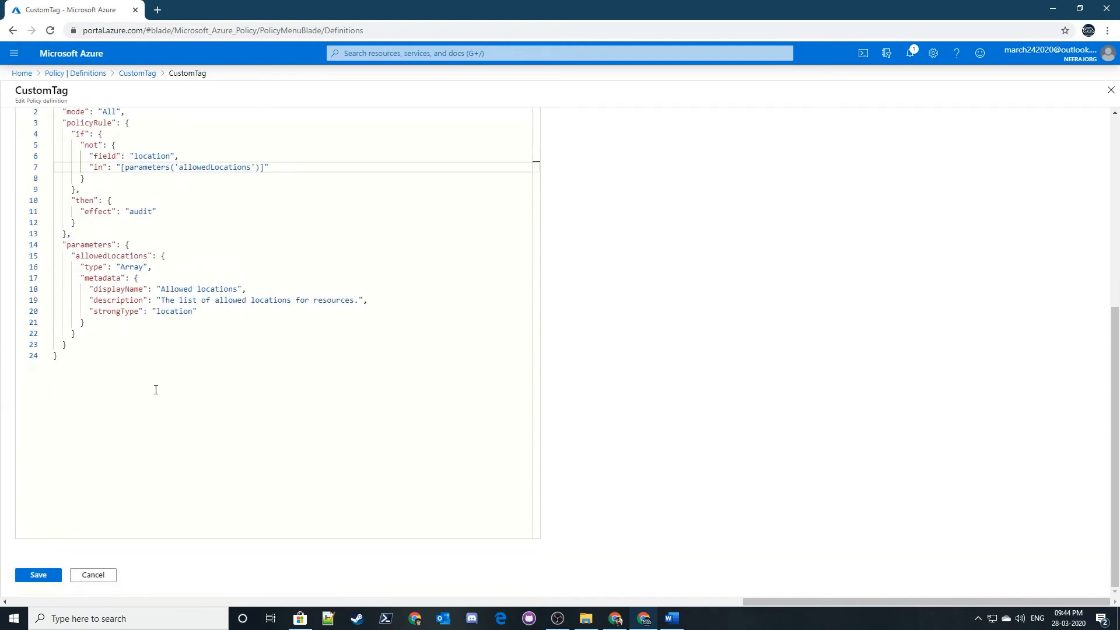
pyautogui.moveTo(90, 354); pyautogui.dragTo(46, 98)
pyautogui.scroll(4, 51, 318)
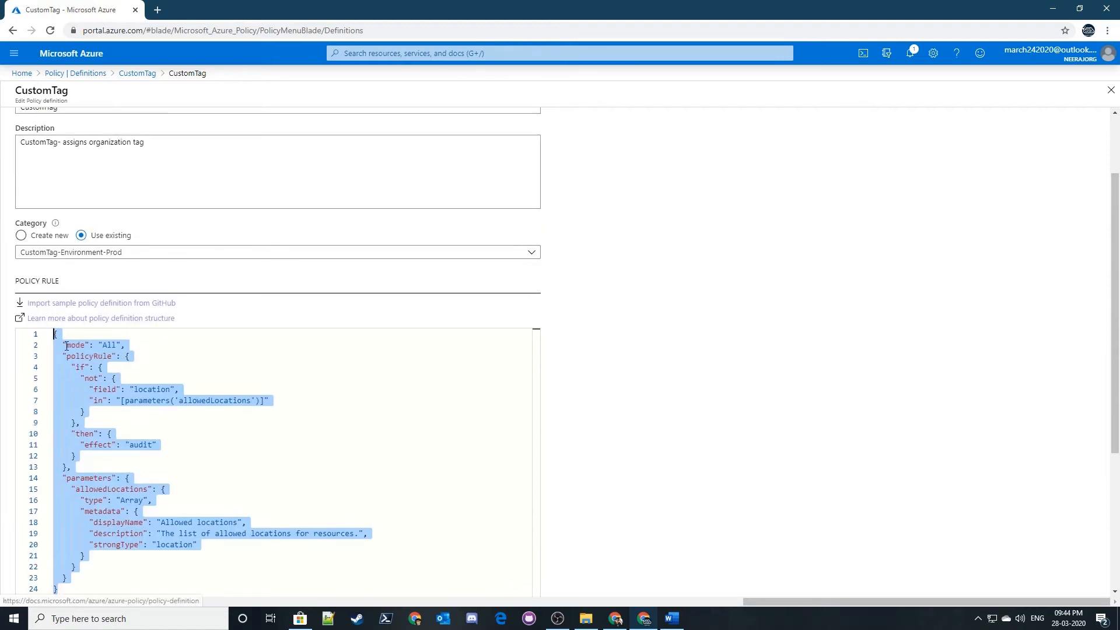
# - Examine the if and then blocks of CustomTag's policy rule
pyautogui.scroll(-2, 148, 315)
pyautogui.click(147, 317)
pyautogui.moveTo(156, 331); pyautogui.dragTo(53, 219)
pyautogui.click(107, 318)
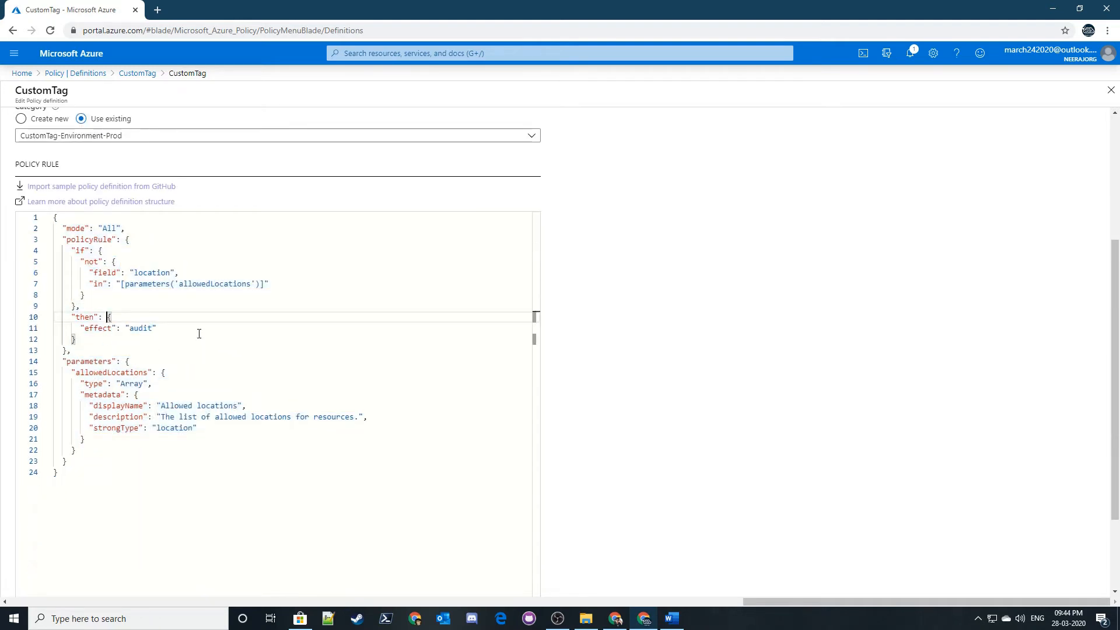
pyautogui.moveTo(140, 450); pyautogui.dragTo(54, 205)
pyautogui.click(139, 350)
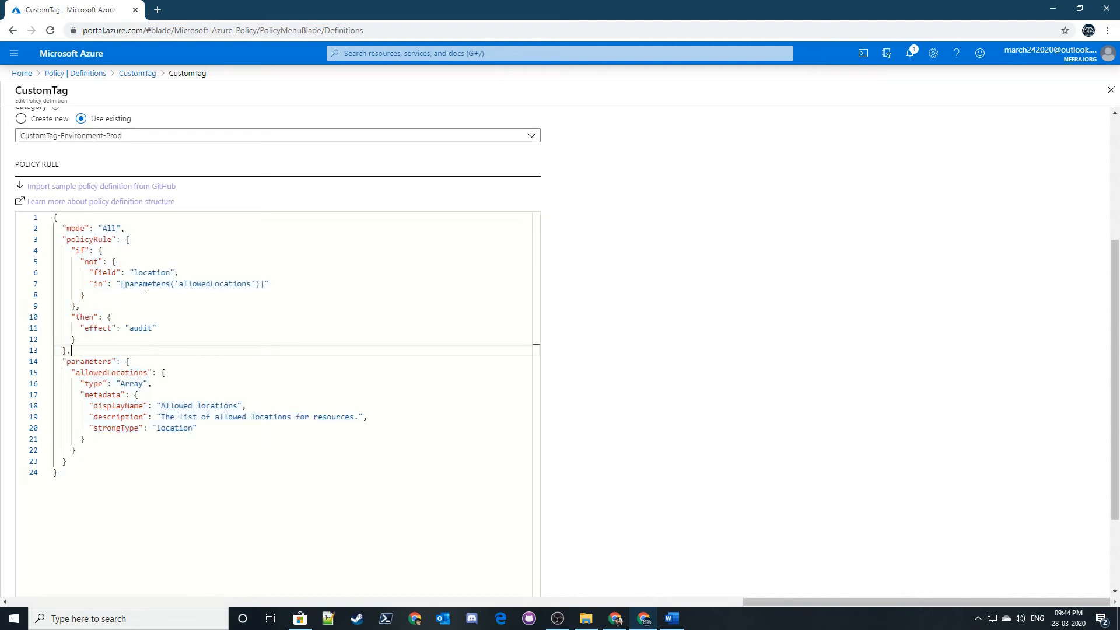
pyautogui.moveTo(179, 284); pyautogui.dragTo(48, 215)
pyautogui.click(130, 351)
# - Examine the audit effect and the allowedLocations parameter's display name and description in CustomTag's rule
pyautogui.doubleClick(143, 328)
pyautogui.click(156, 339)
pyautogui.click(214, 372)
pyautogui.click(220, 407)
pyautogui.moveTo(222, 410); pyautogui.dragTo(251, 419)
pyautogui.click(270, 436)
pyautogui.click(282, 417)
pyautogui.scroll(4, 102, 312)
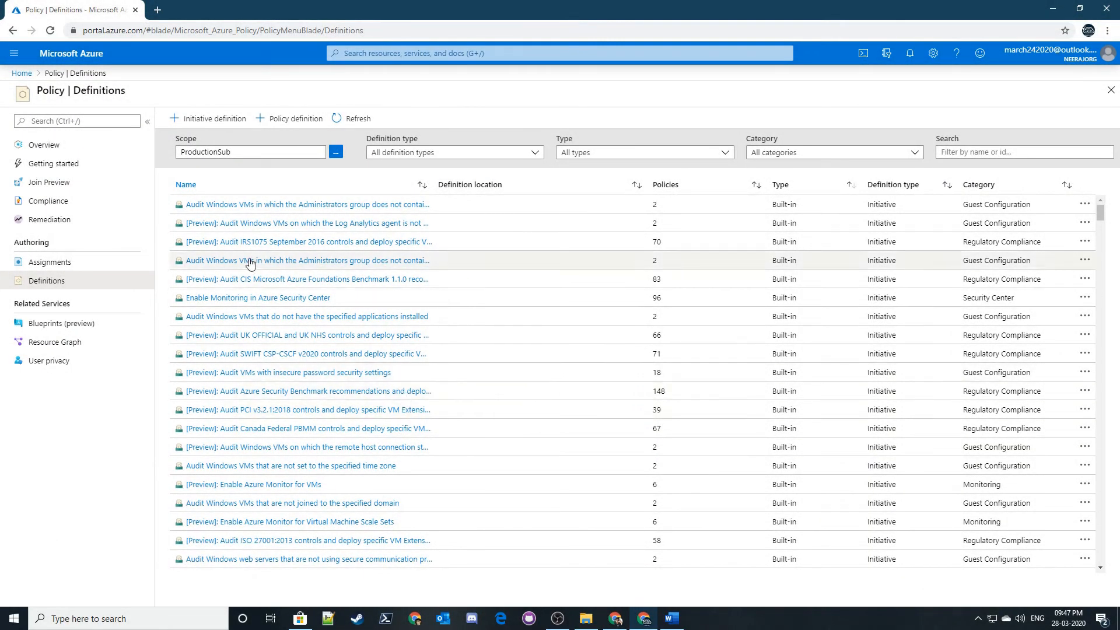
# - Start another policy definition and set its definition location to the ProductionSub subscription under the organization's management group
pyautogui.click(280, 124)
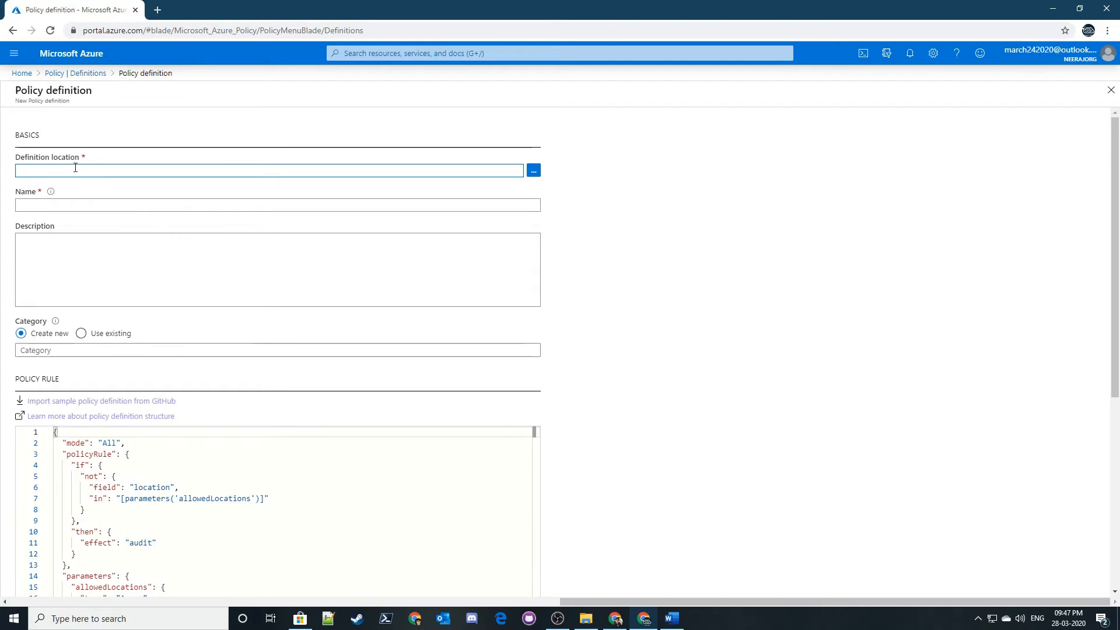
pyautogui.click(533, 170)
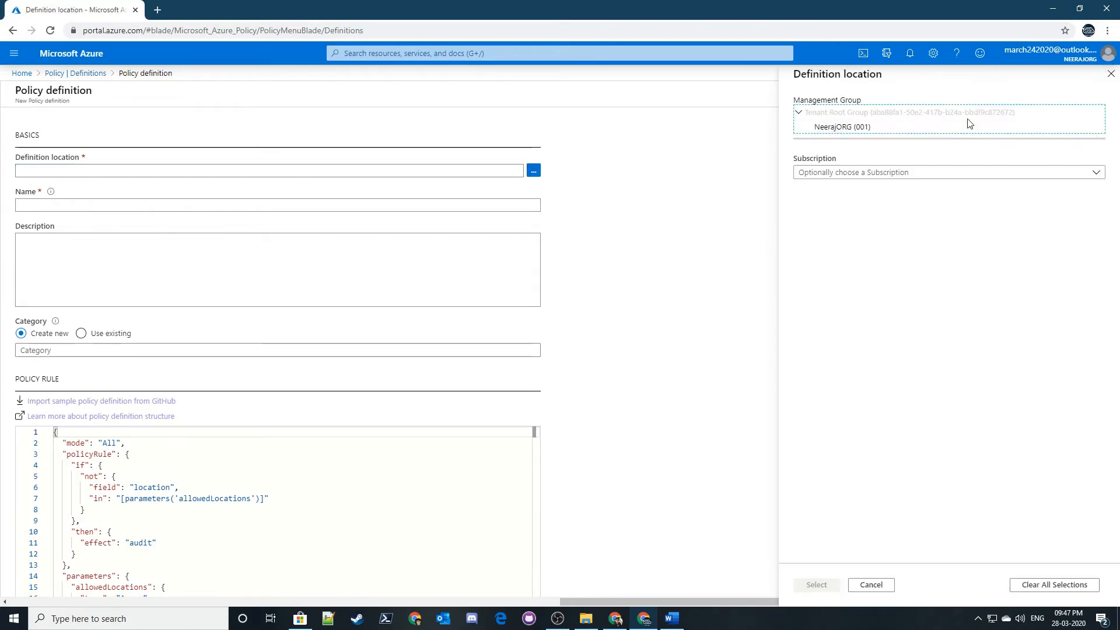
pyautogui.click(874, 131)
pyautogui.click(837, 173)
pyautogui.click(819, 209)
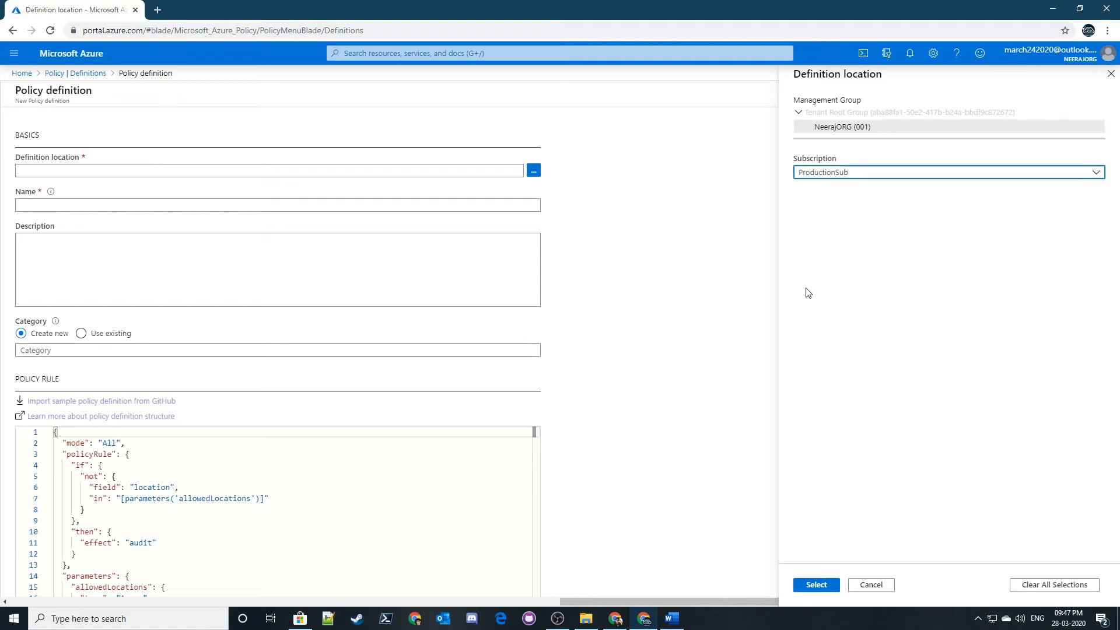
pyautogui.click(810, 586)
# - Look over the name, description and category fields of the new policy definition form
pyautogui.click(56, 207)
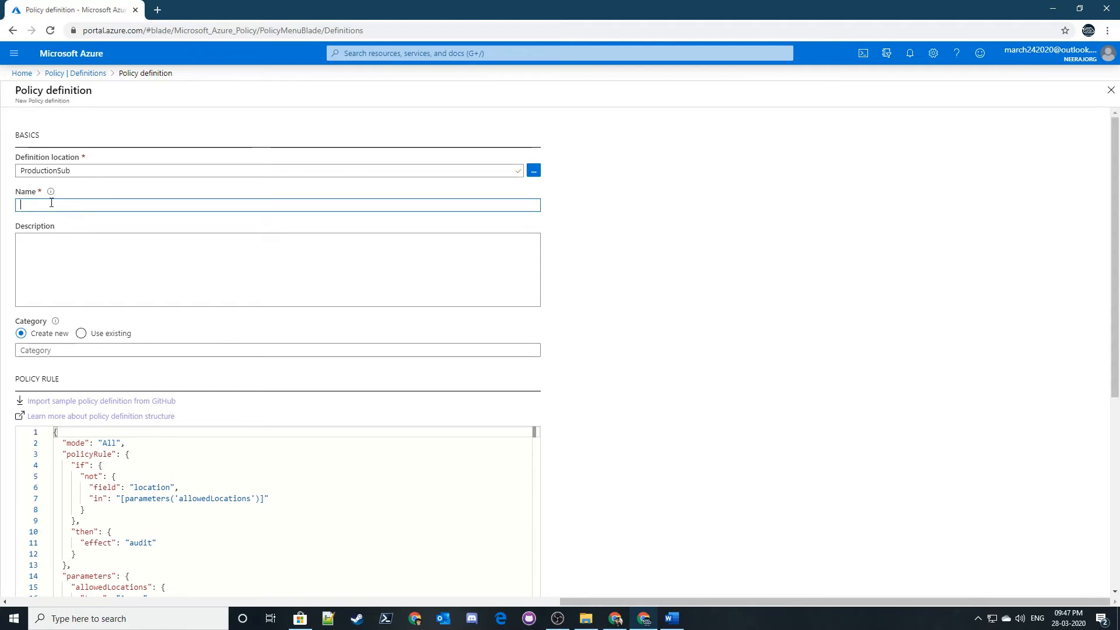
pyautogui.click(55, 256)
pyautogui.scroll(-1, 56, 254)
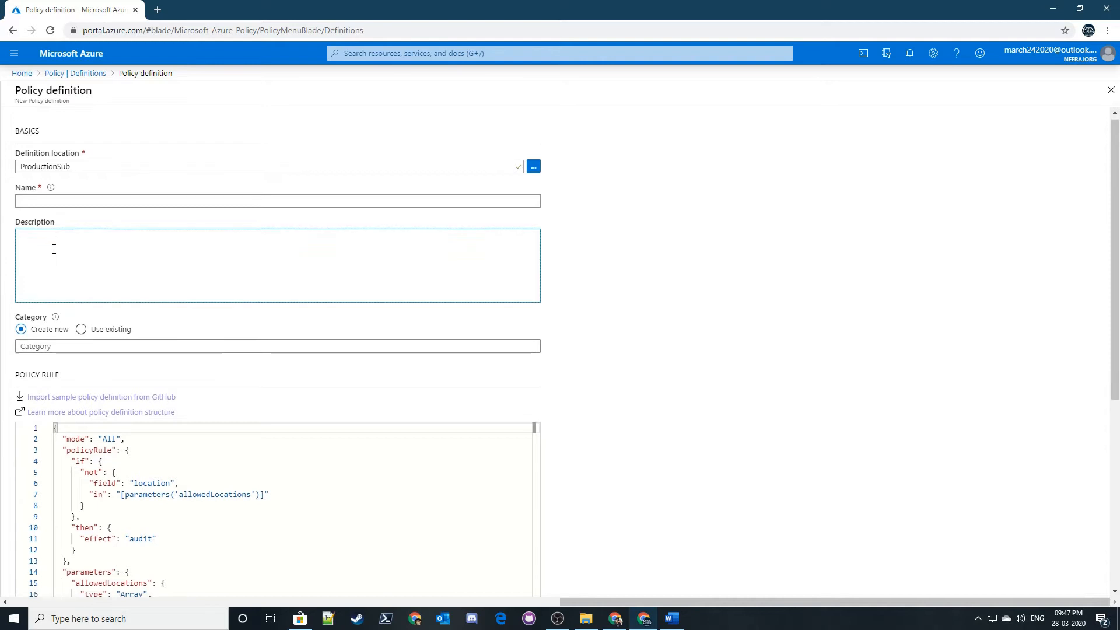
pyautogui.scroll(-1, 58, 210)
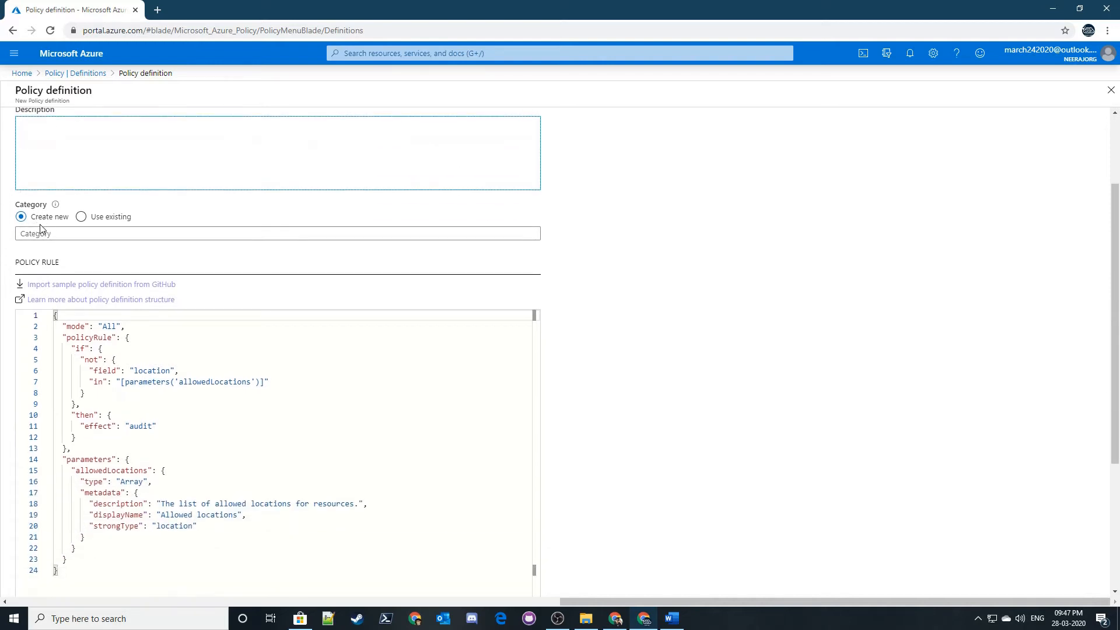
pyautogui.click(36, 233)
pyautogui.scroll(-1, 35, 241)
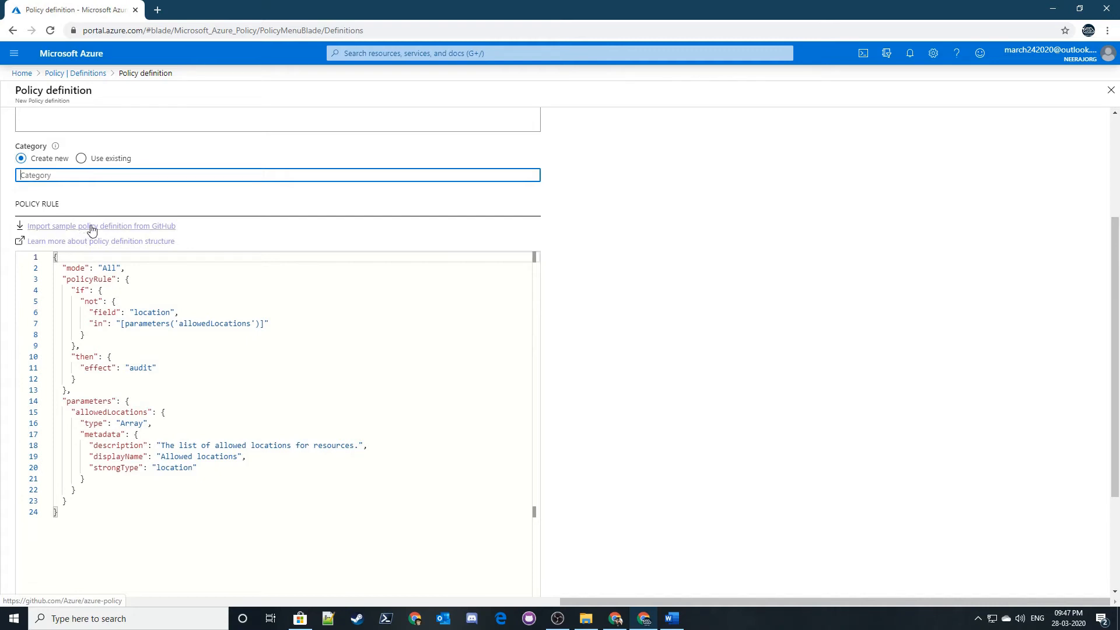
# - Open the sample policy definitions repository on GitHub in a separate browser tab and look through its readme
pyautogui.rightClick(89, 231)
pyautogui.click(138, 240)
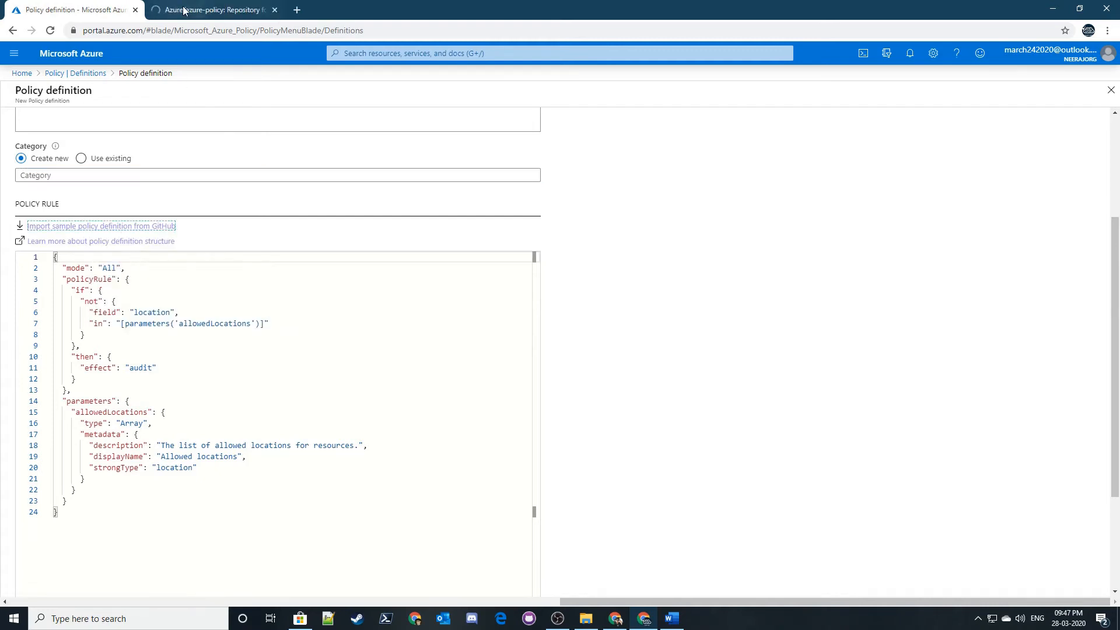
pyautogui.hotkey('ctrl', 'Tab')
pyautogui.scroll(-8, 376, 309)
pyautogui.scroll(-20, 376, 309)
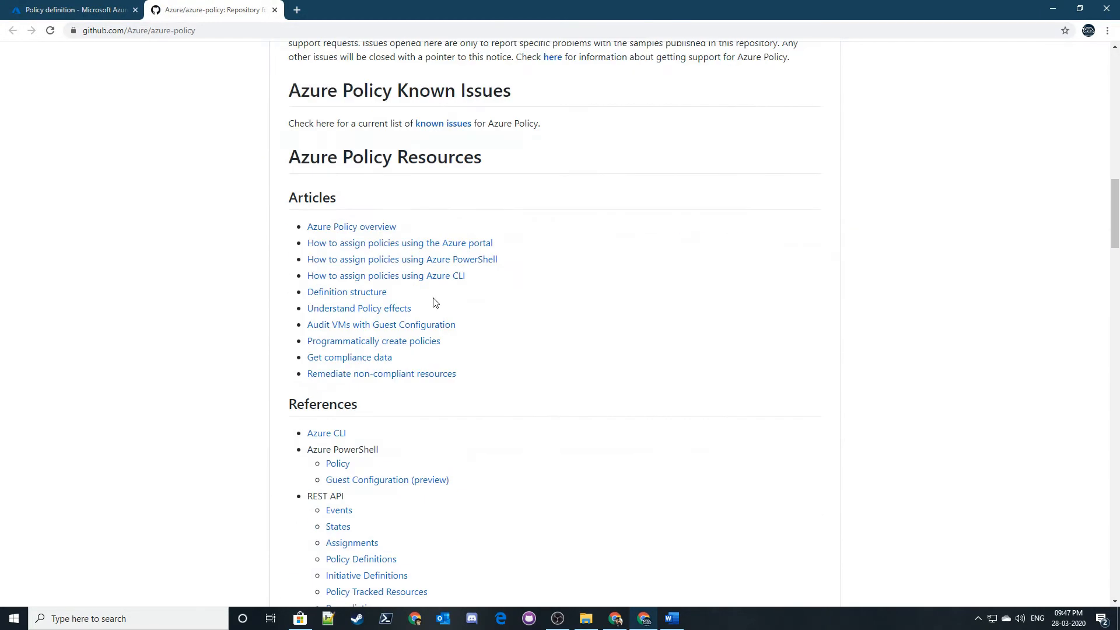
pyautogui.scroll(-15, 452, 331)
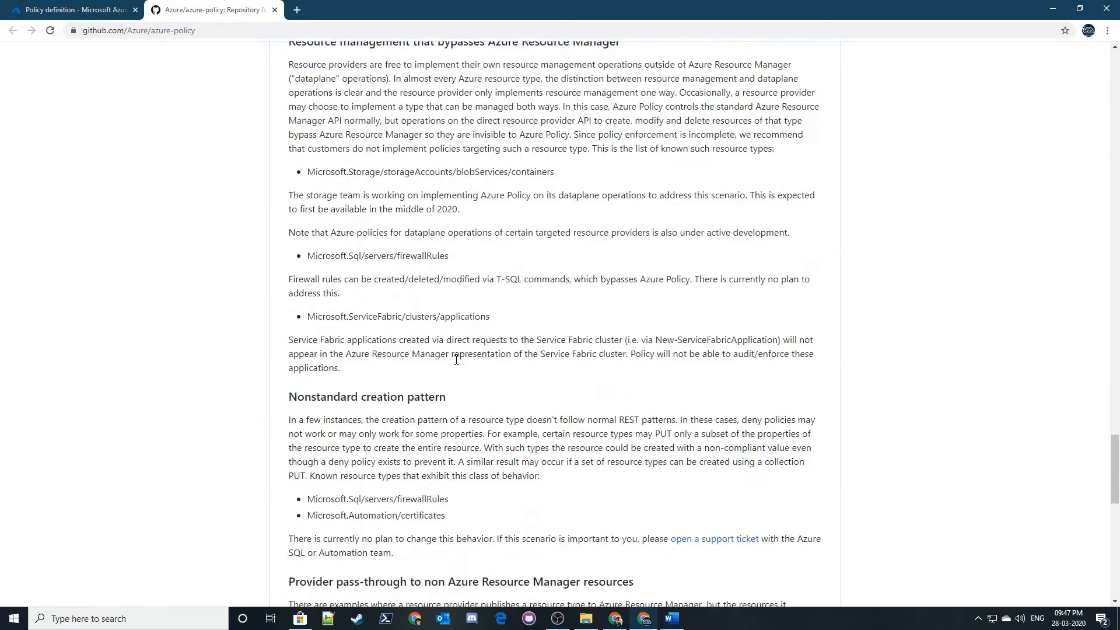
# - Back in the Azure portal, review the default rule's audit effect and location parameters, and return to the definitions list without saving
pyautogui.click(78, 6)
pyautogui.scroll(-2, 227, 455)
pyautogui.scroll(3, 146, 379)
pyautogui.moveTo(97, 563); pyautogui.dragTo(16, 277)
pyautogui.click(110, 400)
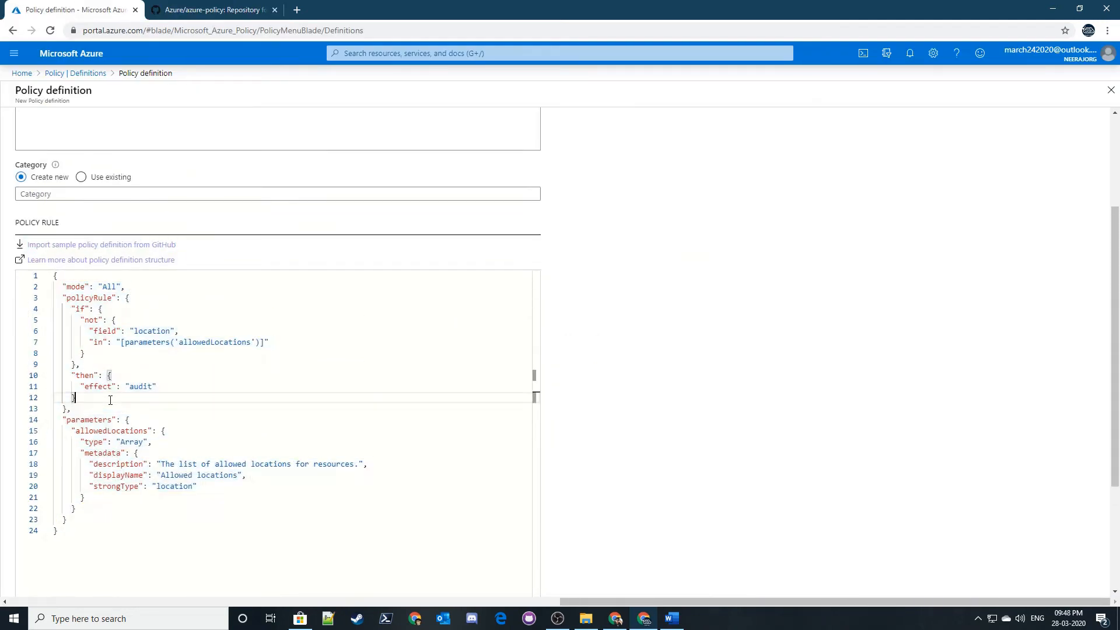
pyautogui.doubleClick(146, 386)
pyautogui.moveTo(88, 497); pyautogui.dragTo(140, 463)
pyautogui.click(188, 486)
pyautogui.scroll(5, 188, 485)
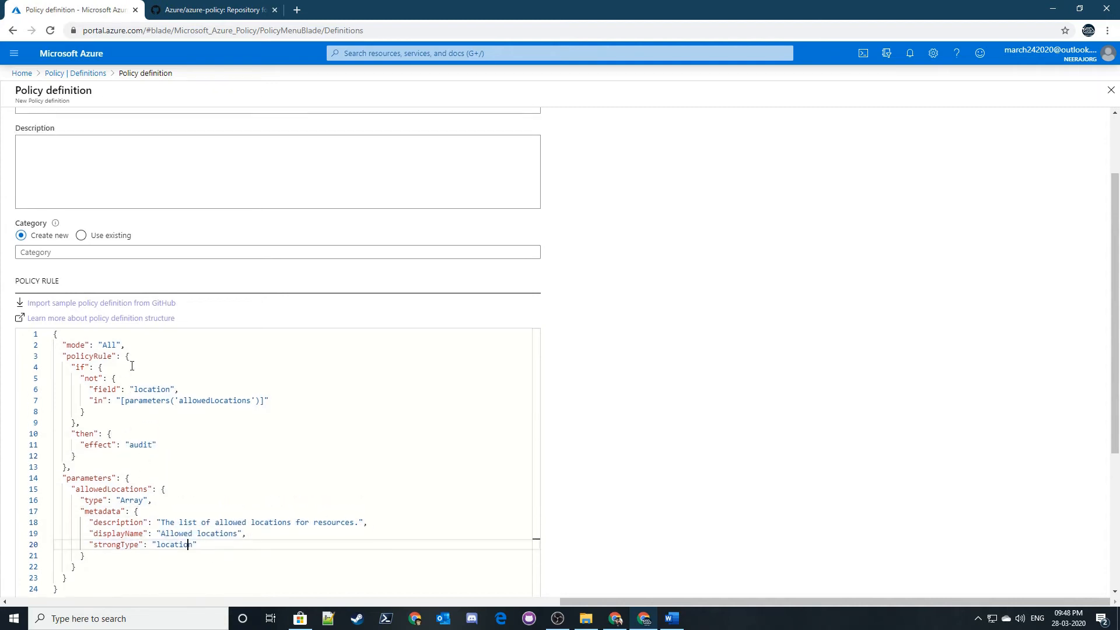
pyautogui.click(76, 73)
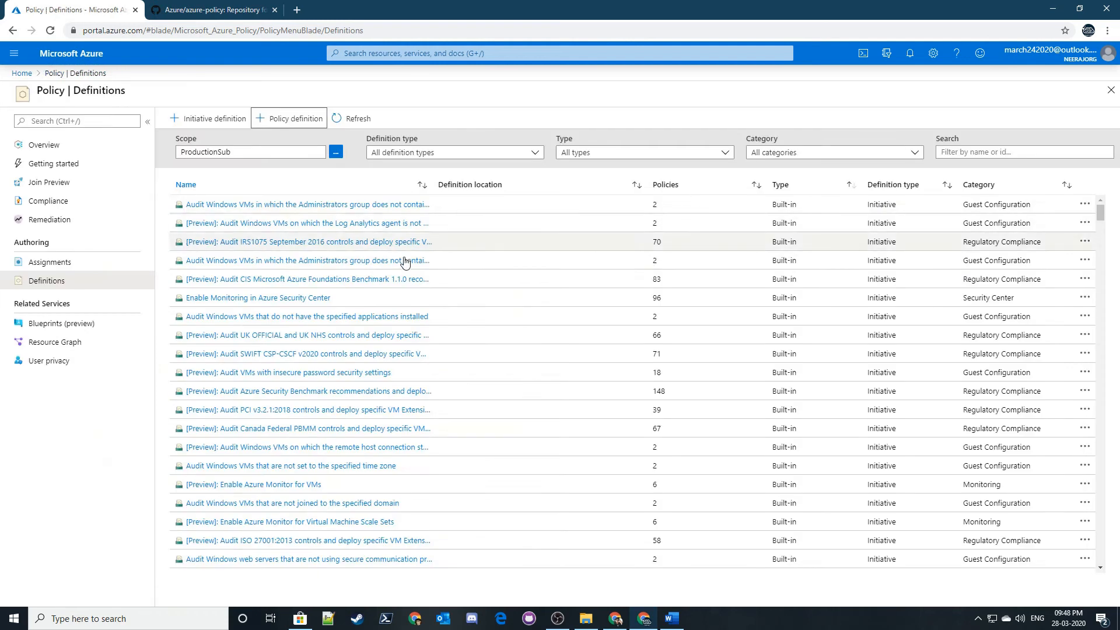
# - Start a new initiative definition and set its location to the ProductionSub subscription under the organization's management group
pyautogui.click(195, 122)
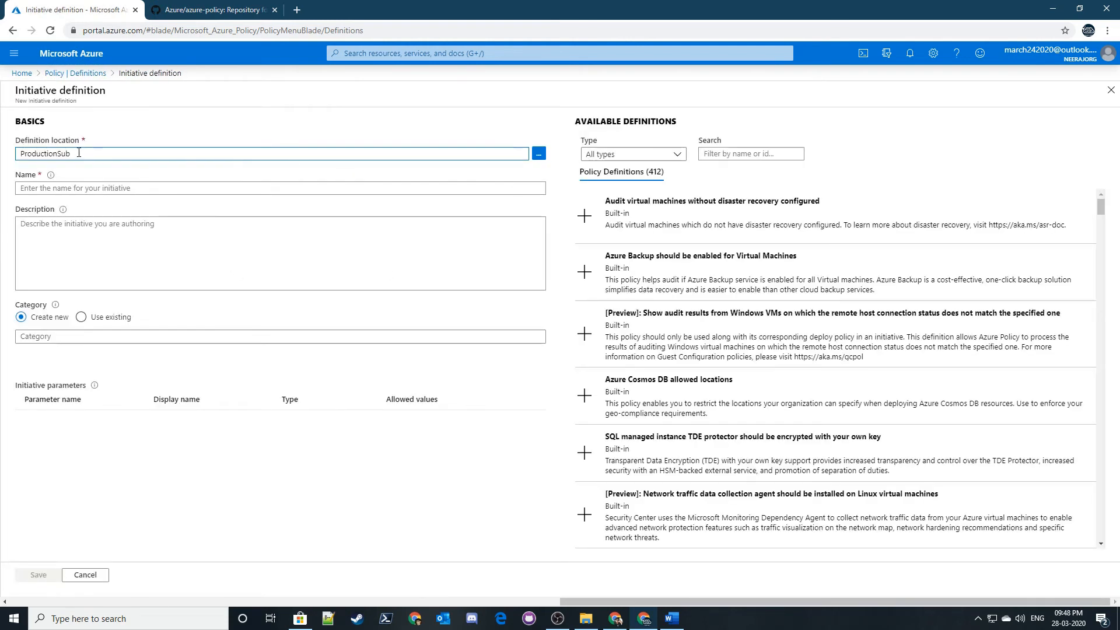
pyautogui.click(538, 155)
pyautogui.click(835, 129)
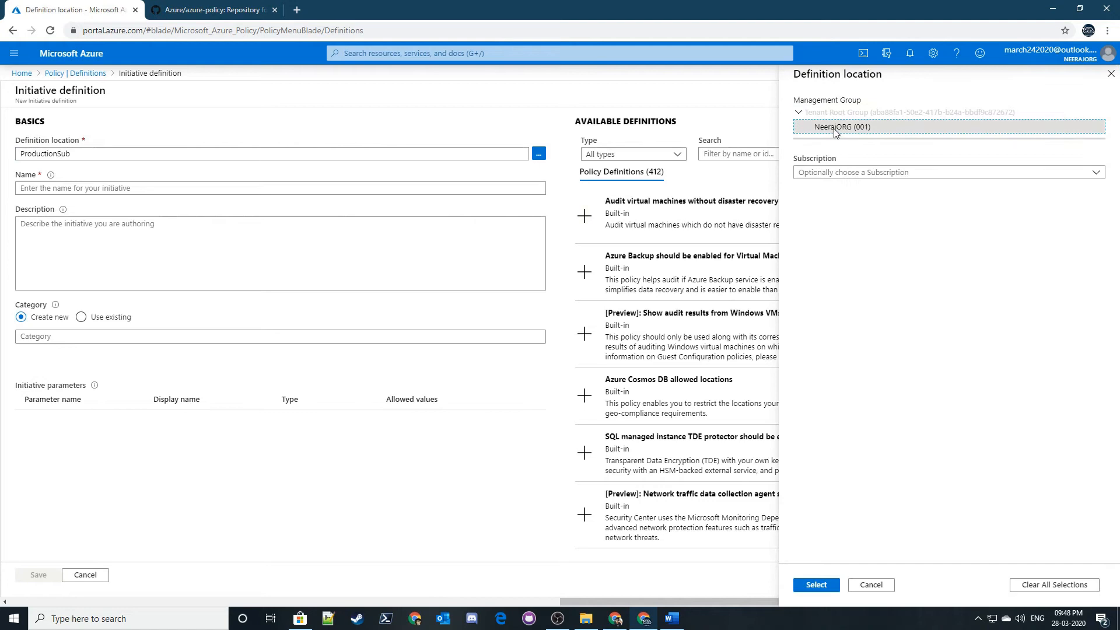
pyautogui.click(799, 112)
pyautogui.click(799, 112)
pyautogui.click(817, 172)
pyautogui.click(817, 213)
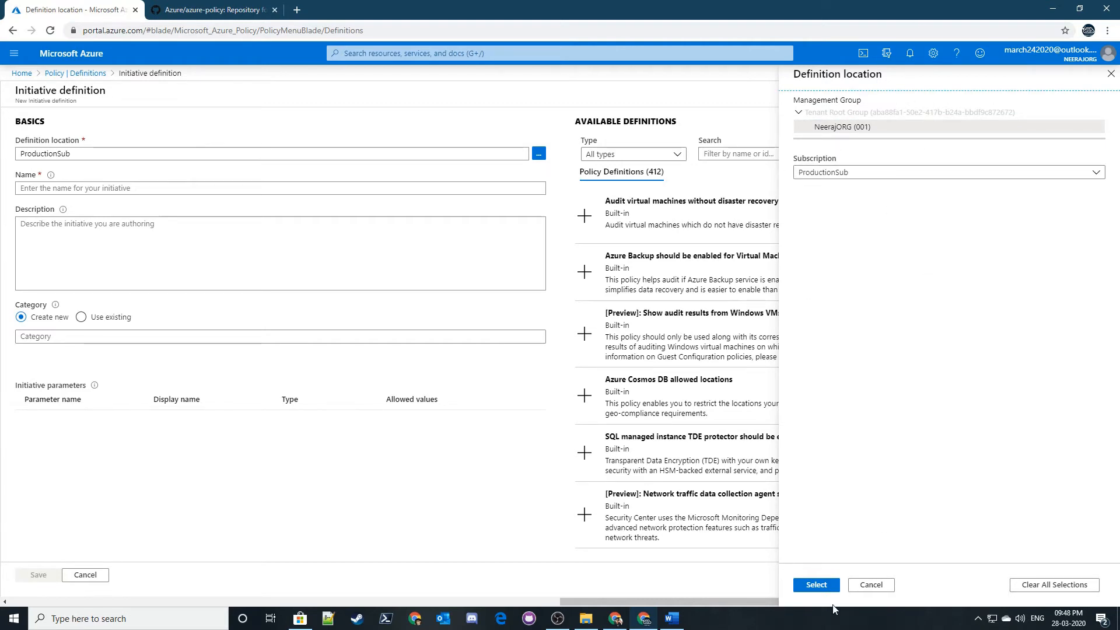
pyautogui.click(816, 585)
# - Name the initiative definition "Allowed SKU's"
pyautogui.click(89, 193)
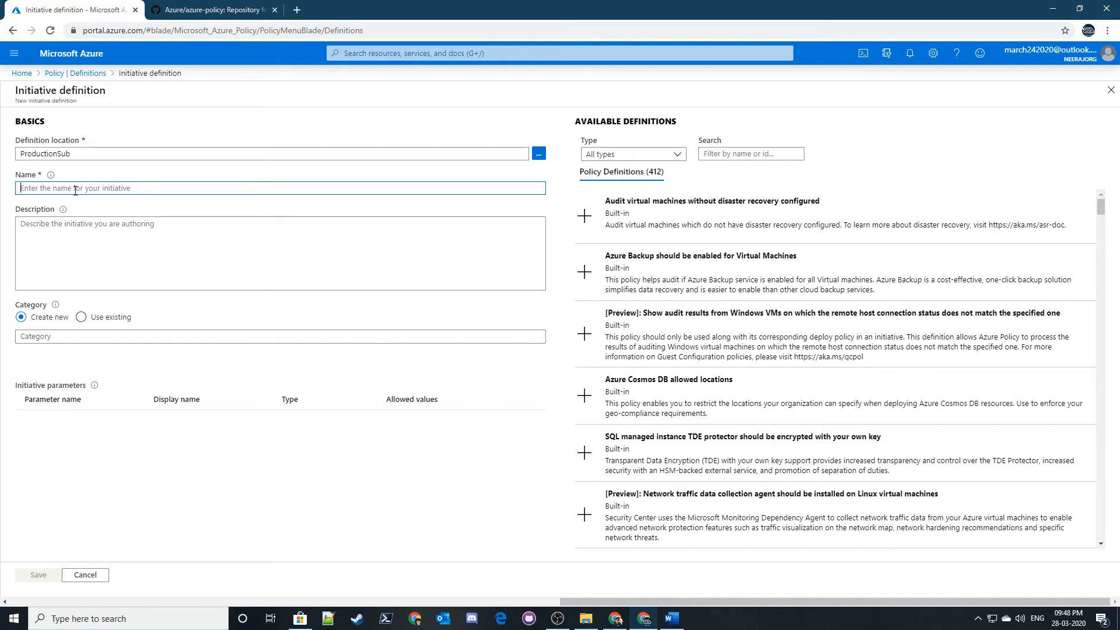
pyautogui.write('aLLOW')
pyautogui.press('BackSpace')
pyautogui.press('BackSpace')
pyautogui.press('BackSpace')
pyautogui.write('Allow')
# - Enter the description "Allowed SKU's of VM & Storage" for the initiative, reusing its copied name
pyautogui.click(117, 253)
pyautogui.click(49, 338)
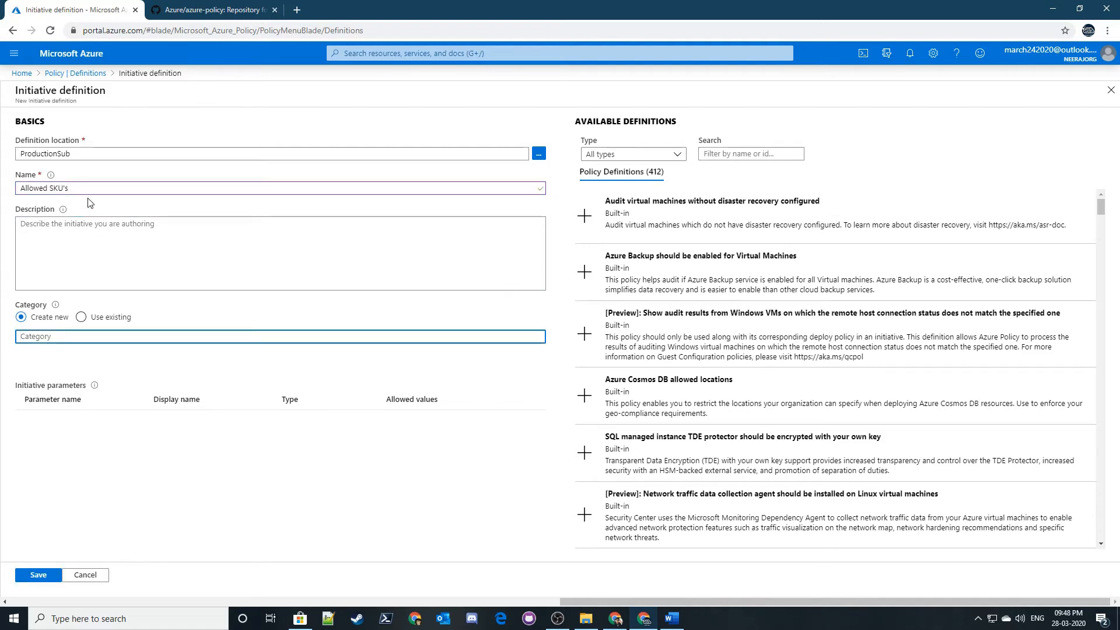
pyautogui.moveTo(84, 186); pyautogui.dragTo(3, 198)
pyautogui.hotkey('ctrl', 'c')
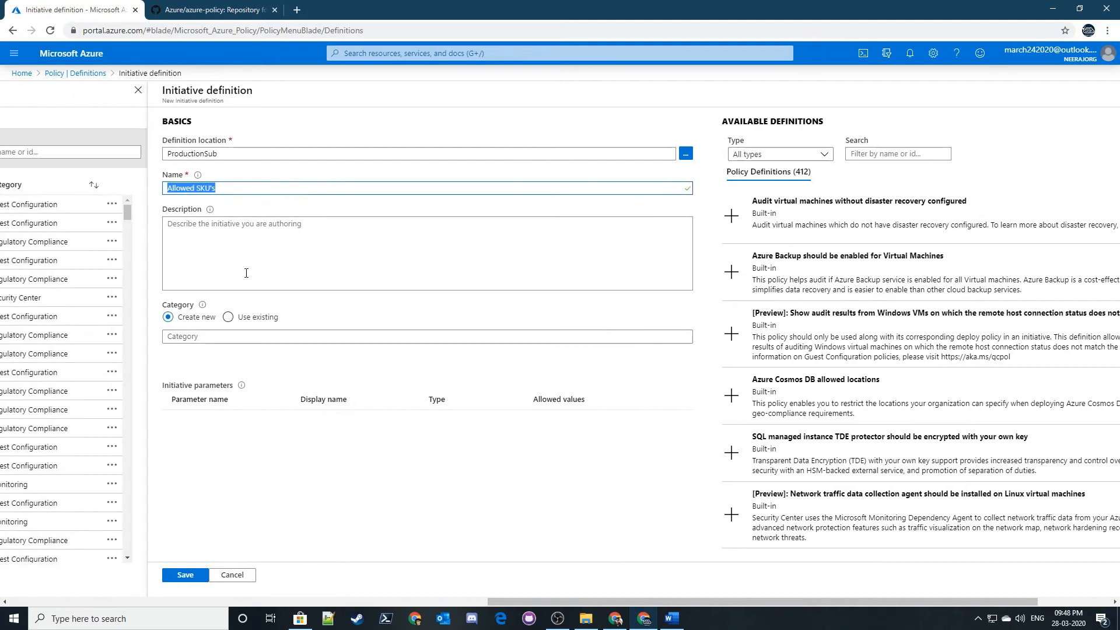
pyautogui.click(246, 273)
pyautogui.hotkey('ctrl', 'v')
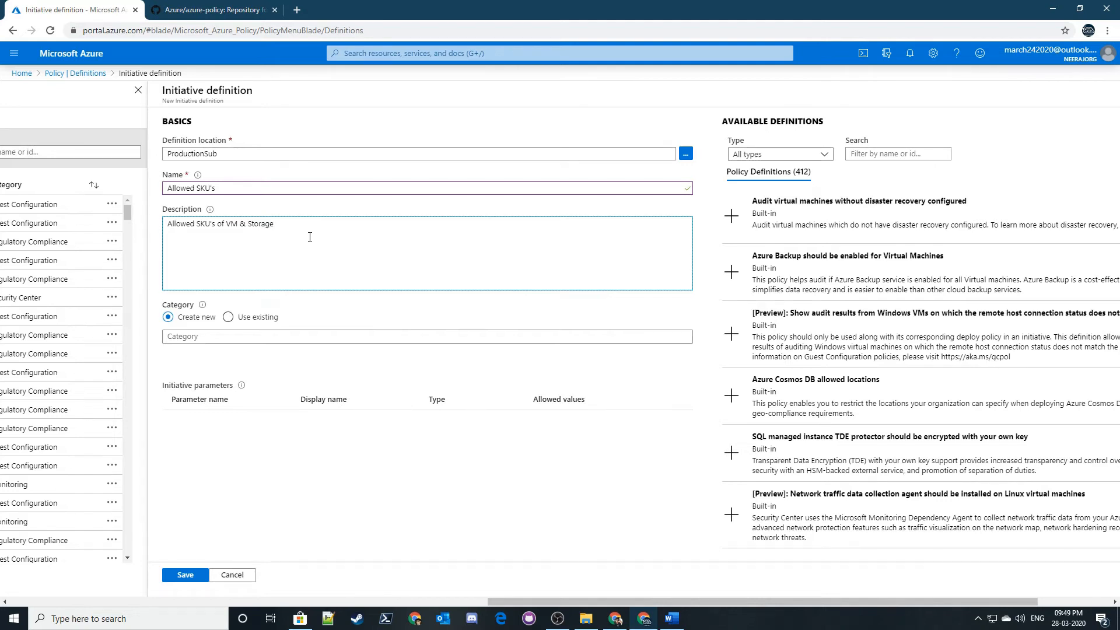
# - Enter "Allowed SKU's of VM & Storage" as the initiative's new category, reusing the copied description
pyautogui.moveTo(309, 237); pyautogui.dragTo(38, 237)
pyautogui.moveTo(327, 257); pyautogui.dragTo(130, 225)
pyautogui.hotkey('ctrl', 'c')
pyautogui.click(337, 337)
pyautogui.hotkey('ctrl', 'v')
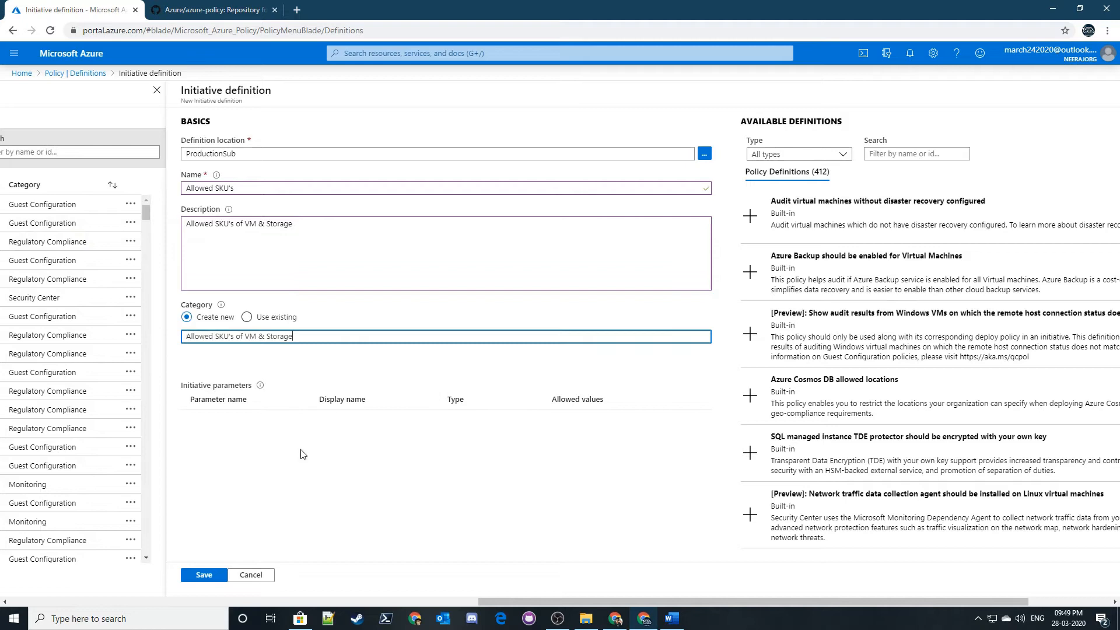
# - Look through the existing categories for the initiative, and return to the option for creating a new category
pyautogui.click(247, 318)
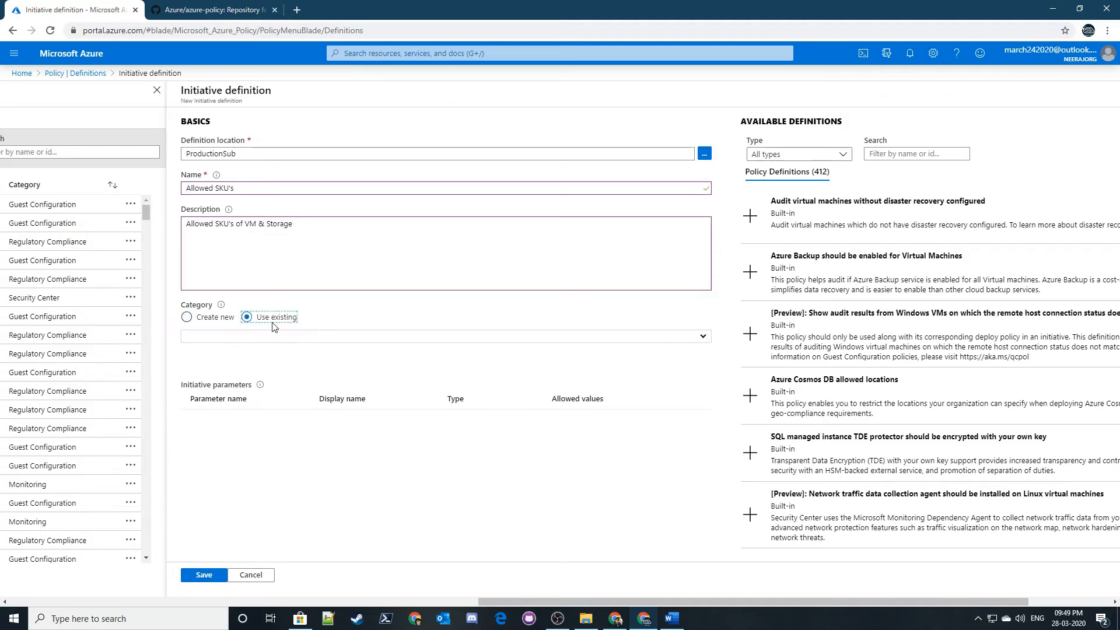
pyautogui.click(275, 337)
pyautogui.scroll(-5, 311, 443)
pyautogui.scroll(5, 292, 452)
pyautogui.scroll(-5, 226, 453)
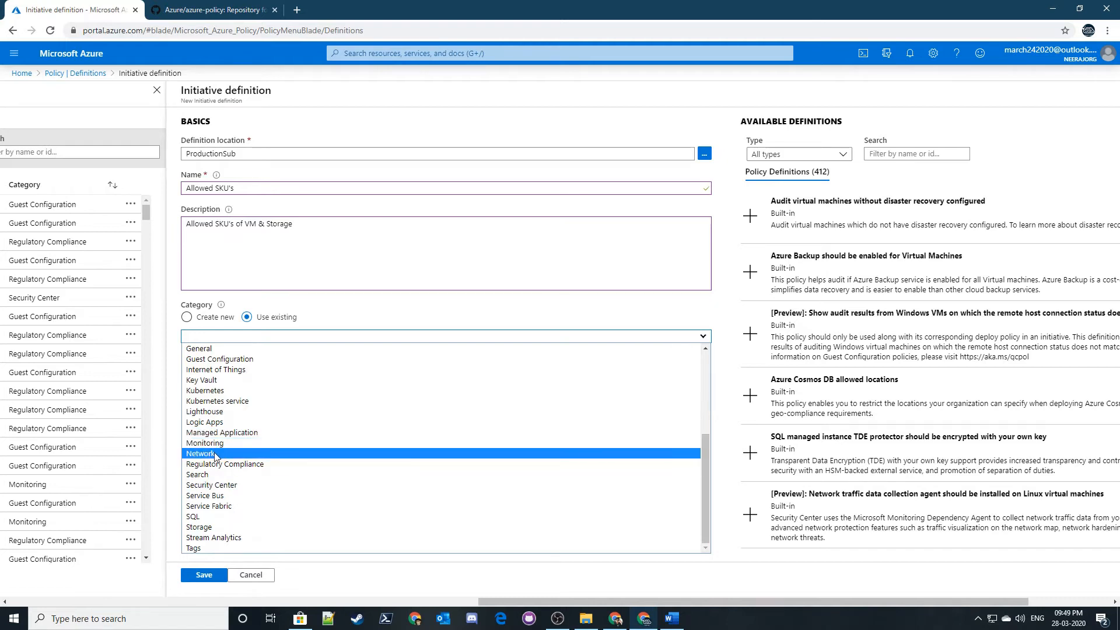
pyautogui.click(200, 319)
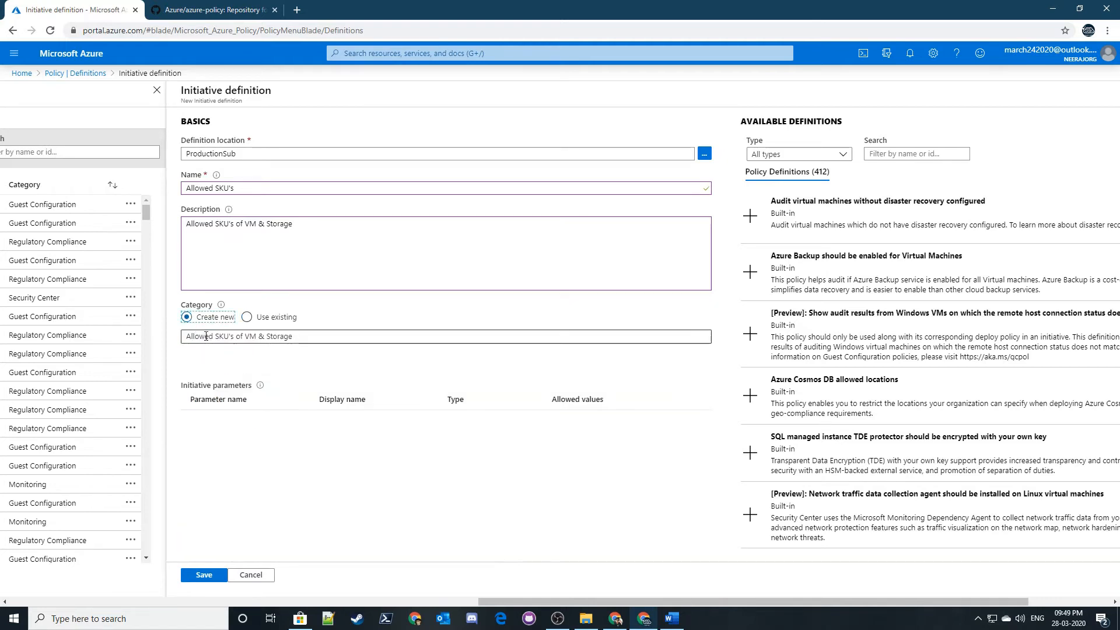
pyautogui.click(314, 370)
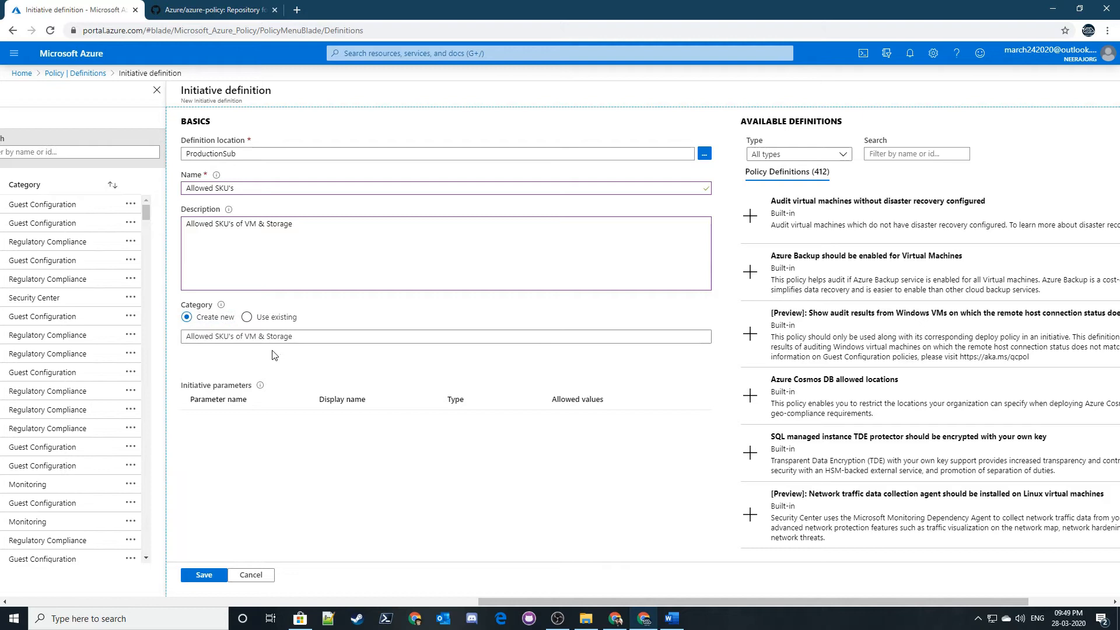
# - Search the available definitions for "sku" and add the Allowed storage account SKUs and Allowed virtual machine SKUs policies to the initiative
pyautogui.click(903, 154)
pyautogui.scroll(-10, 850, 338)
pyautogui.scroll(-7, 851, 340)
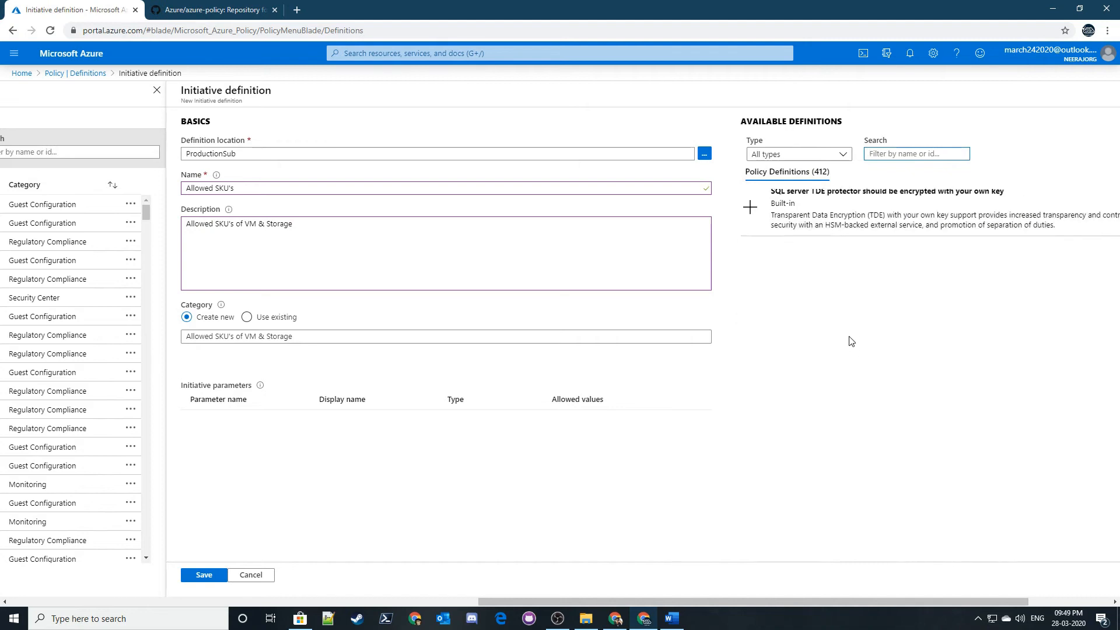
pyautogui.scroll(11, 849, 219)
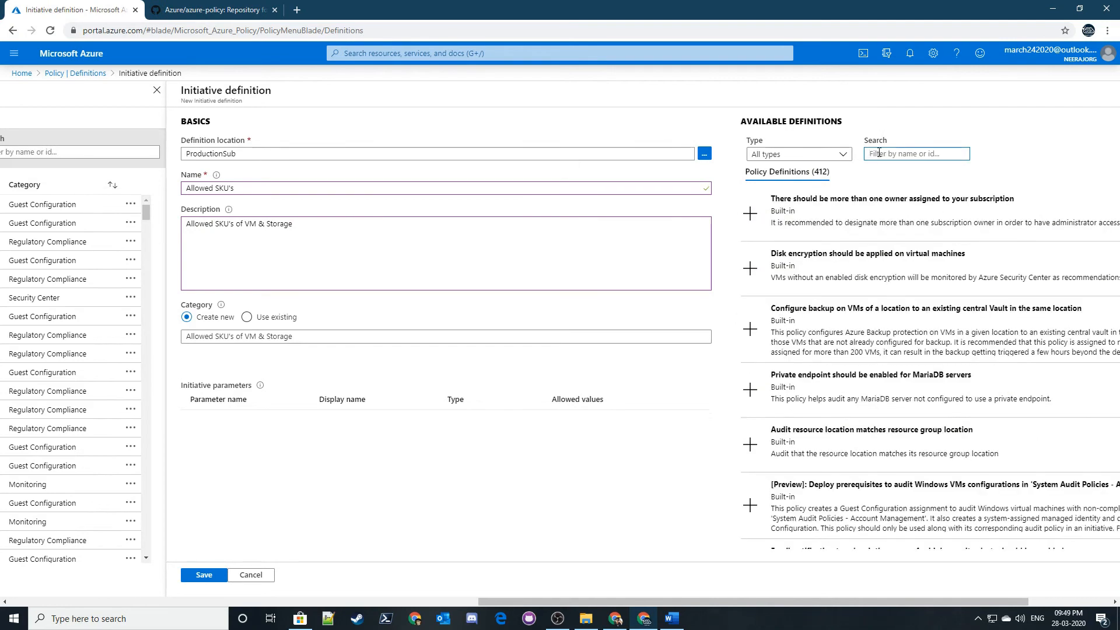
pyautogui.write('sku')
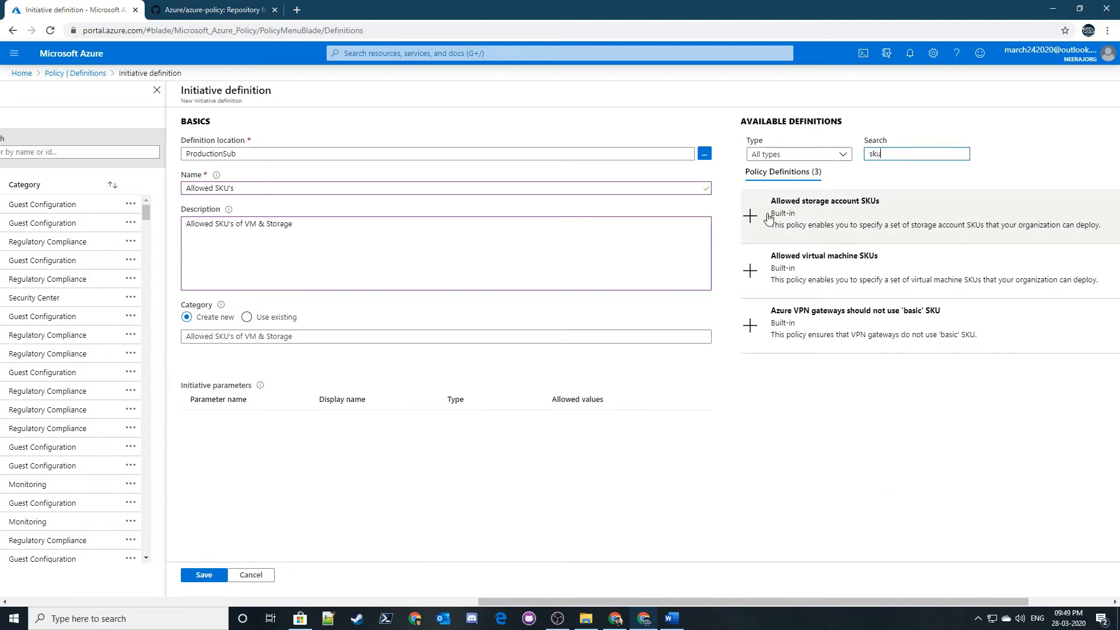
pyautogui.click(750, 215)
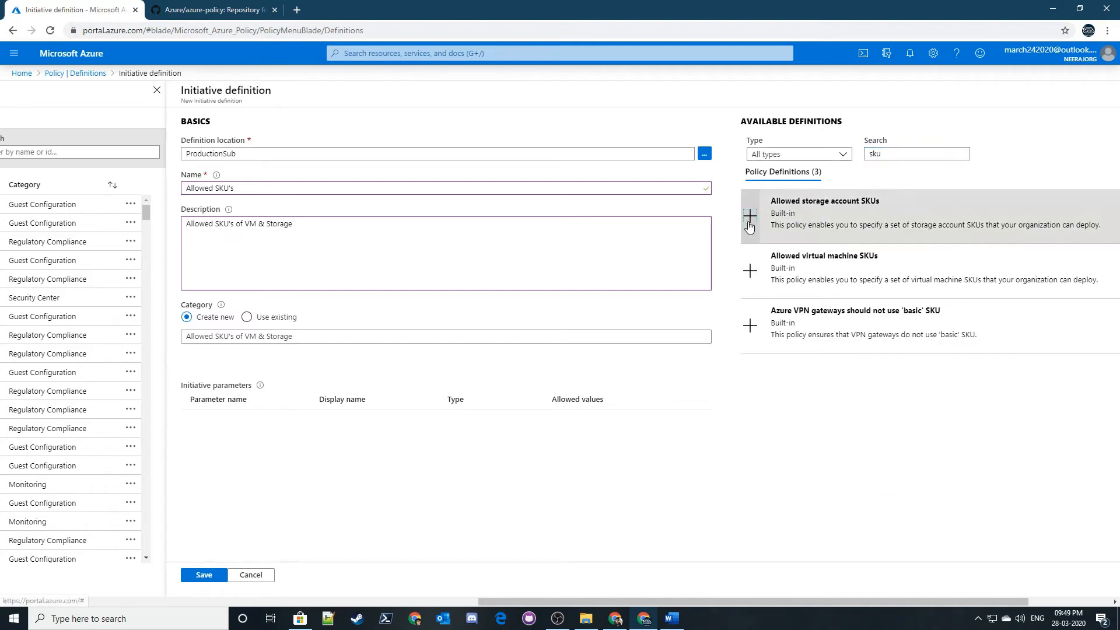
pyautogui.click(749, 270)
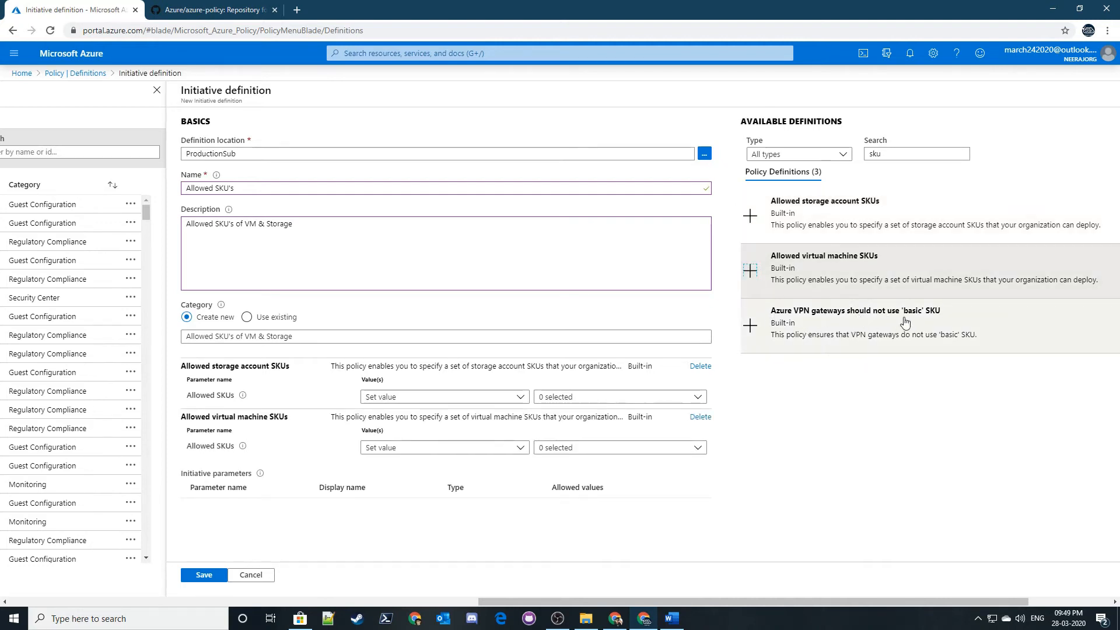
pyautogui.click(863, 461)
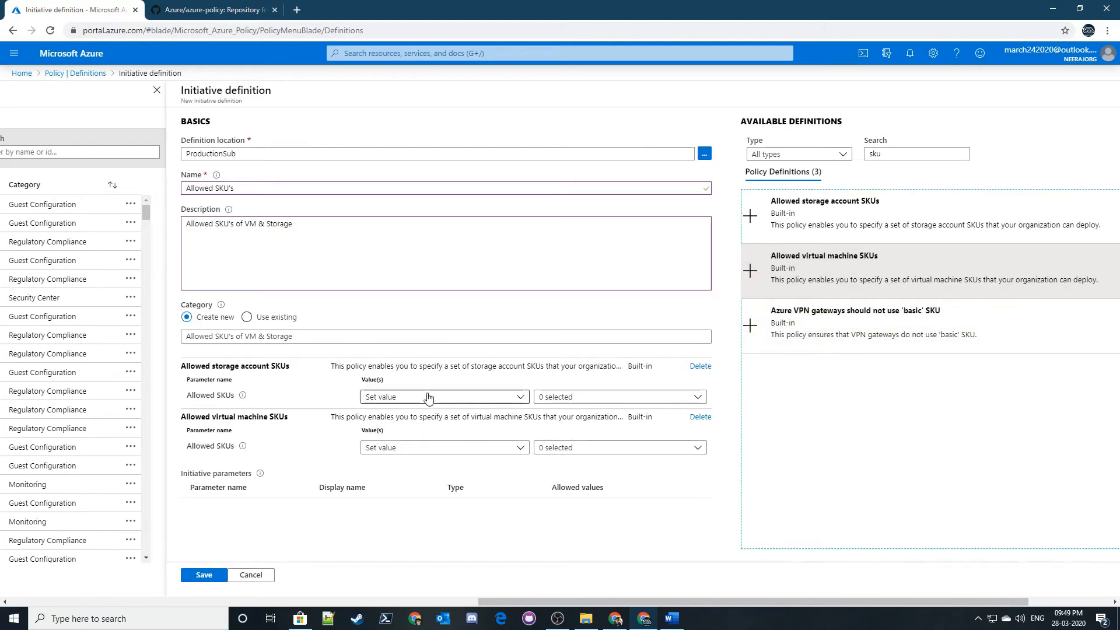
# - Set the allowed SKUs value of the storage account policy to Standard_LRS
pyautogui.click(373, 397)
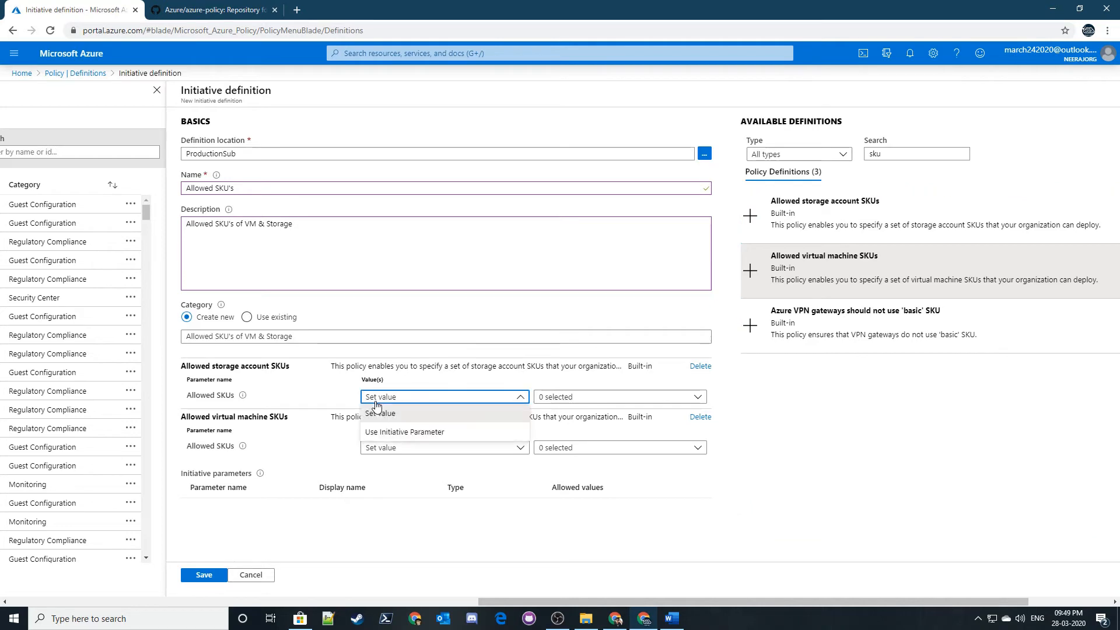
pyautogui.click(583, 397)
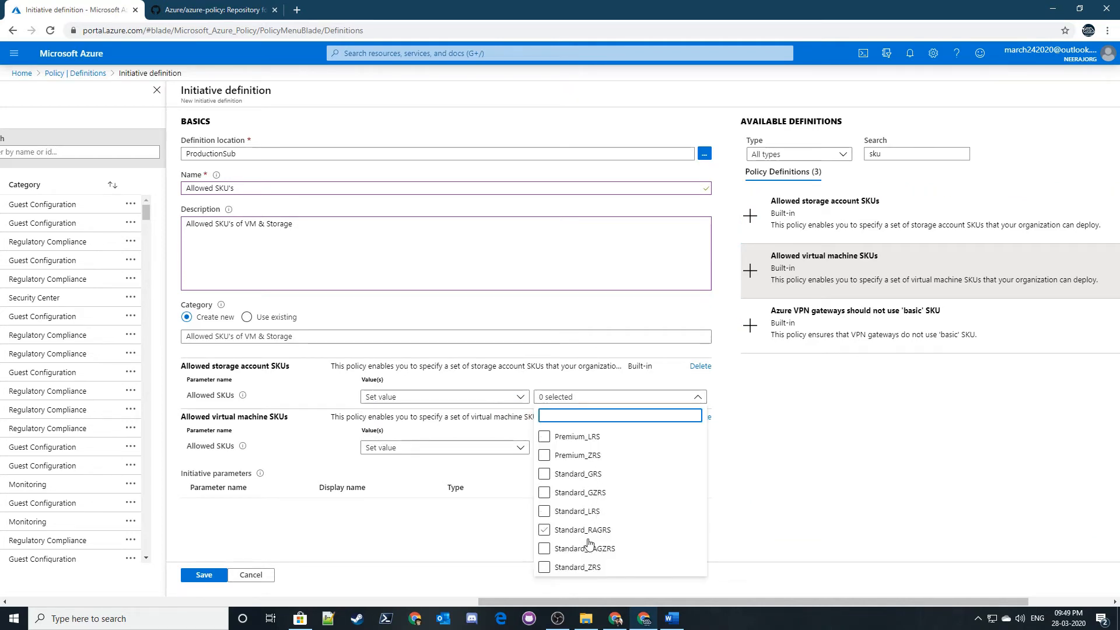
pyautogui.click(578, 513)
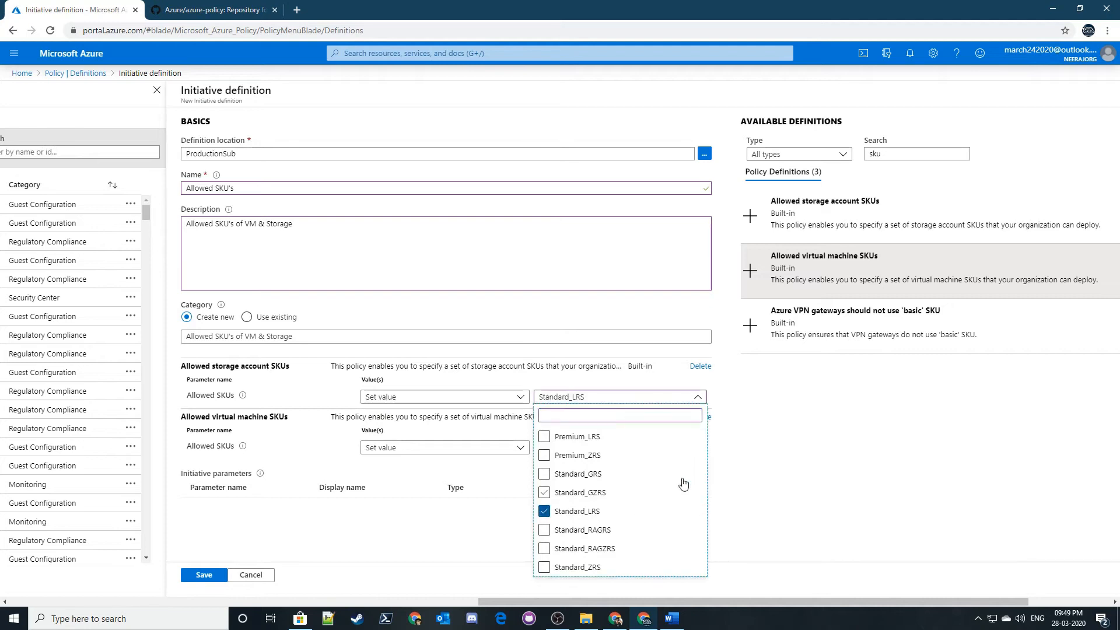
pyautogui.click(475, 528)
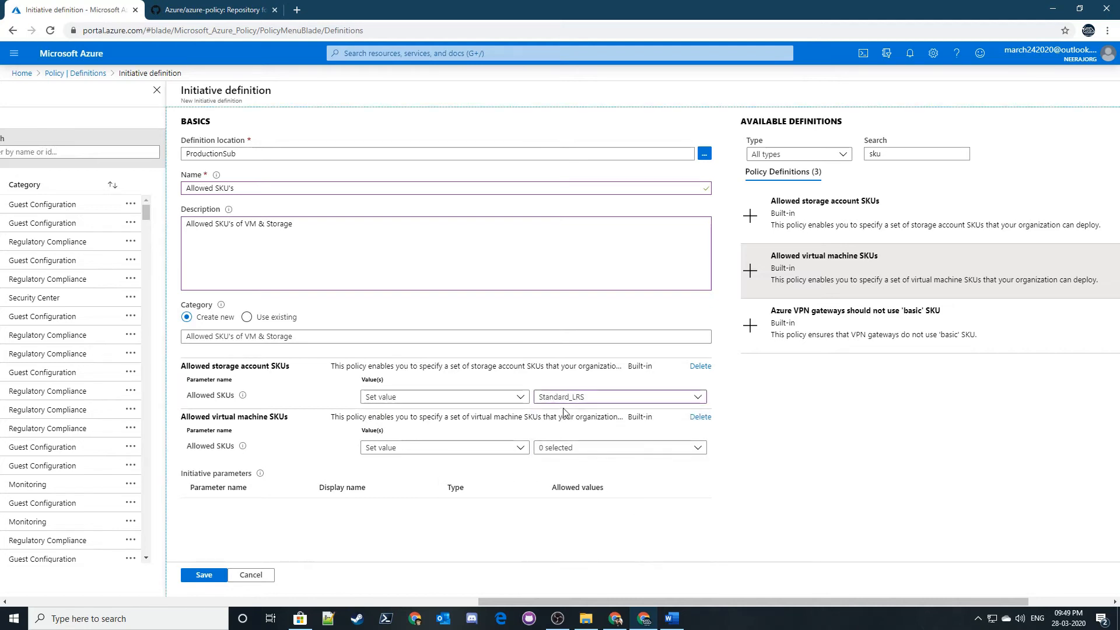
# - Set the allowed SKUs value of the virtual machine policy to Standard_D1_v2
pyautogui.click(440, 448)
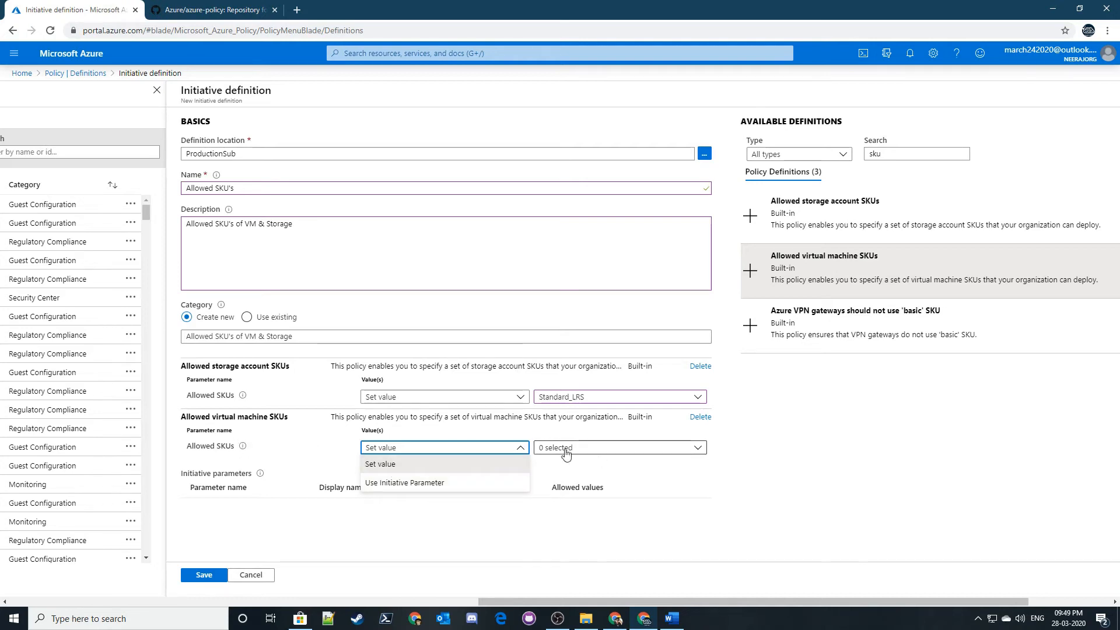
pyautogui.click(606, 449)
pyautogui.scroll(-3, 595, 187)
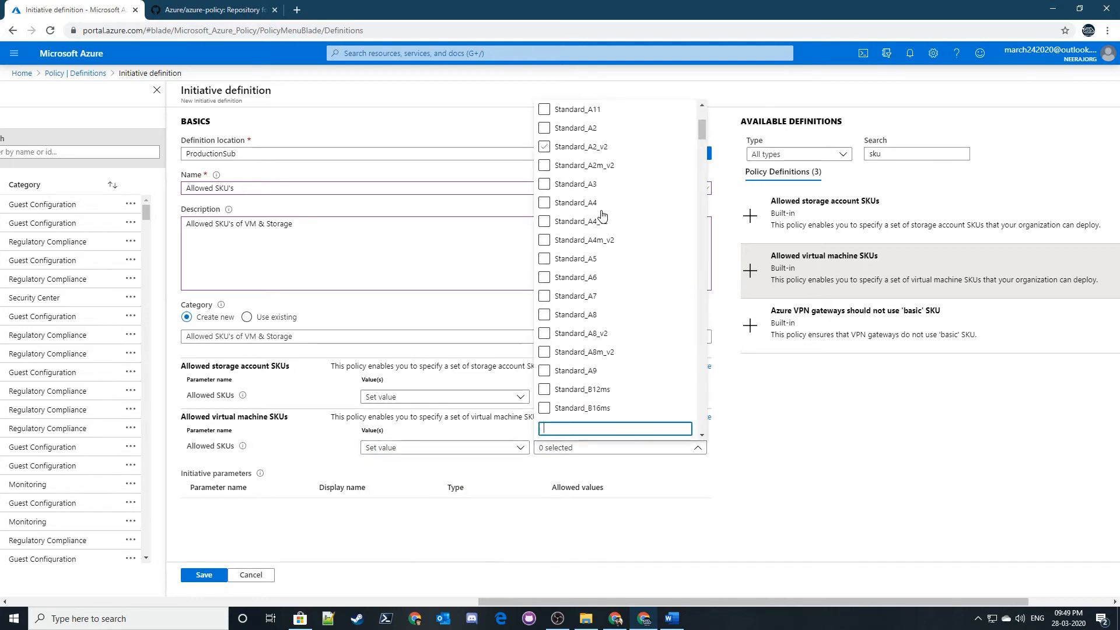
pyautogui.scroll(-6, 602, 216)
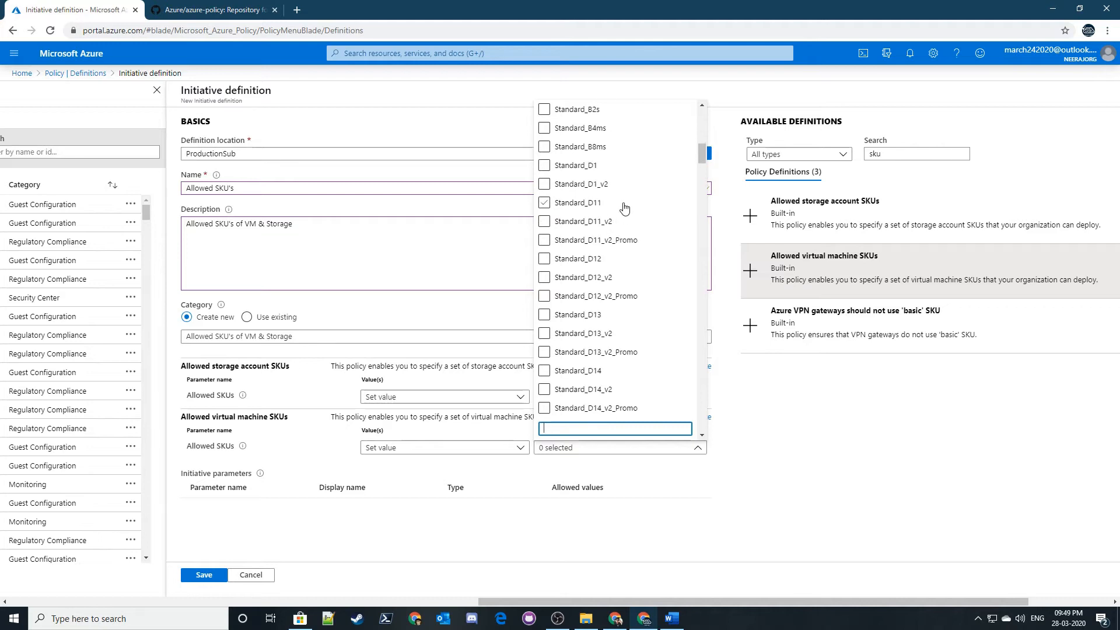
pyautogui.click(601, 188)
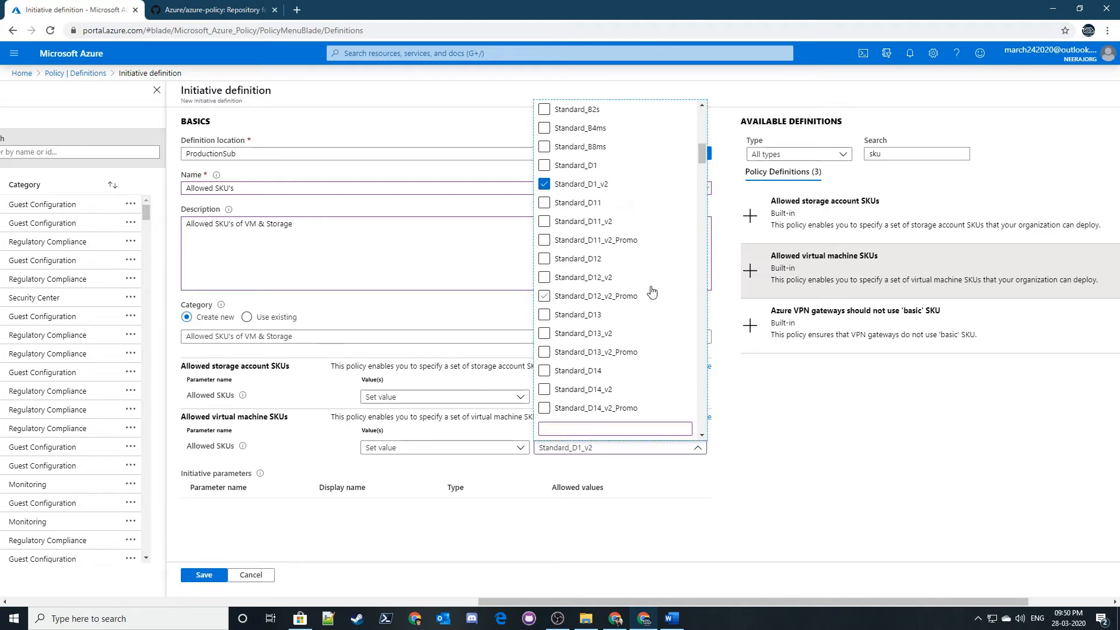
pyautogui.scroll(3, 628, 256)
pyautogui.scroll(-1, 627, 257)
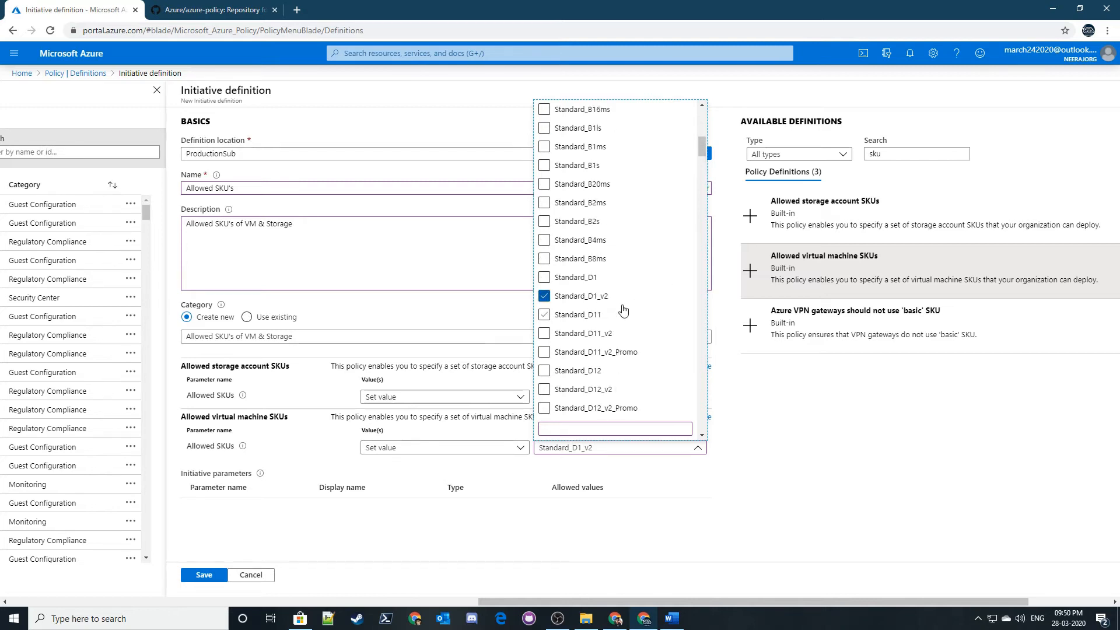
pyautogui.click(528, 539)
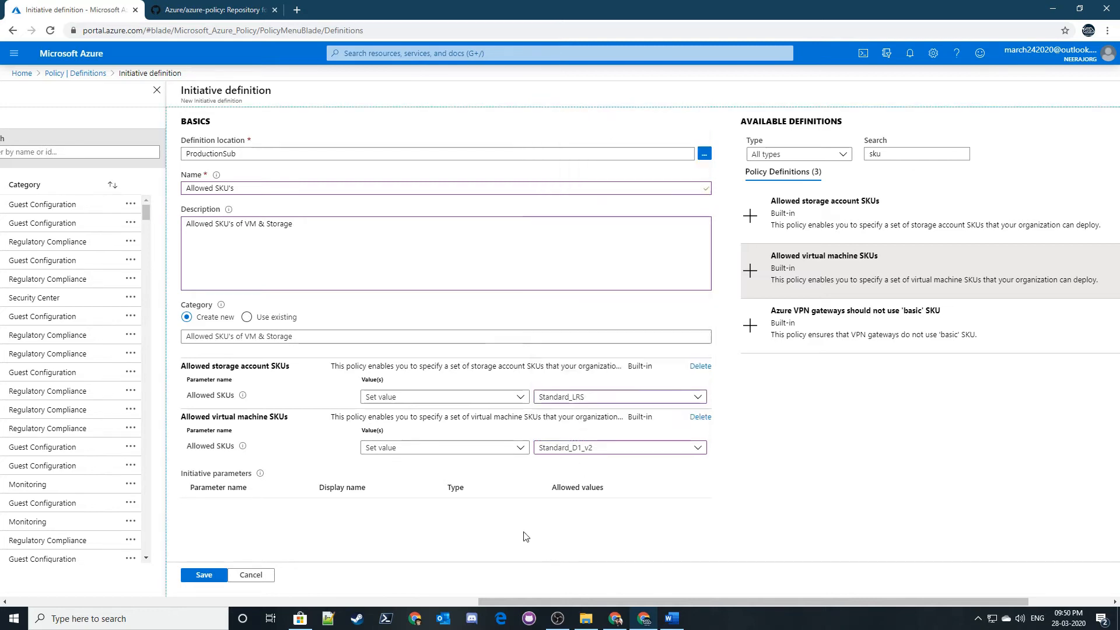
pyautogui.click(606, 450)
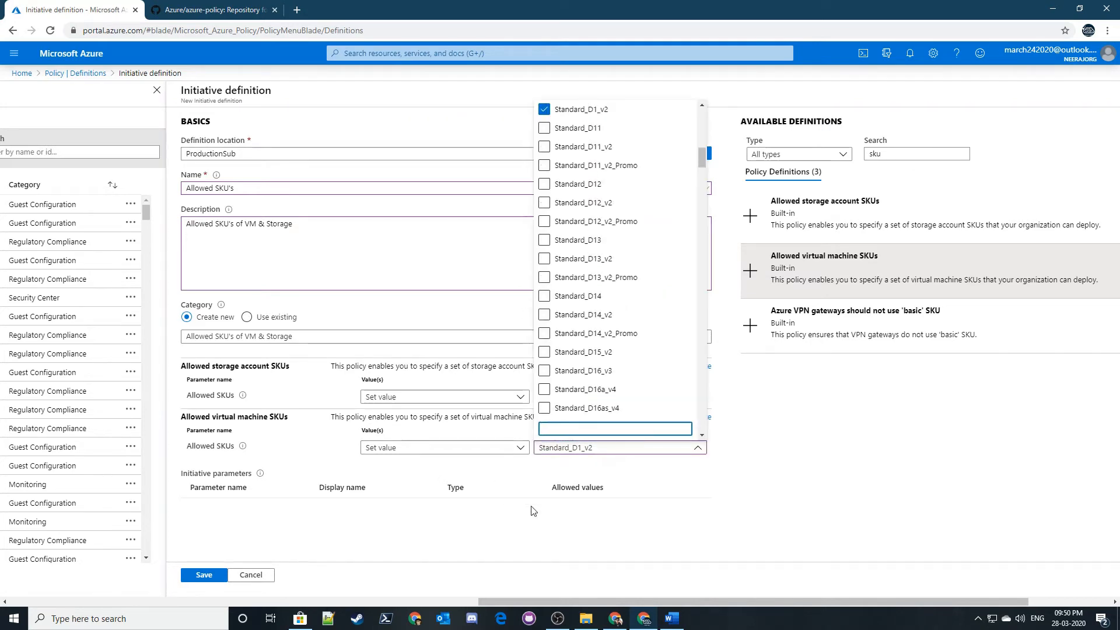
pyautogui.click(510, 507)
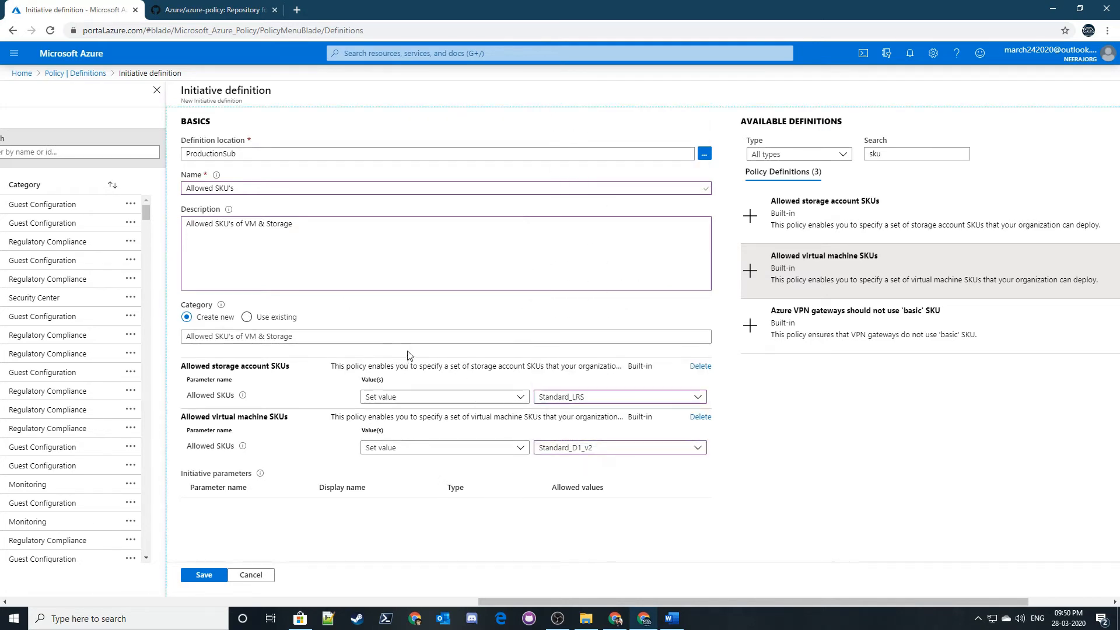
# - Review the initiative's name and description texts
pyautogui.moveTo(234, 188); pyautogui.dragTo(185, 188)
pyautogui.click(196, 188)
pyautogui.click(269, 235)
pyautogui.moveTo(279, 224); pyautogui.dragTo(187, 224)
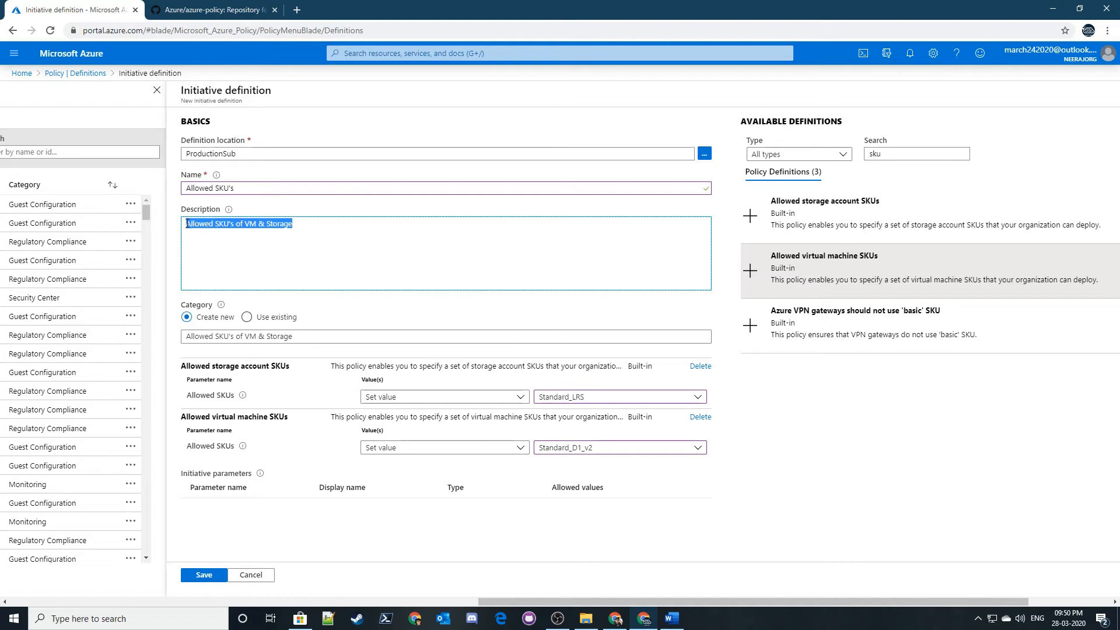
pyautogui.click(287, 232)
pyautogui.moveTo(294, 227); pyautogui.dragTo(199, 223)
pyautogui.click(307, 234)
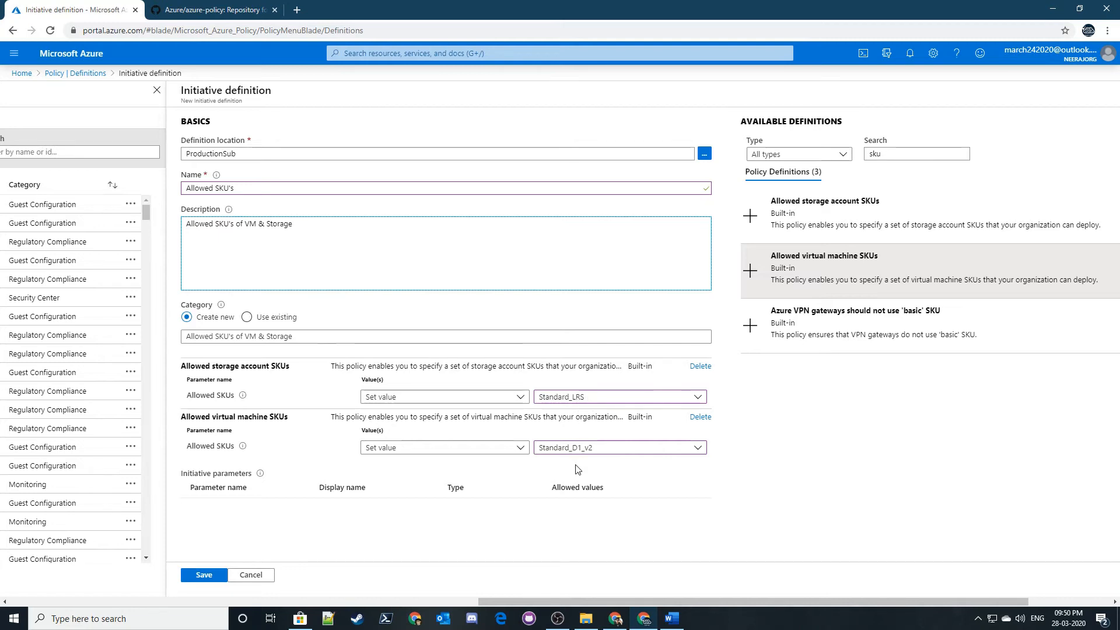
# - Save the initiative definition and sort the definitions list by type to check for the new entry
pyautogui.click(214, 575)
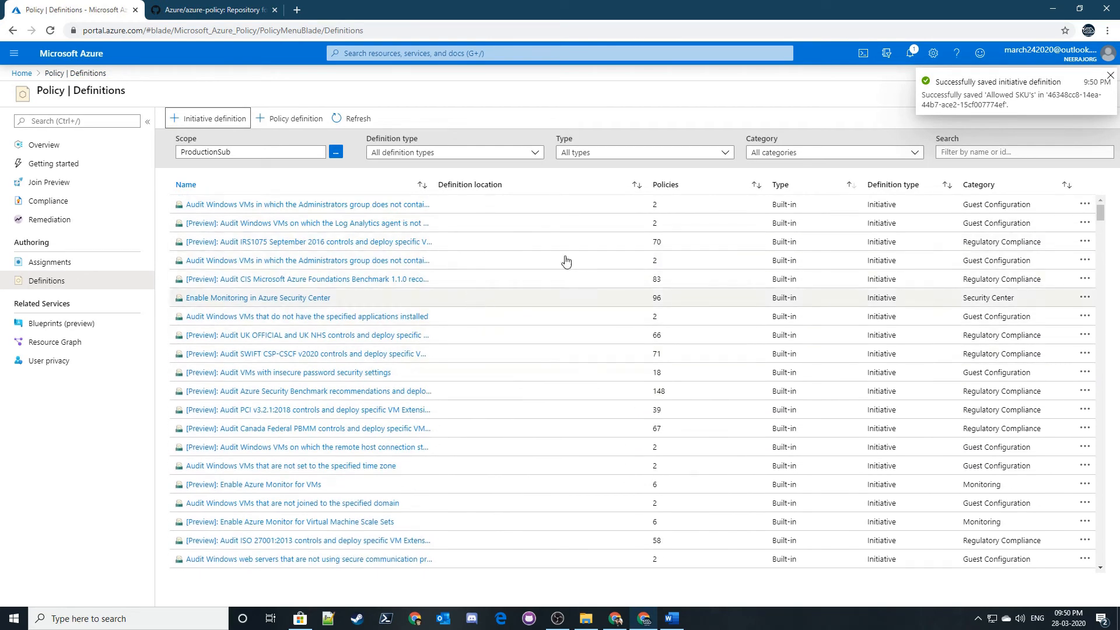
pyautogui.click(817, 192)
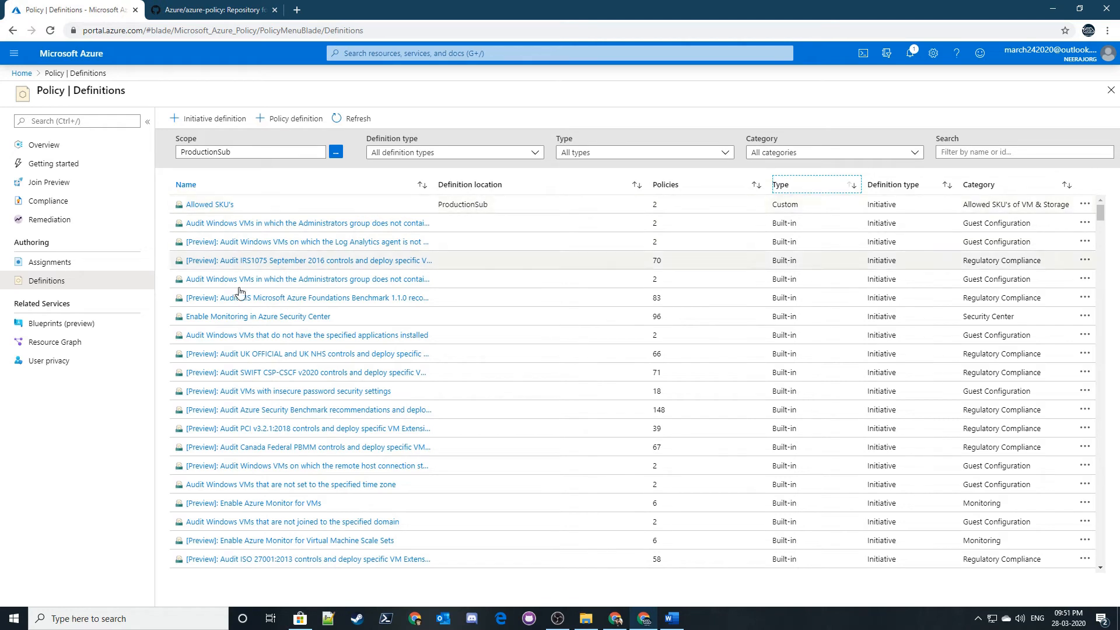
pyautogui.click(50, 284)
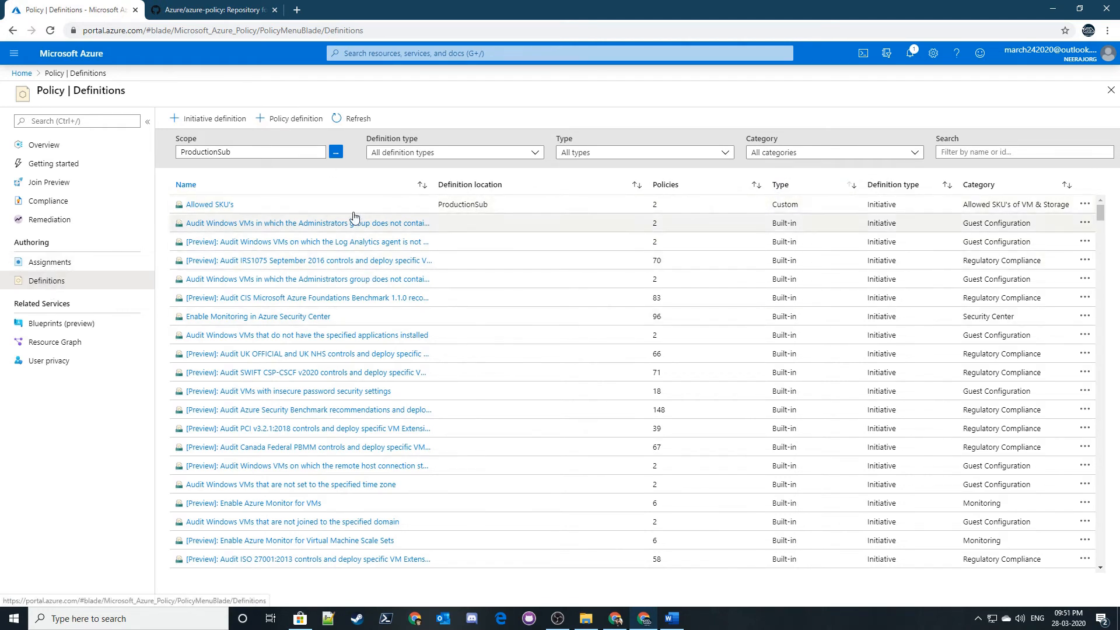
# - Go to the policy assignments and start a new initiative assignment
pyautogui.click(40, 266)
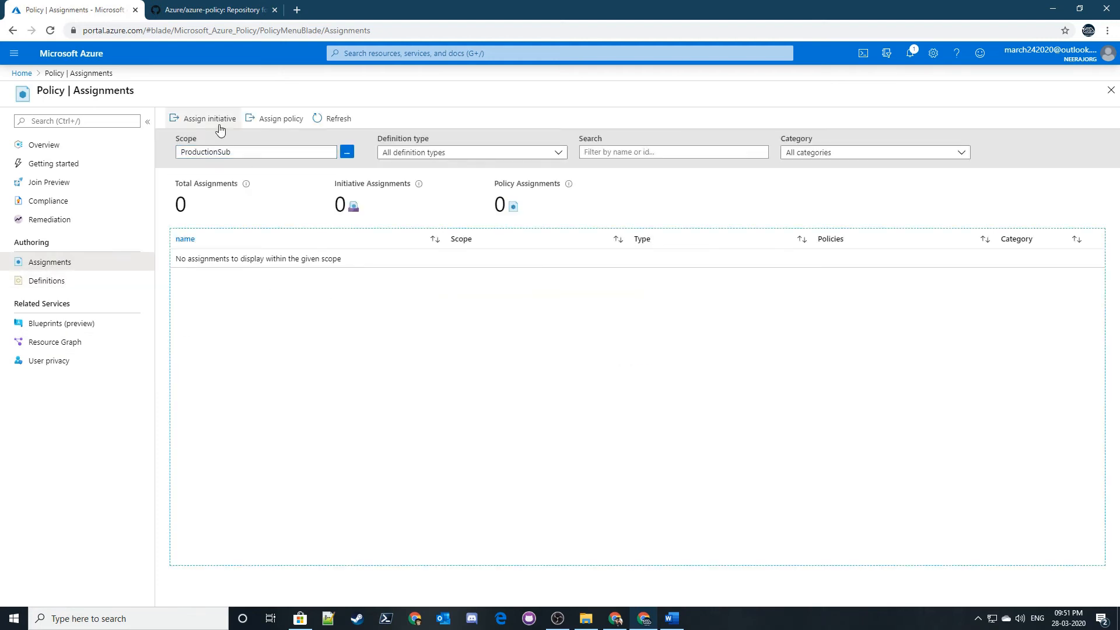
pyautogui.click(193, 124)
pyautogui.click(91, 74)
pyautogui.click(617, 96)
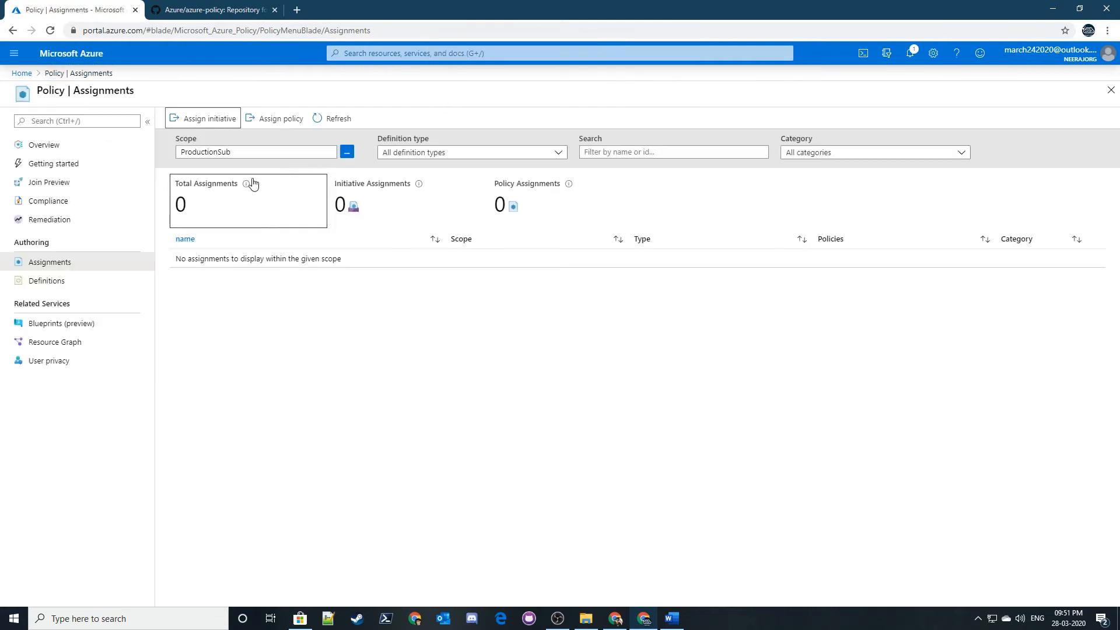
pyautogui.click(207, 124)
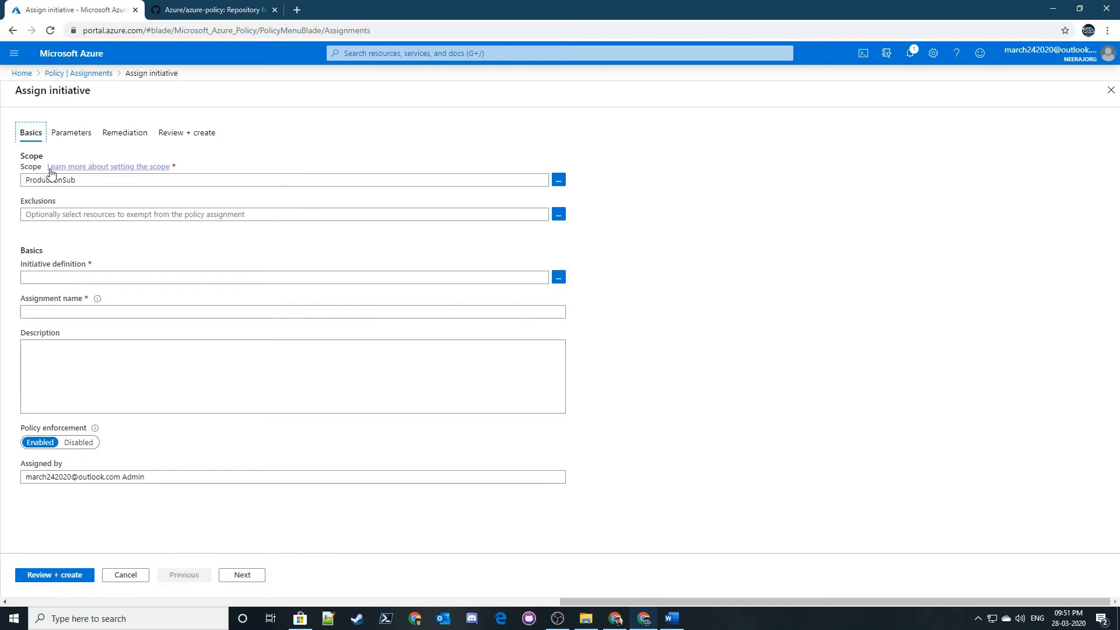
# - Set the initiative assignment's scope to the ProductionSub subscription without choosing a resource group
pyautogui.click(558, 179)
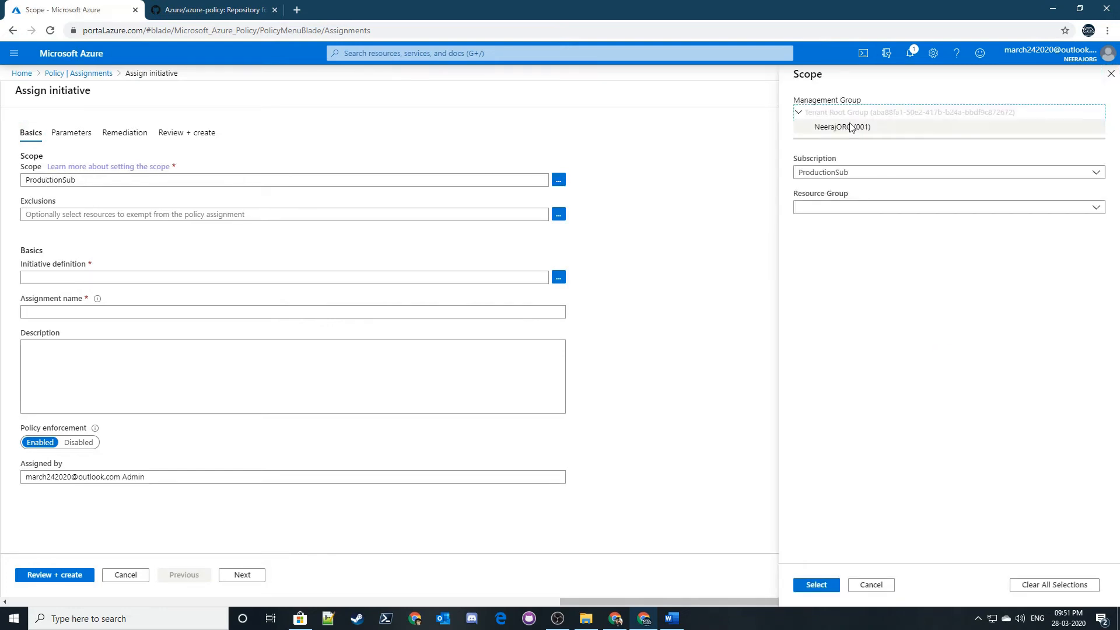
pyautogui.click(813, 173)
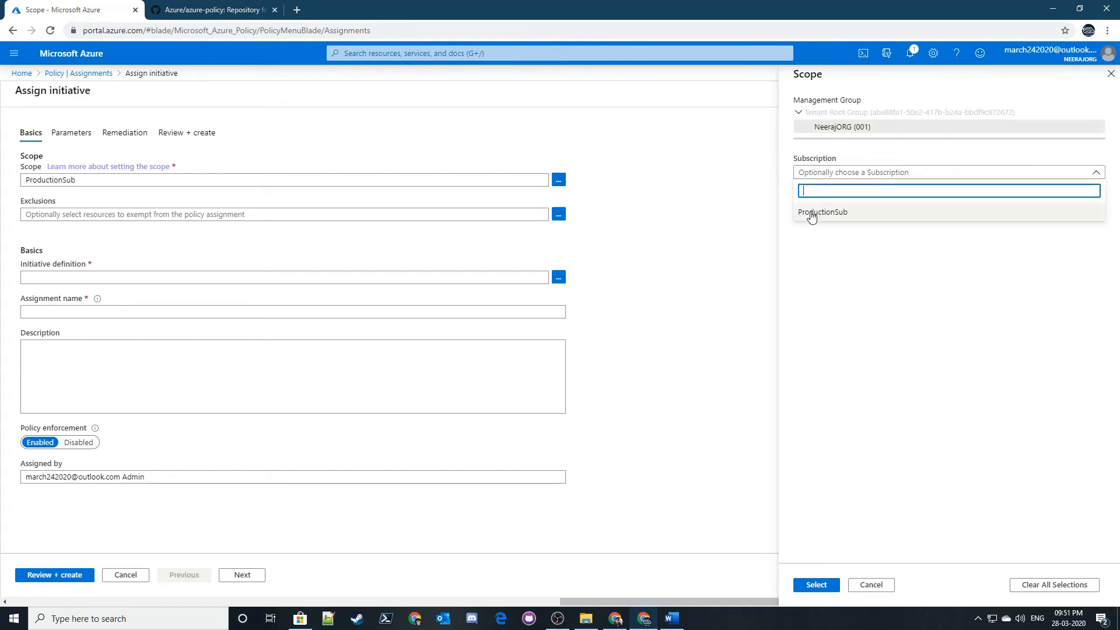
pyautogui.click(811, 215)
pyautogui.click(875, 208)
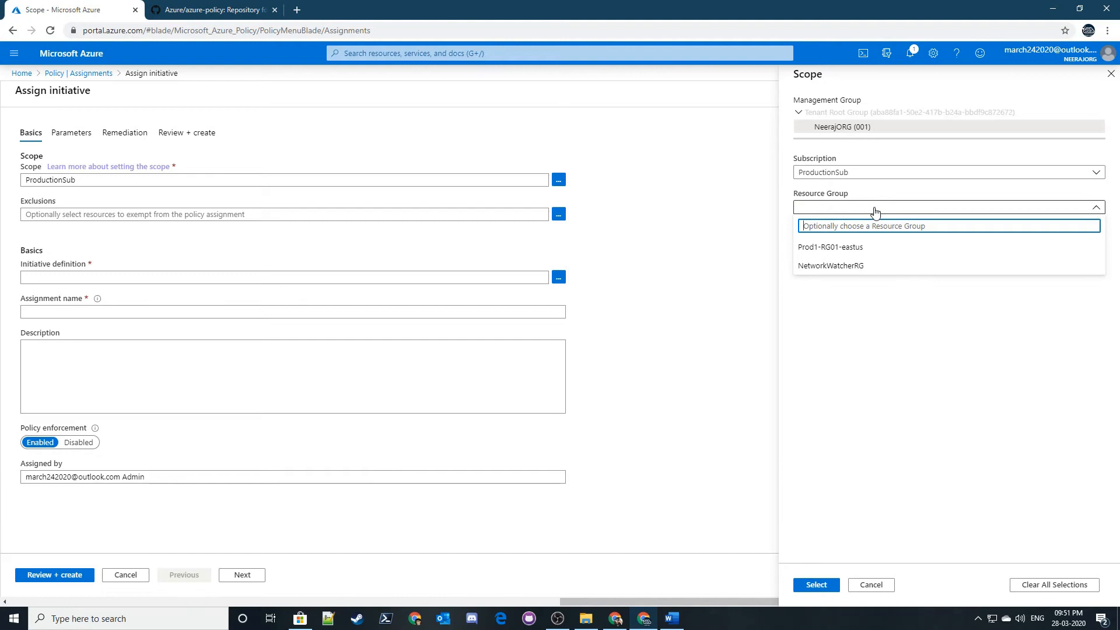
pyautogui.click(855, 348)
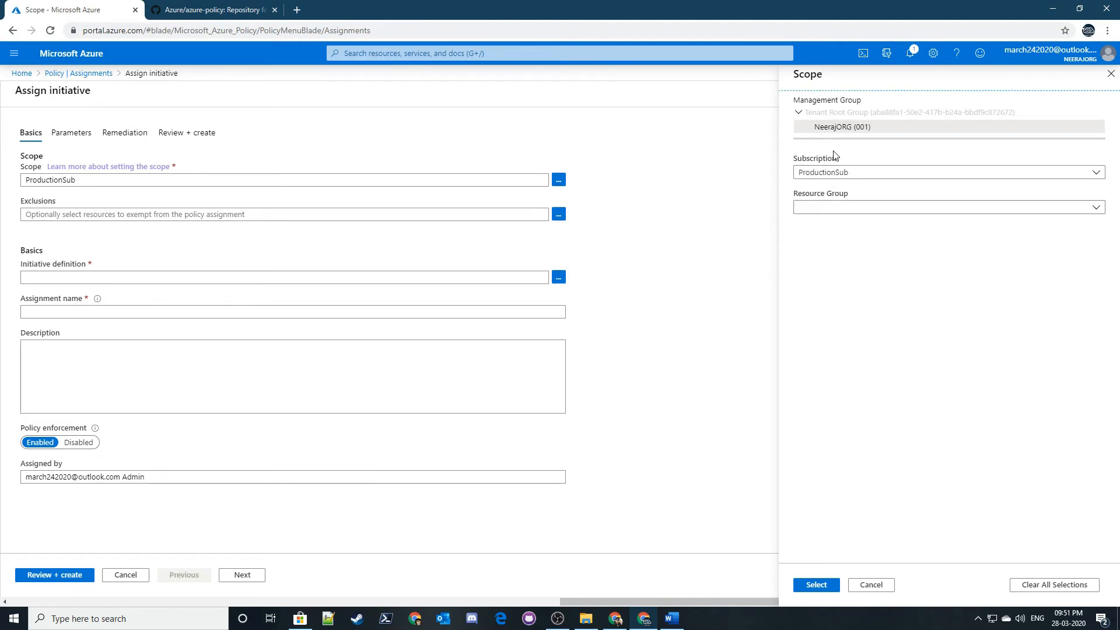
pyautogui.click(821, 589)
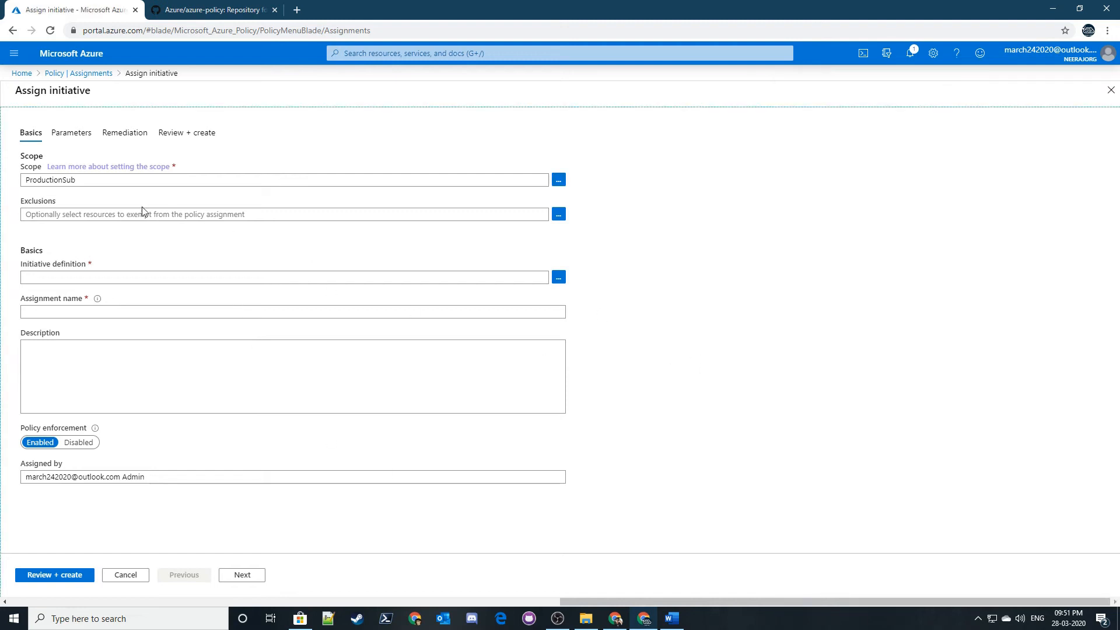
# - Exclude the NetworkWatcher_eastus resource in the NetworkWatcherRG resource group from the assignment
pyautogui.click(558, 215)
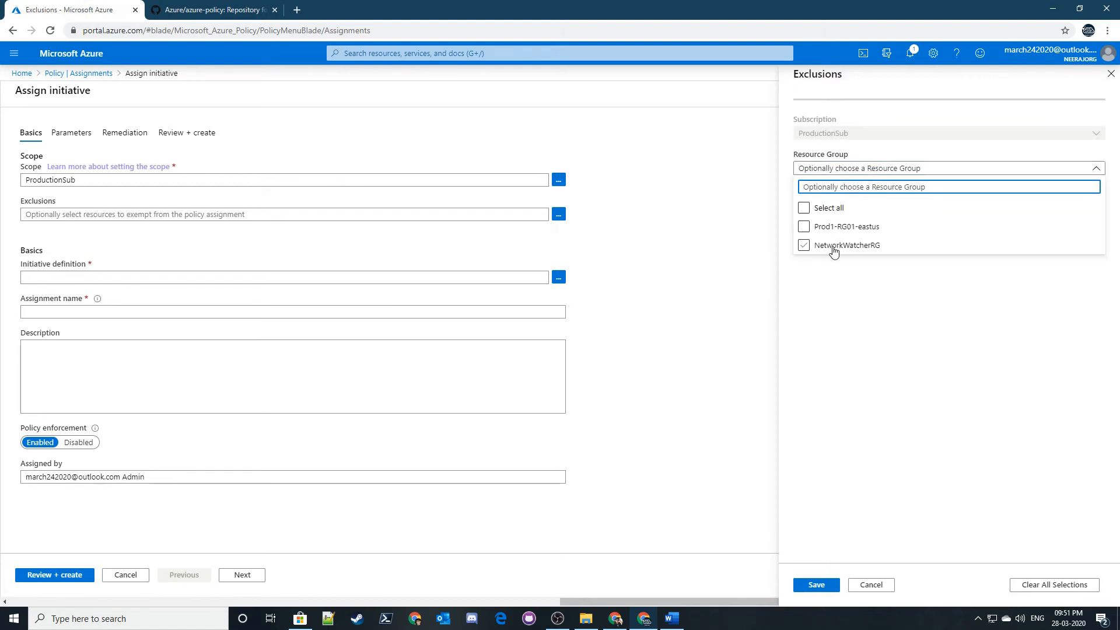
pyautogui.click(840, 246)
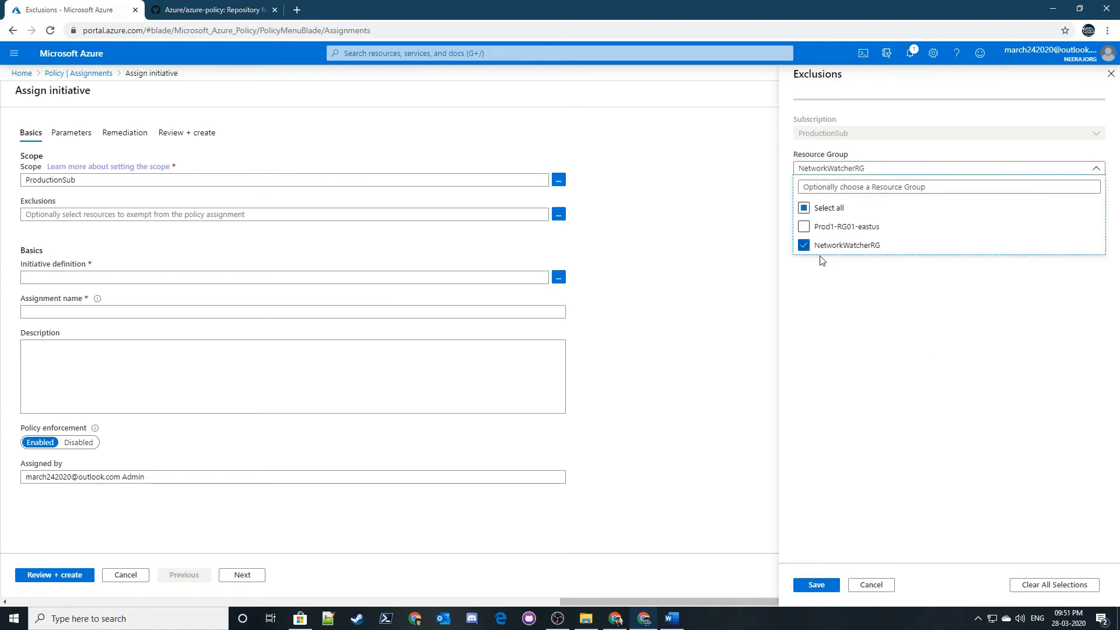
pyautogui.click(835, 262)
pyautogui.click(869, 207)
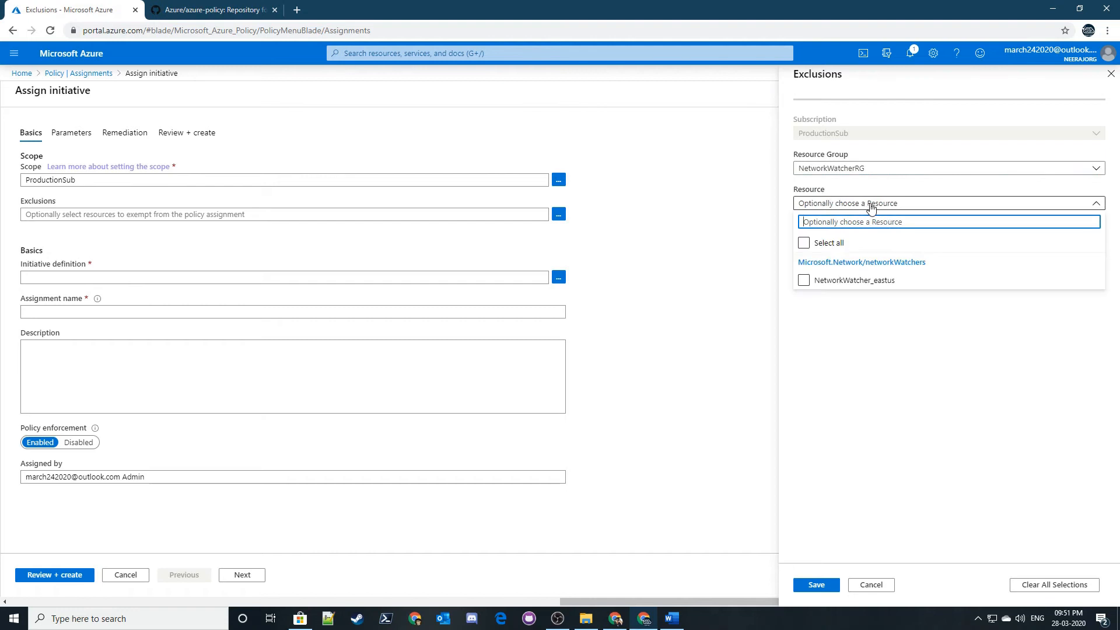
pyautogui.click(827, 281)
pyautogui.click(871, 349)
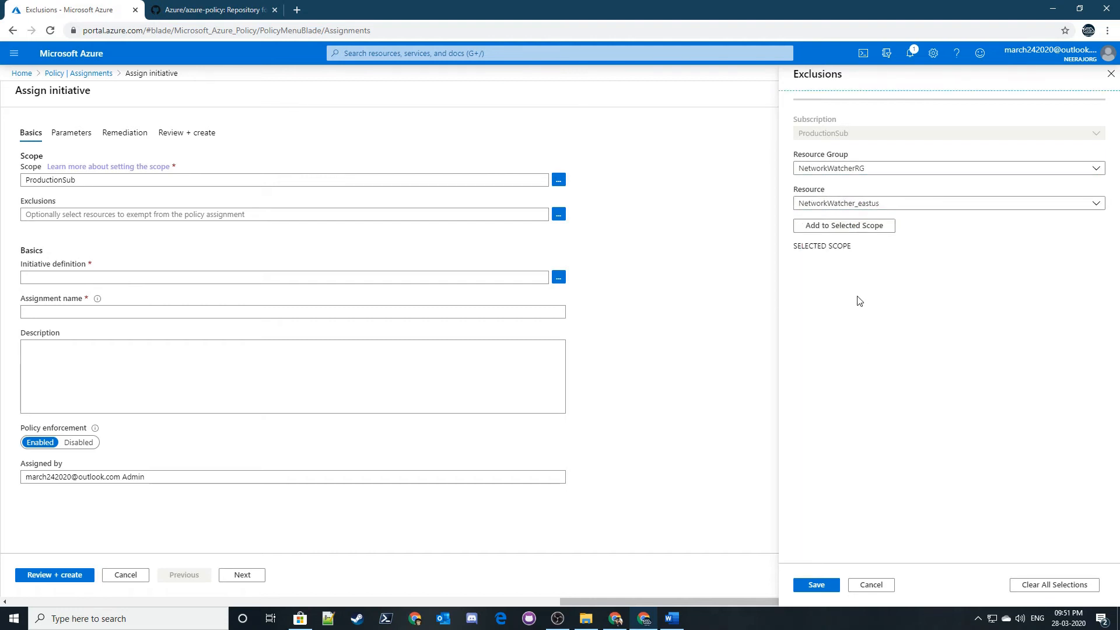
pyautogui.click(842, 227)
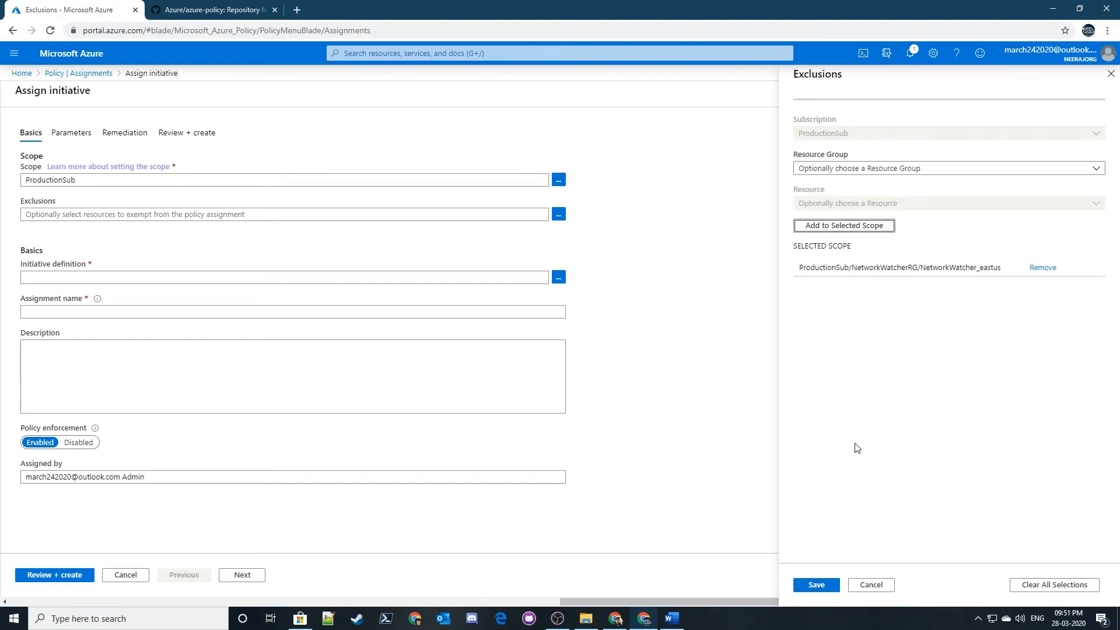
pyautogui.click(829, 583)
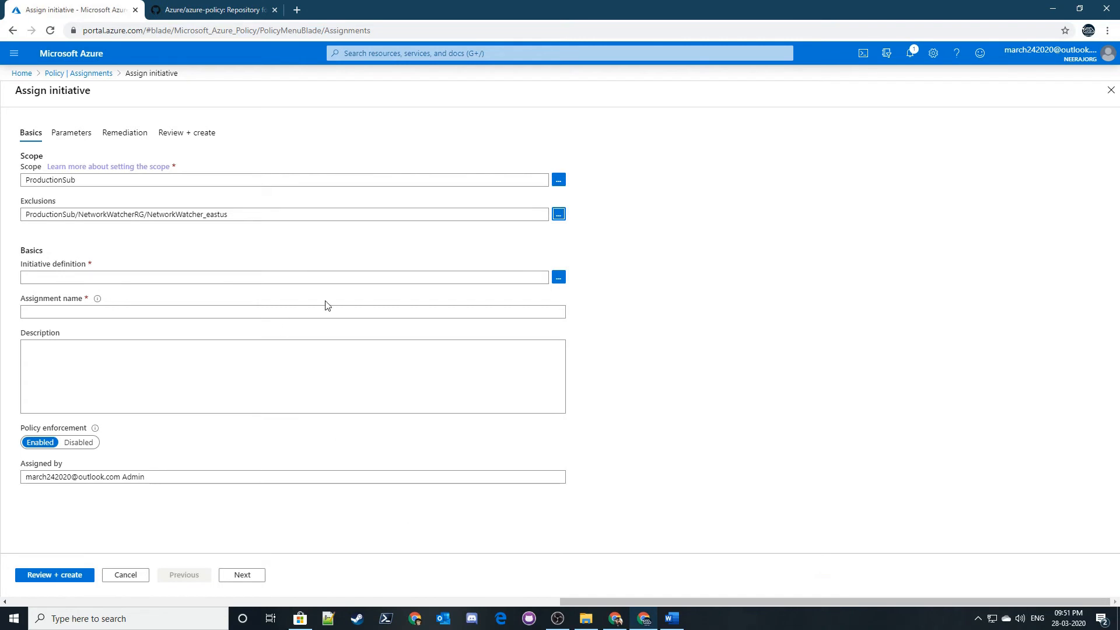
pyautogui.moveTo(52, 214); pyautogui.dragTo(215, 214)
pyautogui.click(212, 244)
pyautogui.moveTo(44, 215); pyautogui.dragTo(89, 237)
pyautogui.click(236, 213)
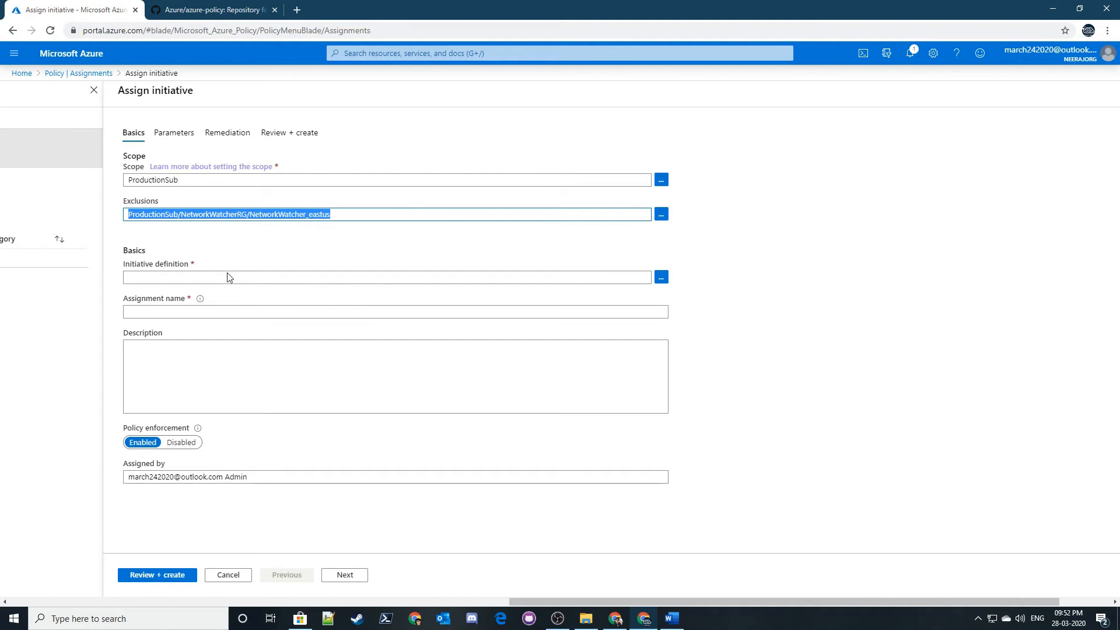
# - Choose the custom Allowed SKU's initiative as the definition to assign, with policy enforcement set to Enabled
pyautogui.click(205, 276)
pyautogui.click(661, 277)
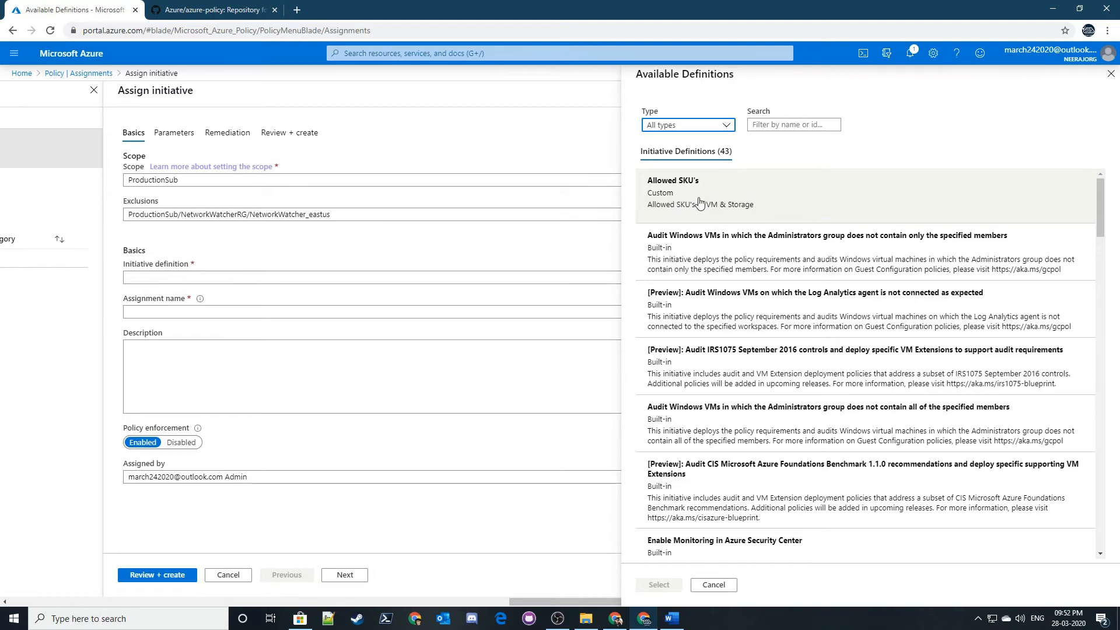
pyautogui.click(671, 216)
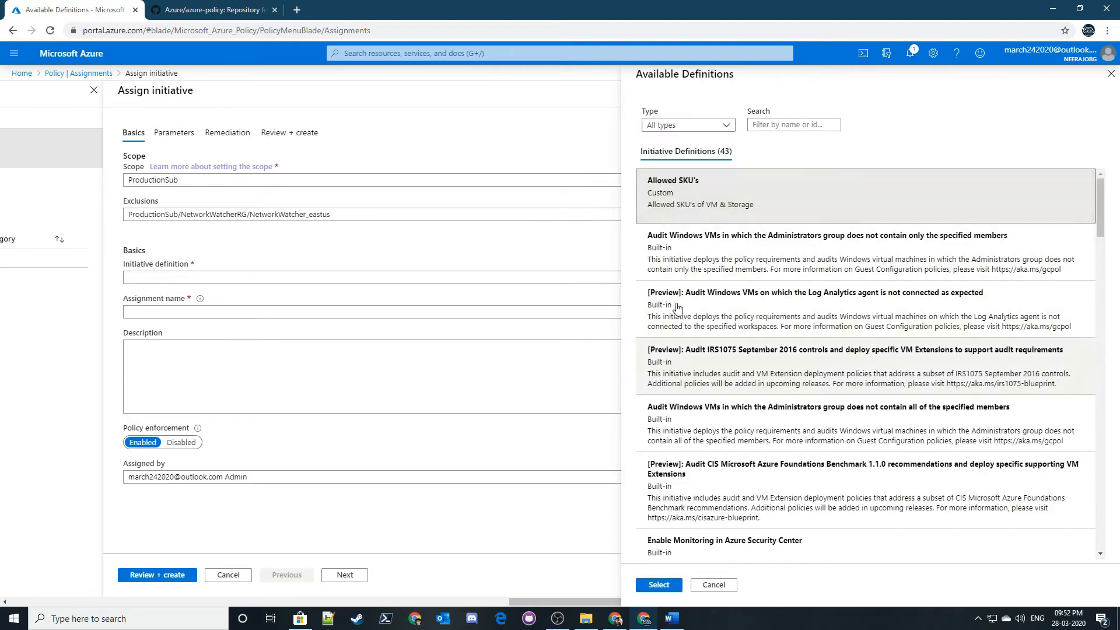
pyautogui.click(649, 585)
pyautogui.click(178, 347)
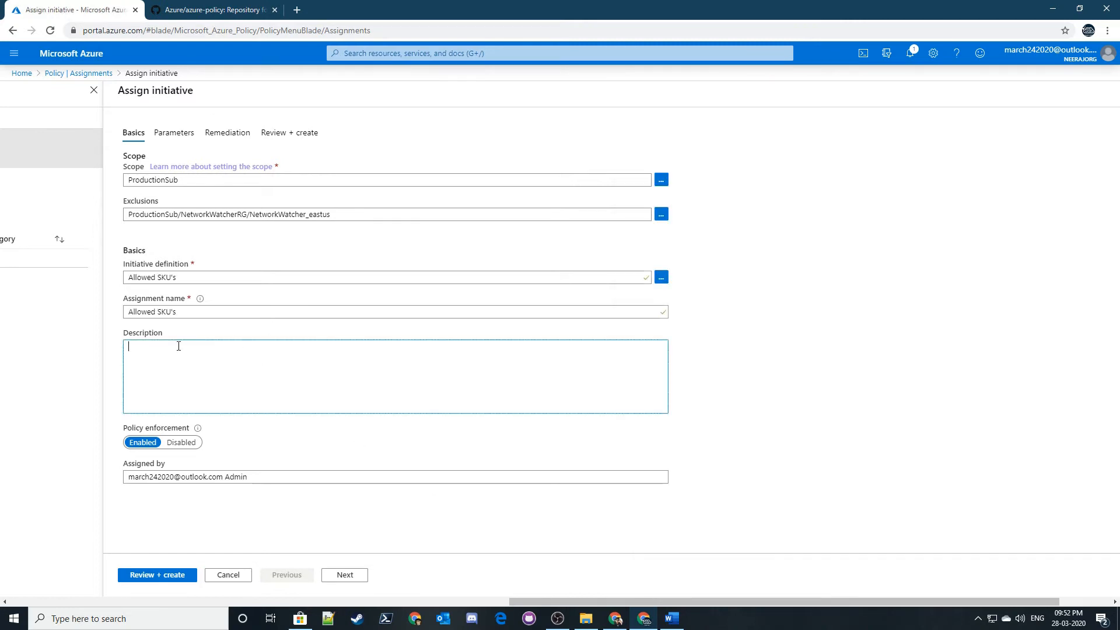
pyautogui.click(181, 442)
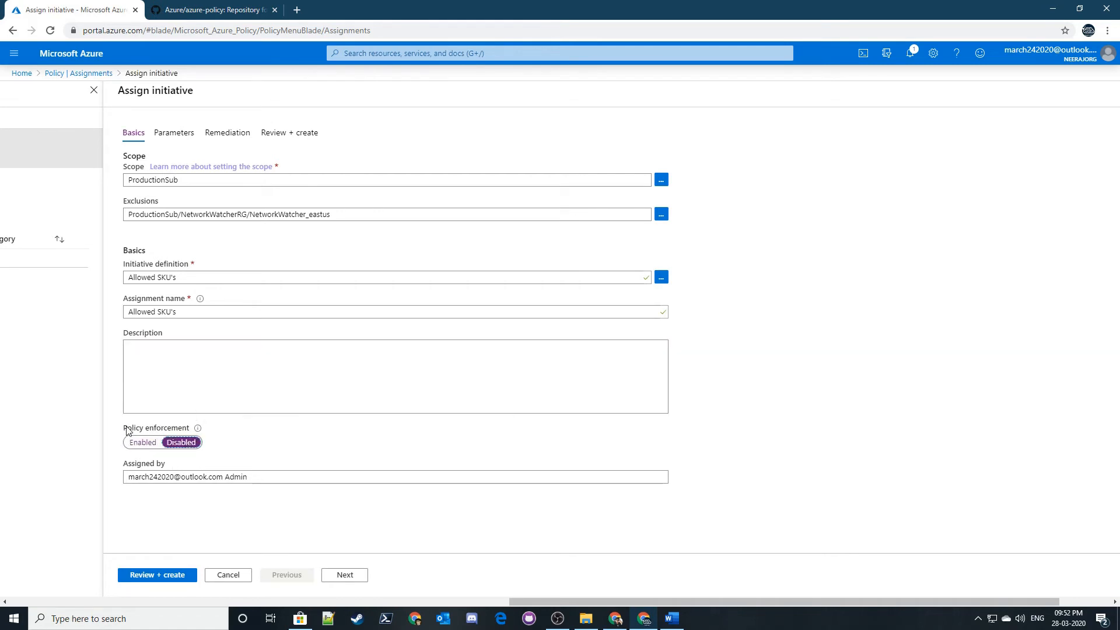
pyautogui.click(153, 442)
# - Check the assignment's parameters and proceed to its remediation settings
pyautogui.click(356, 576)
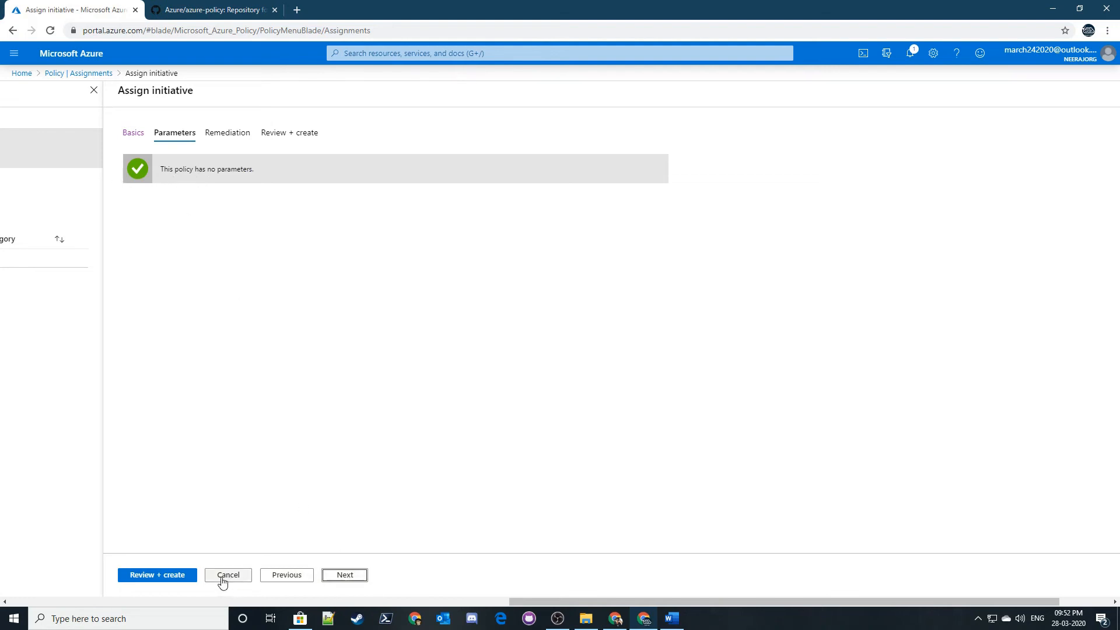
pyautogui.click(285, 576)
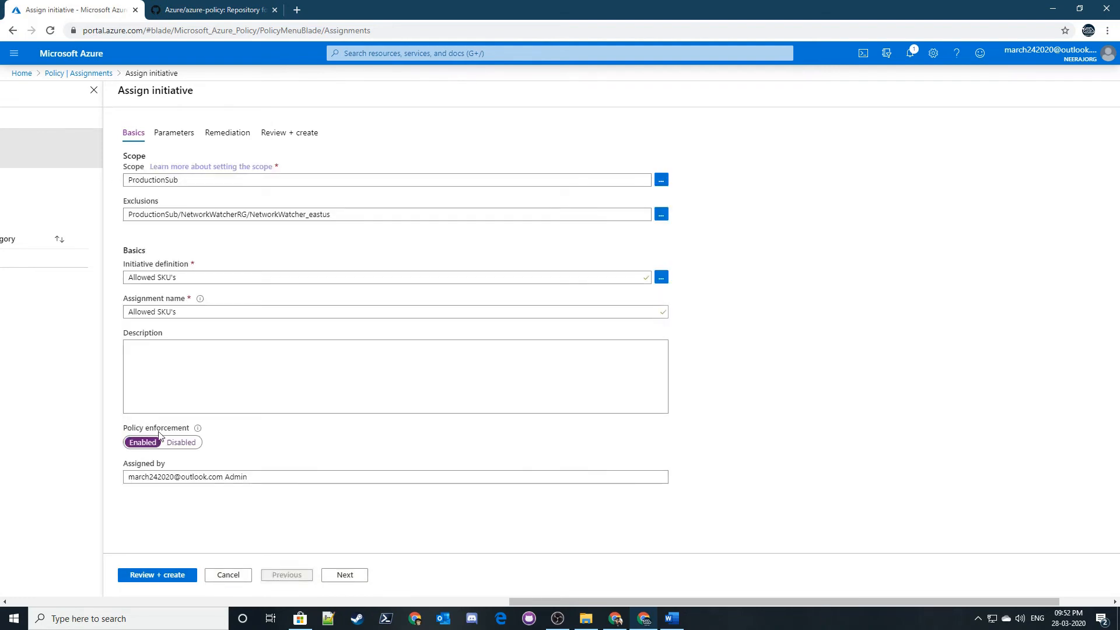
pyautogui.click(332, 567)
pyautogui.click(341, 576)
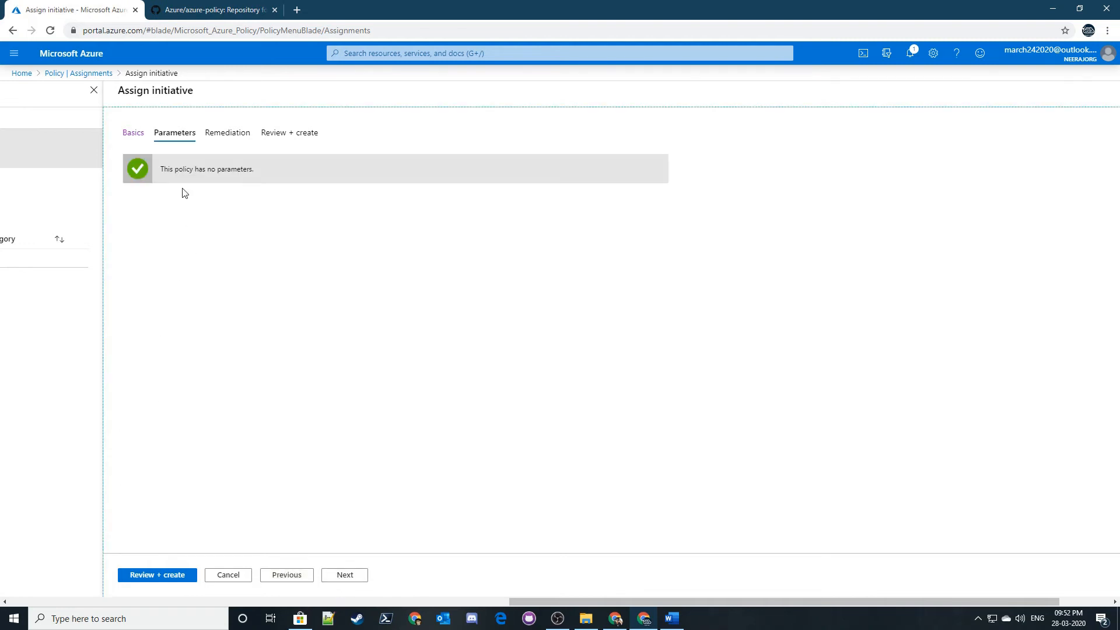
pyautogui.click(353, 579)
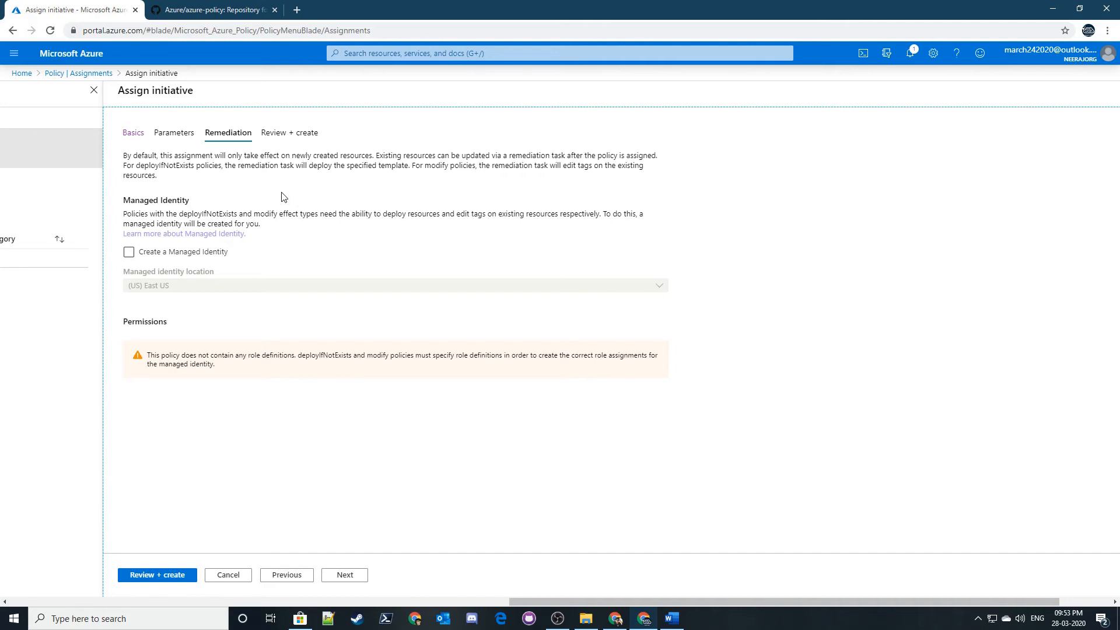
# - Read the remediation notes on new and existing resources, deployIfNotExists and modify policies, and the managed identity
pyautogui.tripleClick(150, 202)
pyautogui.click(182, 203)
pyautogui.moveTo(512, 156); pyautogui.dragTo(122, 155)
pyautogui.tripleClick(608, 156)
pyautogui.click(662, 155)
pyautogui.click(224, 166)
pyautogui.moveTo(511, 155); pyautogui.dragTo(637, 156)
pyautogui.click(176, 184)
pyautogui.moveTo(136, 167); pyautogui.dragTo(216, 165)
pyautogui.click(218, 165)
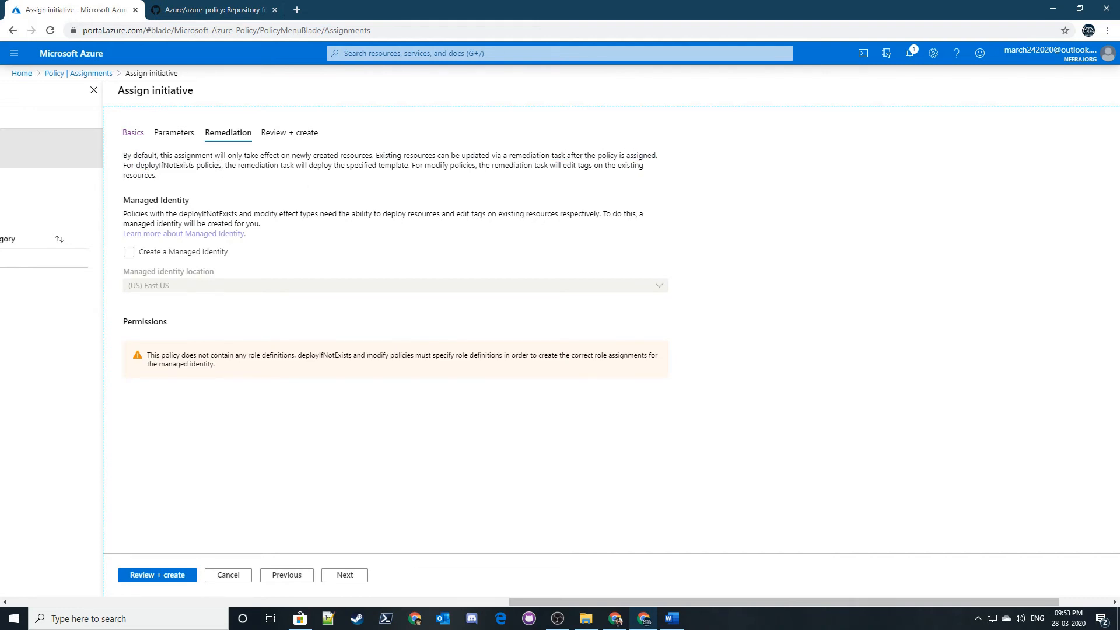
pyautogui.moveTo(123, 166); pyautogui.dragTo(225, 166)
pyautogui.click(265, 169)
pyautogui.moveTo(411, 167); pyautogui.dragTo(475, 177)
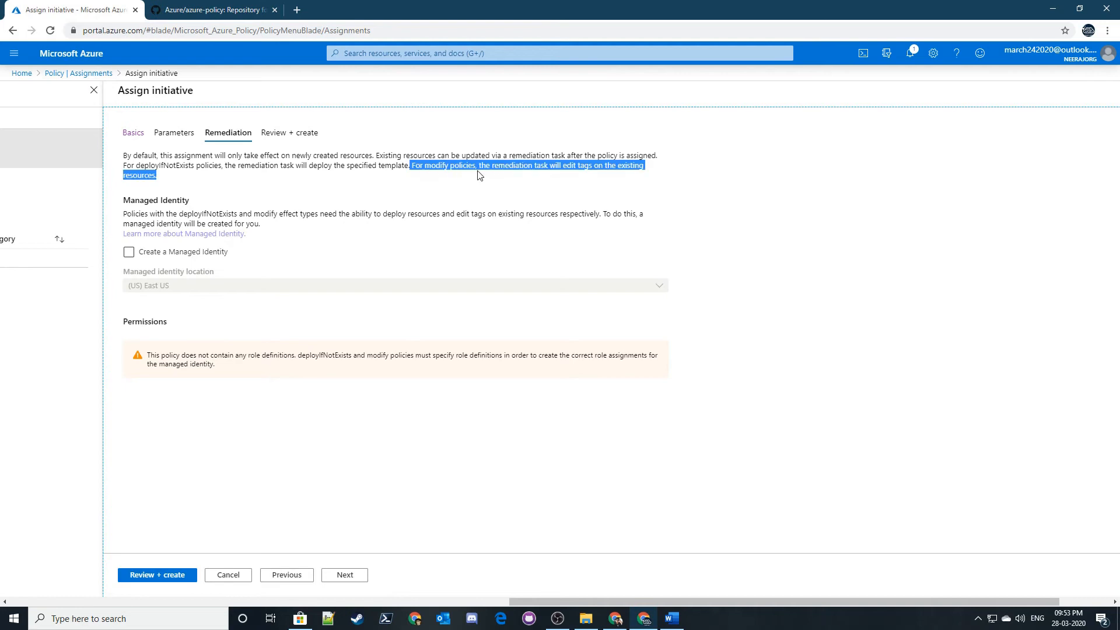
pyautogui.click(517, 175)
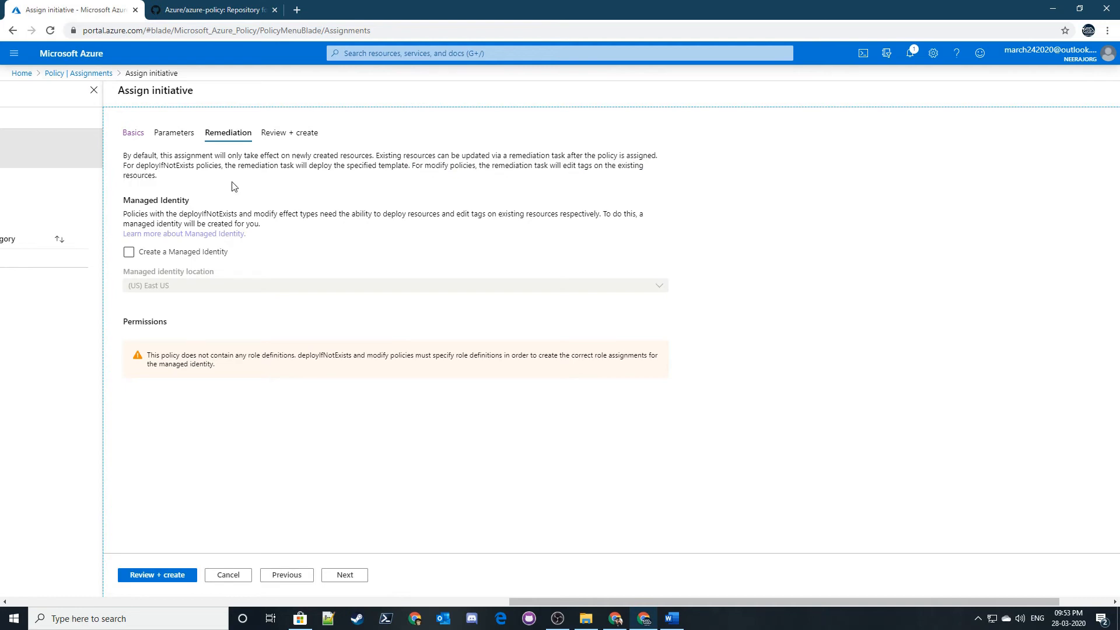
pyautogui.tripleClick(161, 205)
pyautogui.click(196, 210)
pyautogui.tripleClick(190, 217)
pyautogui.click(178, 218)
# - Enable creating a managed identity for the assignment with (US) East US as its location
pyautogui.click(129, 252)
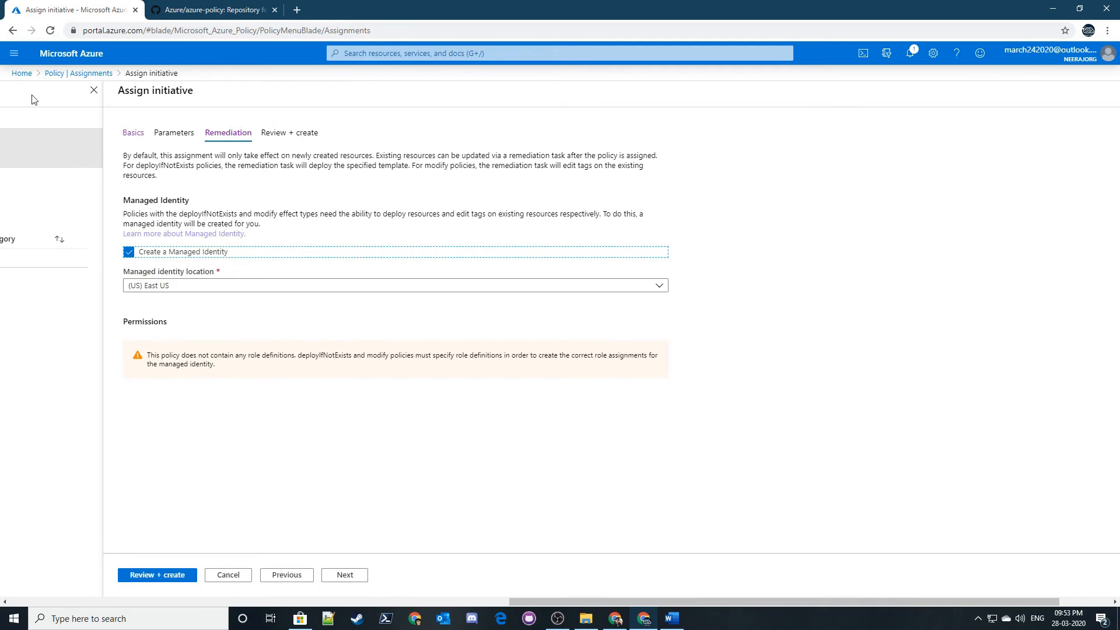
pyautogui.click(181, 287)
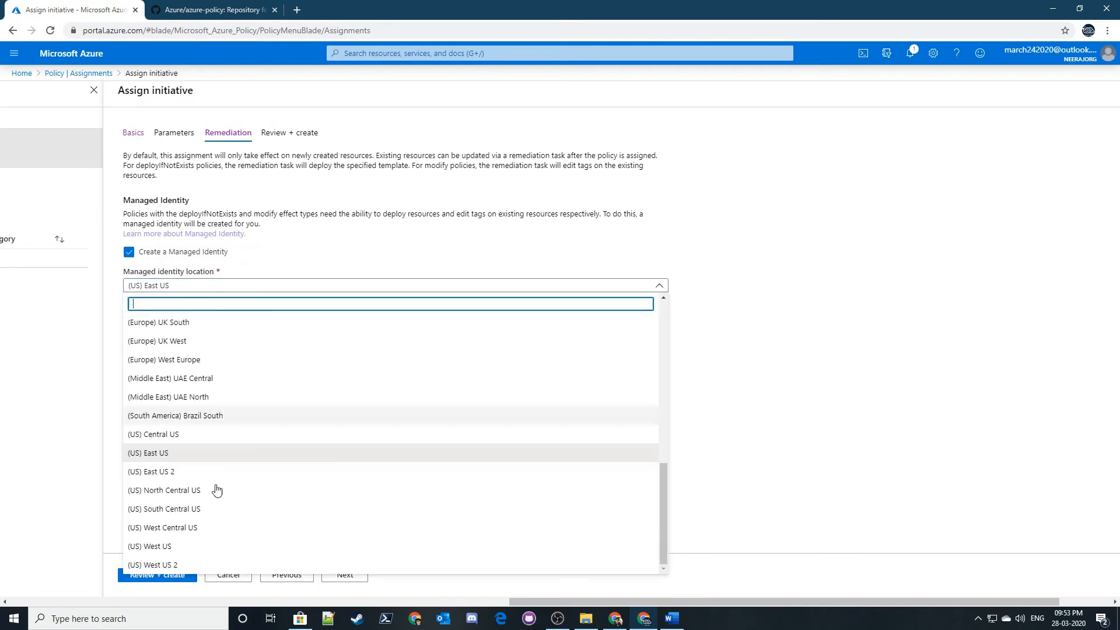
pyautogui.click(205, 285)
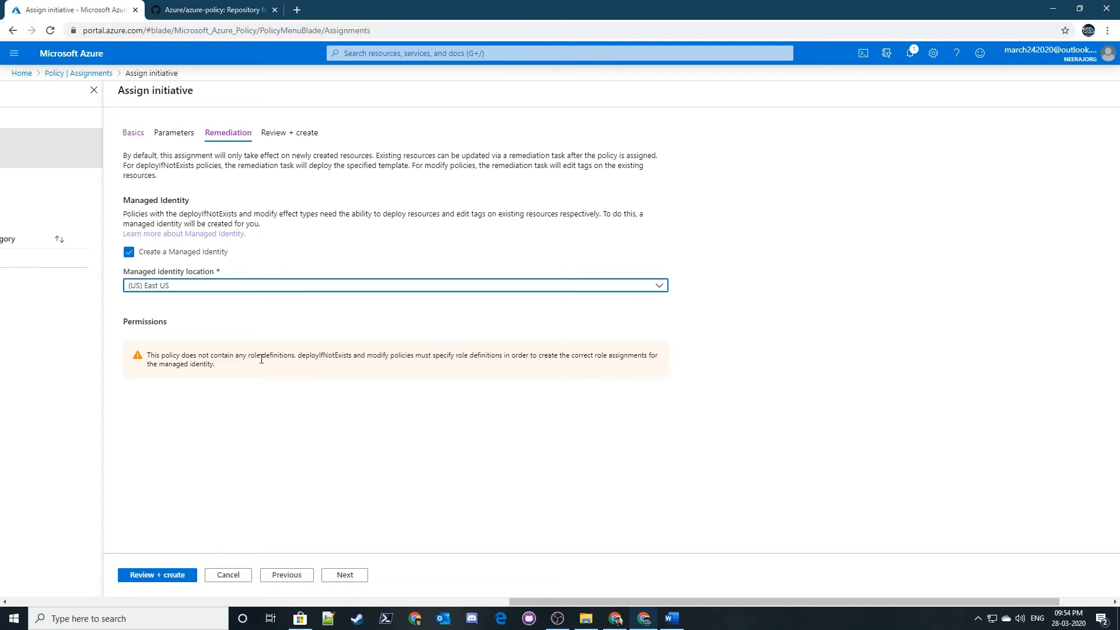
pyautogui.tripleClick(201, 224)
pyautogui.click(343, 455)
# - Review the assignment summary and create the Allowed SKU's initiative assignment
pyautogui.click(162, 575)
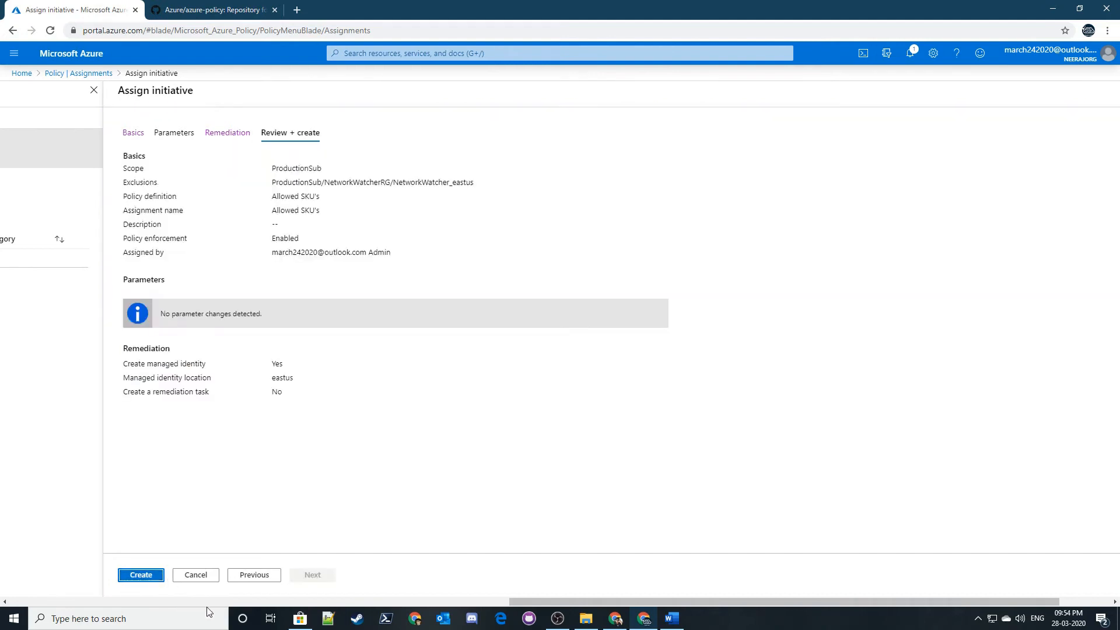
pyautogui.click(146, 576)
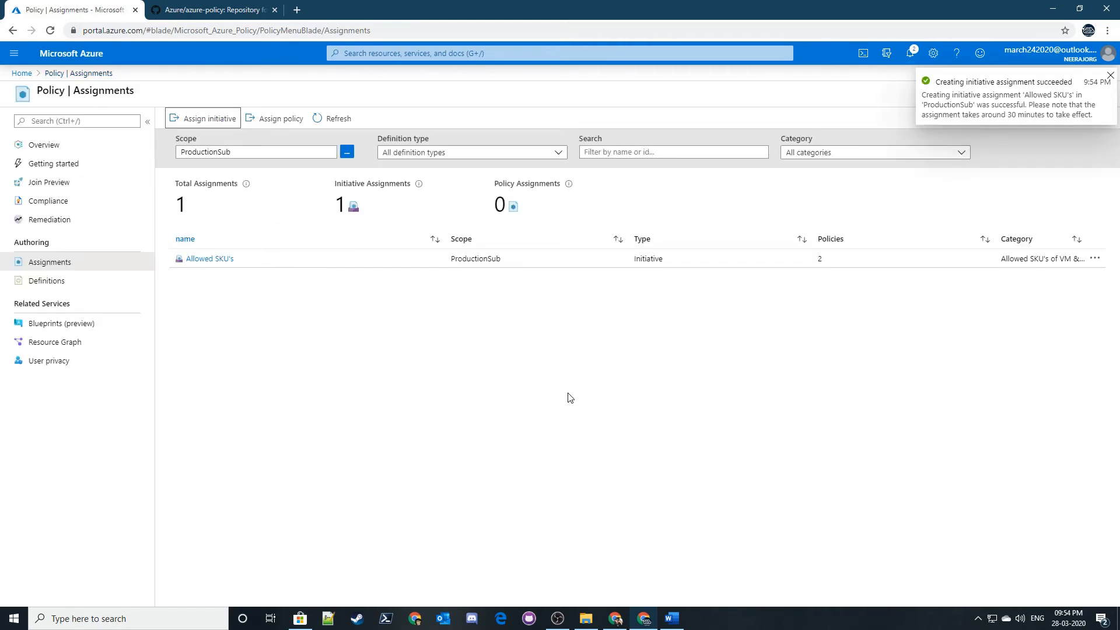
pyautogui.click(299, 320)
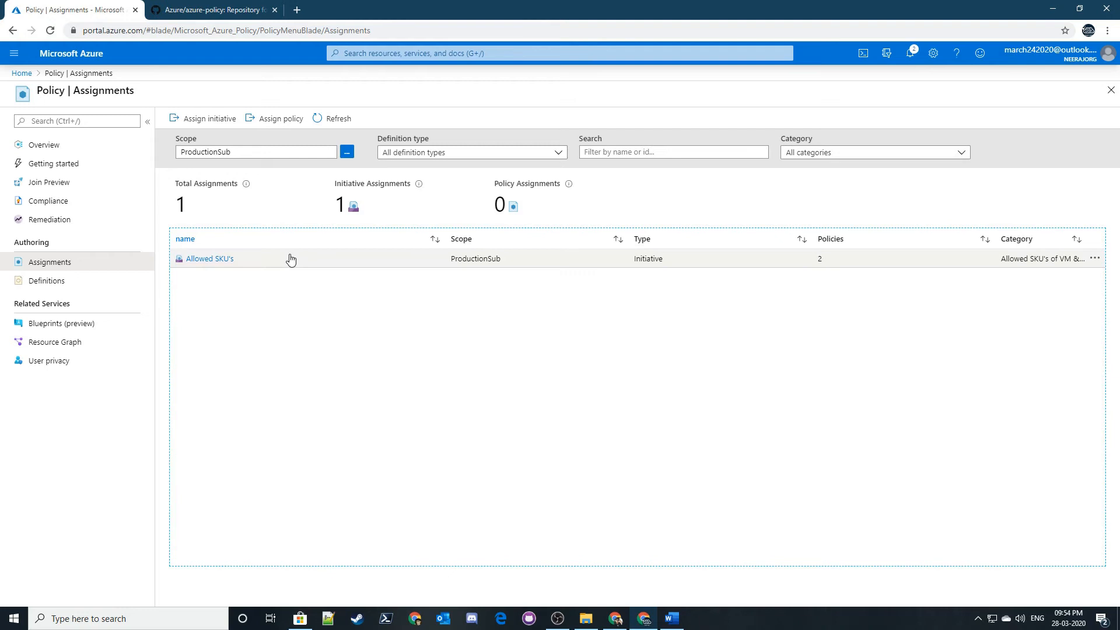
# - Refresh the list of policies to remediate for ProductionSub and open the portal notifications
pyautogui.click(59, 219)
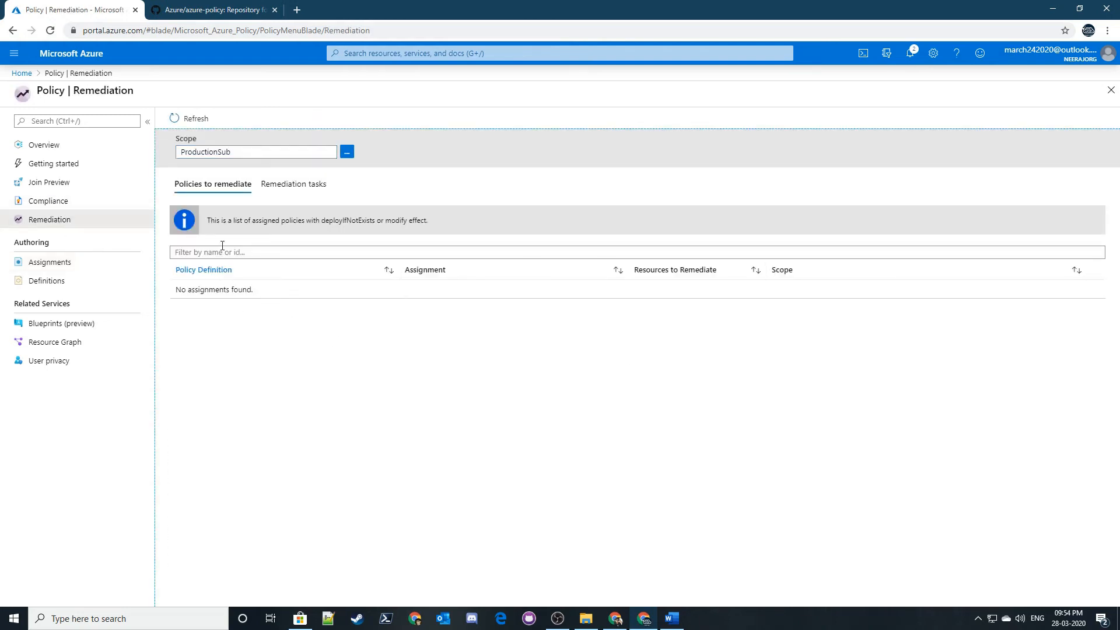
pyautogui.click(187, 118)
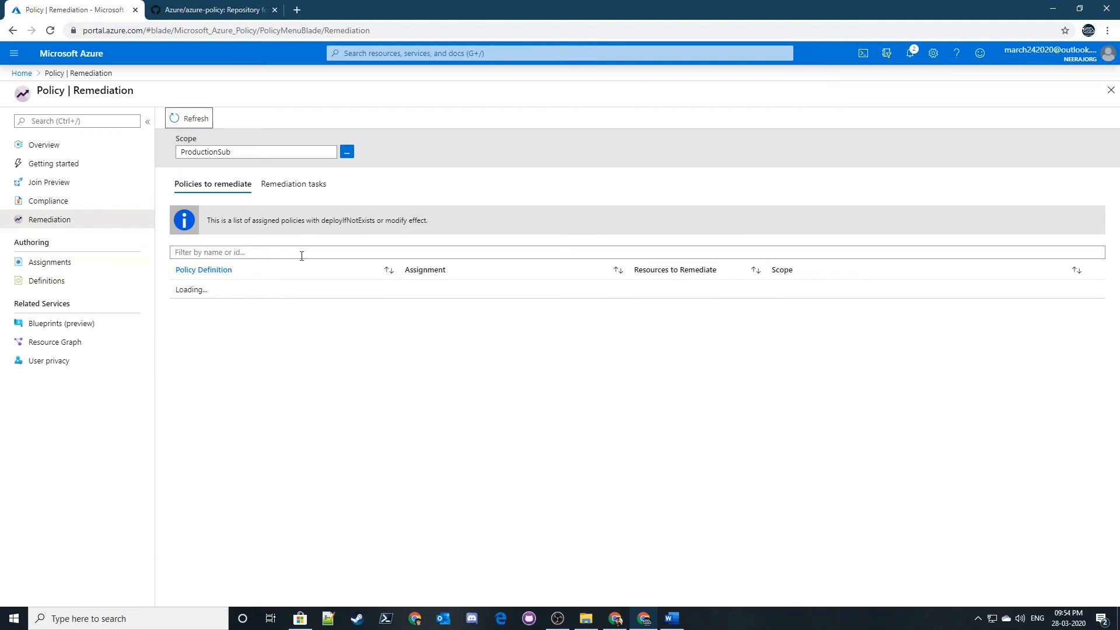
pyautogui.click(176, 118)
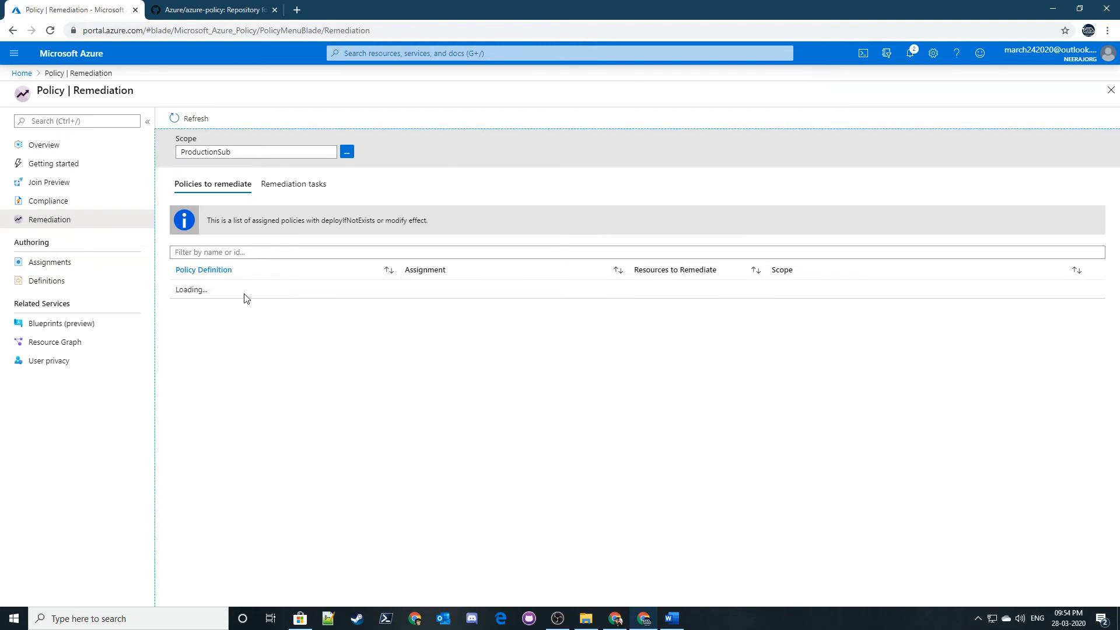
pyautogui.click(178, 117)
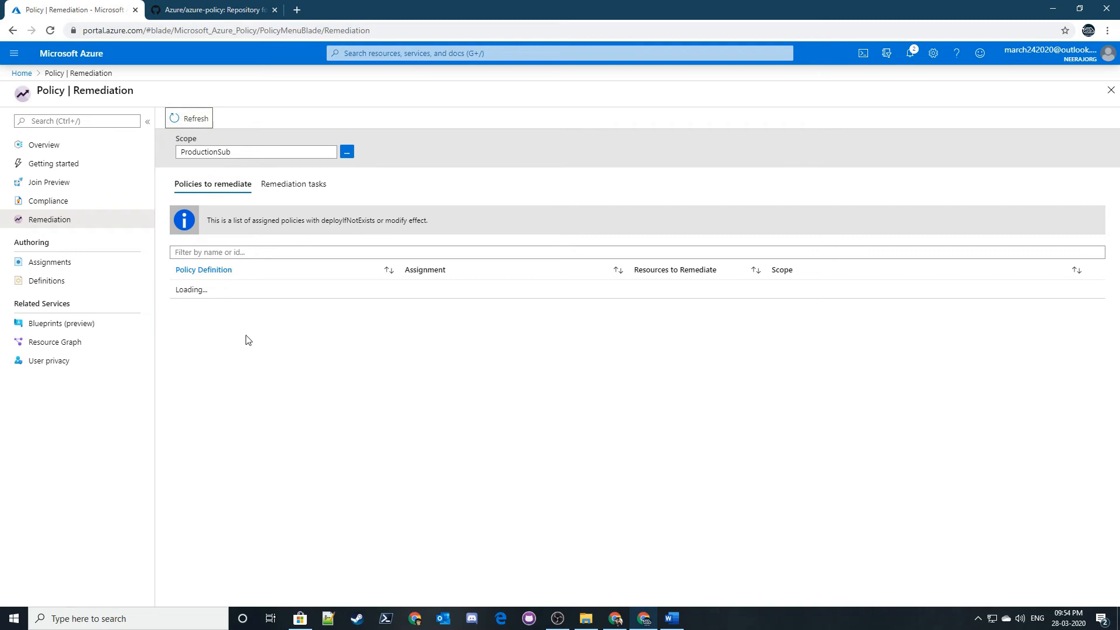
pyautogui.click(180, 118)
pyautogui.click(286, 382)
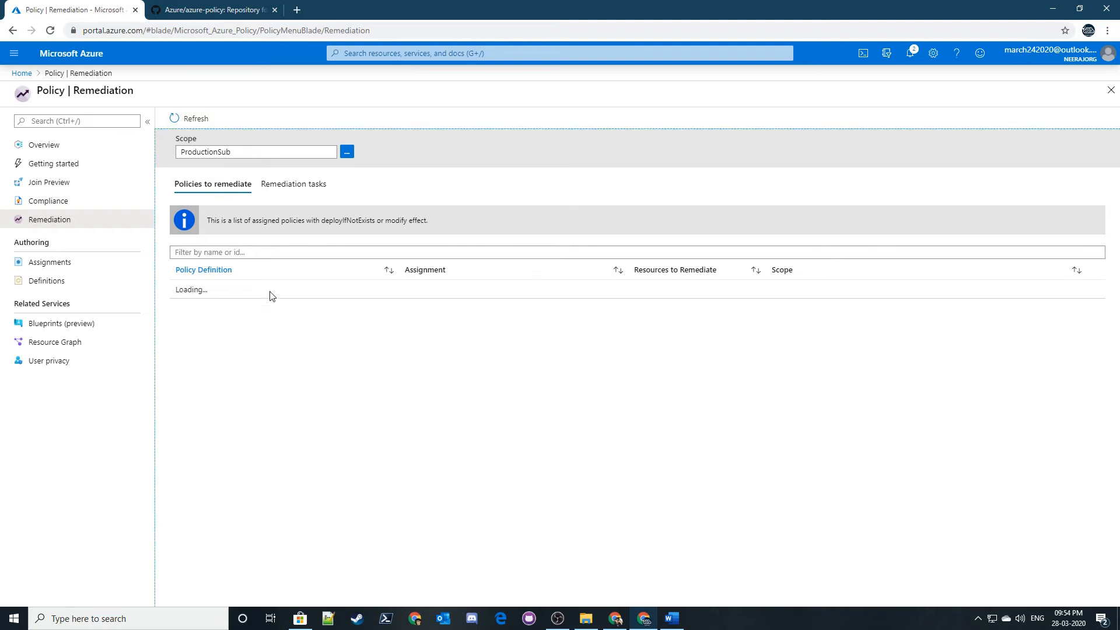
pyautogui.click(910, 53)
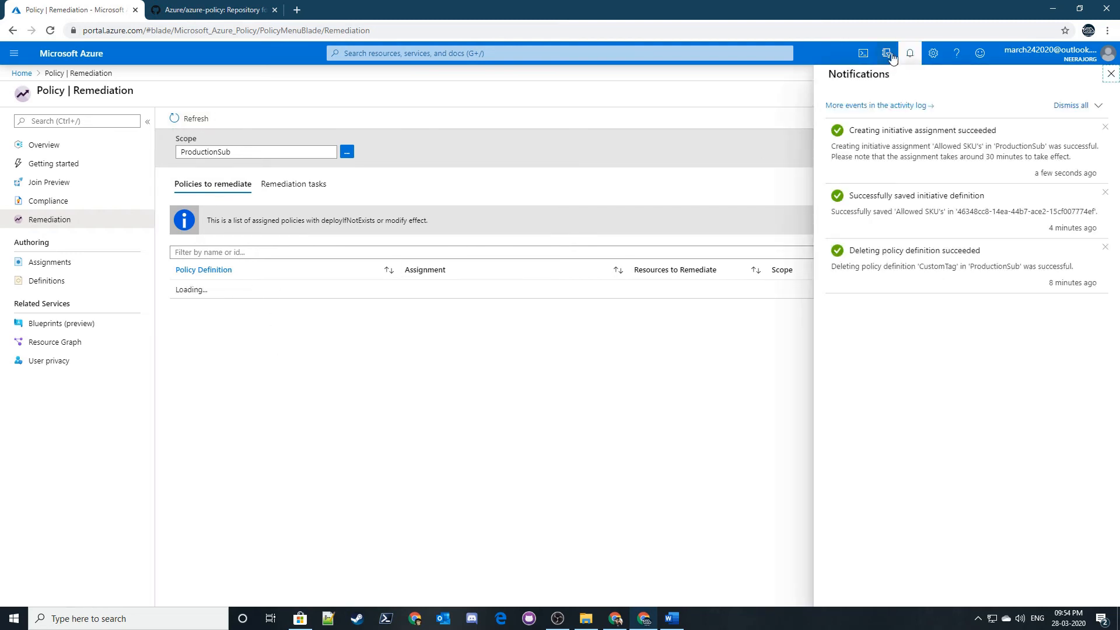
# - Close the notifications and refresh the list of policy assignments for ProductionSub
pyautogui.click(910, 53)
pyautogui.click(267, 187)
pyautogui.click(231, 192)
pyautogui.click(52, 262)
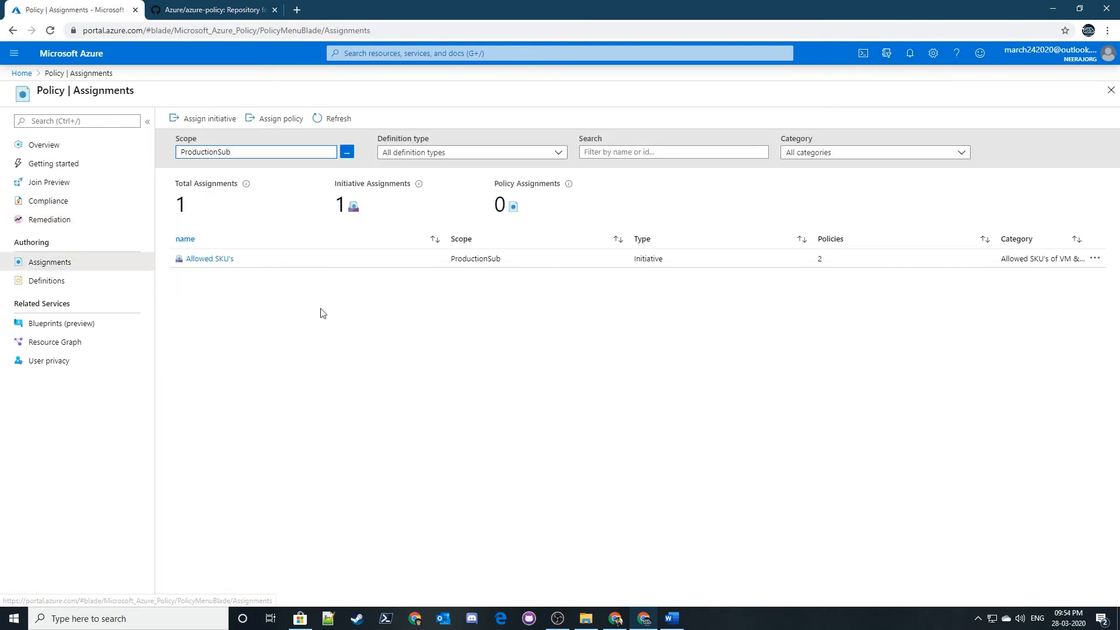
pyautogui.click(326, 119)
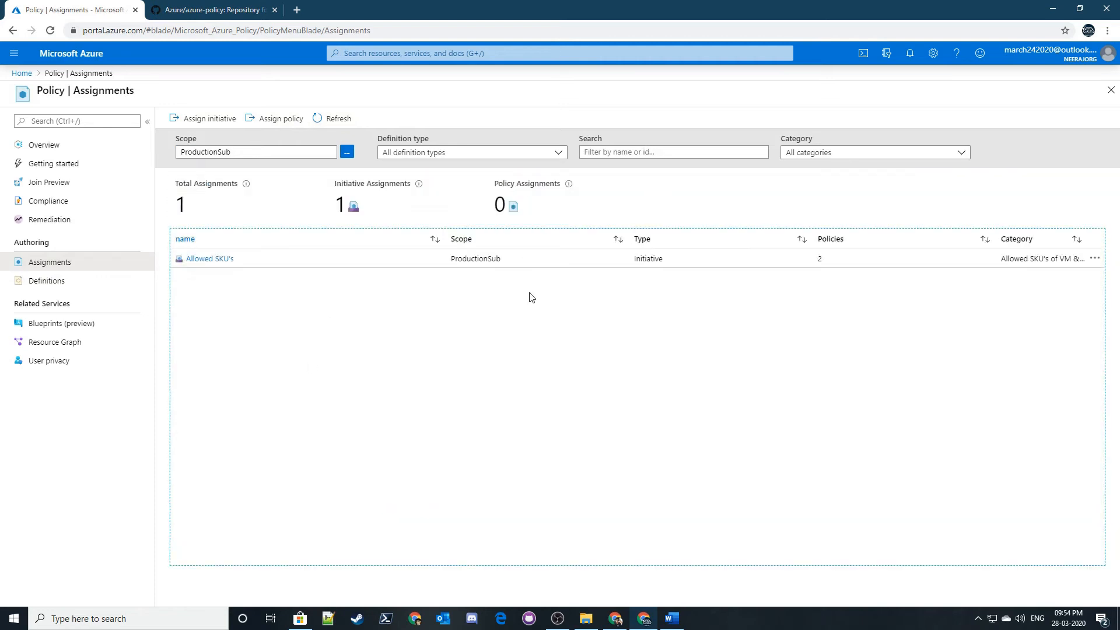
# - Check the remediation tasks and policies to remediate for ProductionSub, and return to the policy assignments with a fresh list
pyautogui.click(36, 214)
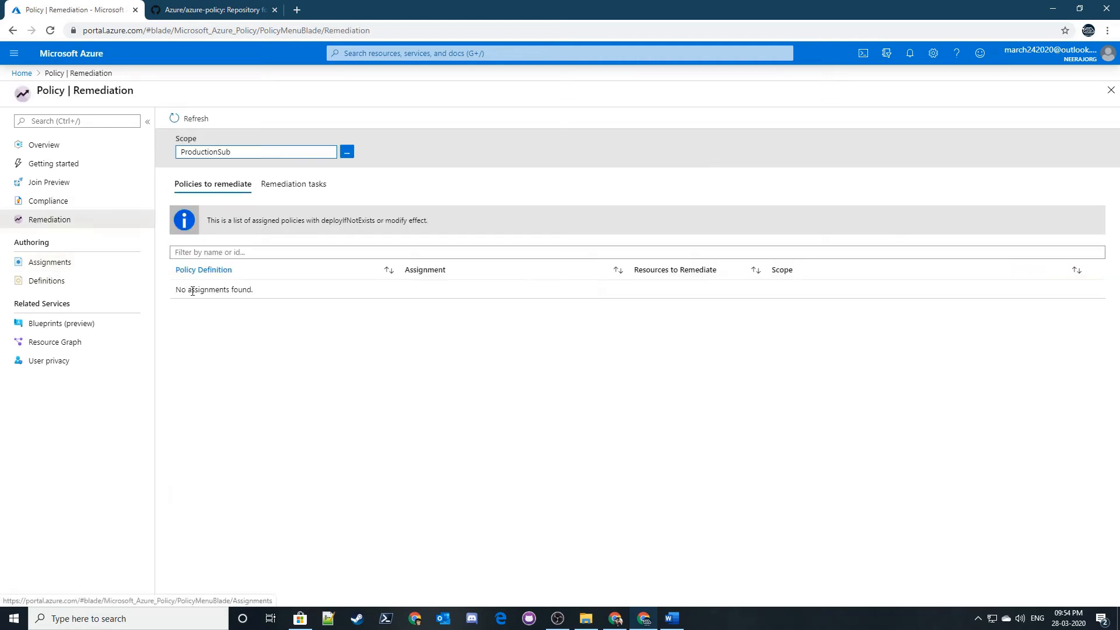
pyautogui.click(300, 178)
pyautogui.click(224, 186)
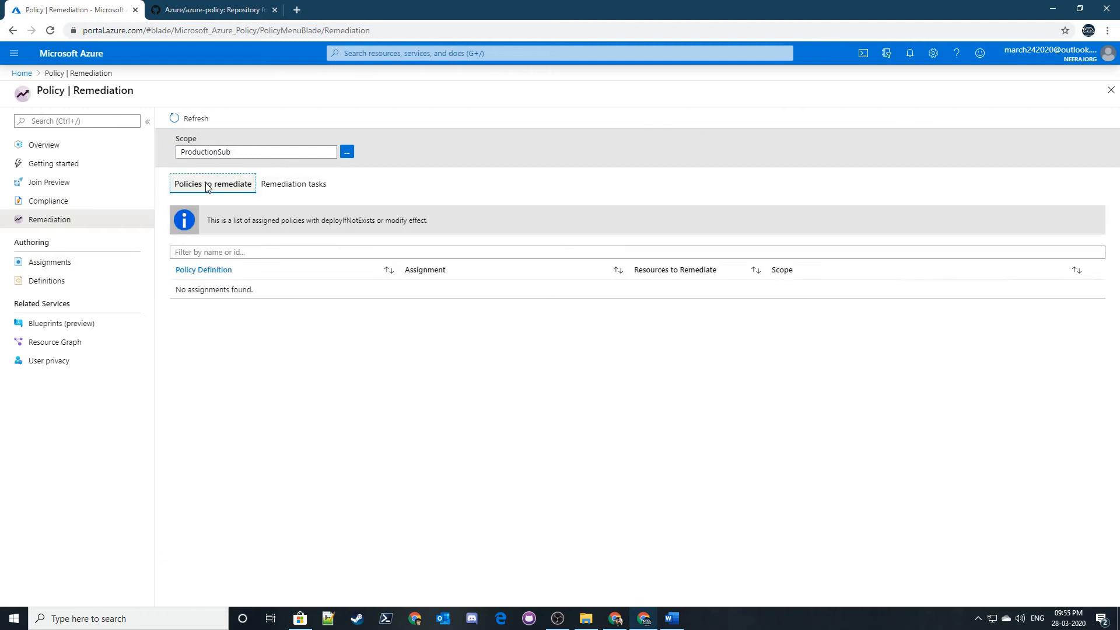
pyautogui.click(41, 263)
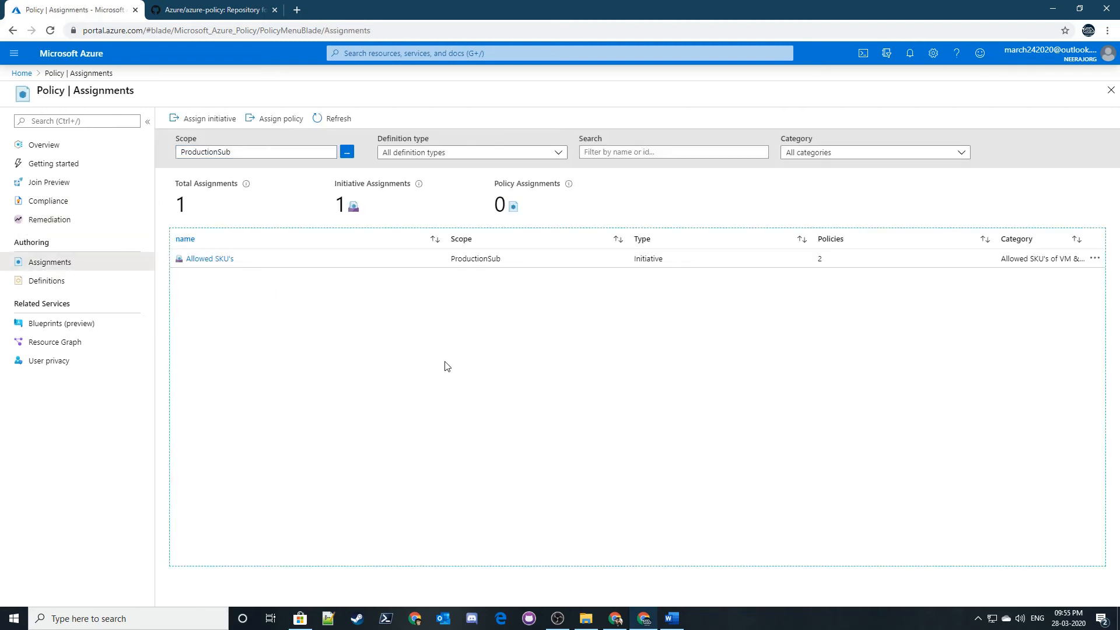
pyautogui.click(344, 118)
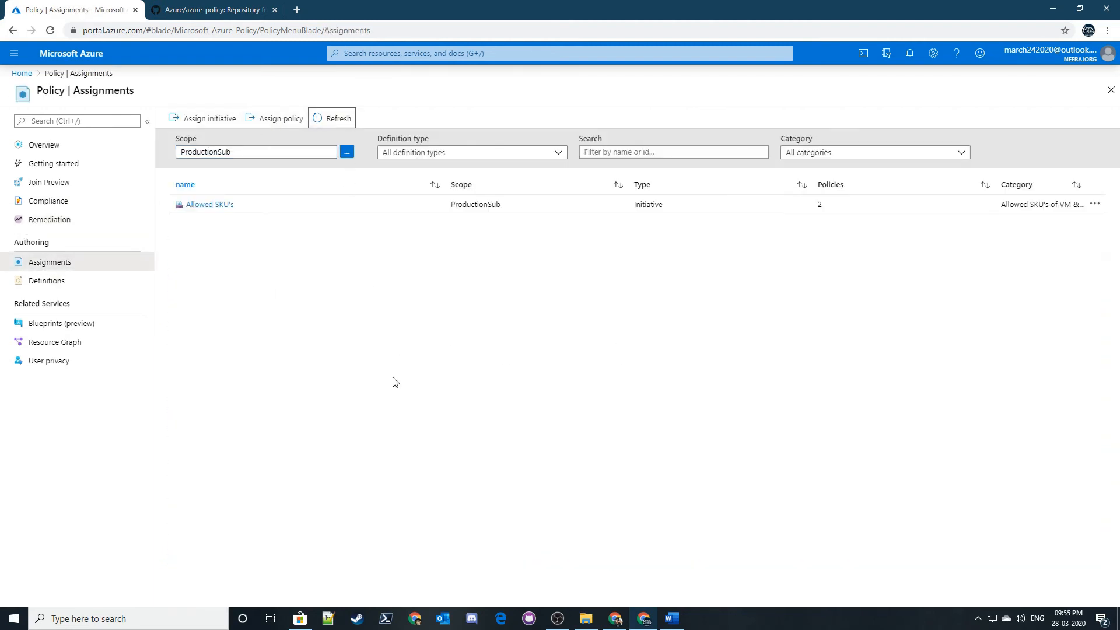
# - Find "Storage account - blob, file, table, queue" in the Marketplace and start creating a storage account
pyautogui.click(73, 58)
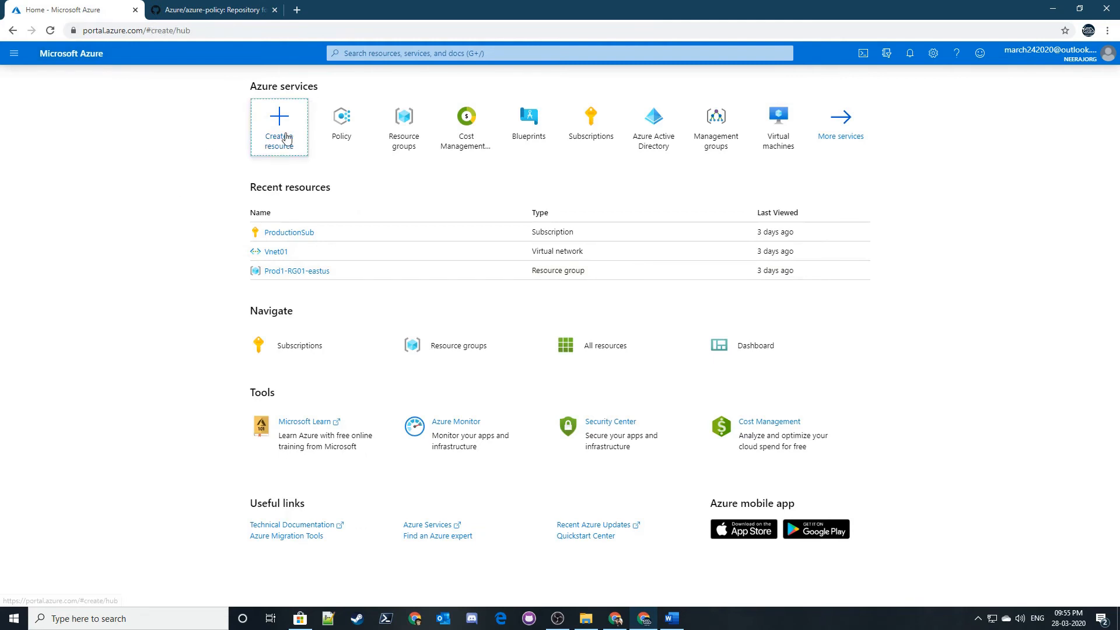
pyautogui.click(257, 132)
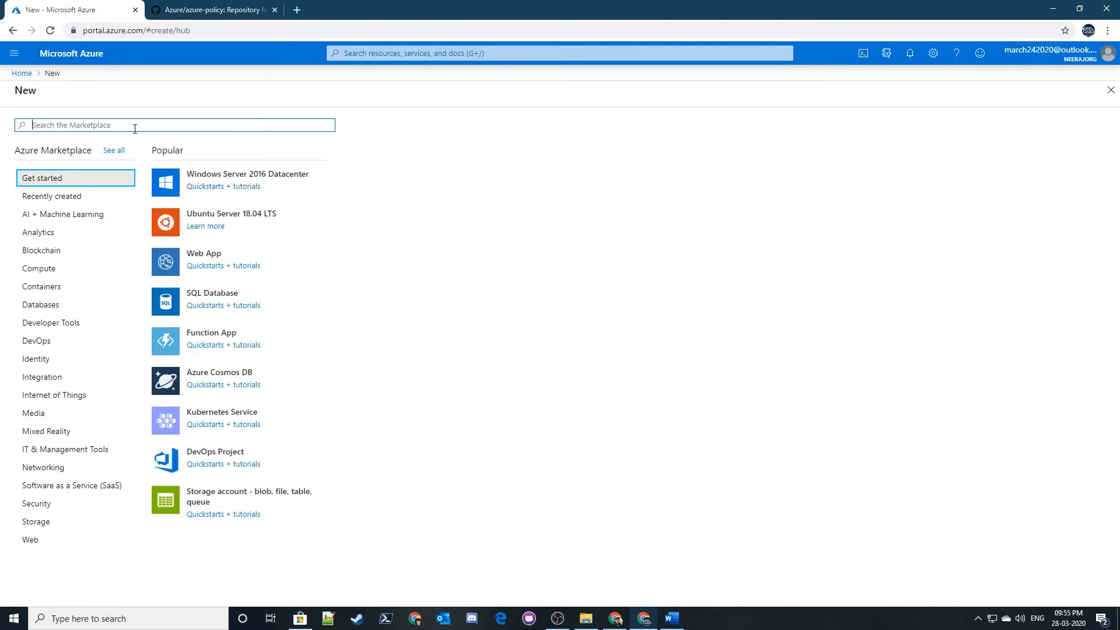
pyautogui.write('reso')
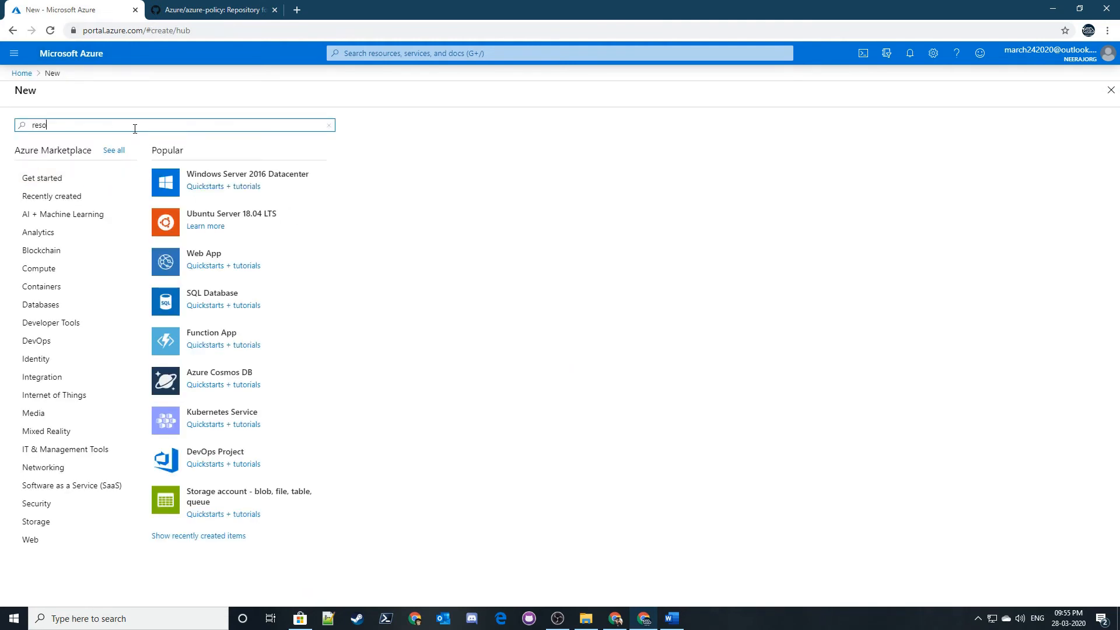
pyautogui.press('BackSpace')
pyautogui.press('BackSpace')
pyautogui.press('BackSpace')
pyautogui.write('s')
pyautogui.write('torgae')
pyautogui.press('BackSpace')
pyautogui.press('BackSpace')
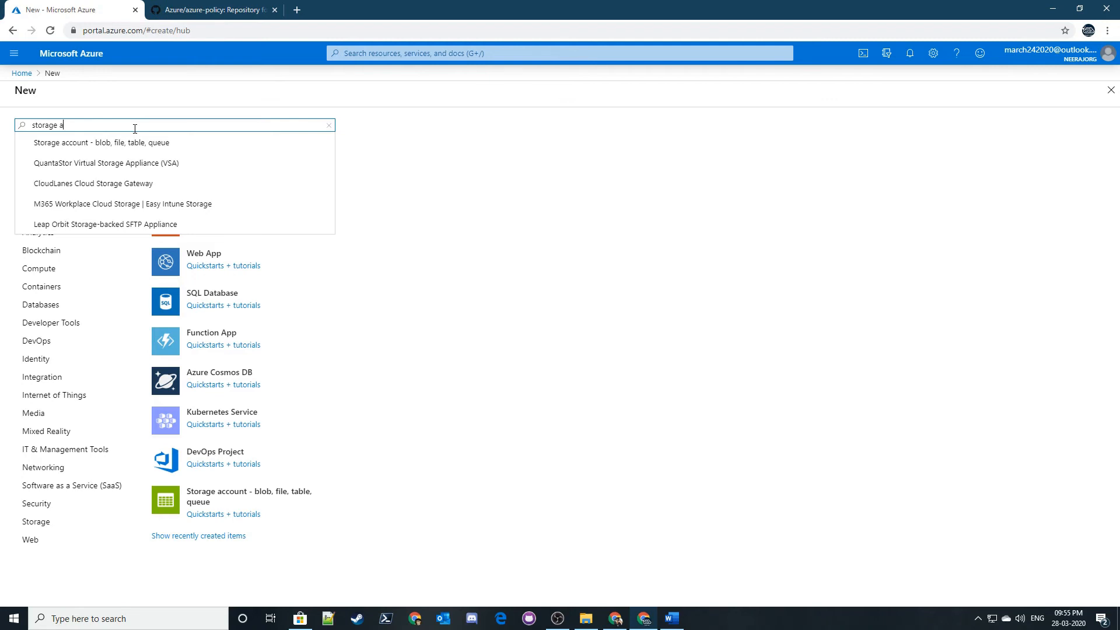
pyautogui.click(99, 143)
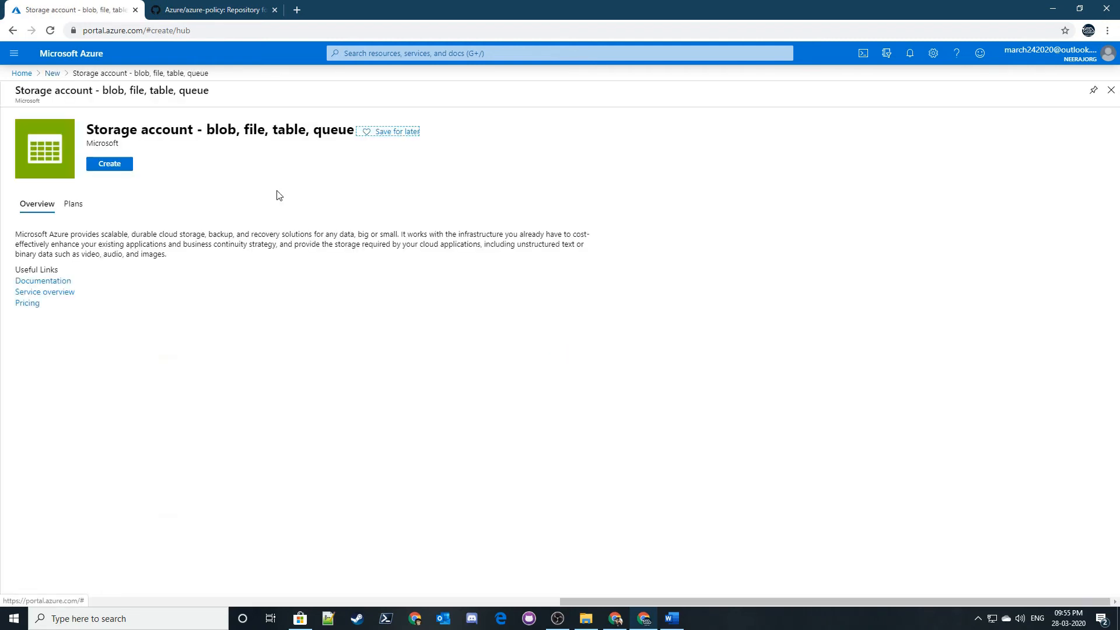
pyautogui.click(114, 167)
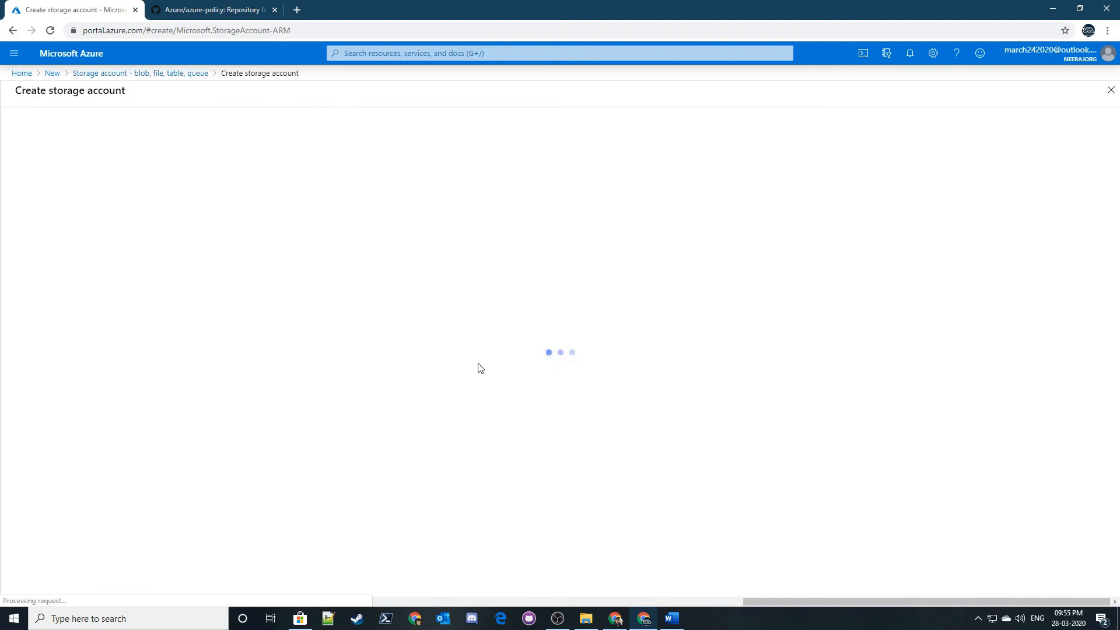
# - Choose the resource group Prod1-RG01-eastus and name the storage account kfbkabfkmjf
pyautogui.click(218, 280)
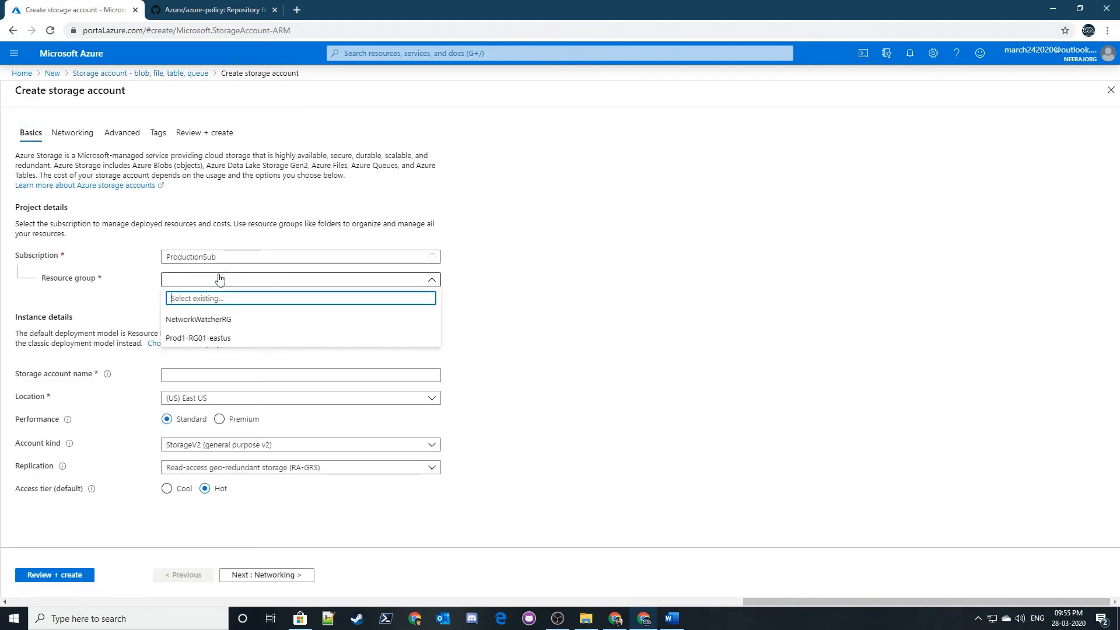
pyautogui.click(205, 341)
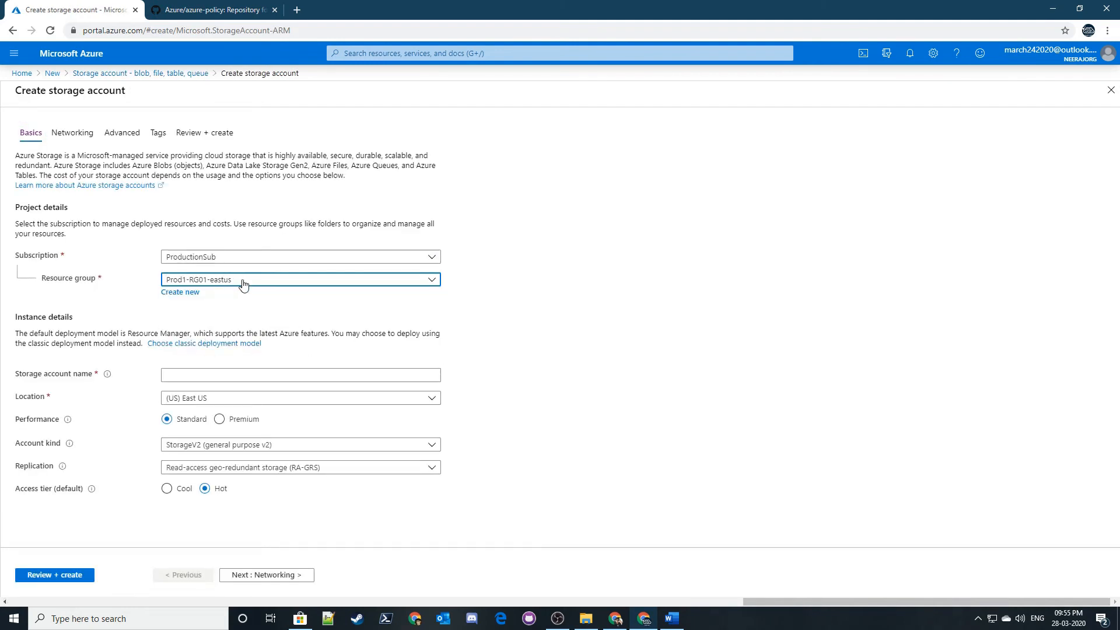
pyautogui.click(208, 372)
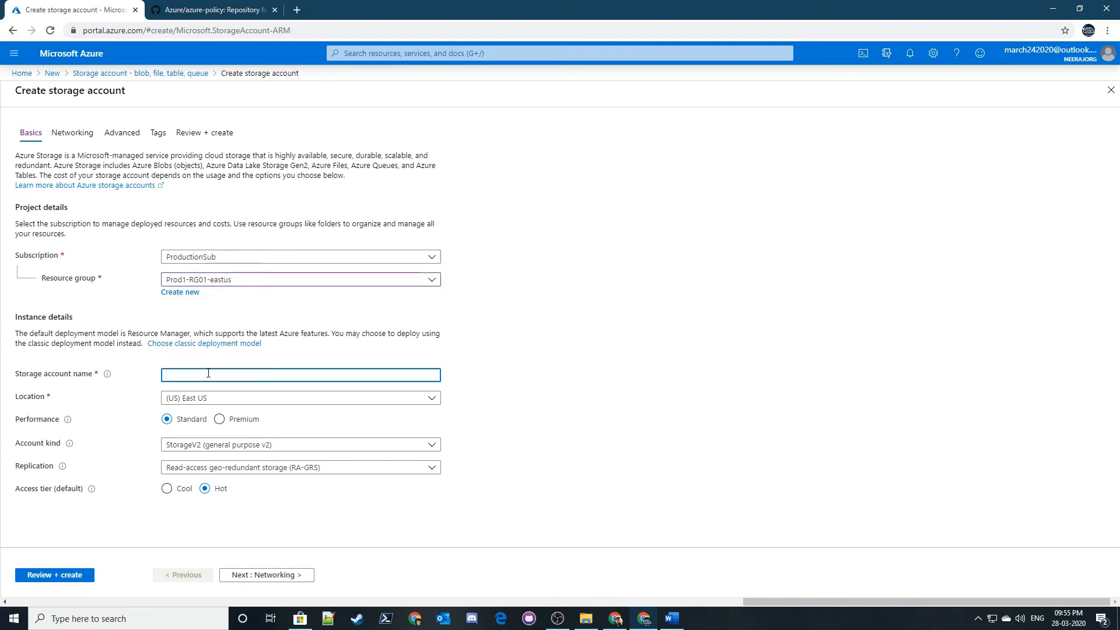
pyautogui.click(685, 412)
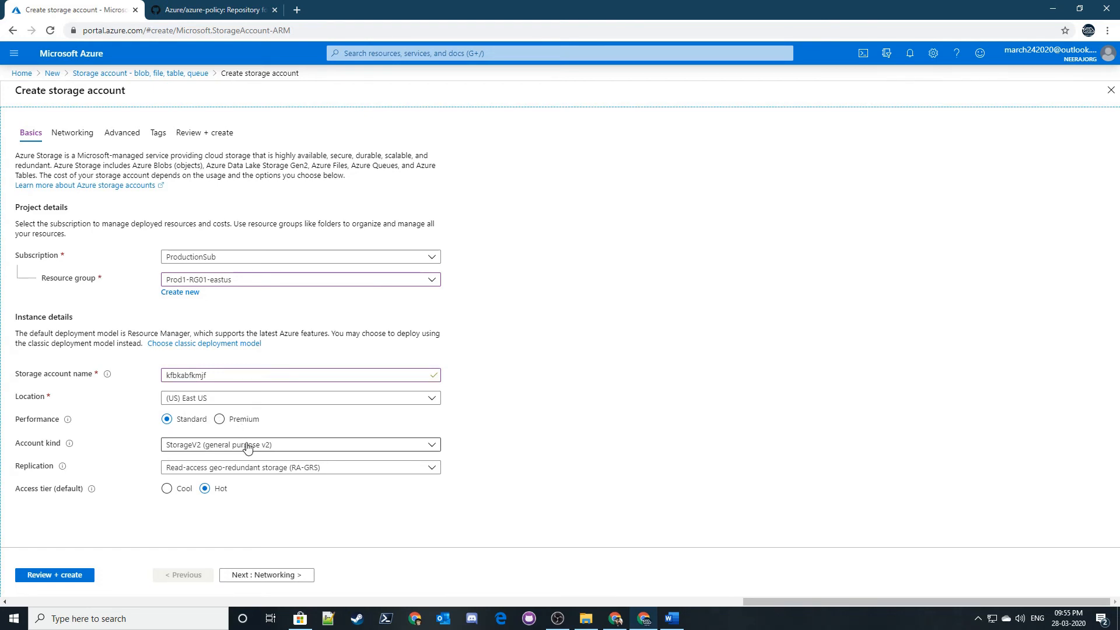
# - Set the storage account's replication to Geo-redundant storage (GRS) after looking over the available options
pyautogui.click(292, 471)
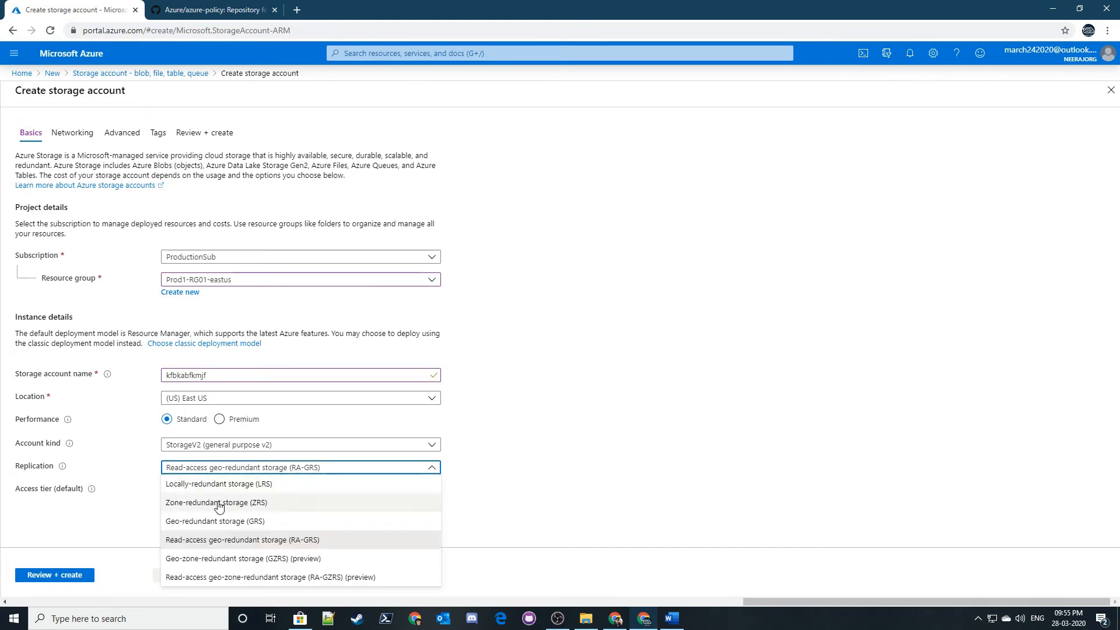
pyautogui.click(546, 483)
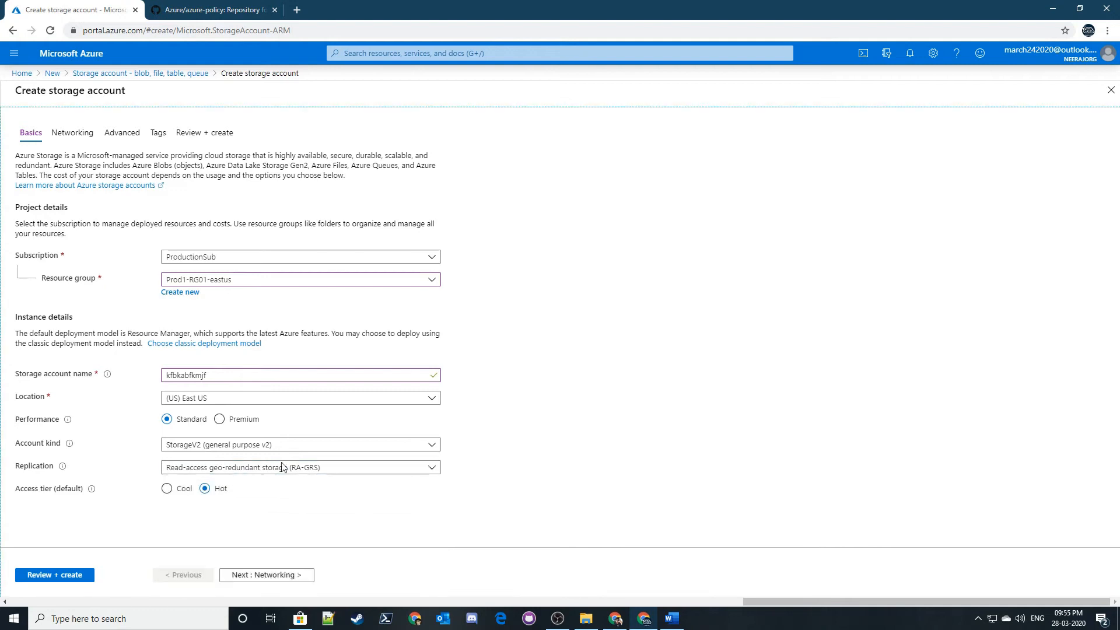
pyautogui.click(262, 471)
pyautogui.click(223, 520)
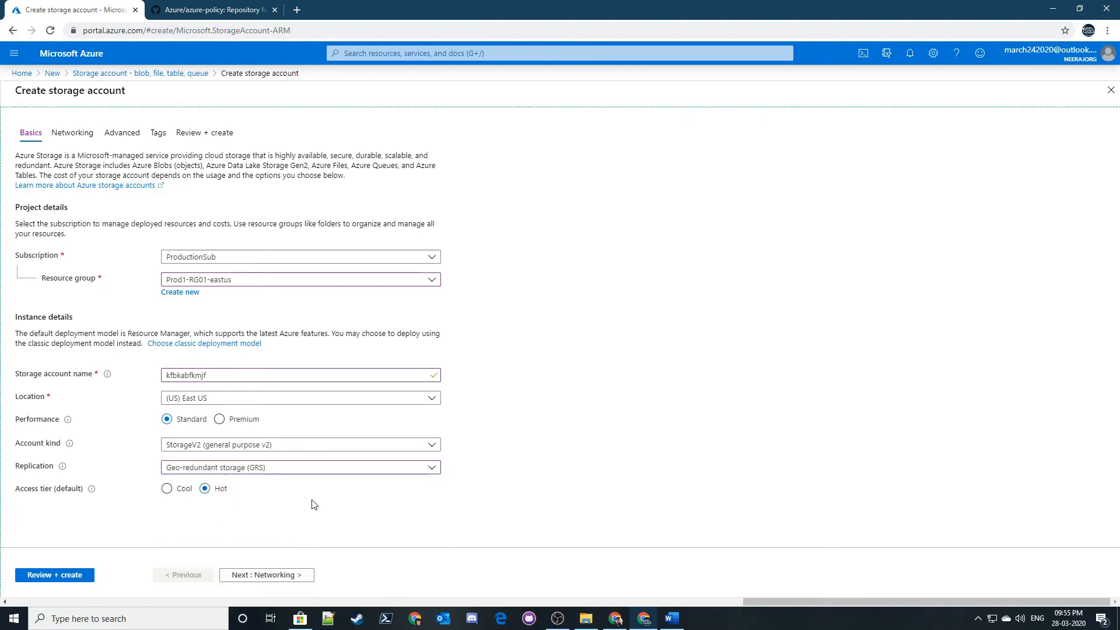
pyautogui.click(261, 471)
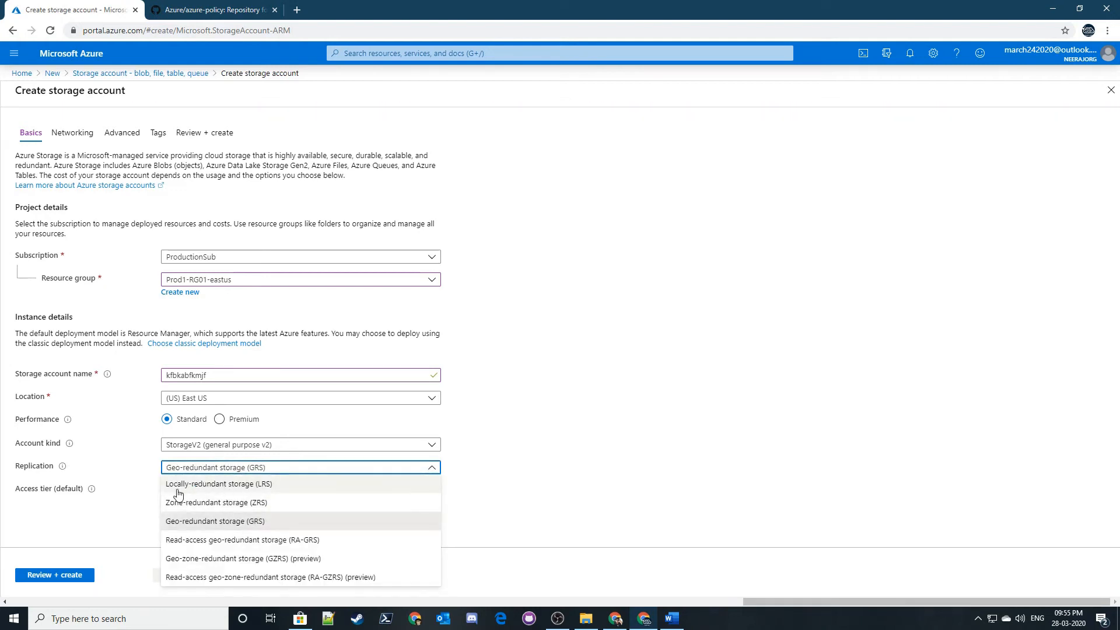
pyautogui.click(228, 523)
pyautogui.click(515, 436)
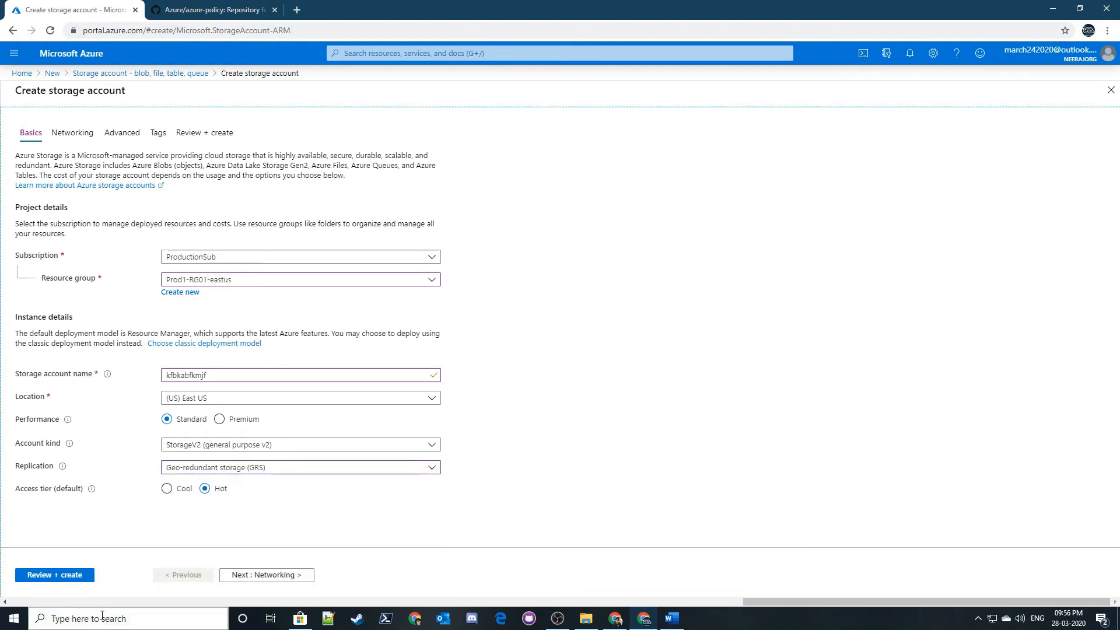
# - Submit the storage account settings for final review and validation, and check the portal notifications
pyautogui.click(31, 579)
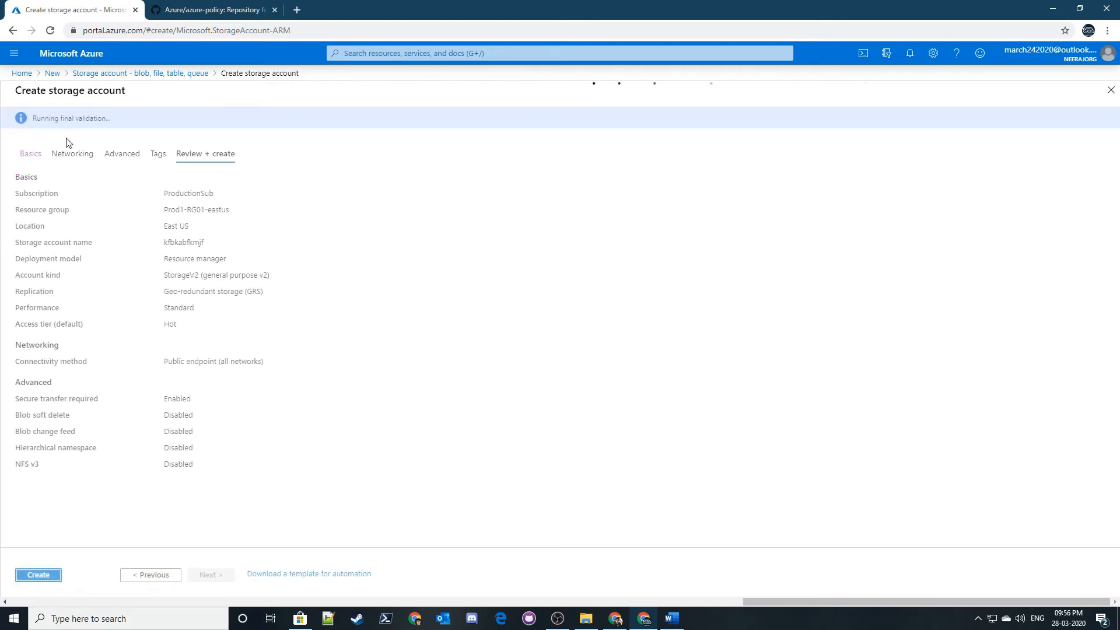
pyautogui.click(908, 55)
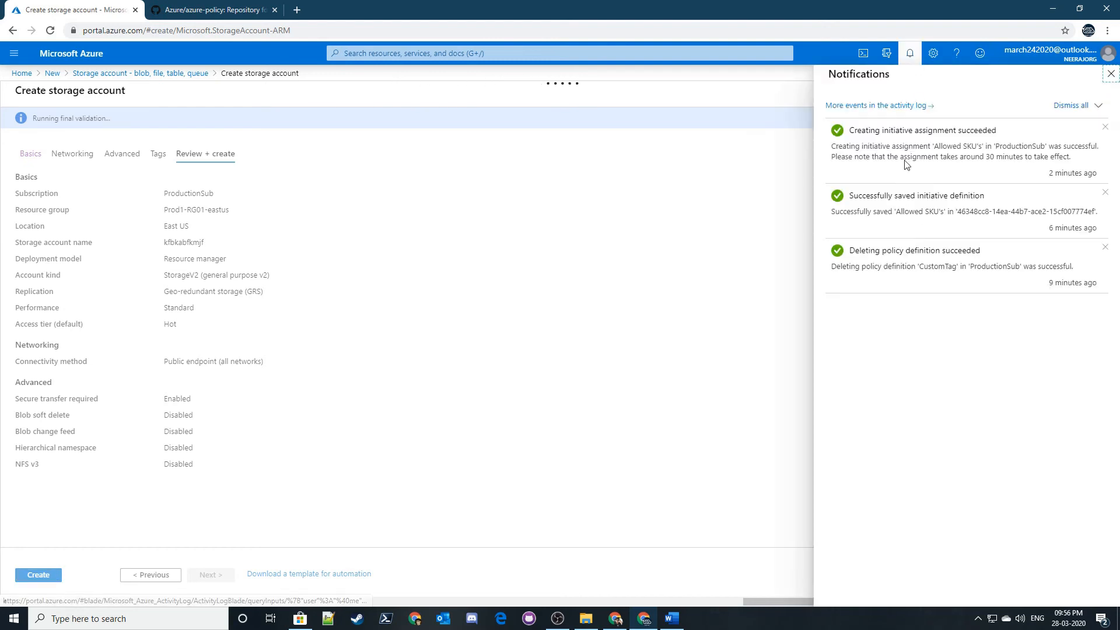
pyautogui.click(908, 56)
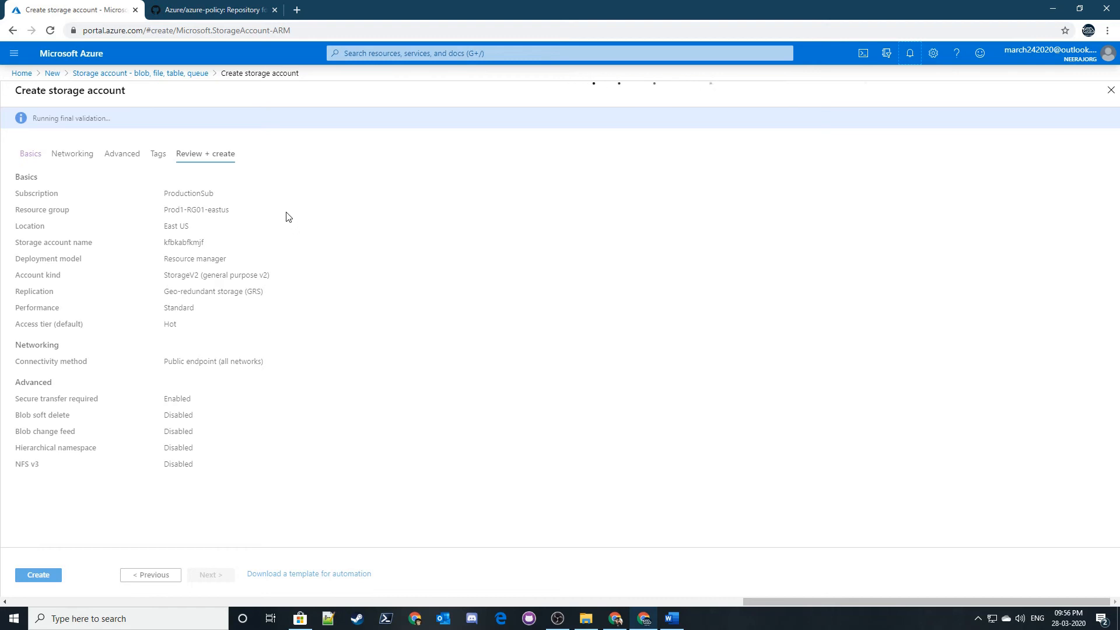
# - Close the GitHub azure-policy repository and load the Azure portal home page in a second browser tab
pyautogui.click(210, 10)
pyautogui.click(274, 10)
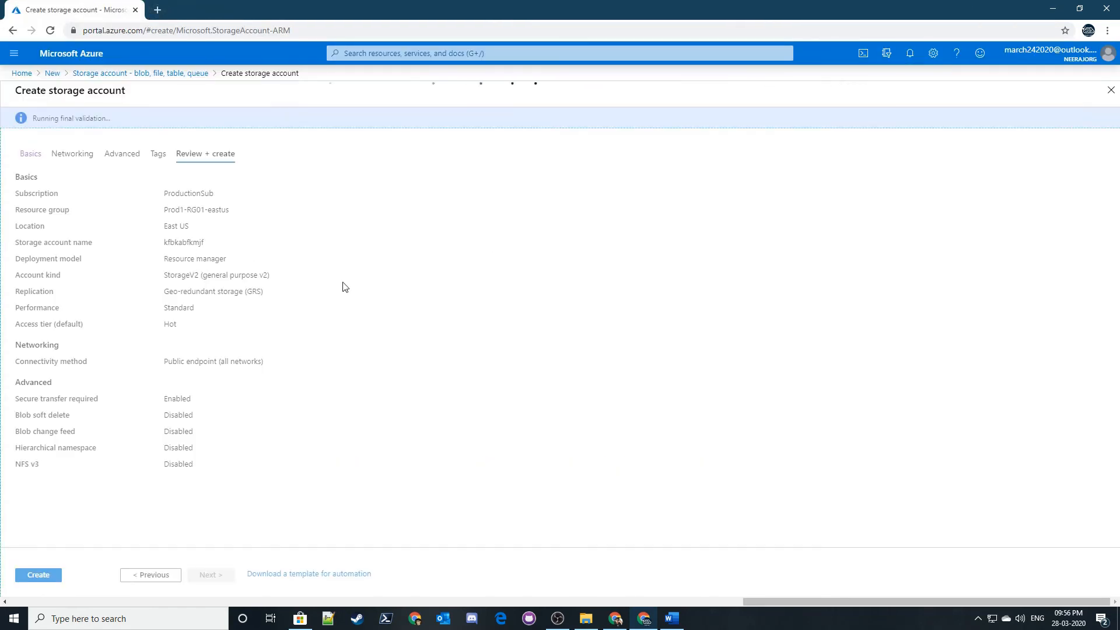
pyautogui.click(158, 10)
pyautogui.click(76, 49)
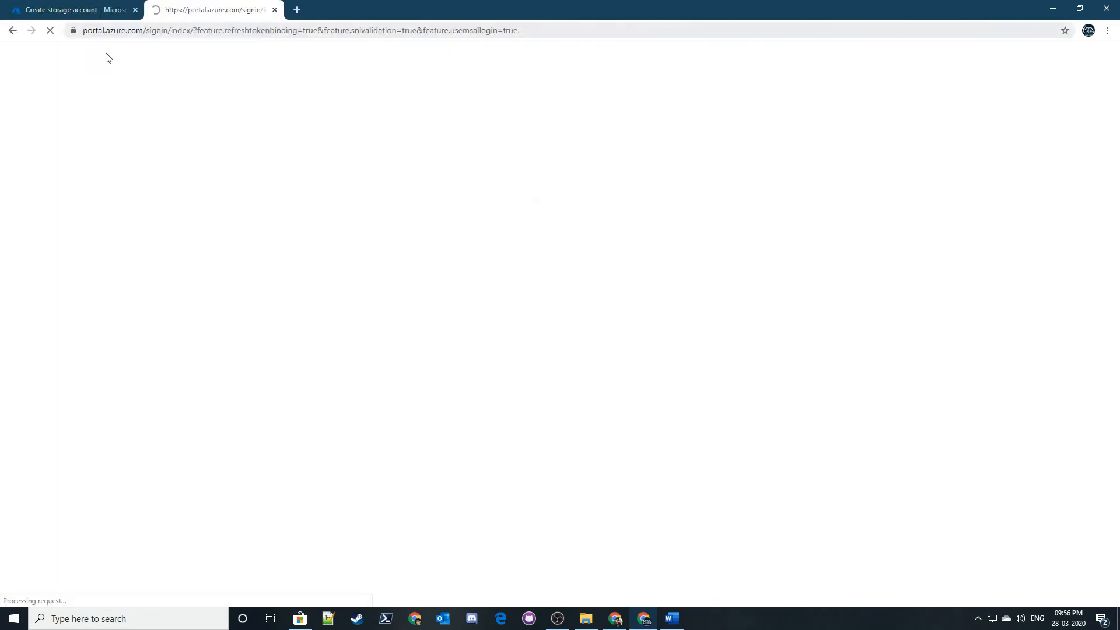
pyautogui.click(88, 10)
pyautogui.click(226, 6)
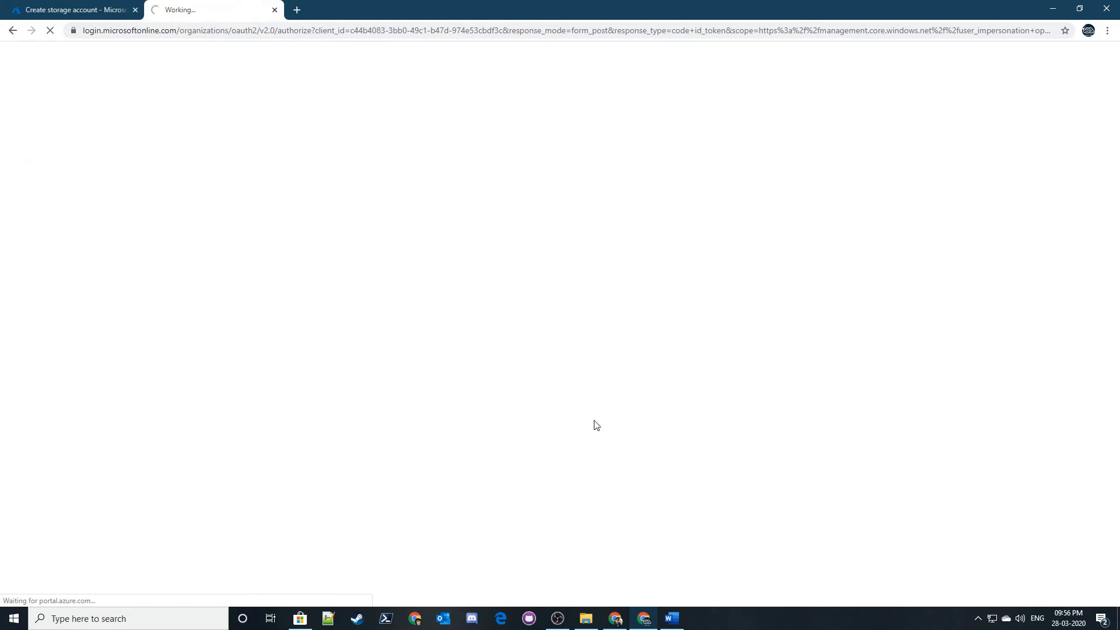
pyautogui.click(82, 10)
pyautogui.click(216, 10)
pyautogui.click(80, 13)
pyautogui.click(216, 10)
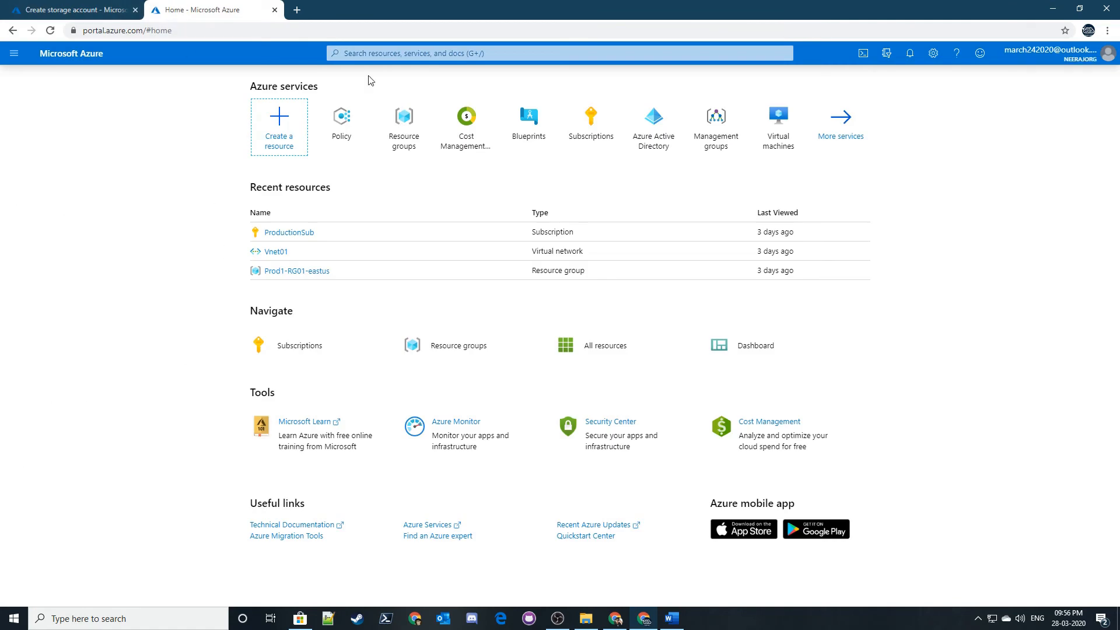
# - Open the Policy service in the second browser tab and create the validated storage account in the first
pyautogui.click(340, 122)
pyautogui.click(91, 3)
pyautogui.click(230, 8)
pyautogui.click(116, 7)
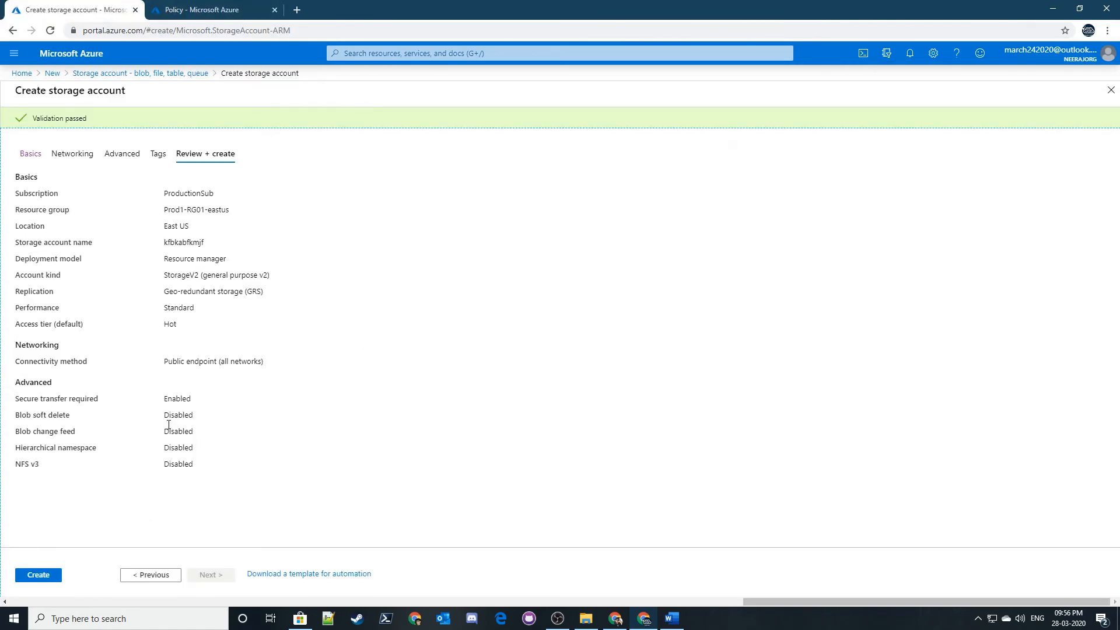
pyautogui.click(38, 574)
# - Open the policy assignments for ProductionSub in the second browser tab and return to the storage account creation
pyautogui.hotkey('ctrl', 'Tab')
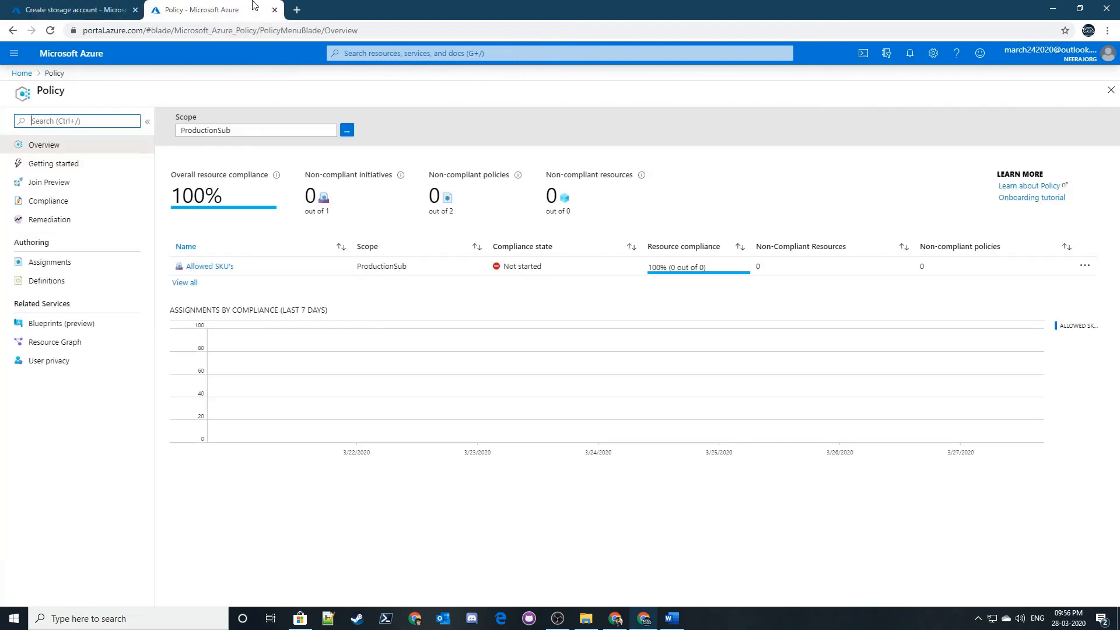
pyautogui.click(58, 261)
pyautogui.click(25, 4)
pyautogui.click(214, 4)
pyautogui.click(111, 6)
# - Check the storage account deployment in the notifications, recheck the policy assignments, and open the deployment's overview
pyautogui.click(910, 55)
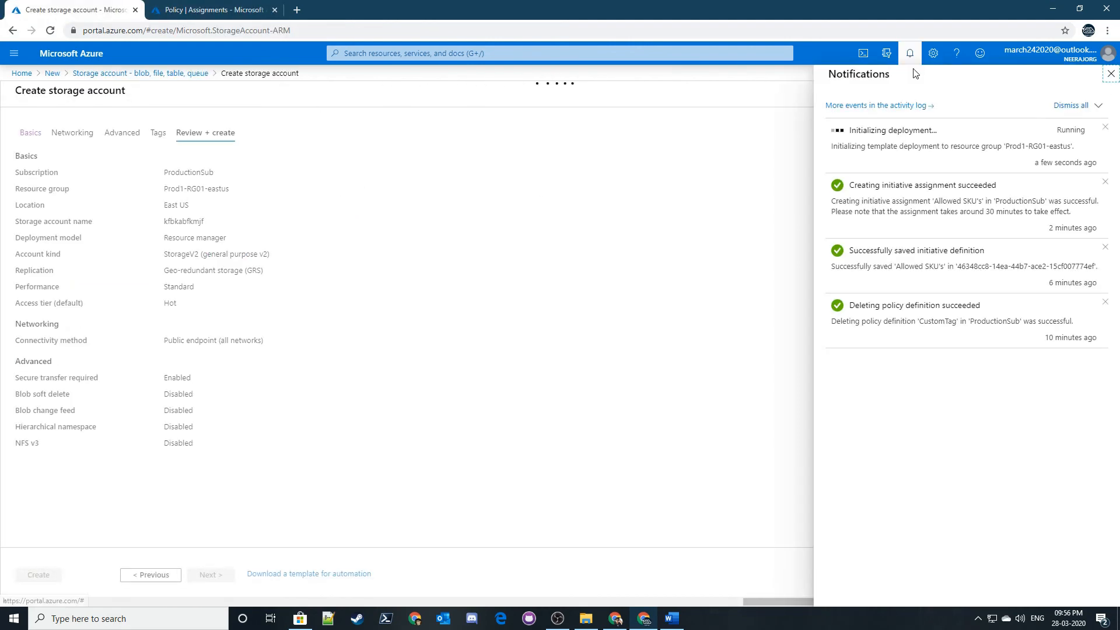
pyautogui.click(225, 8)
pyautogui.click(280, 356)
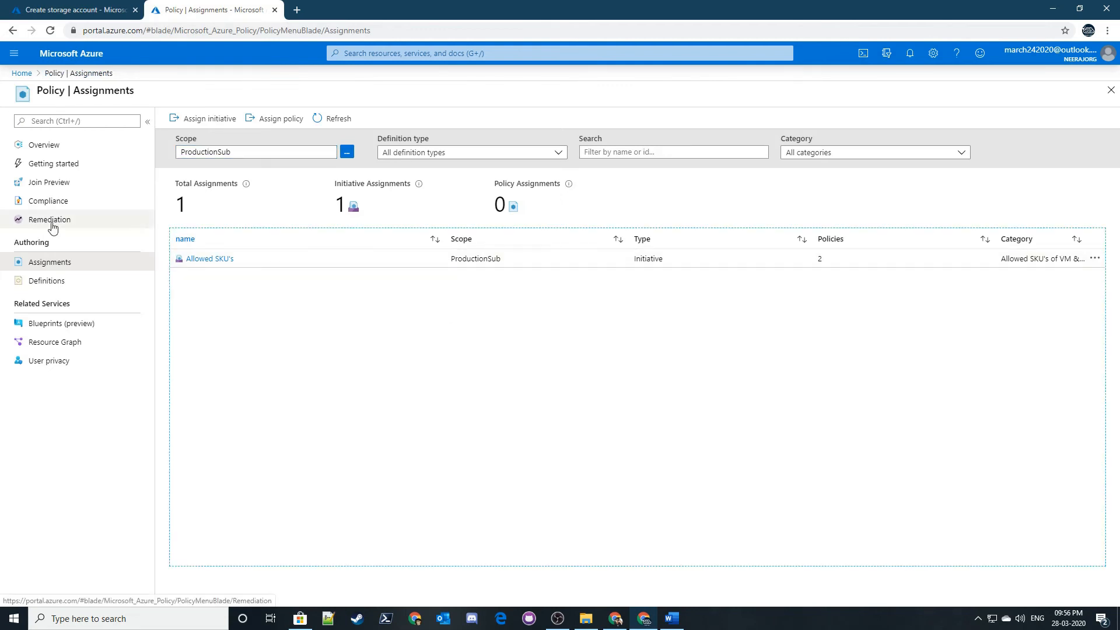
pyautogui.click(13, 5)
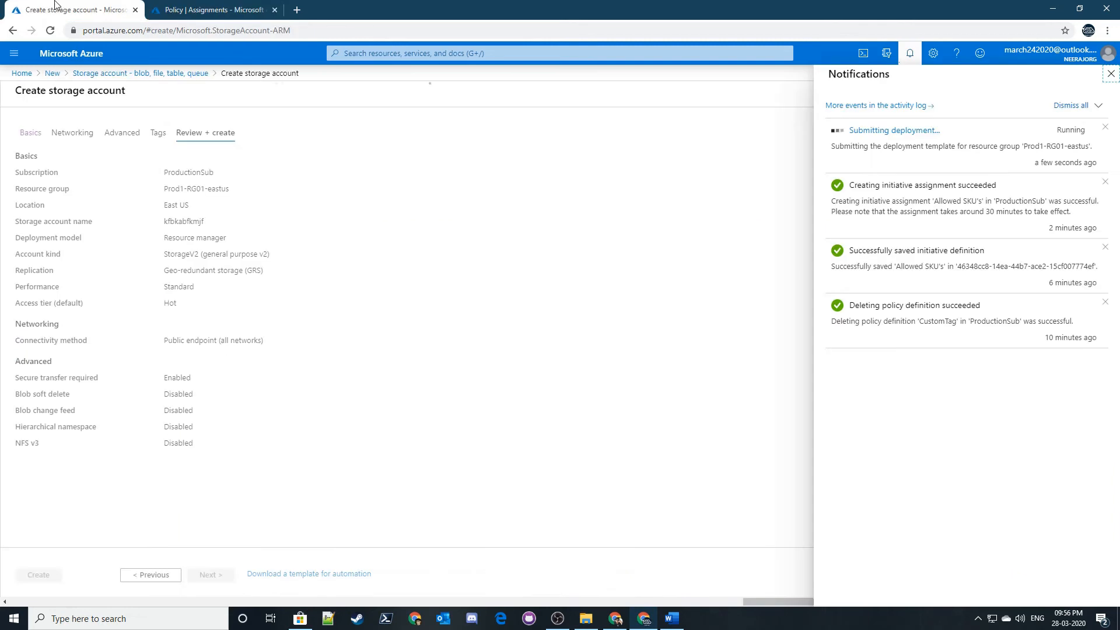
pyautogui.doubleClick(971, 146)
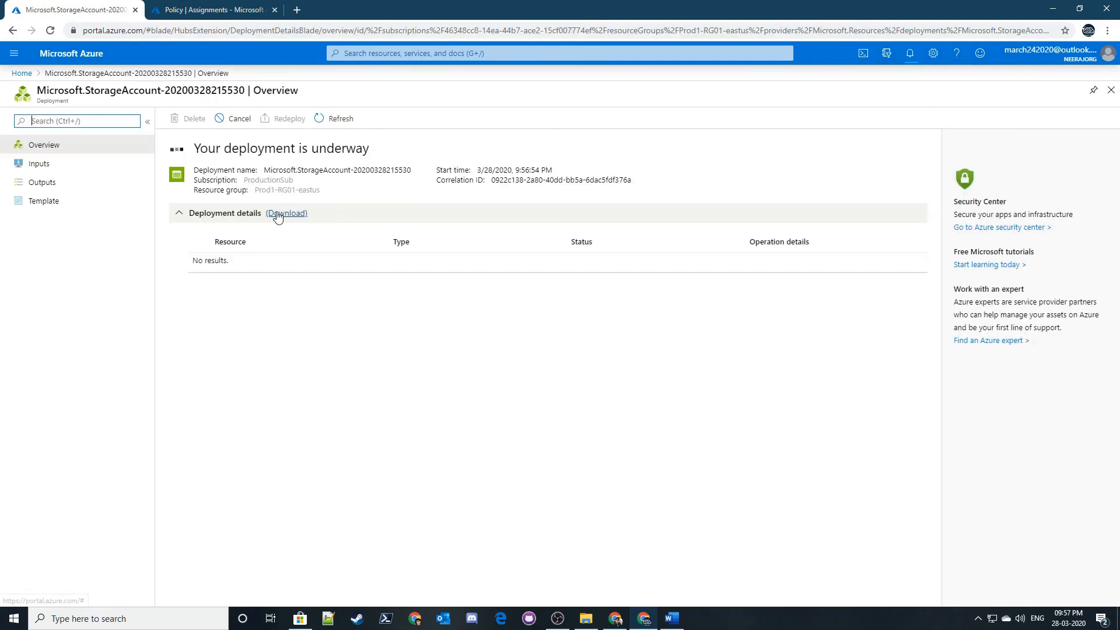
pyautogui.click(294, 318)
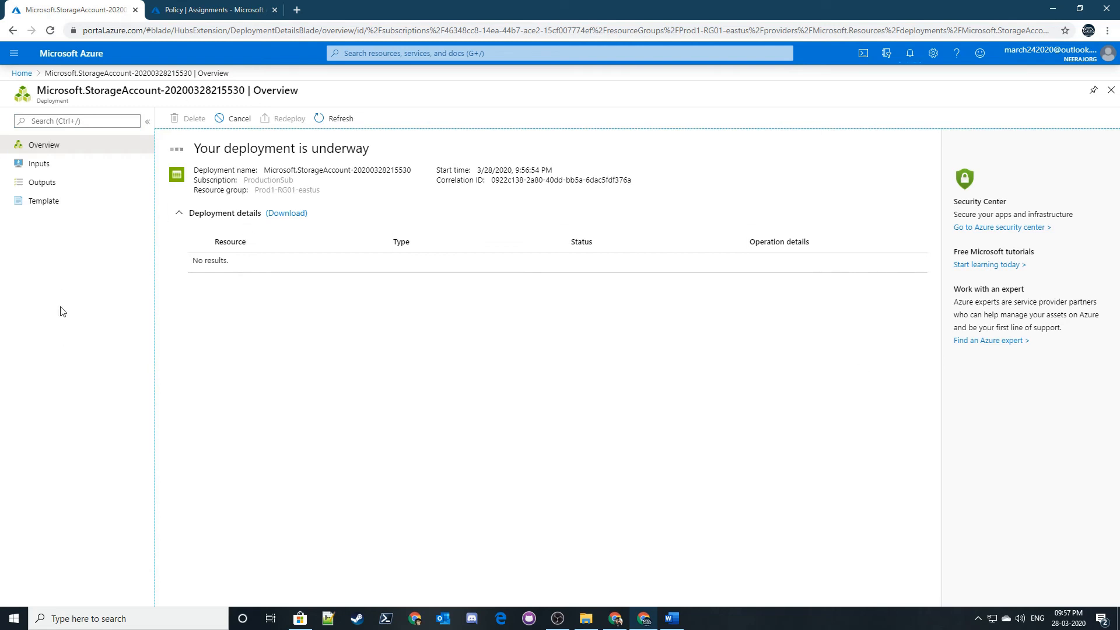
# - Compare the ProductionSub policy assignments with the storage account deployment, and open the deployment's error details
pyautogui.hotkey('ctrl', 'Tab')
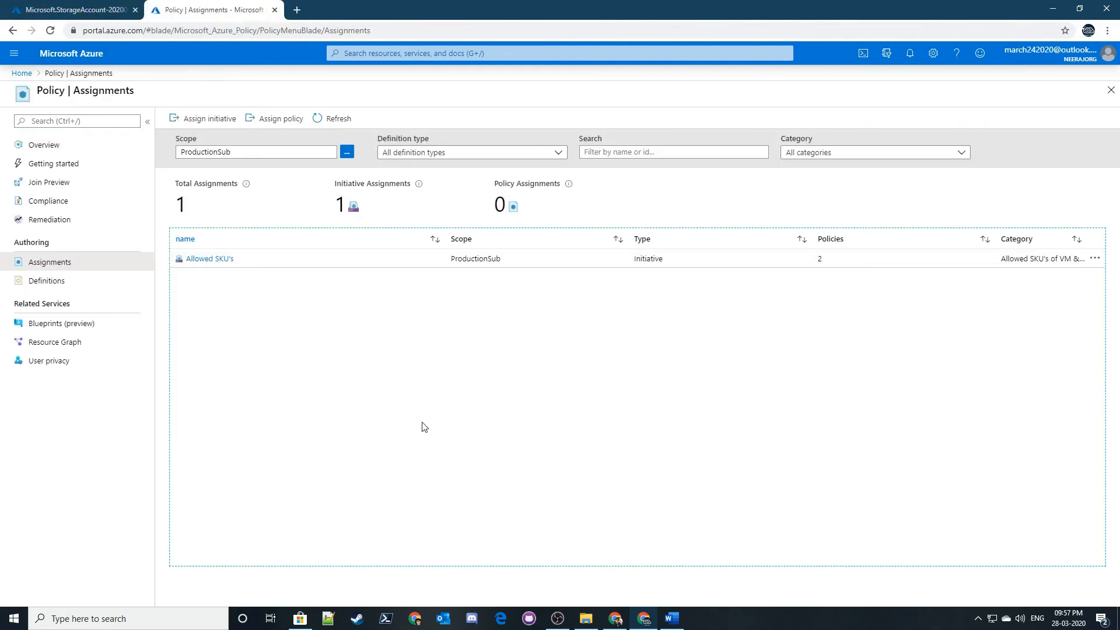
pyautogui.hotkey('ctrl', 'Tab')
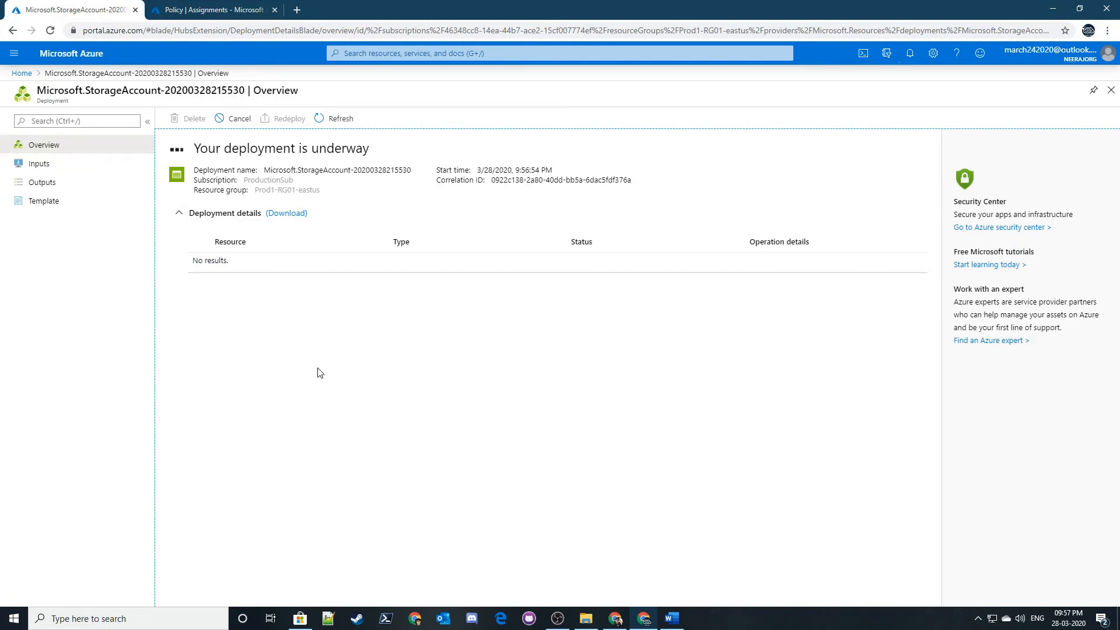
pyautogui.hotkey('ctrl', 'Tab')
pyautogui.hotkey('ctrl', 'Tab')
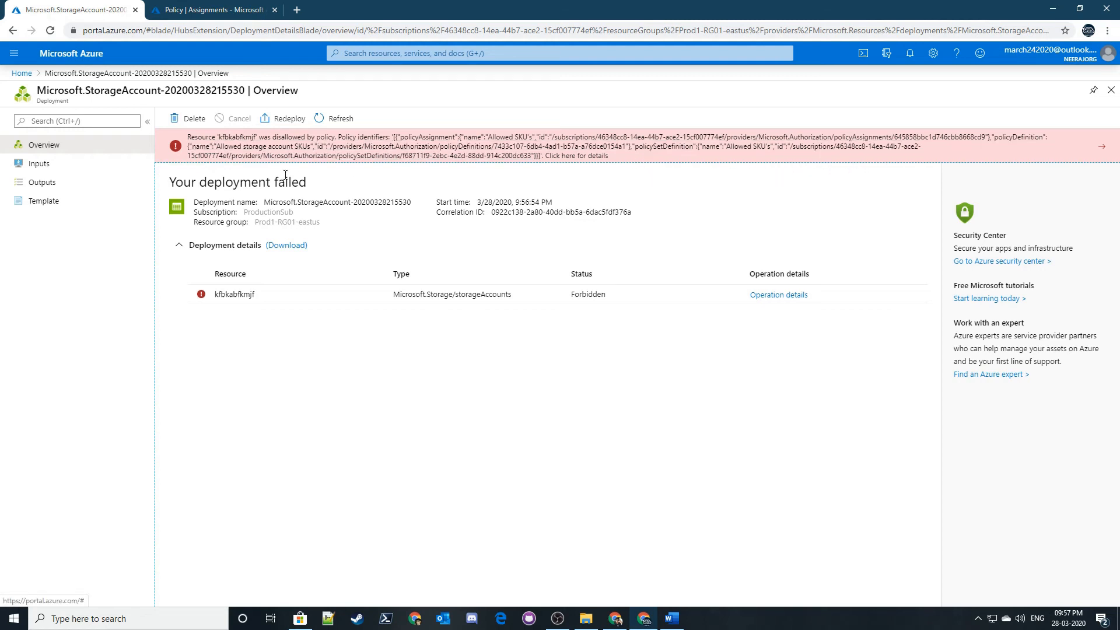
pyautogui.click(564, 156)
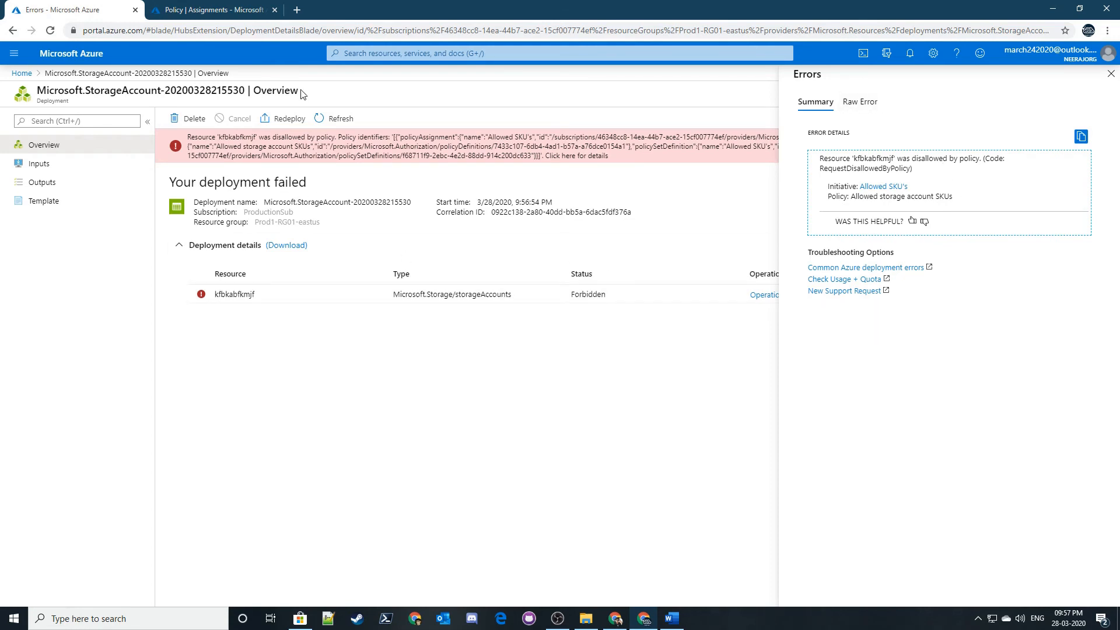
pyautogui.click(319, 352)
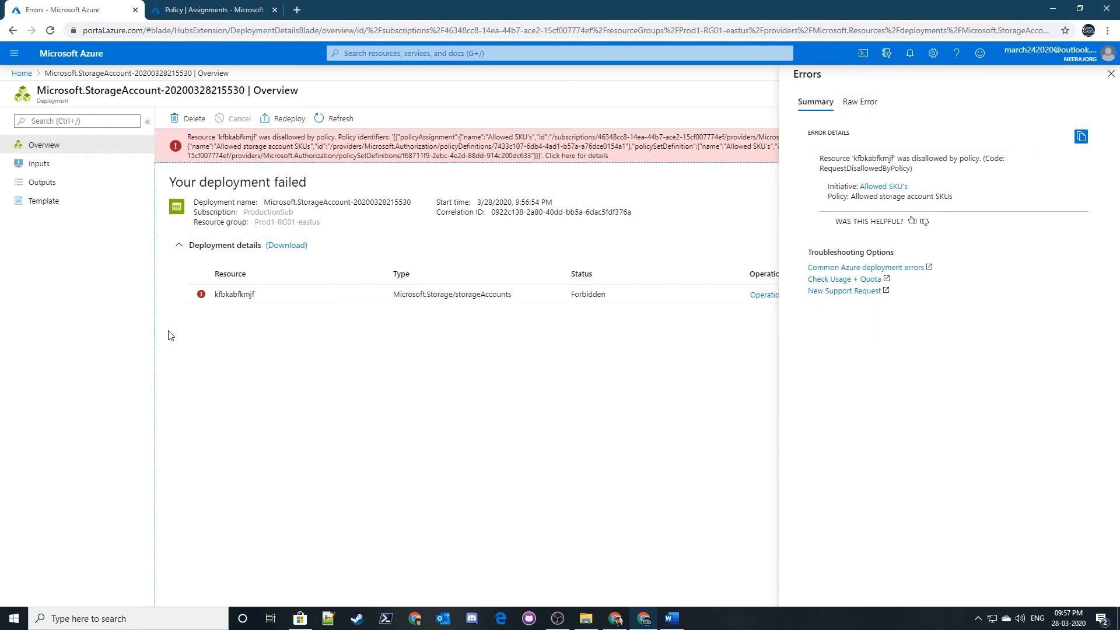
# - Return to the portal home page and open the Prod1-RG01-eastus resource group
pyautogui.click(22, 74)
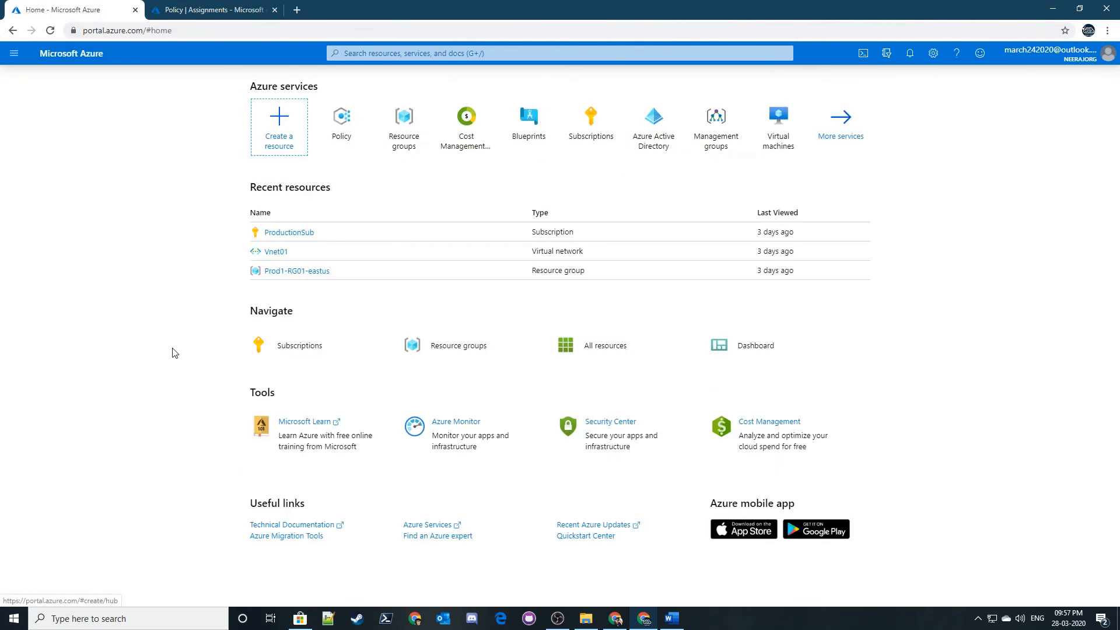
pyautogui.click(356, 135)
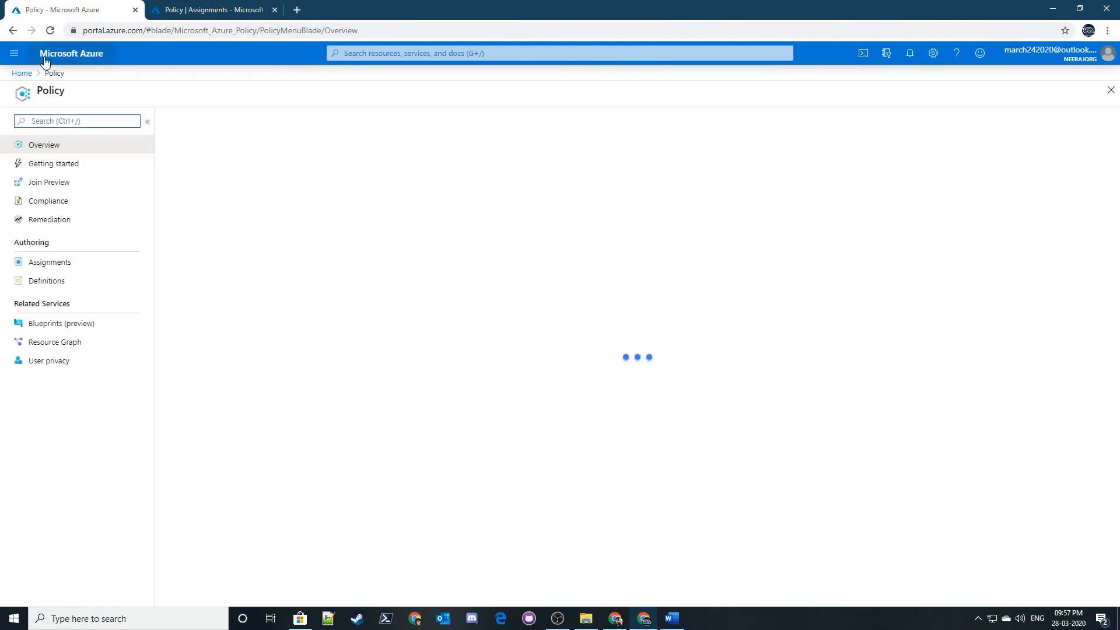
pyautogui.click(21, 73)
pyautogui.click(403, 121)
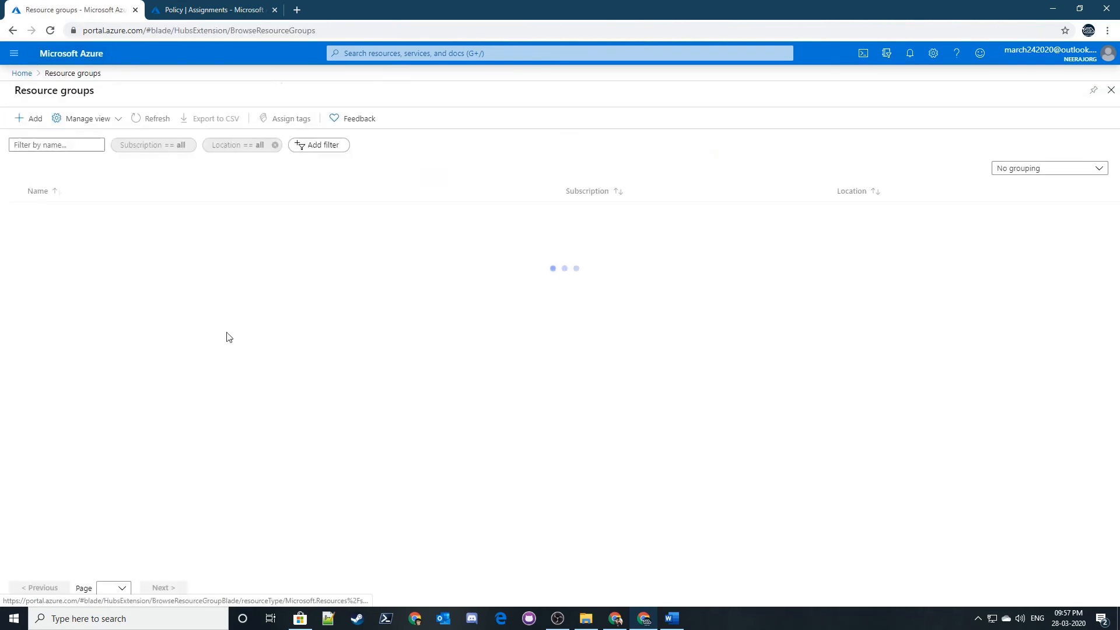
pyautogui.click(78, 231)
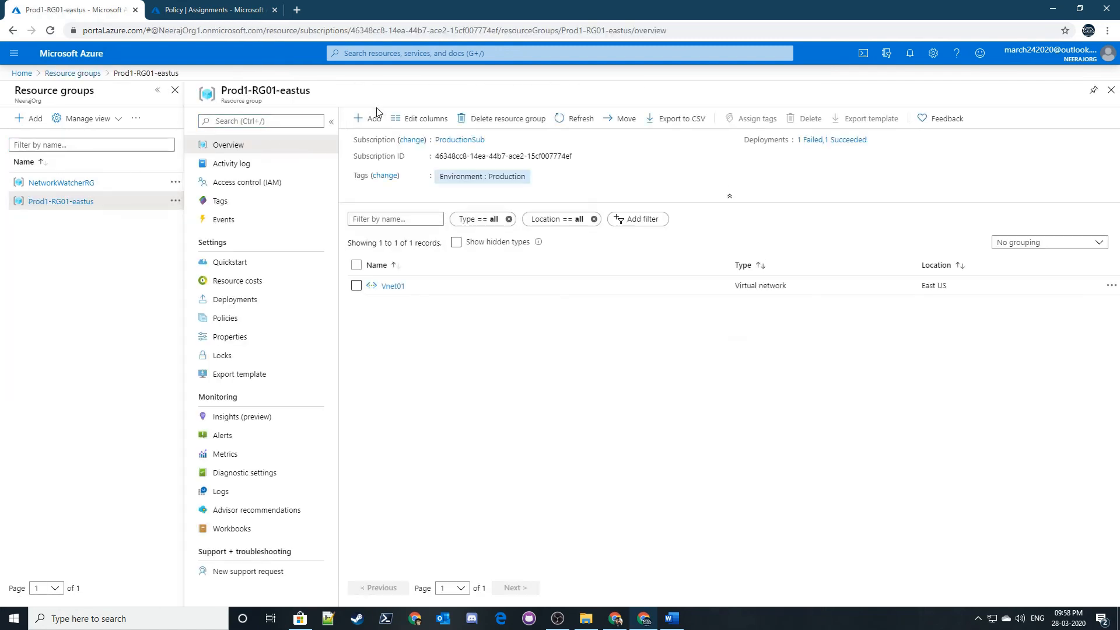
# - Add a resource to the group by searching the Marketplace for "storage account" and starting its creation
pyautogui.click(366, 117)
pyautogui.click(159, 117)
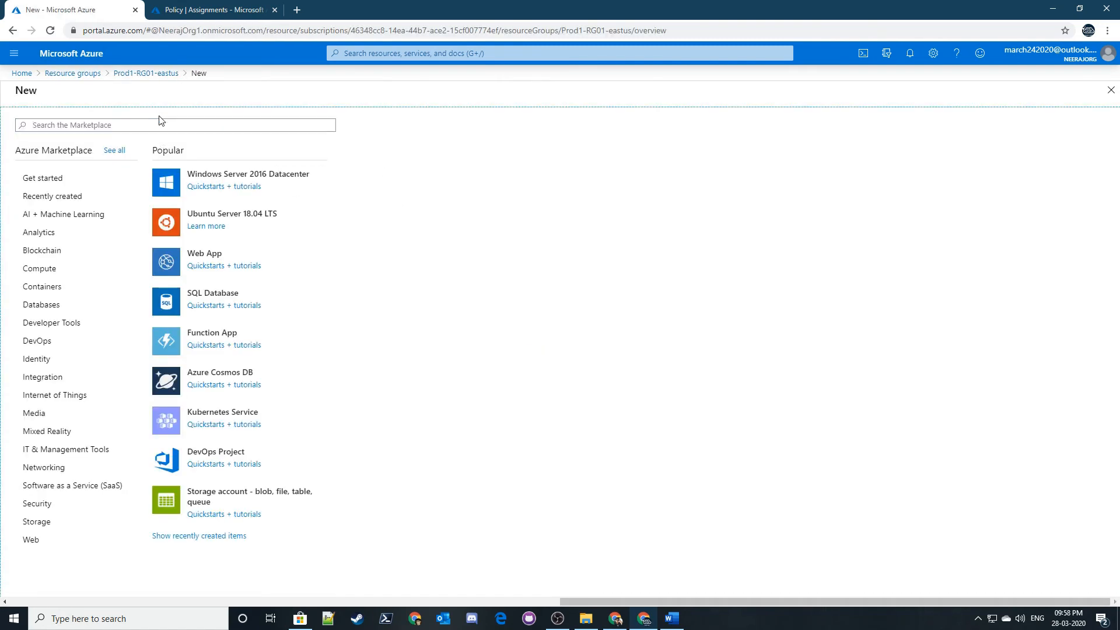
pyautogui.click(151, 125)
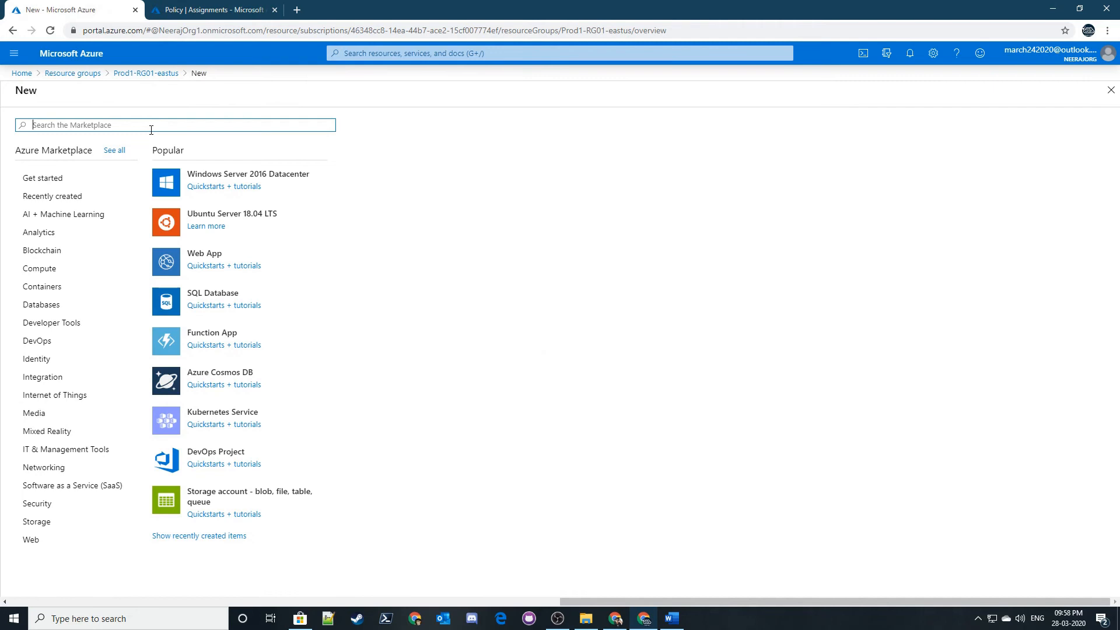
pyautogui.write('storage account')
pyautogui.click(140, 142)
pyautogui.click(97, 167)
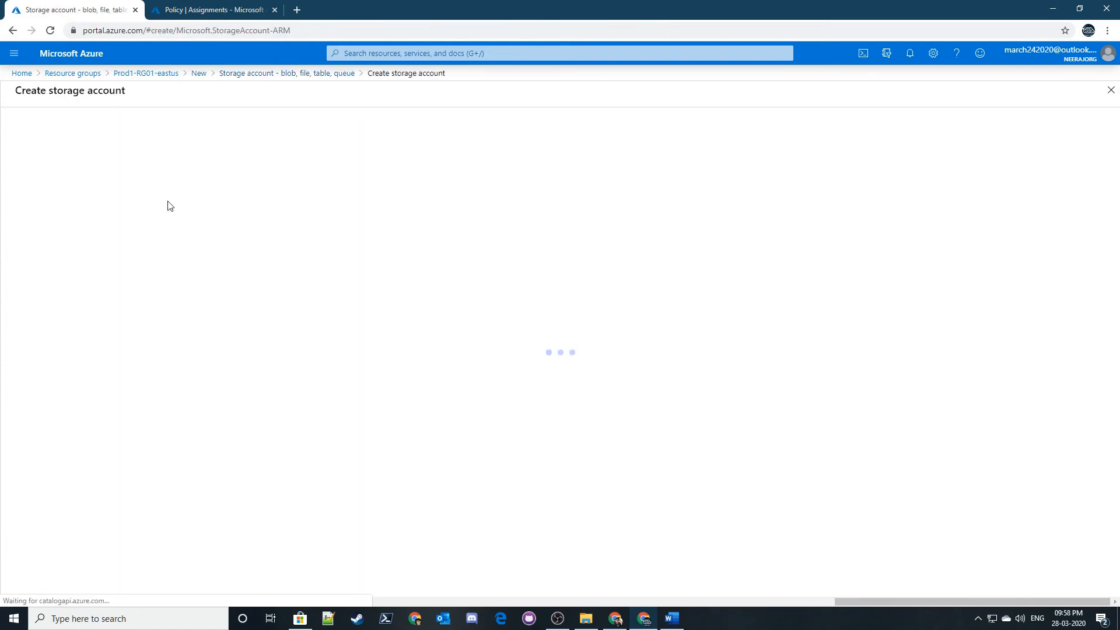
# - Create the storage account asfsafgg with locally-redundant storage (LRS) replication, and check its deployment in the notifications
pyautogui.click(192, 376)
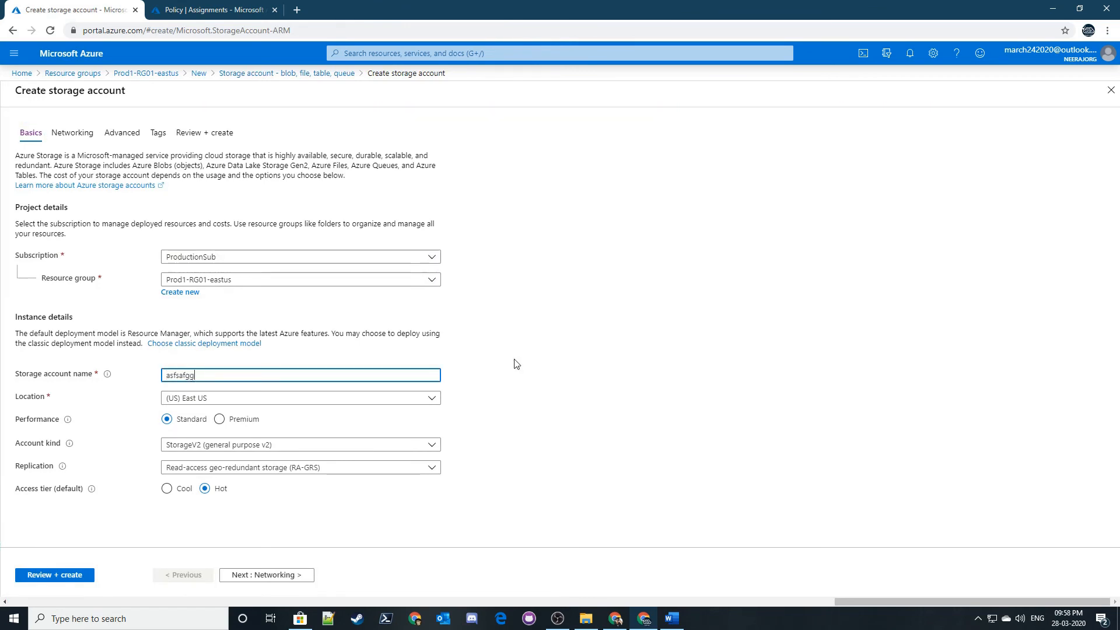
pyautogui.click(227, 470)
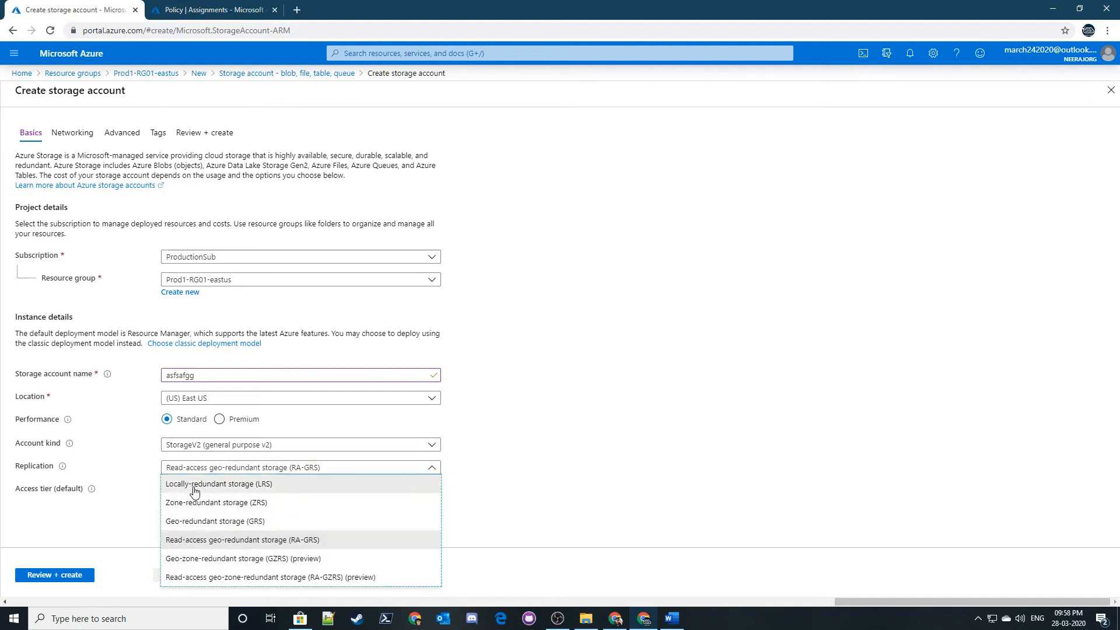
pyautogui.click(195, 492)
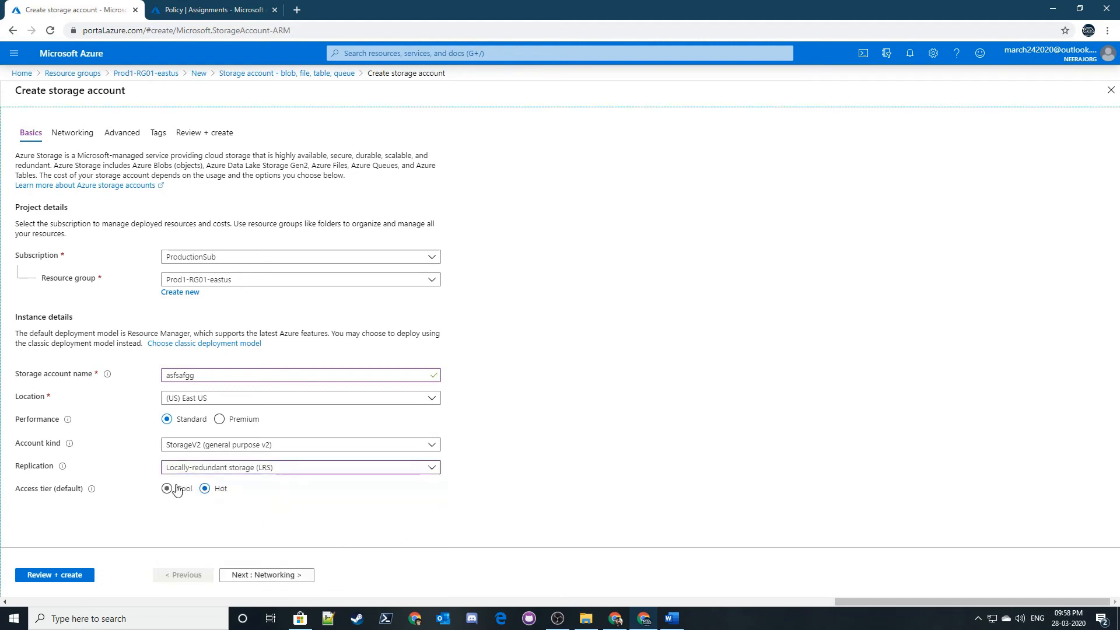
pyautogui.click(30, 578)
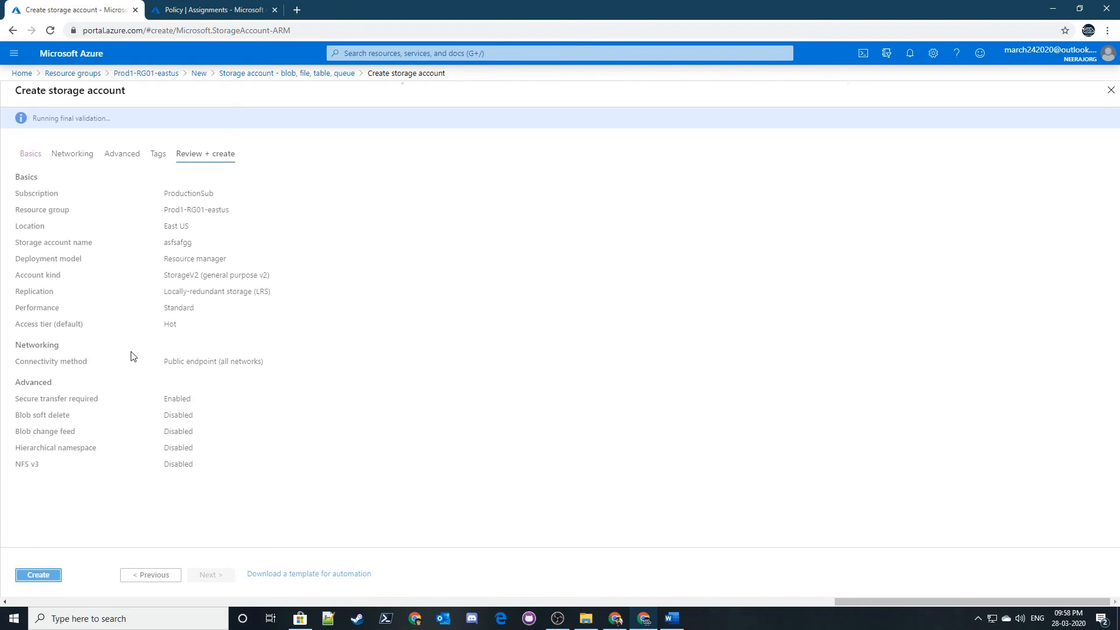
pyautogui.click(36, 576)
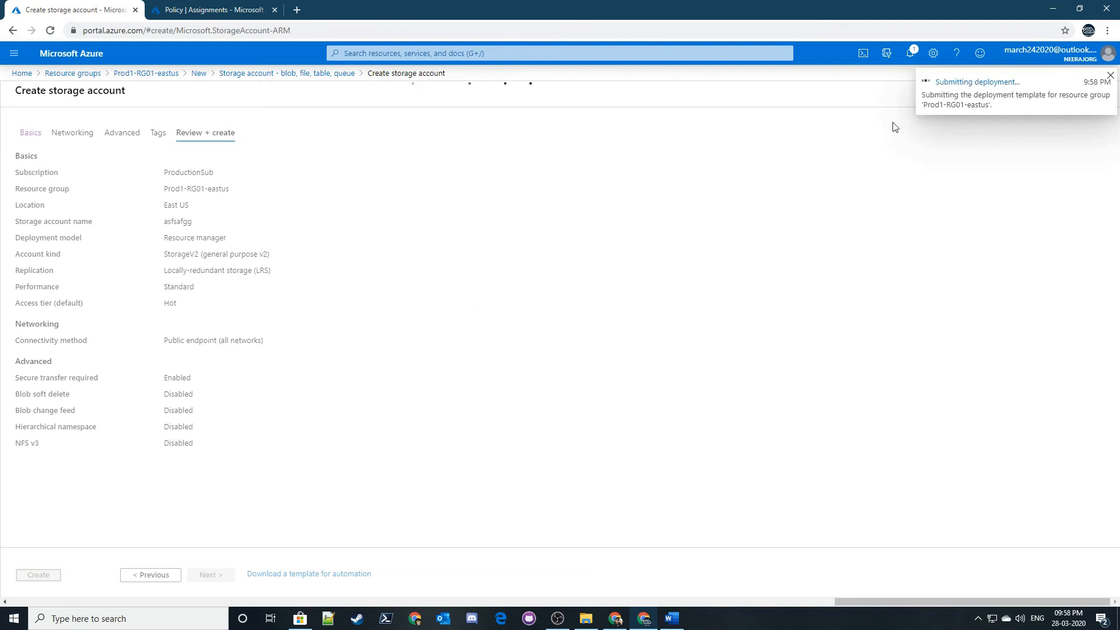
pyautogui.click(910, 53)
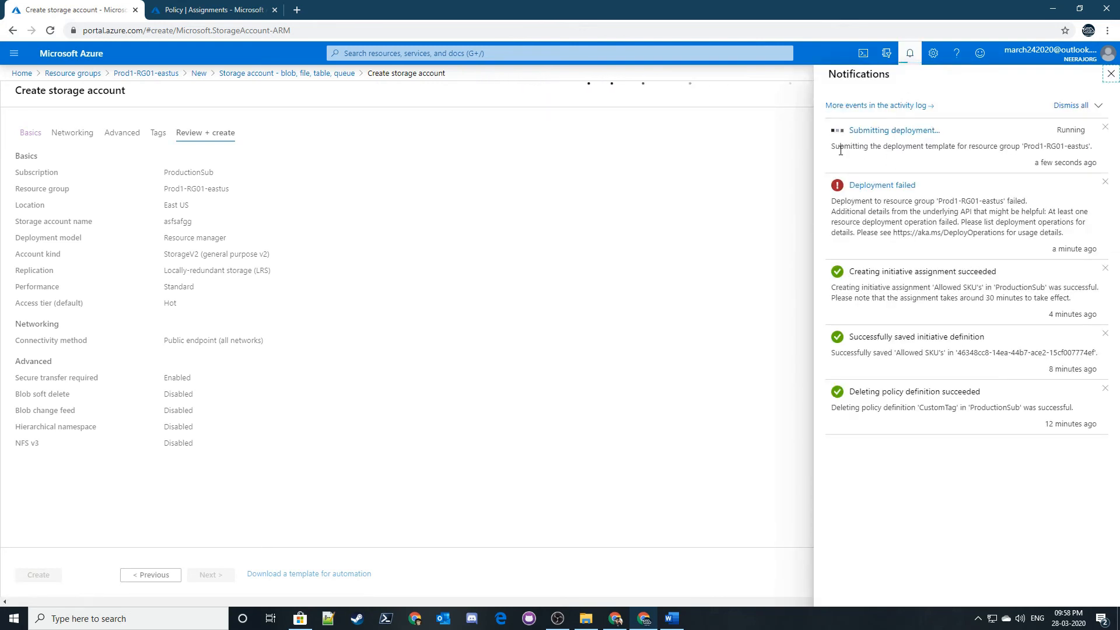
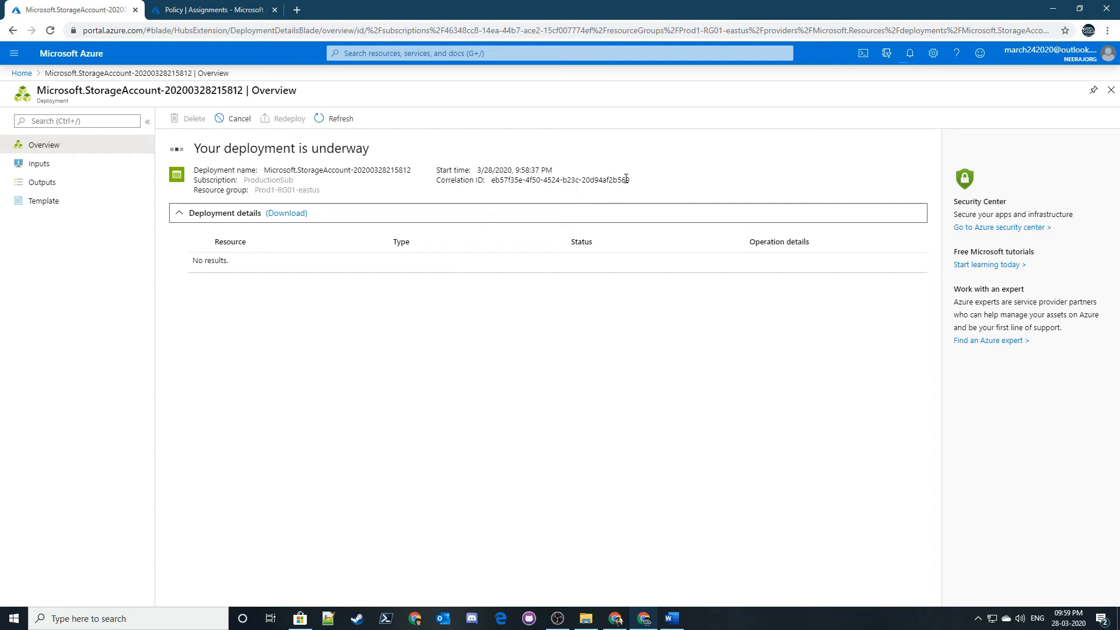
pyautogui.click(909, 53)
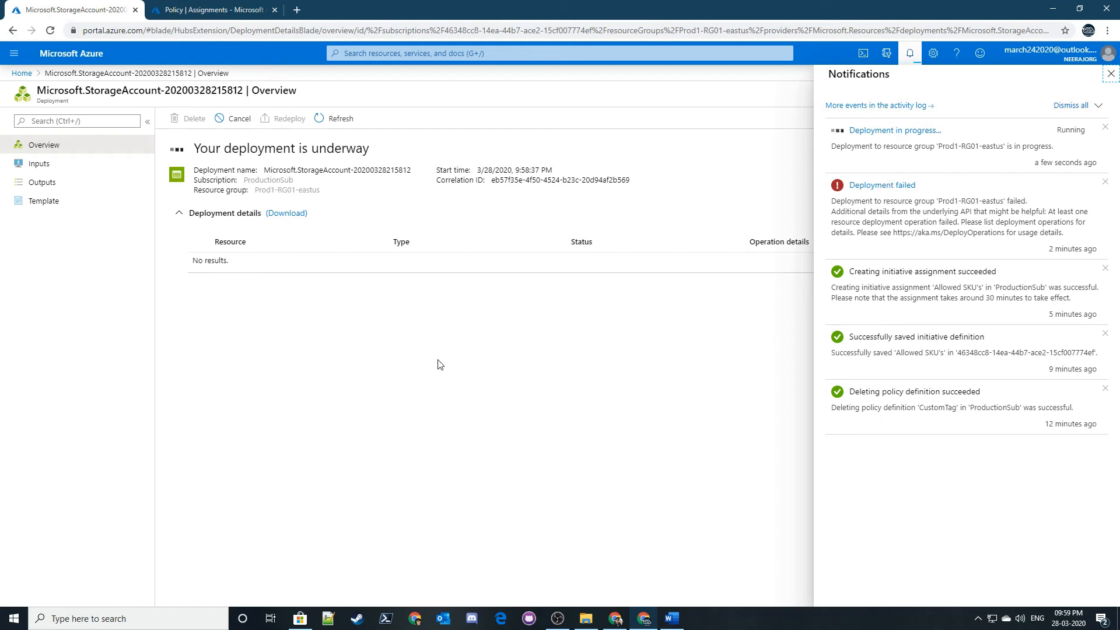
# - Check the refreshed policy remediation page for ProductionSub in the second browser tab, and reopen the policy assignments
pyautogui.click(211, 10)
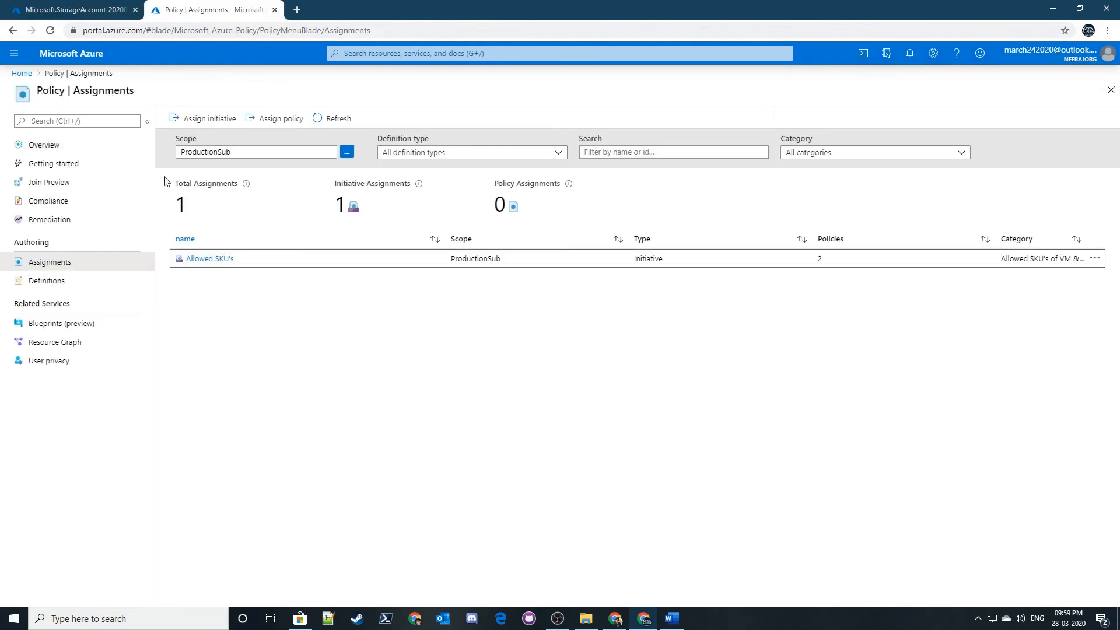
pyautogui.click(51, 220)
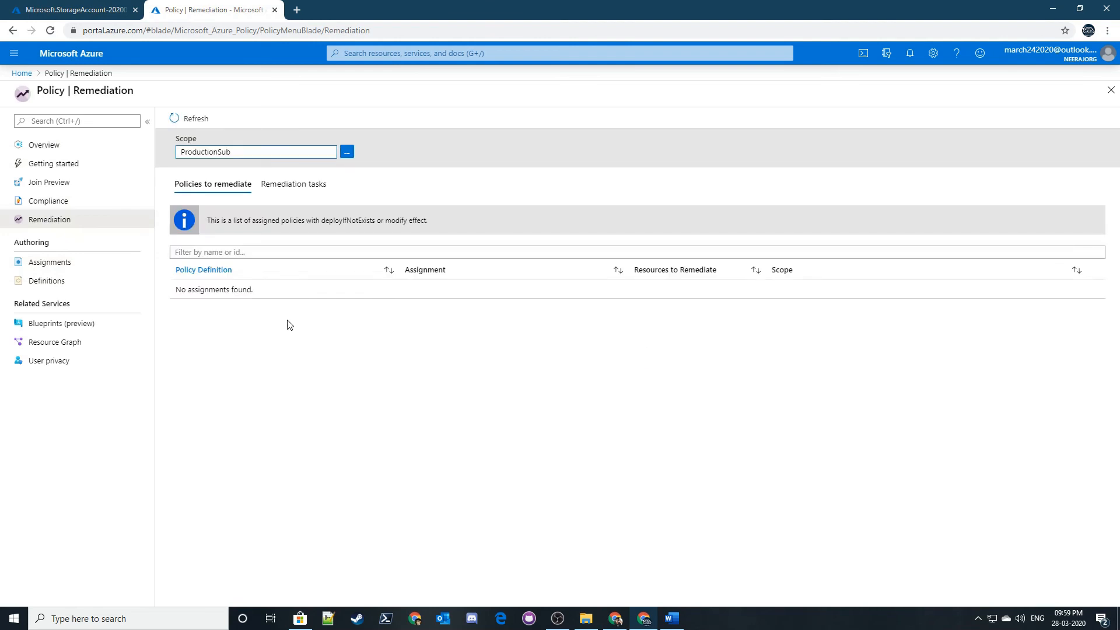
pyautogui.click(195, 118)
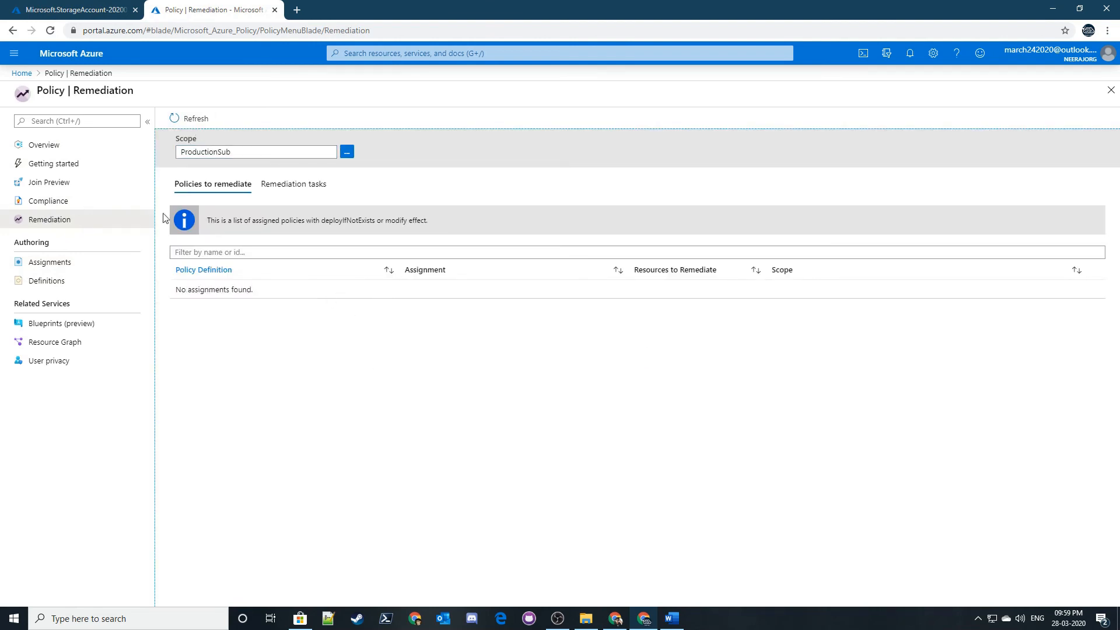
pyautogui.click(204, 117)
pyautogui.click(75, 268)
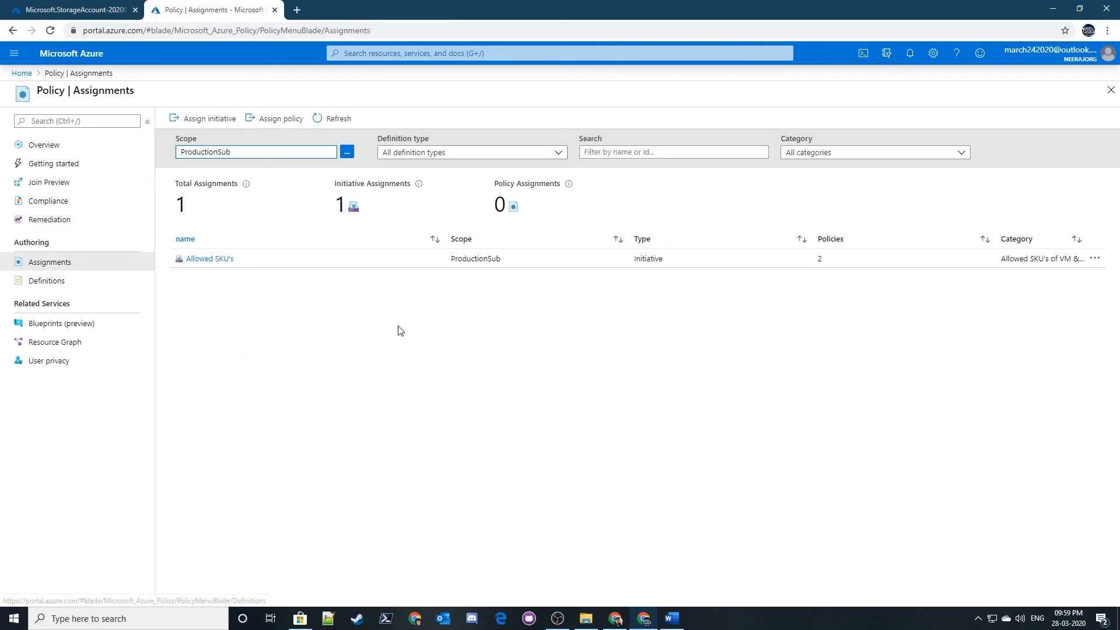
# - Filter the policy definitions by "tag" and review the "Require a tag and its value on resources" definition
pyautogui.click(74, 281)
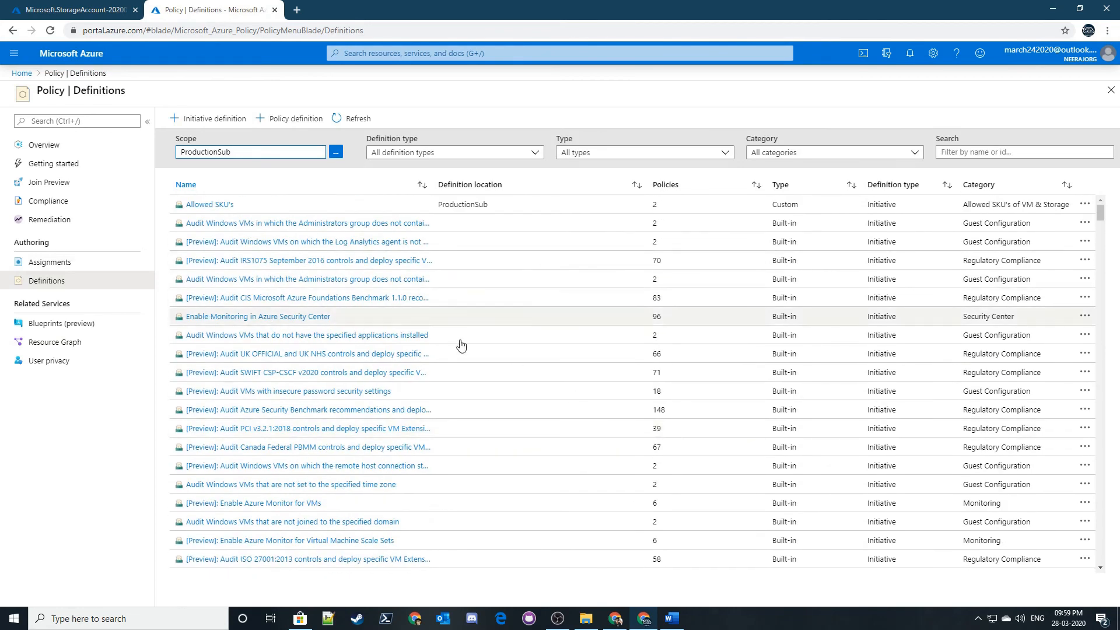
pyautogui.scroll(-5, 476, 361)
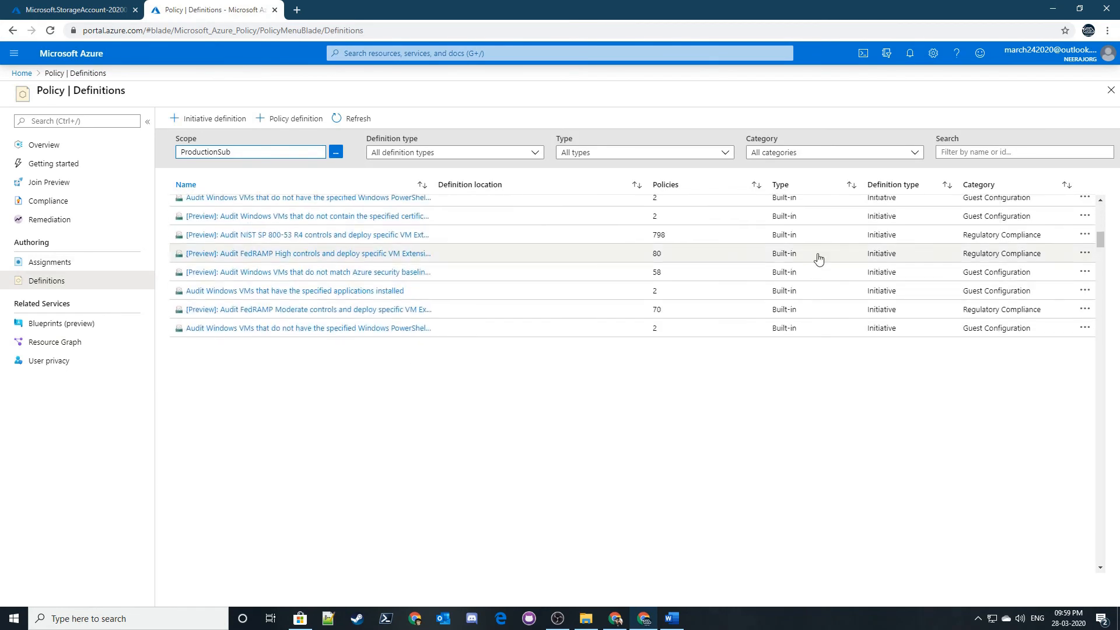
pyautogui.click(985, 152)
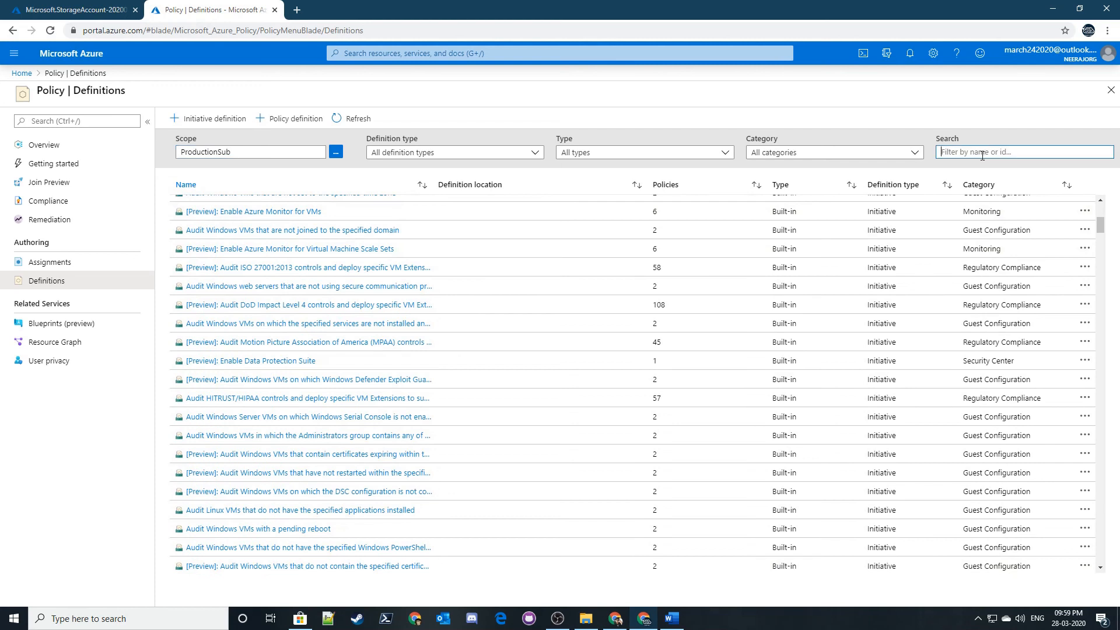
pyautogui.write('tag')
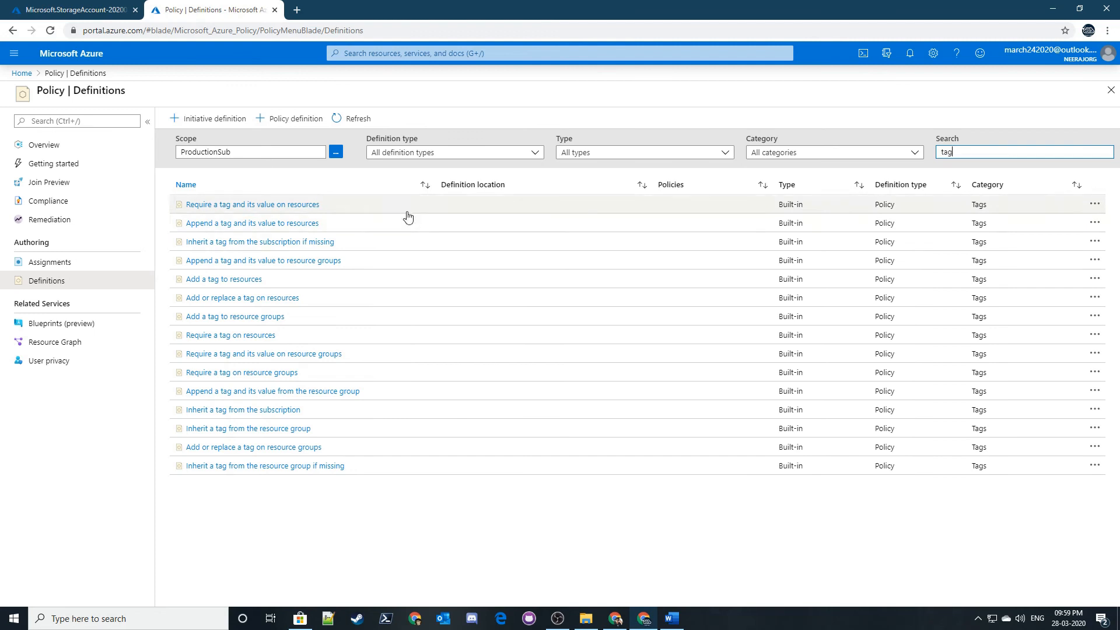
pyautogui.click(296, 205)
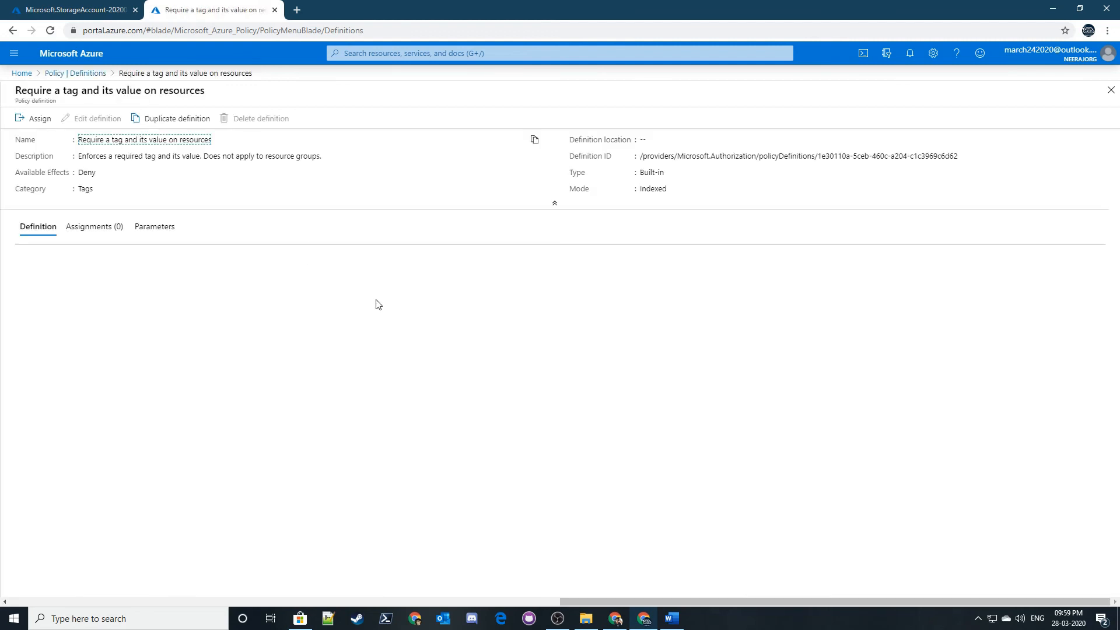
pyautogui.scroll(-5, 222, 315)
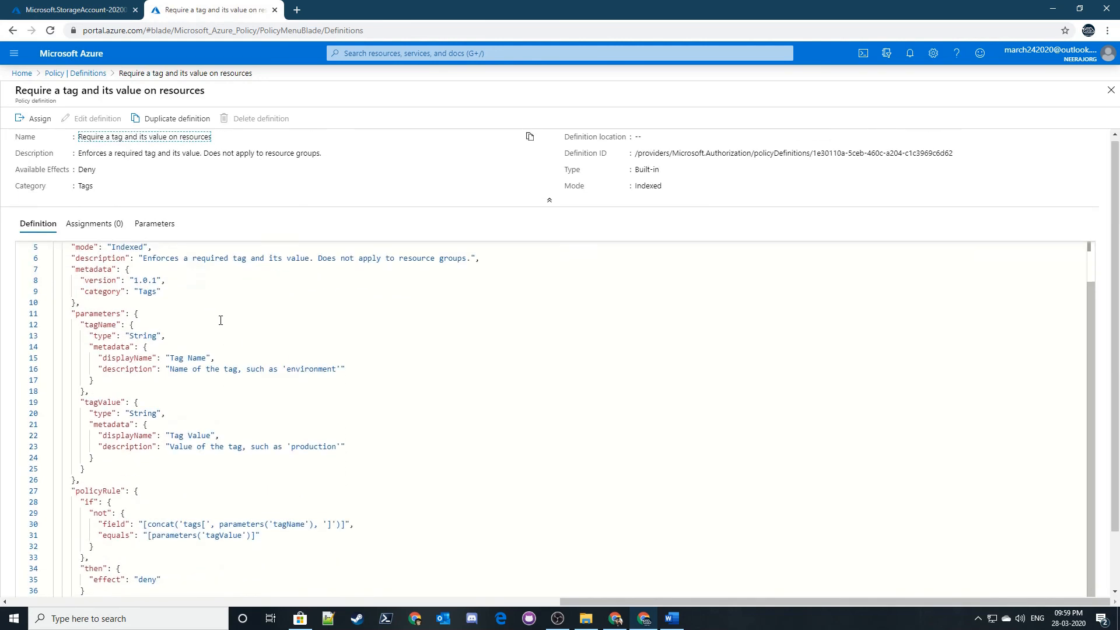
pyautogui.scroll(5, 220, 330)
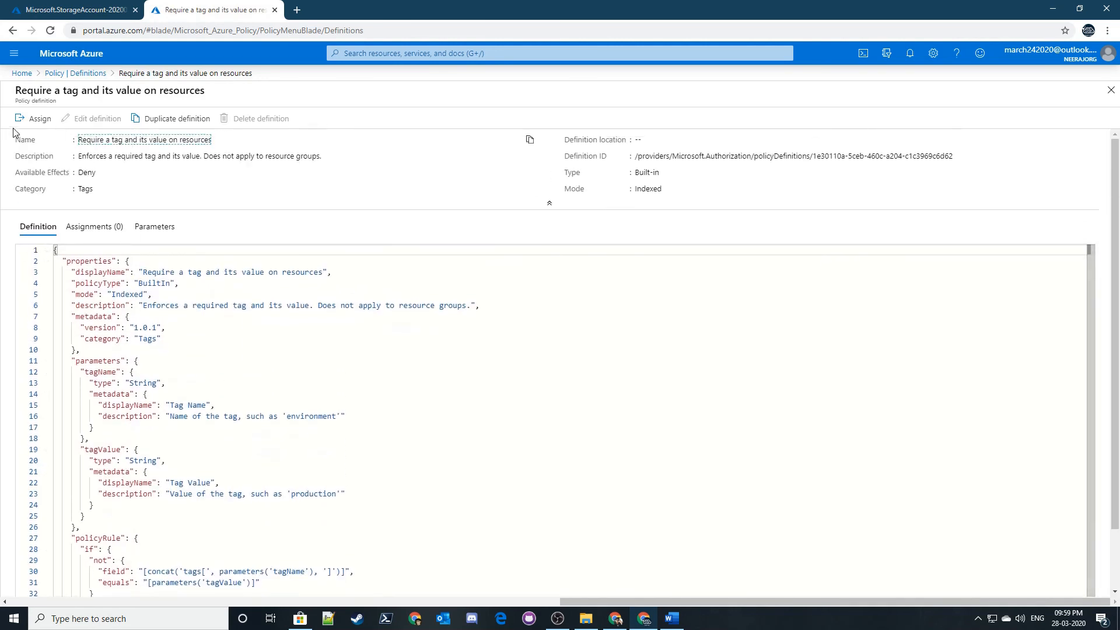
# - Start assigning the tag policy and set its scope to the ProductionSub subscription without a resource group
pyautogui.click(34, 118)
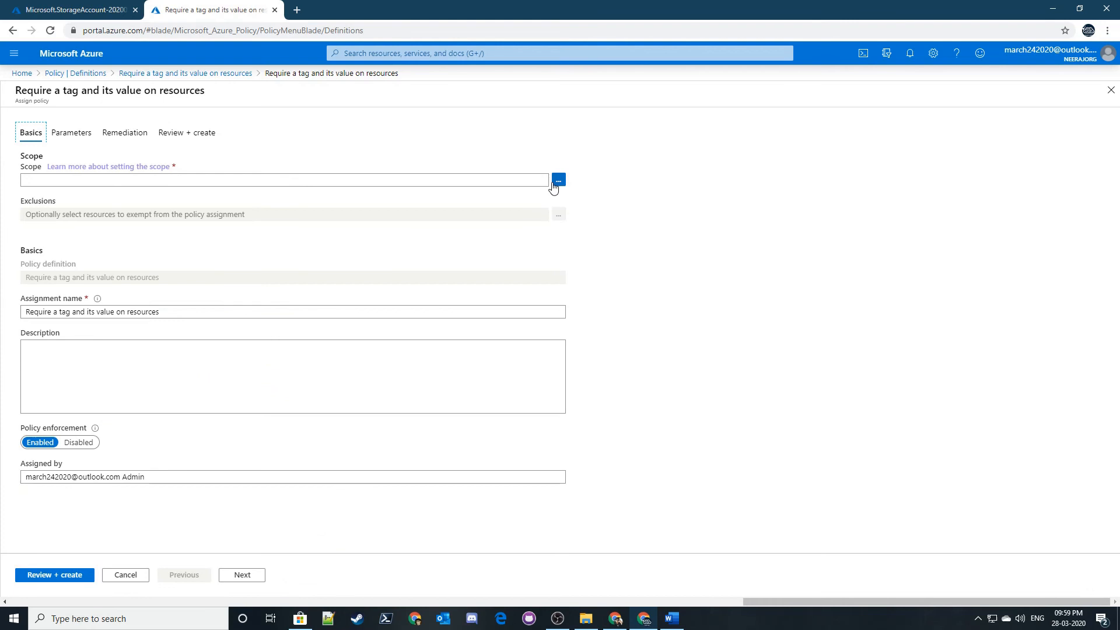
pyautogui.click(557, 180)
pyautogui.click(828, 175)
pyautogui.click(822, 212)
pyautogui.click(828, 207)
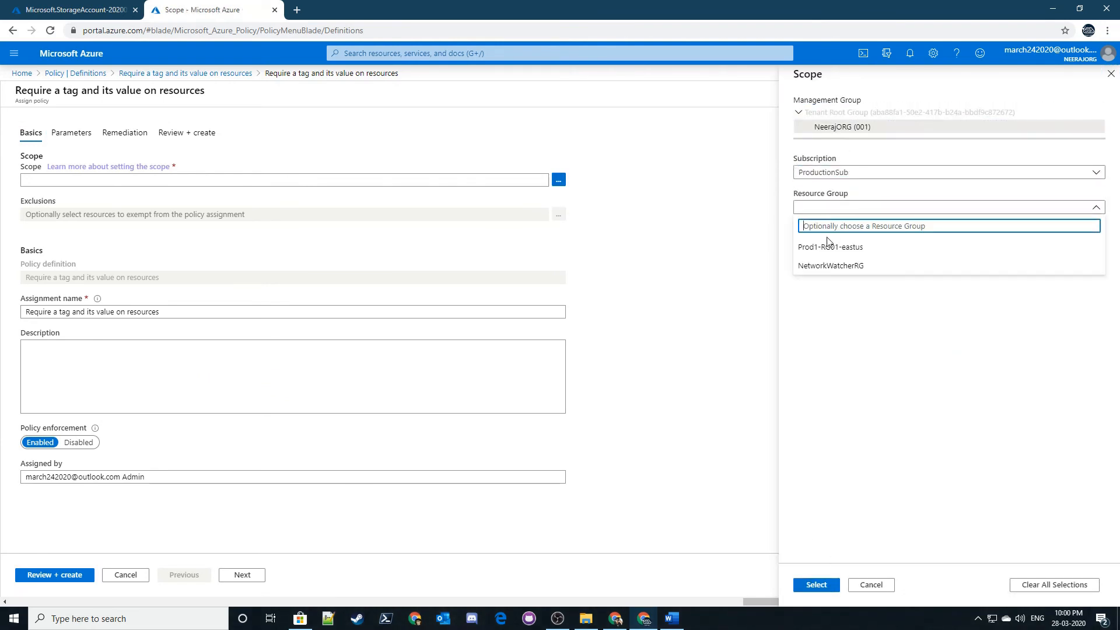
pyautogui.click(847, 352)
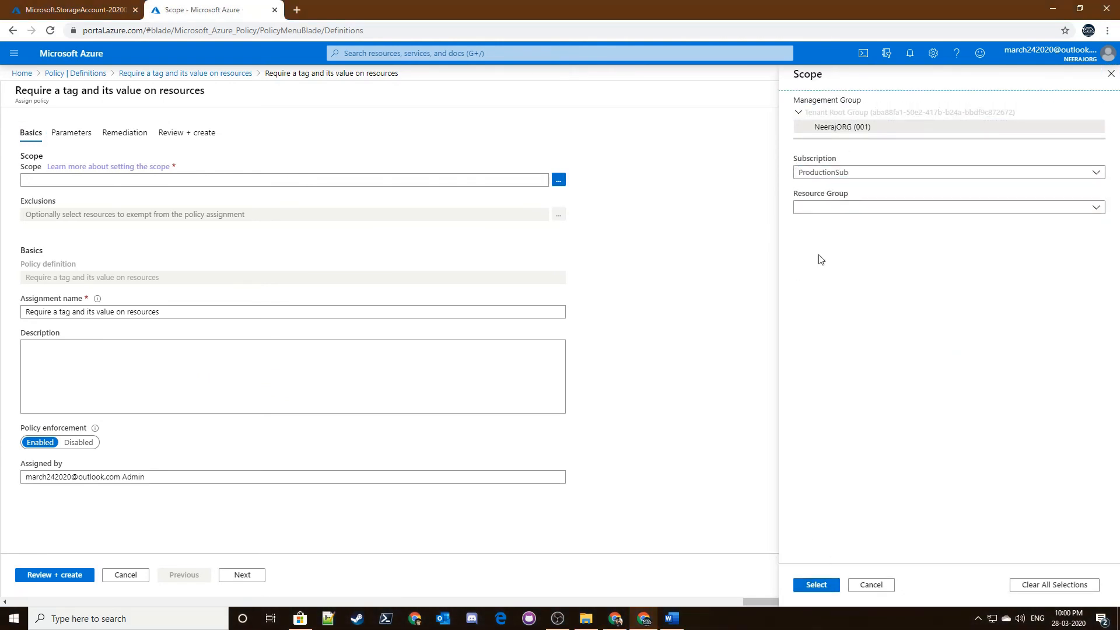
pyautogui.click(815, 583)
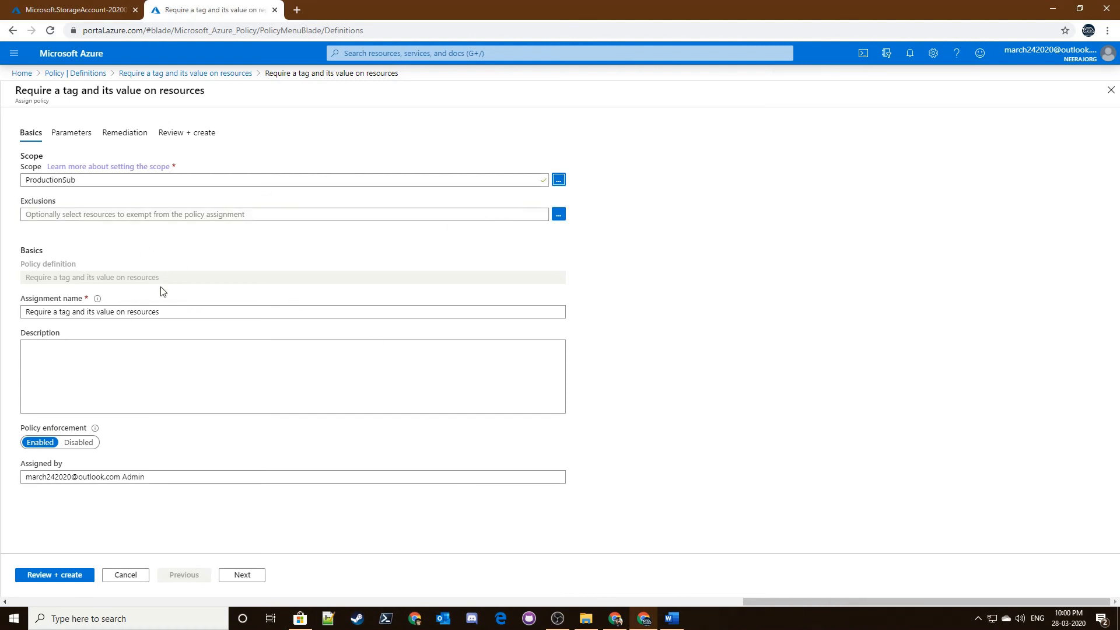
# - Review the assignment name, description and policy enforcement settings of the tag policy assignment
pyautogui.click(137, 312)
pyautogui.doubleClick(200, 315)
pyautogui.tripleClick(200, 315)
pyautogui.click(137, 316)
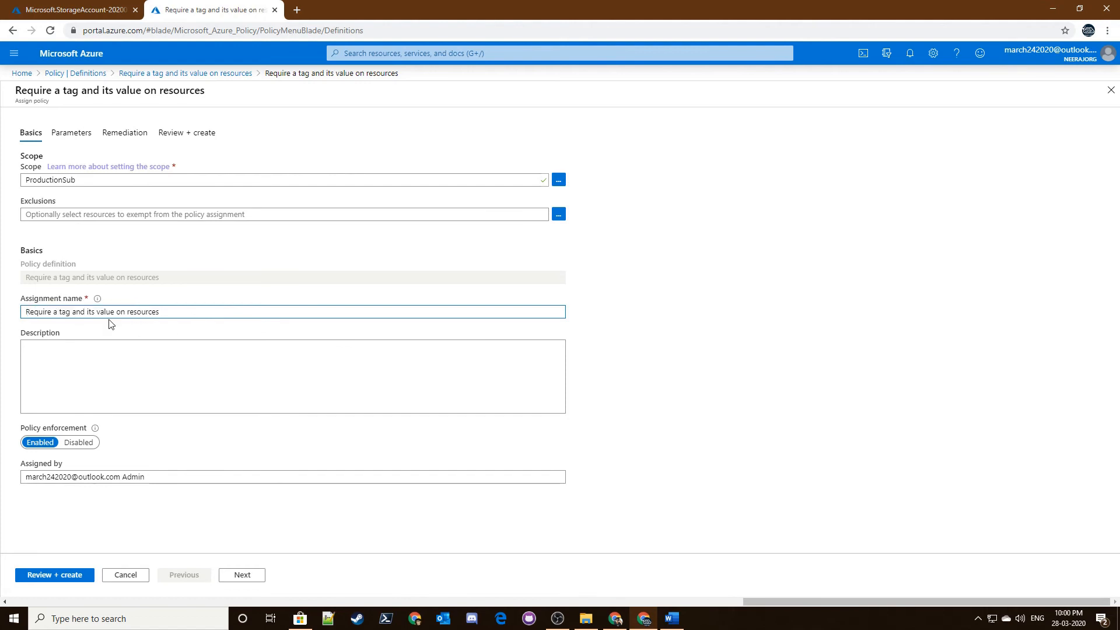
pyautogui.click(133, 411)
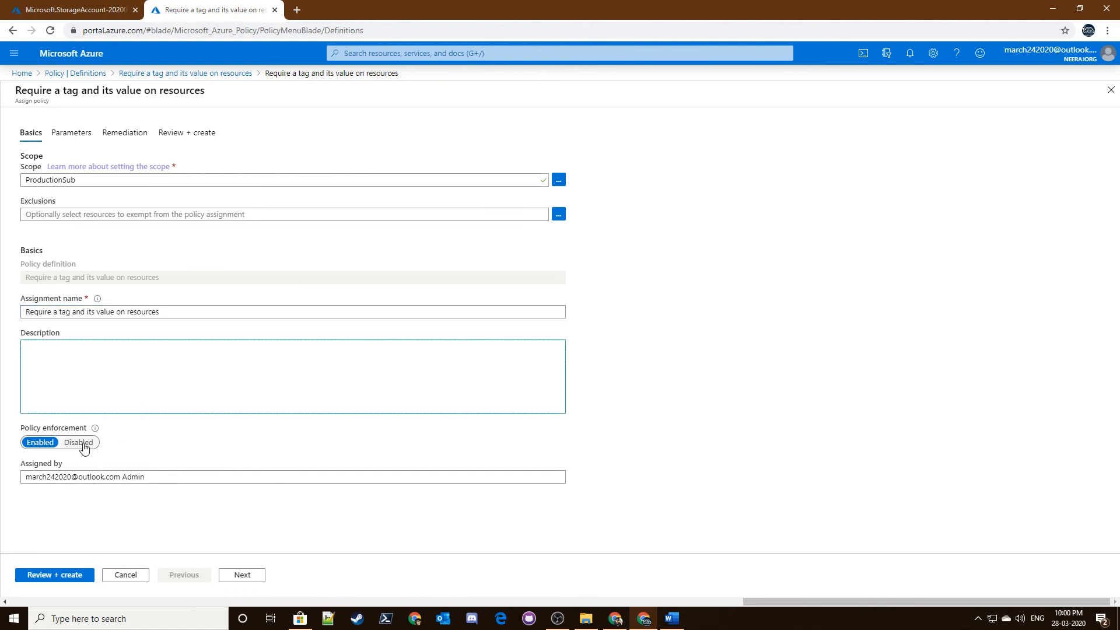
# - Set the policy assignment's Tag Name parameter to Environment and its Tag Value to Prod
pyautogui.click(66, 577)
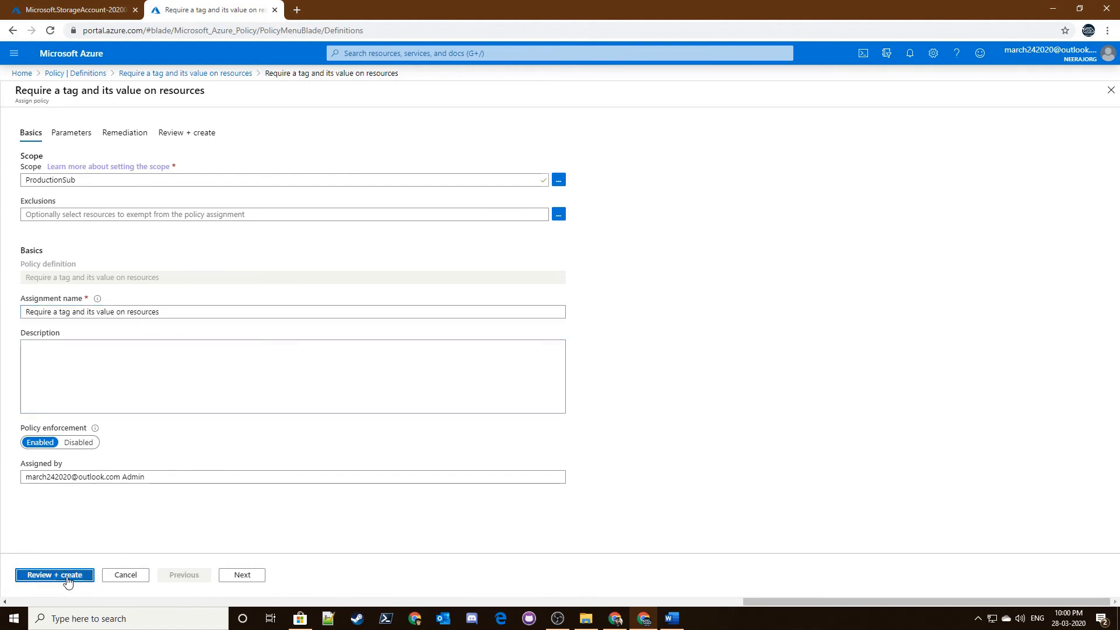
pyautogui.click(66, 138)
pyautogui.click(87, 190)
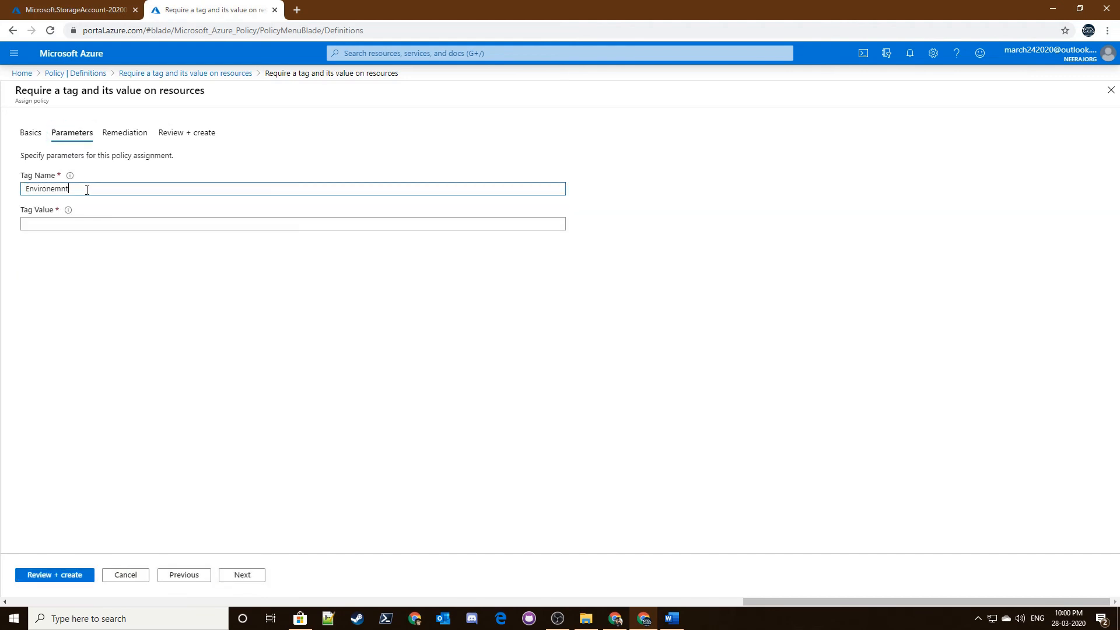
pyautogui.press('Tab')
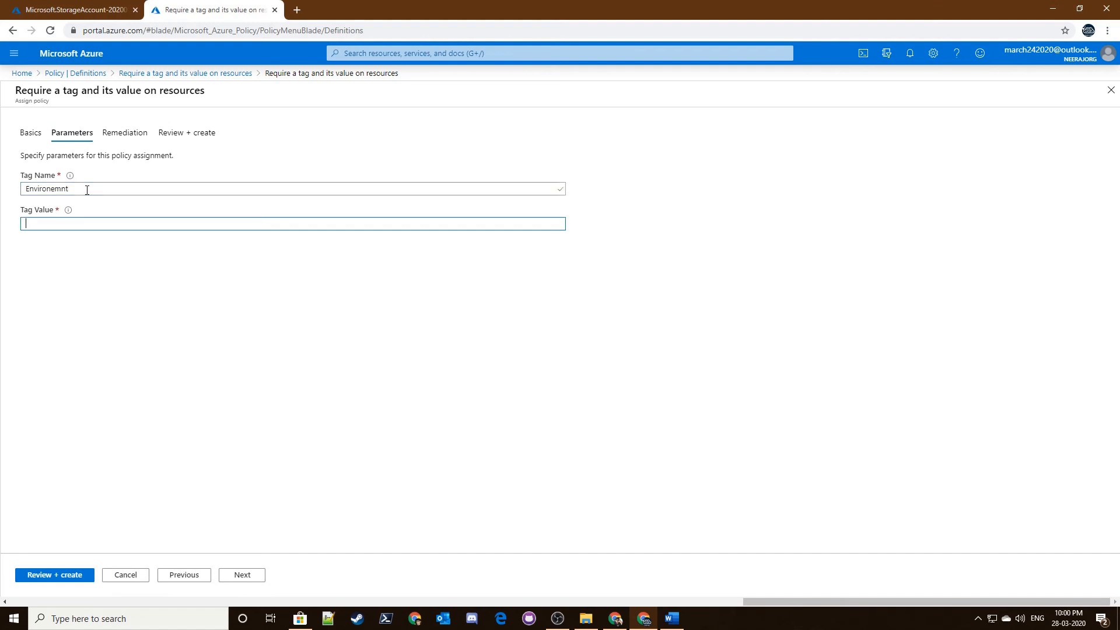
pyautogui.click(55, 188)
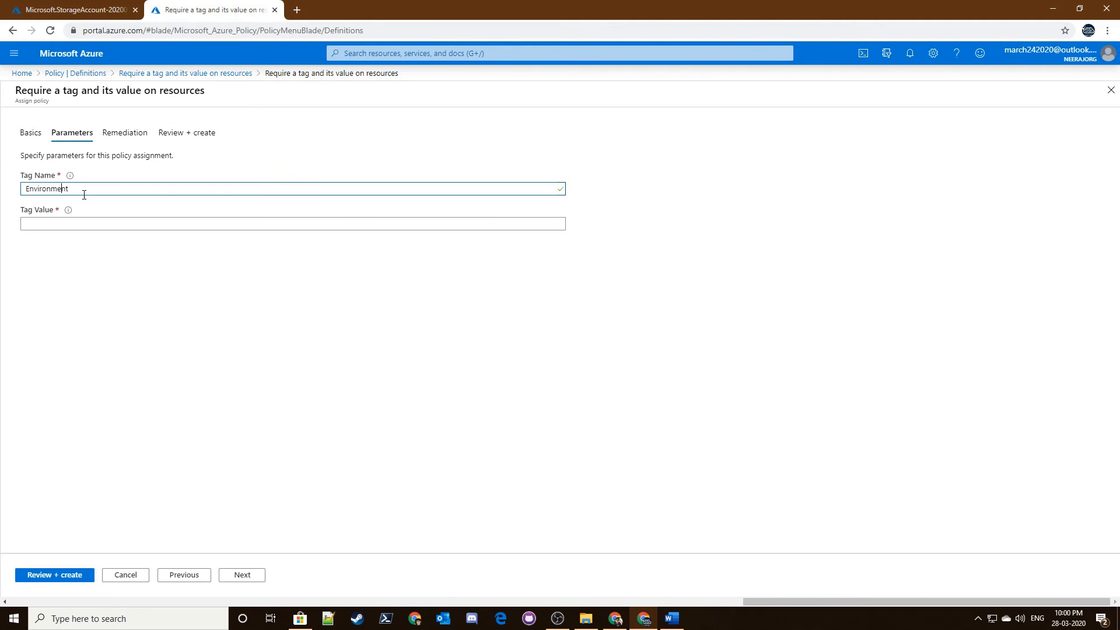
pyautogui.click(86, 225)
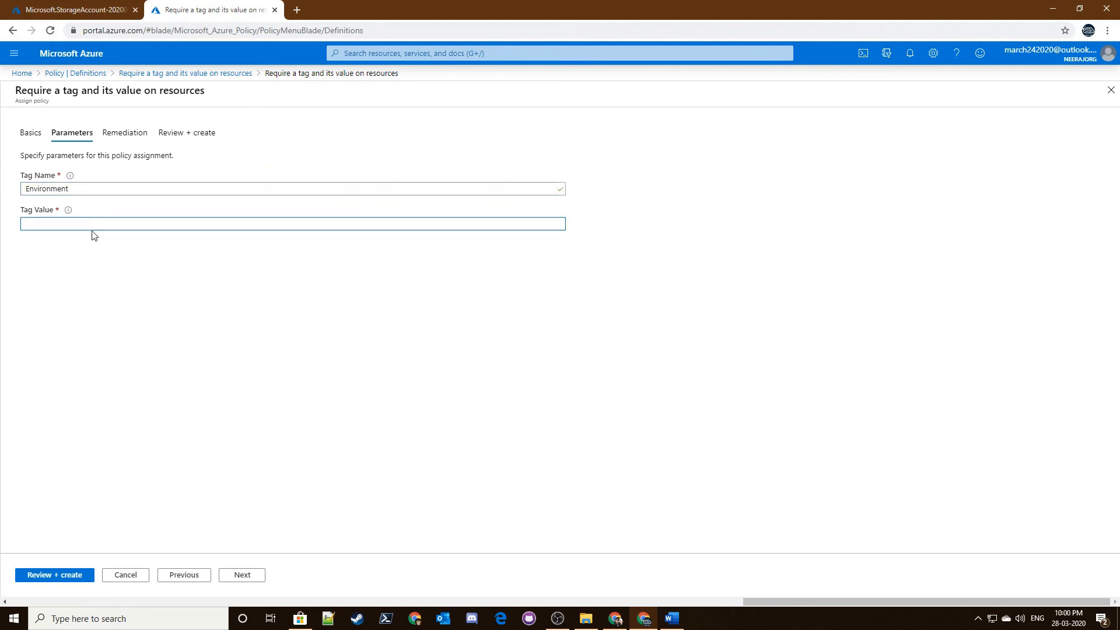
pyautogui.click(293, 519)
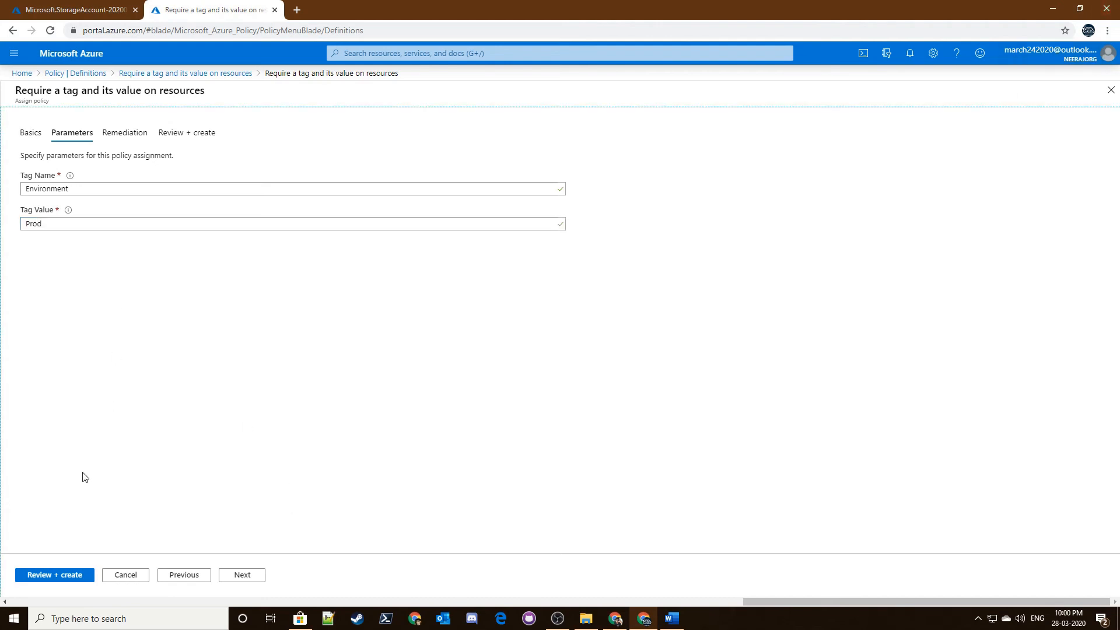
# - Enable creating a managed identity for remediation and create the tag policy assignment
pyautogui.click(222, 578)
pyautogui.click(25, 252)
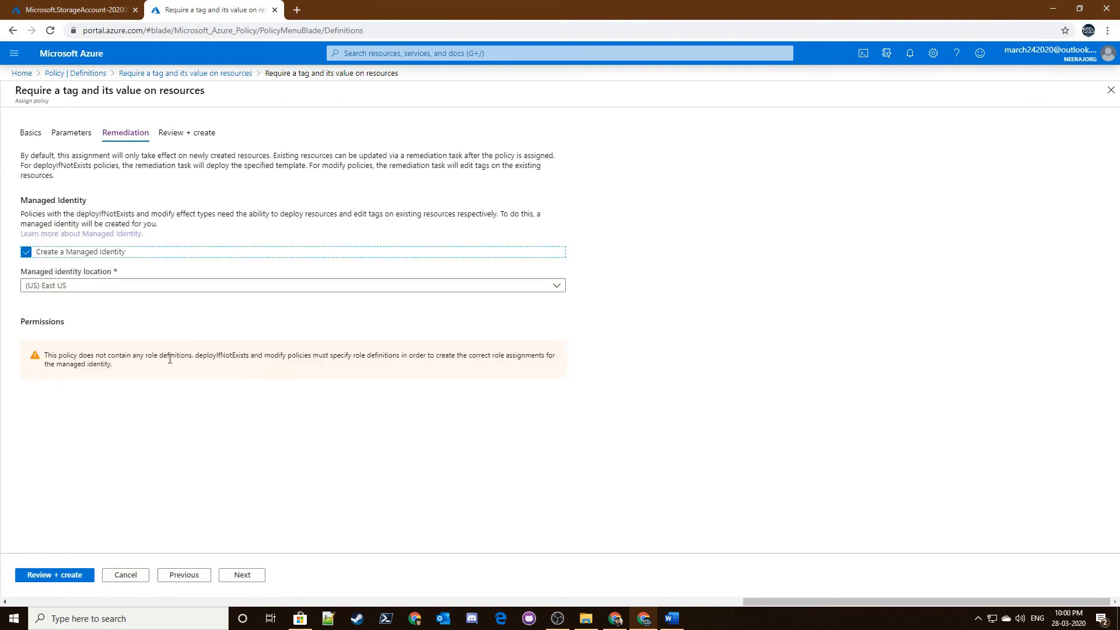
pyautogui.click(242, 575)
pyautogui.click(32, 575)
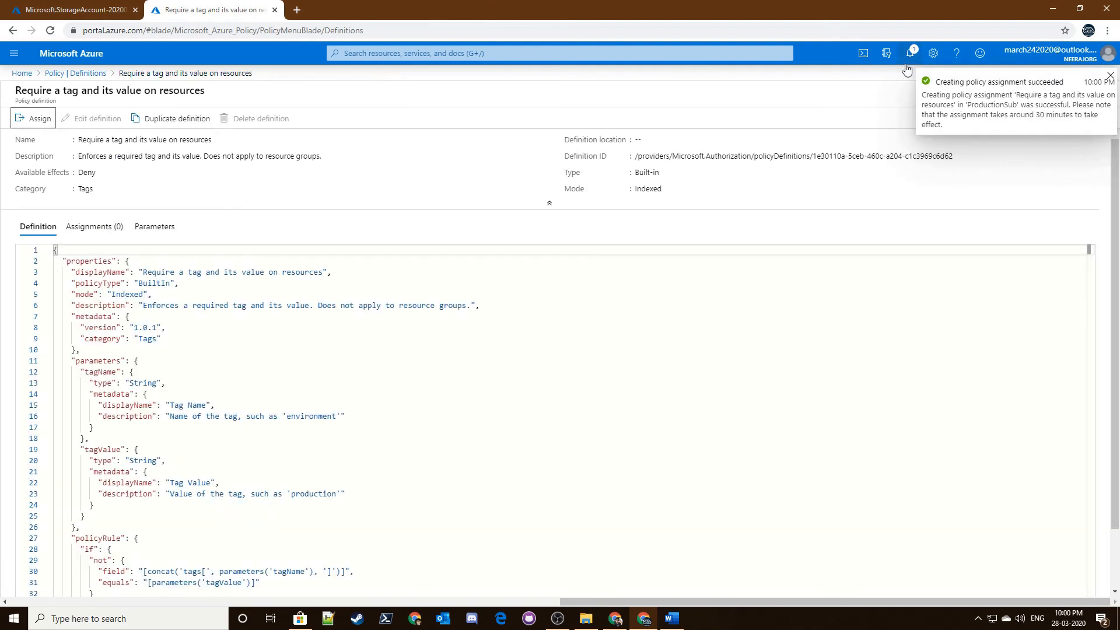
# - Return to the policy assignments for ProductionSub and refresh the list
pyautogui.click(88, 73)
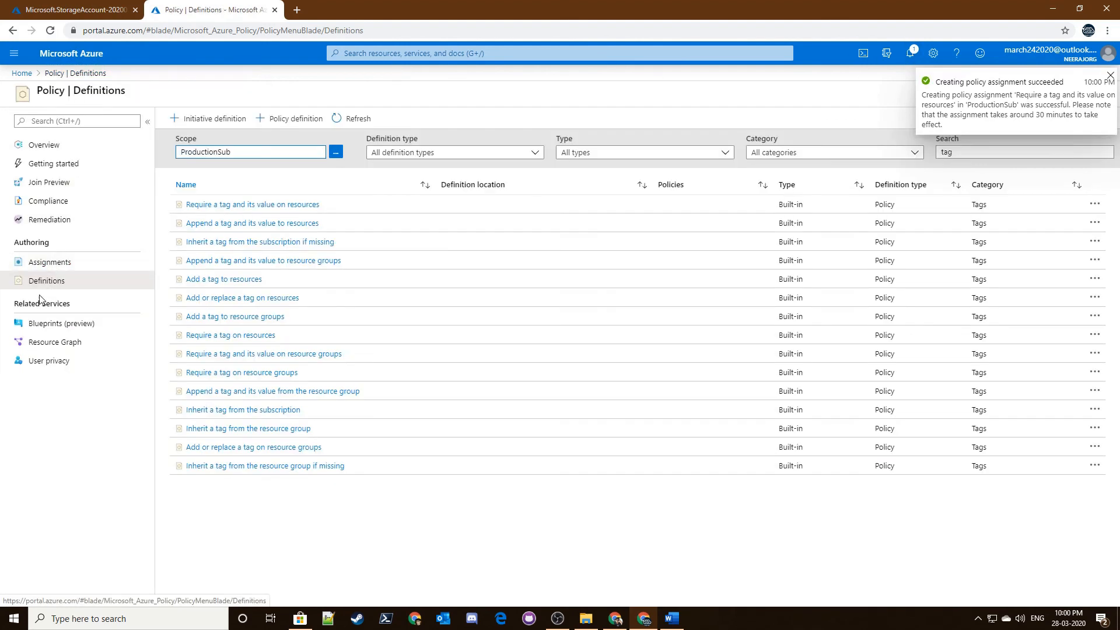
pyautogui.click(50, 261)
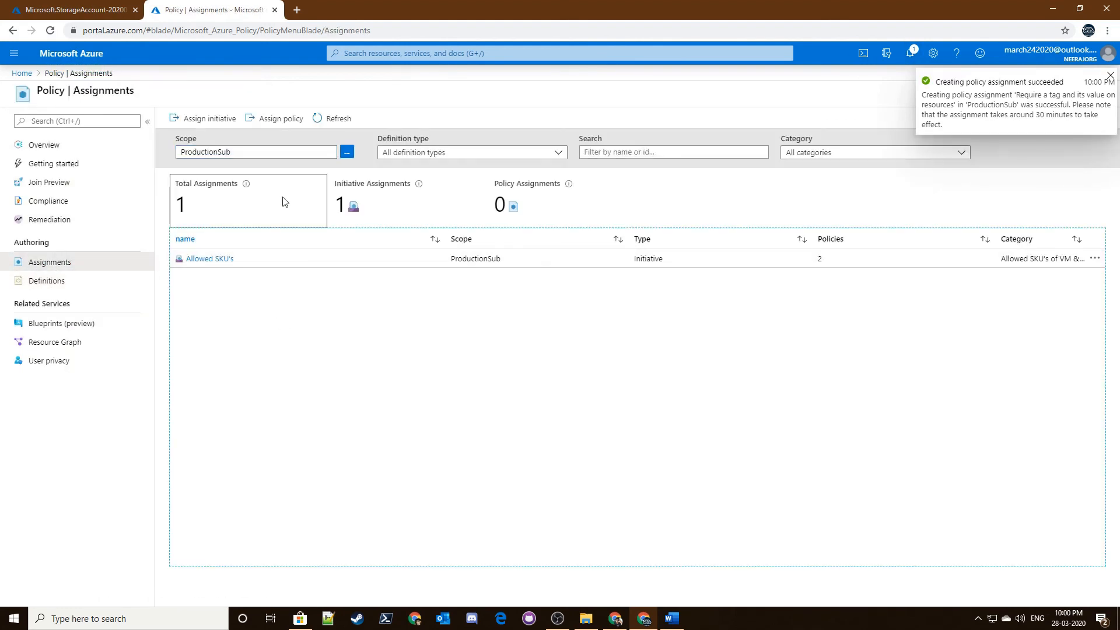
pyautogui.click(324, 119)
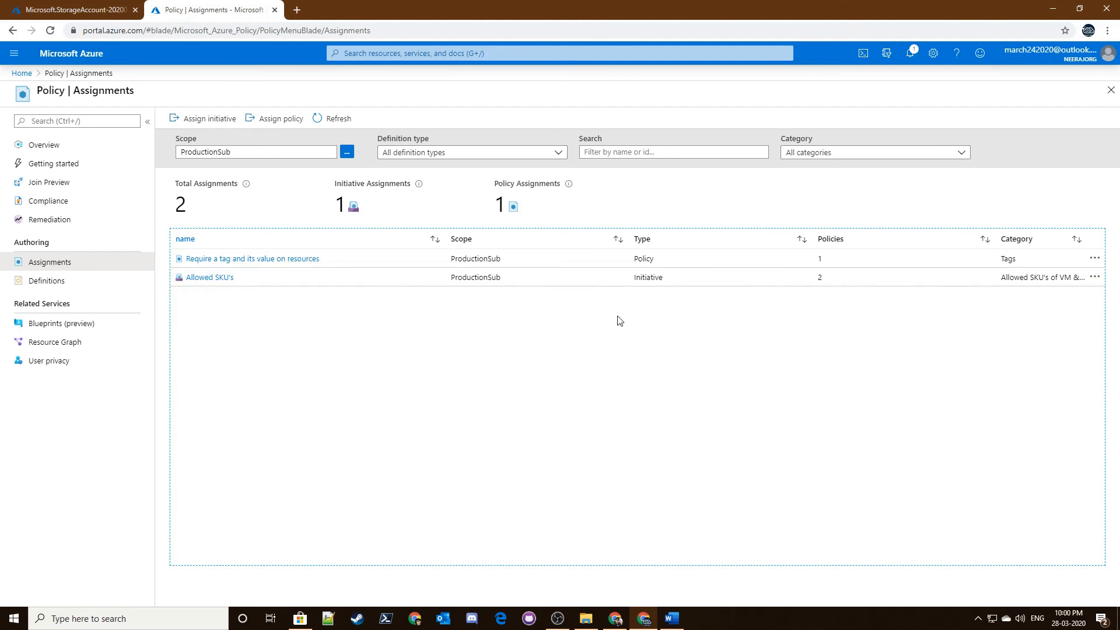
# - View the "Require a tag and its value on resources" assignment and return to the assignments list, discarding any edits
pyautogui.click(183, 260)
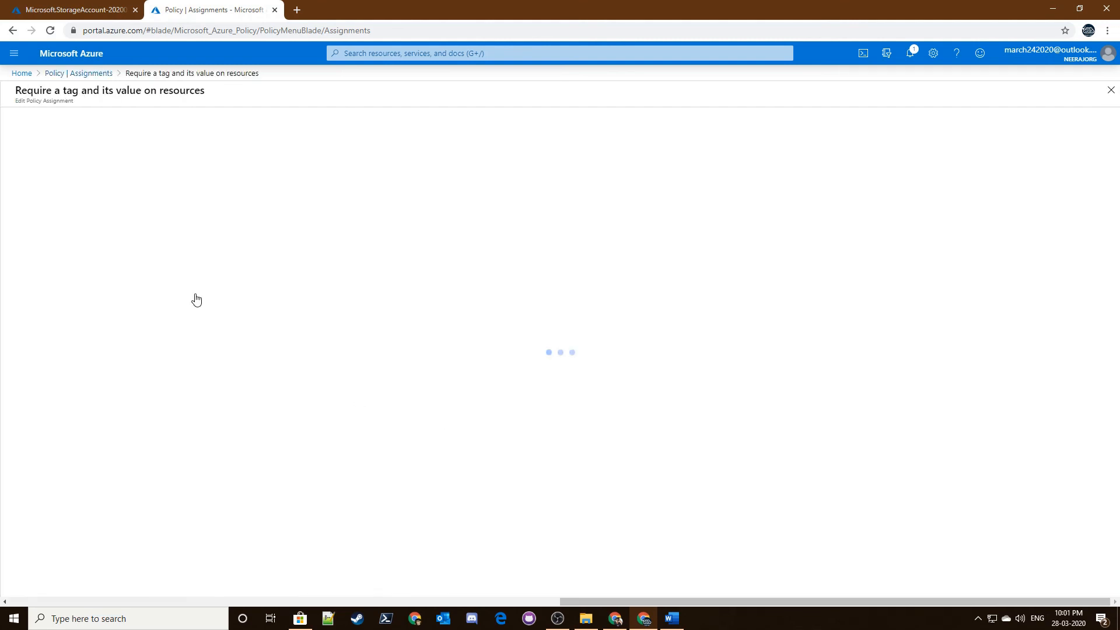
pyautogui.click(111, 76)
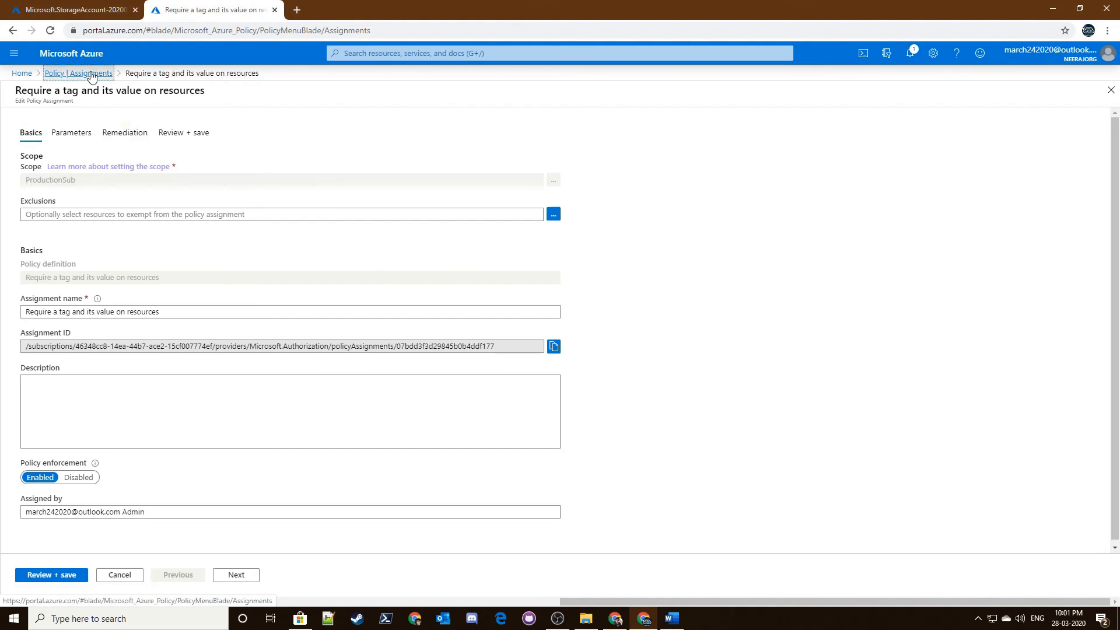
pyautogui.click(619, 101)
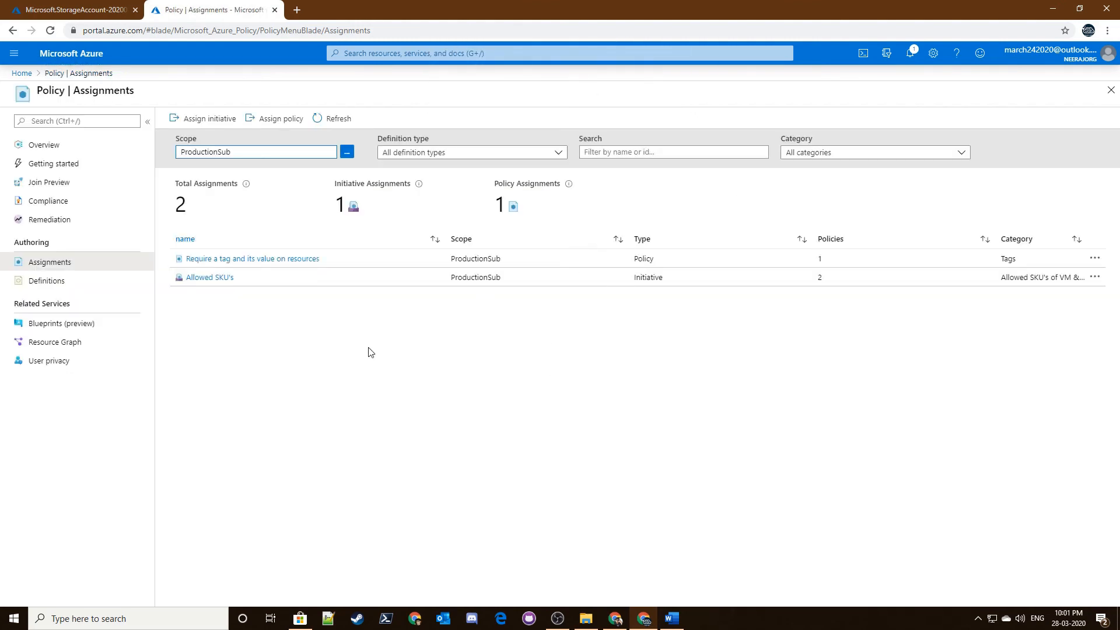
pyautogui.click(291, 263)
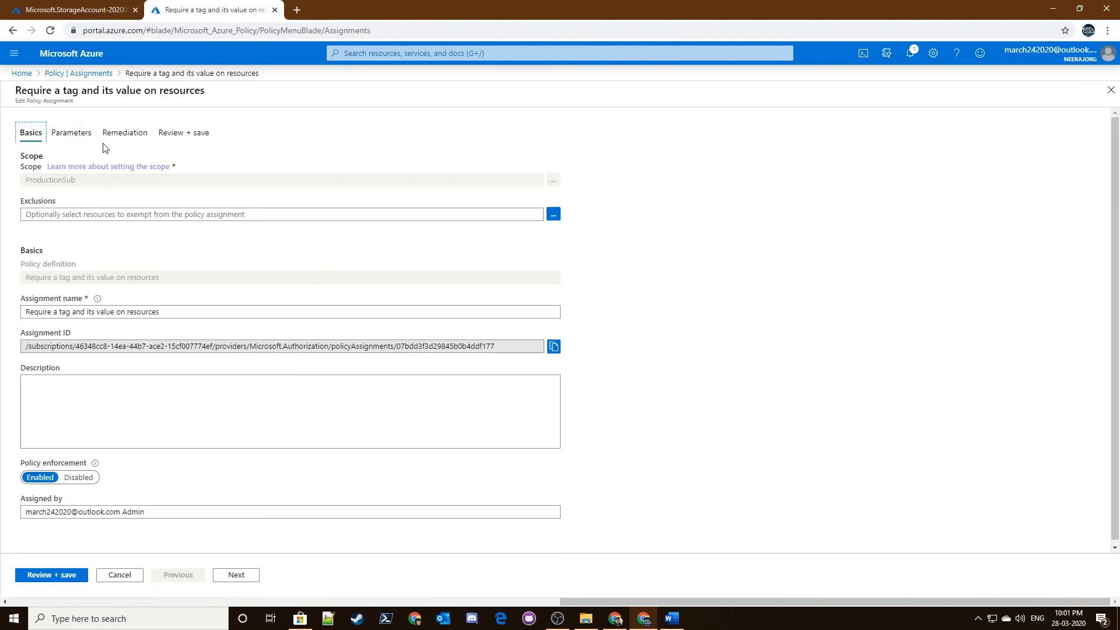
pyautogui.click(99, 76)
pyautogui.click(618, 95)
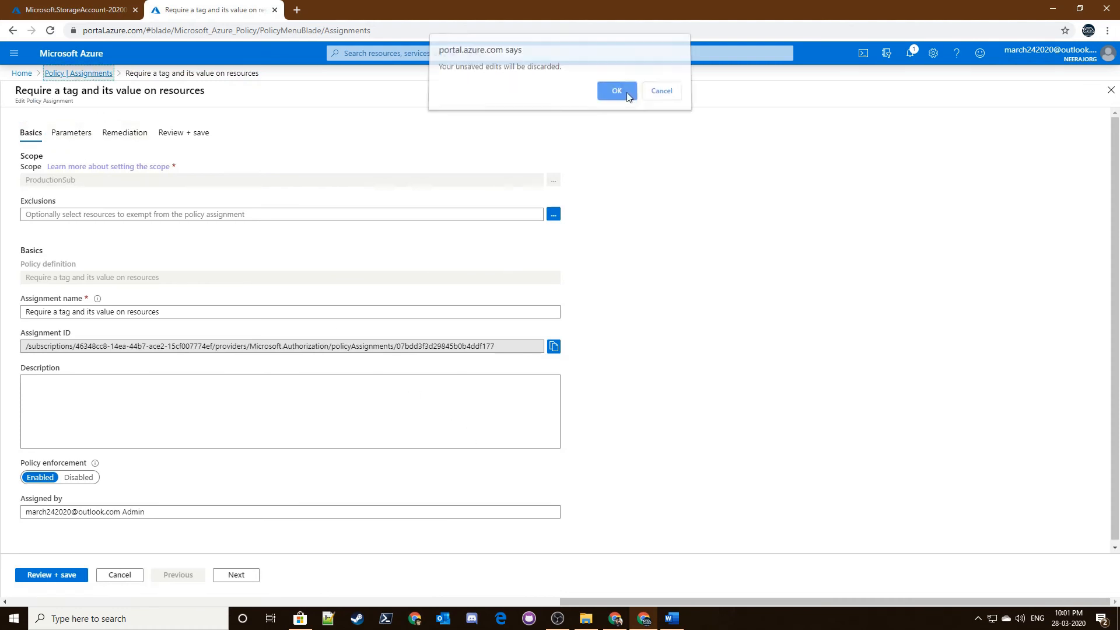
pyautogui.click(632, 362)
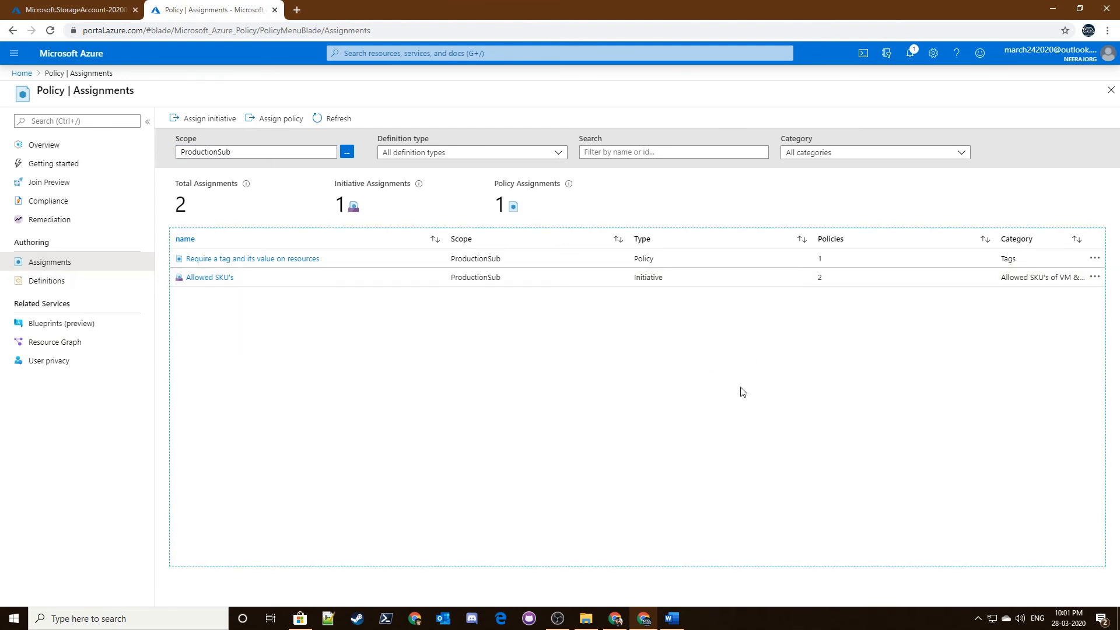
# - Start creating a resource group in ProductionSub and name it Rg-001
pyautogui.click(24, 76)
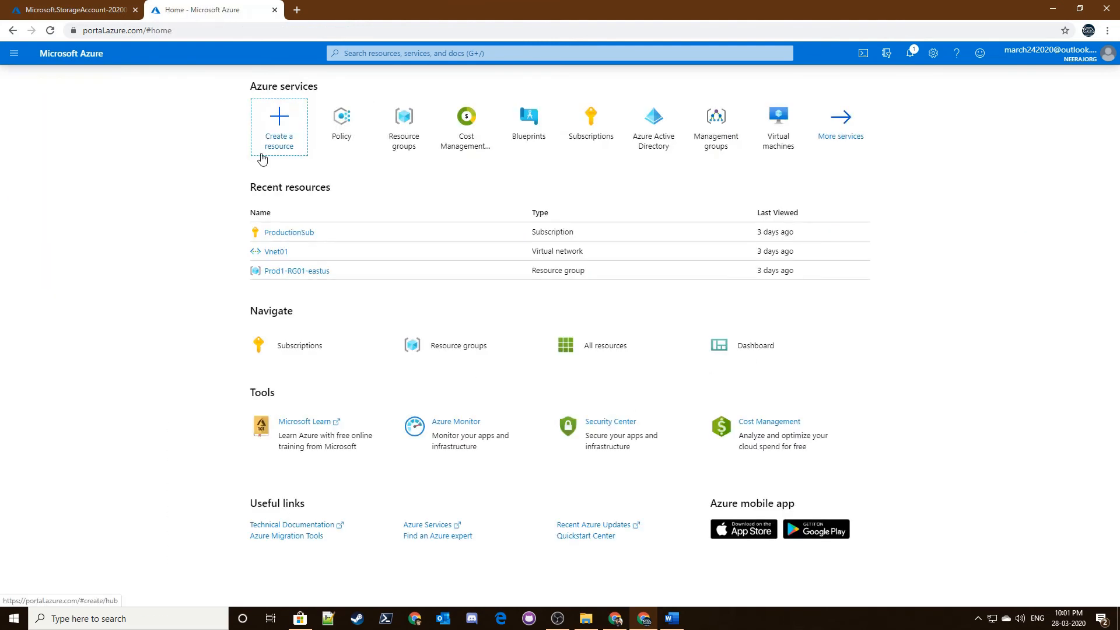
pyautogui.click(281, 153)
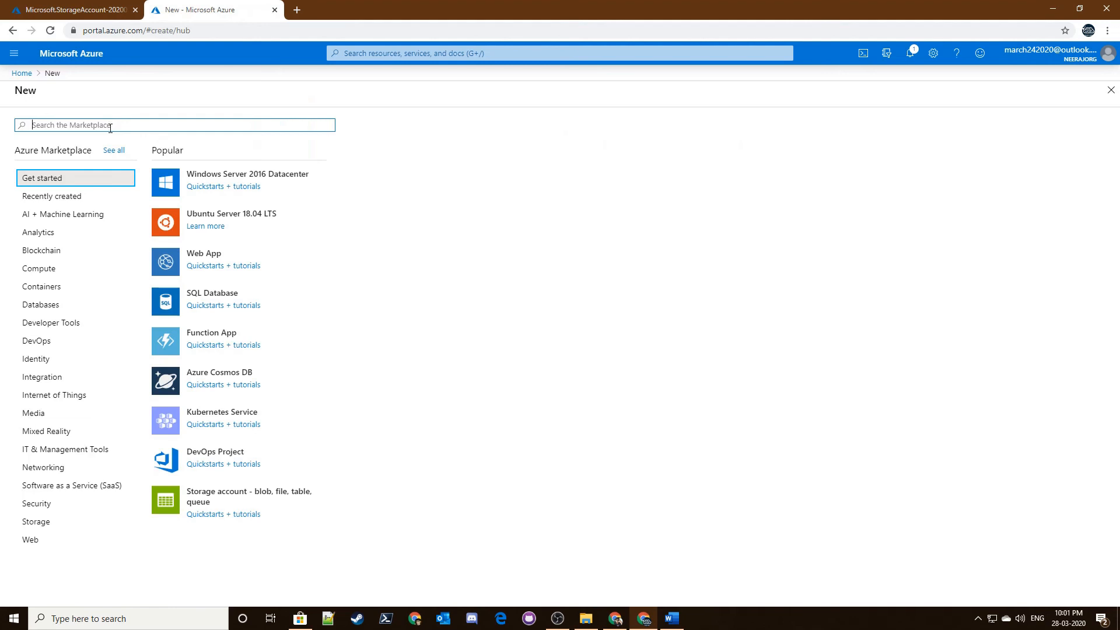
pyautogui.write('resource')
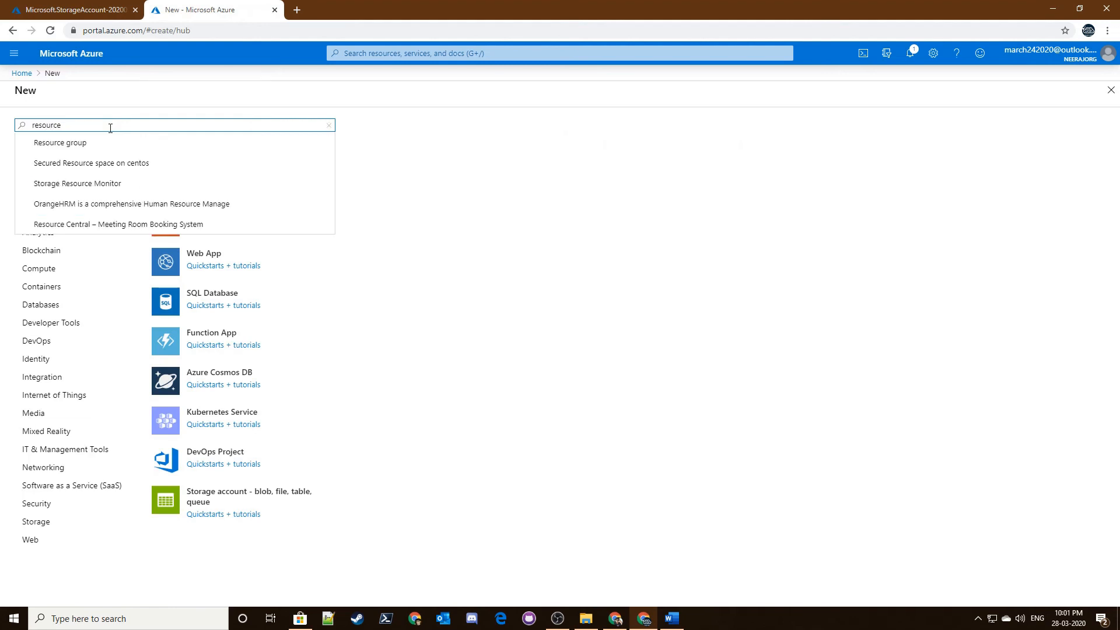
pyautogui.click(88, 144)
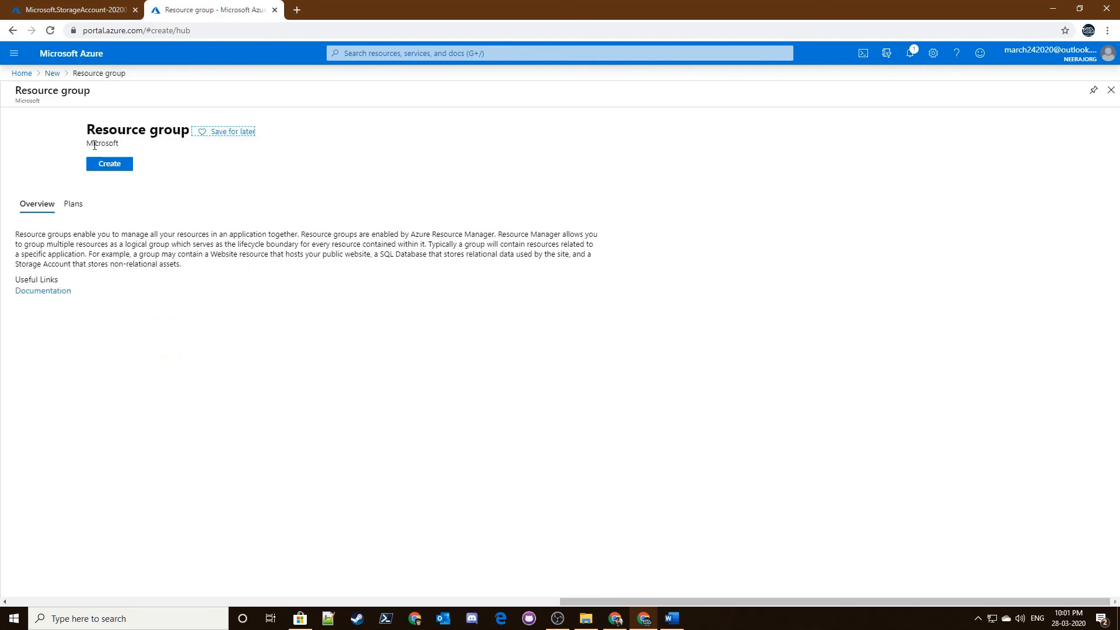
pyautogui.click(118, 167)
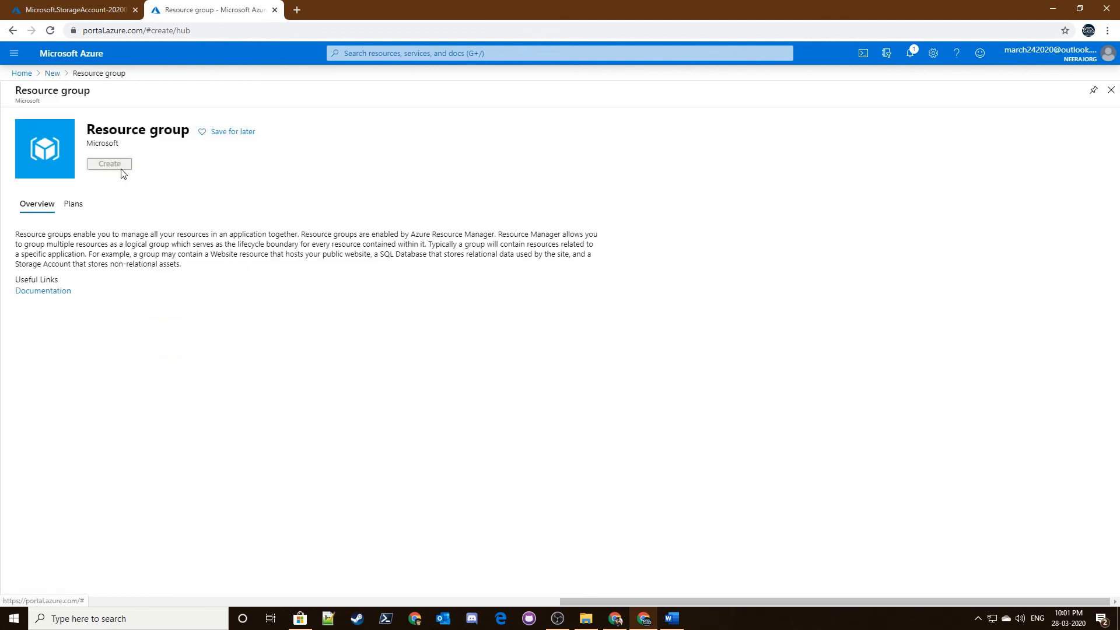
pyautogui.click(213, 236)
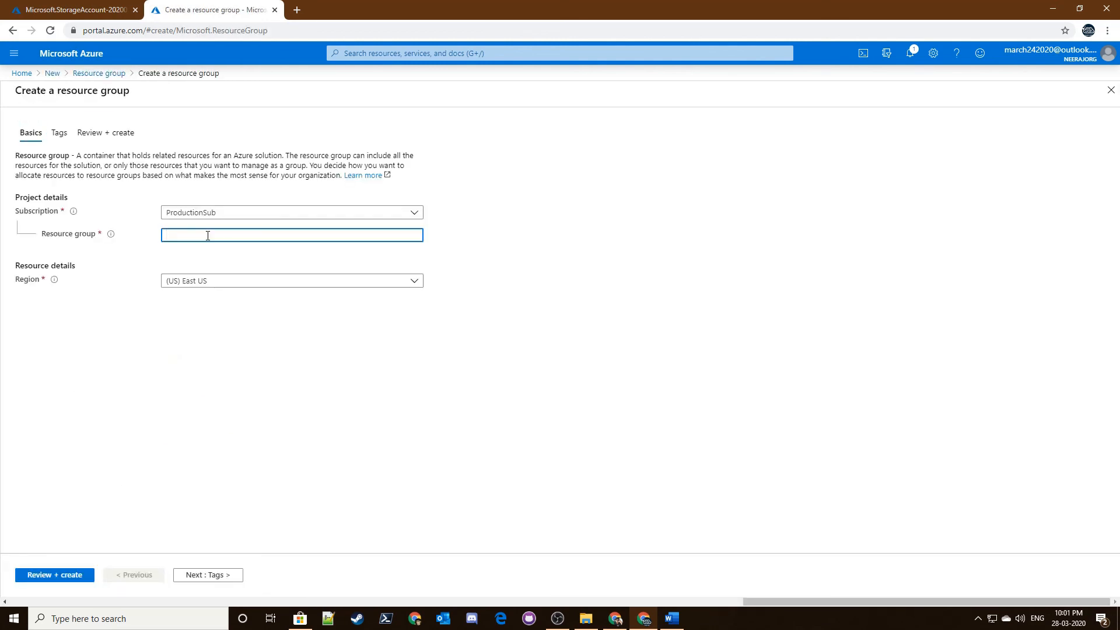
pyautogui.write('Rg-001')
# - Create the resource group Rg-001 in East US without any tags, and check the notifications
pyautogui.click(216, 578)
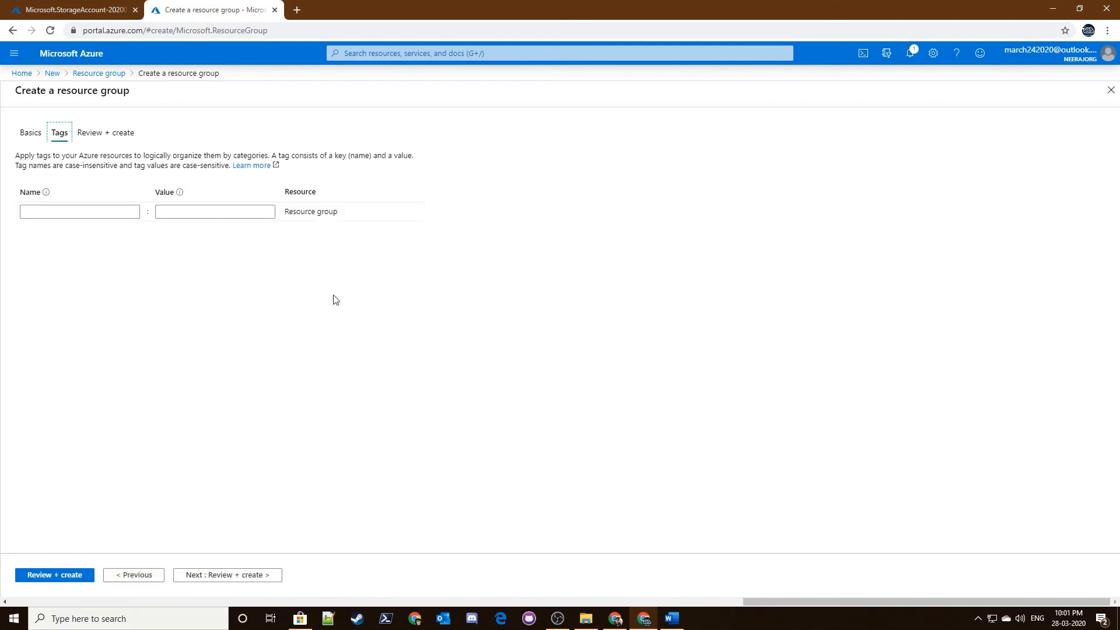
pyautogui.click(201, 576)
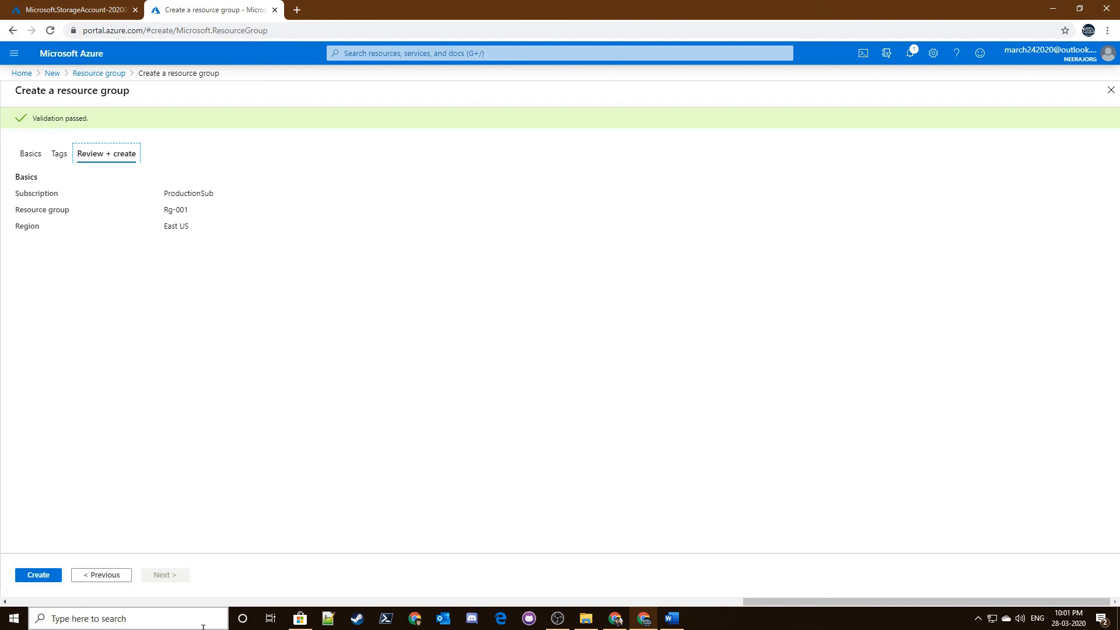
pyautogui.click(111, 576)
pyautogui.click(98, 213)
pyautogui.click(161, 277)
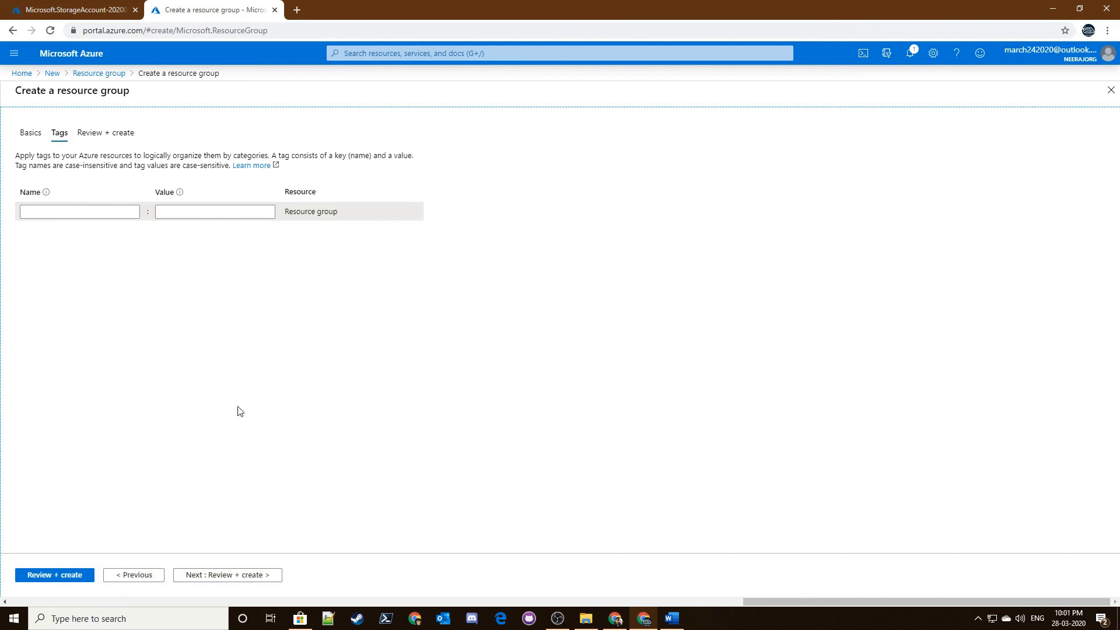
pyautogui.click(265, 576)
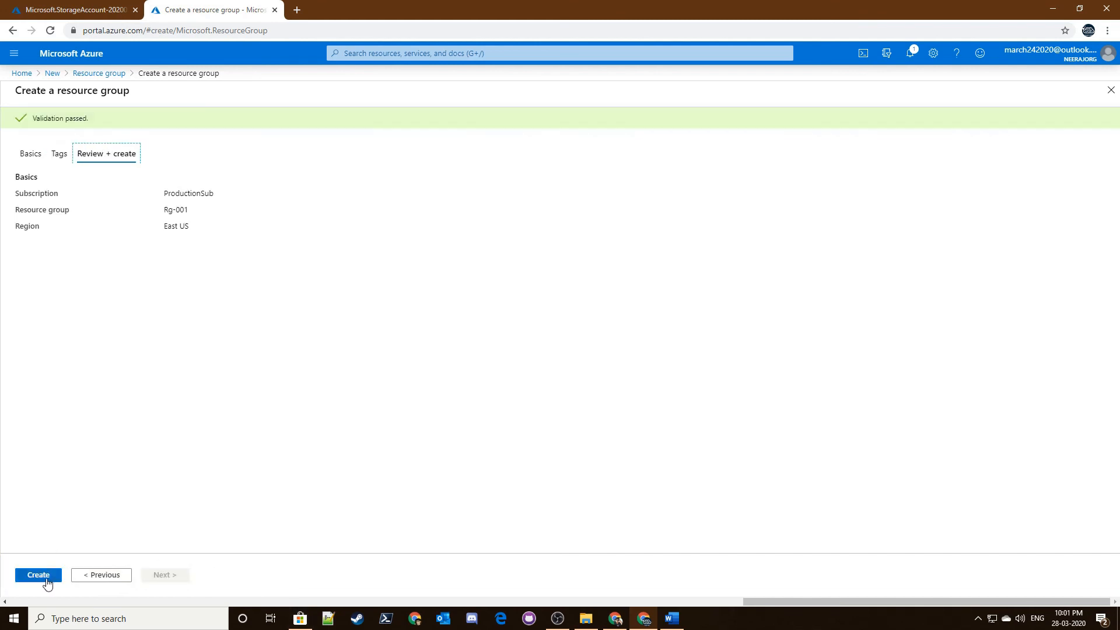
pyautogui.click(46, 579)
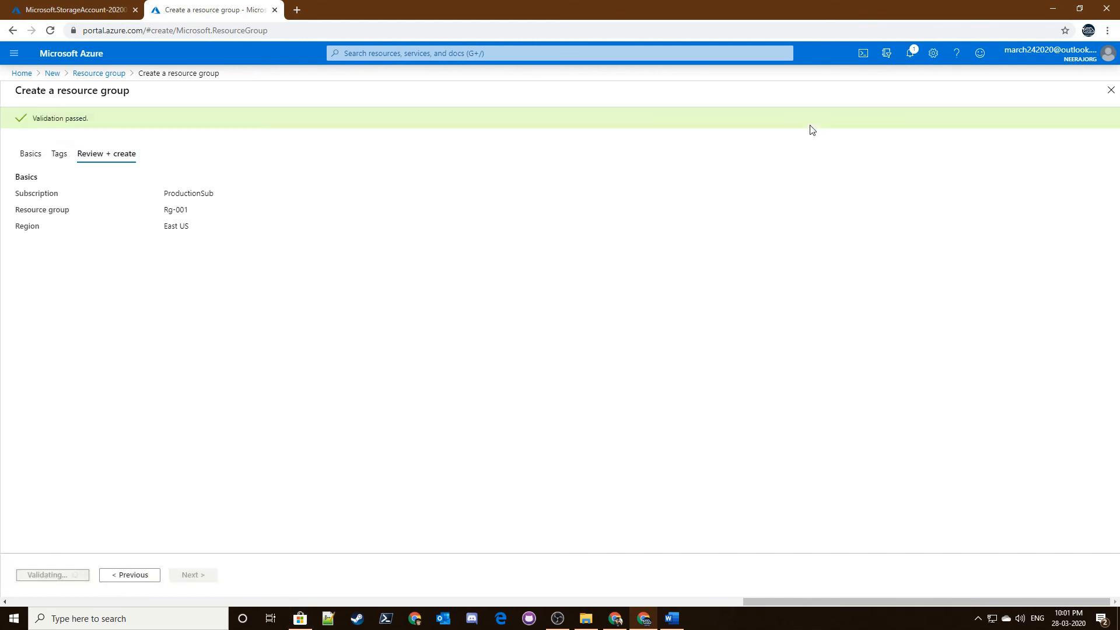
pyautogui.click(910, 53)
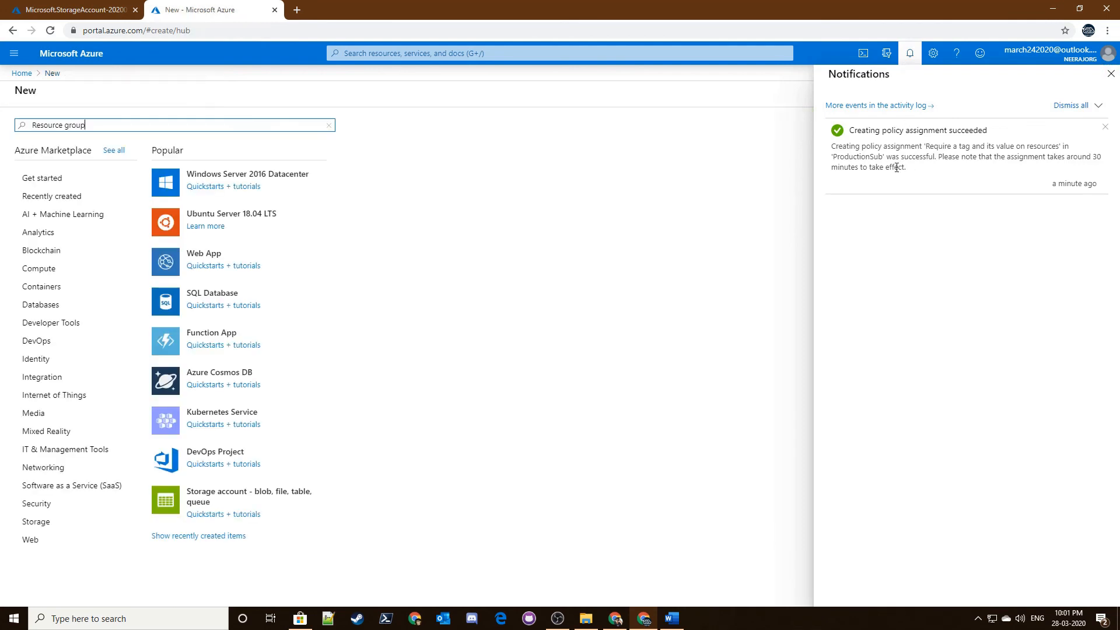
pyautogui.click(912, 64)
# - Open the deployed storage account asfsafgg from the first browser tab and check its replication type
pyautogui.click(73, 10)
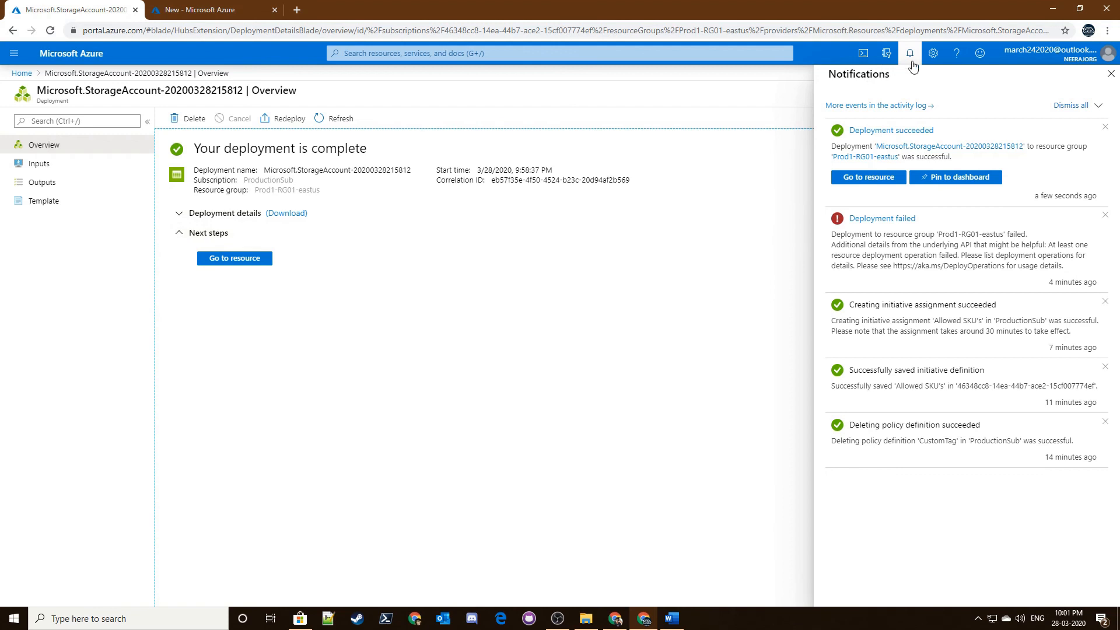
pyautogui.click(911, 63)
pyautogui.click(217, 270)
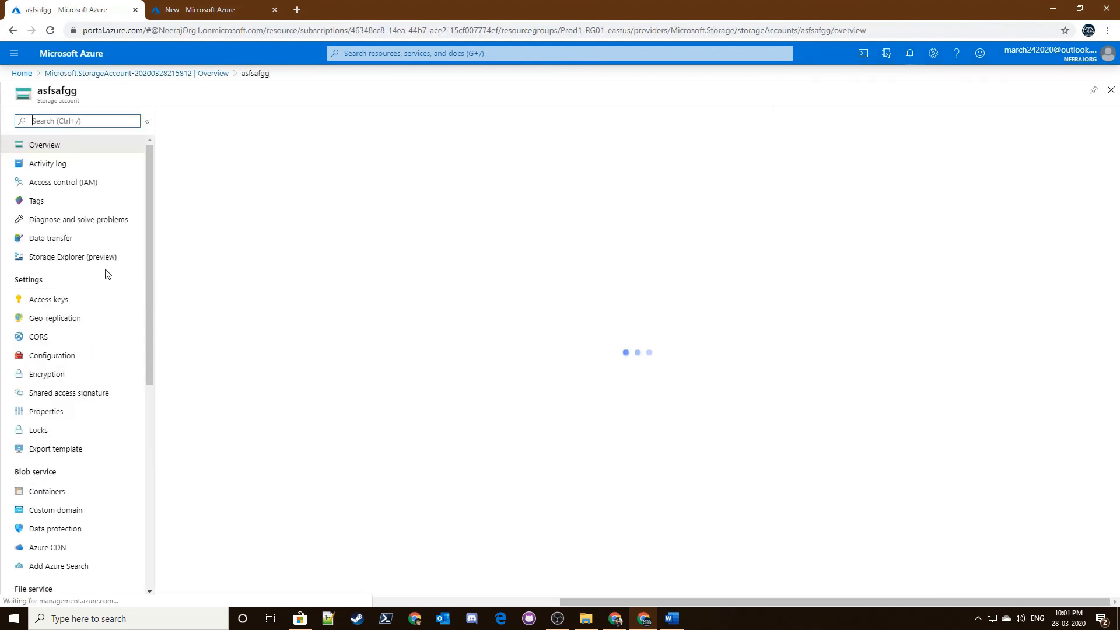
pyautogui.scroll(1, 266, 303)
pyautogui.scroll(-4, 137, 354)
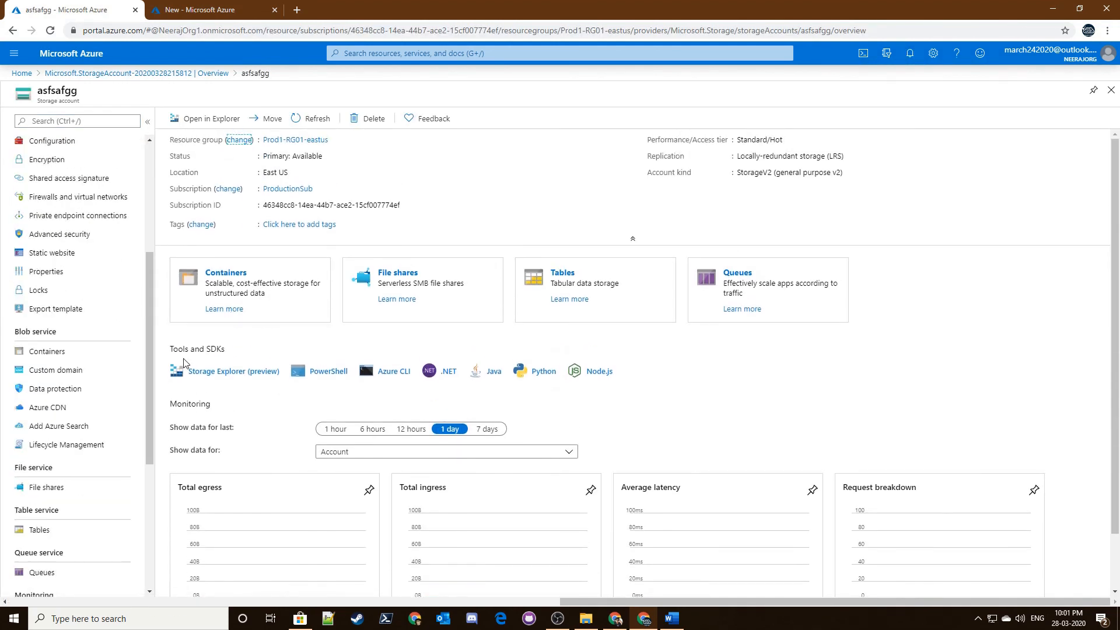
pyautogui.scroll(4, 91, 299)
pyautogui.moveTo(746, 156); pyautogui.dragTo(872, 150)
pyautogui.click(833, 156)
pyautogui.tripleClick(832, 156)
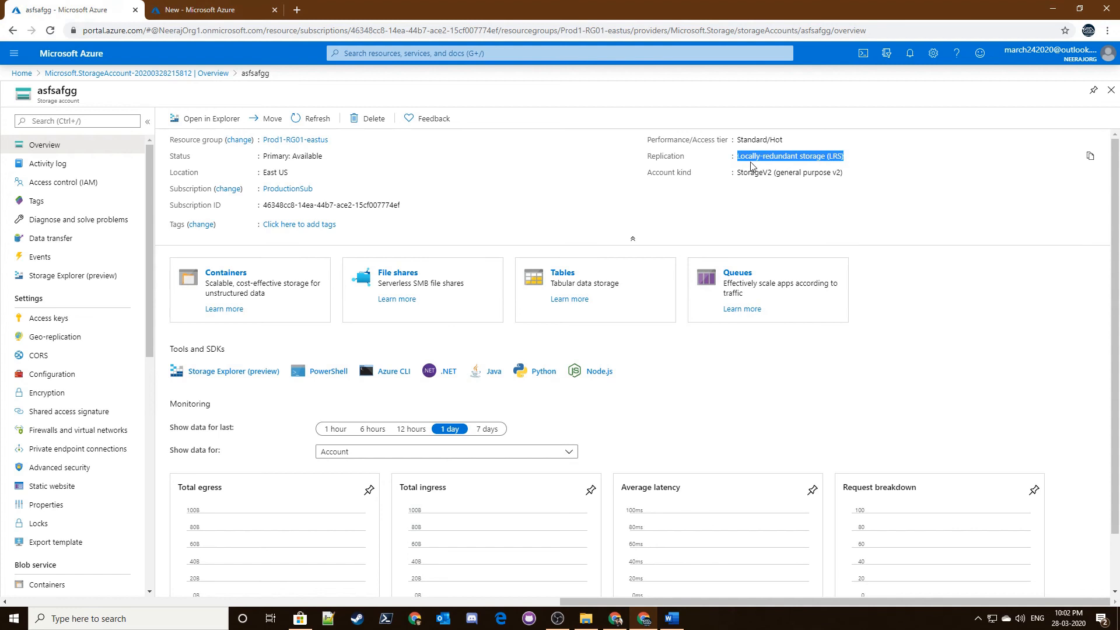
# - Open the new resource group Rg-001 from the notifications in the second browser tab and view its tags
pyautogui.click(256, 9)
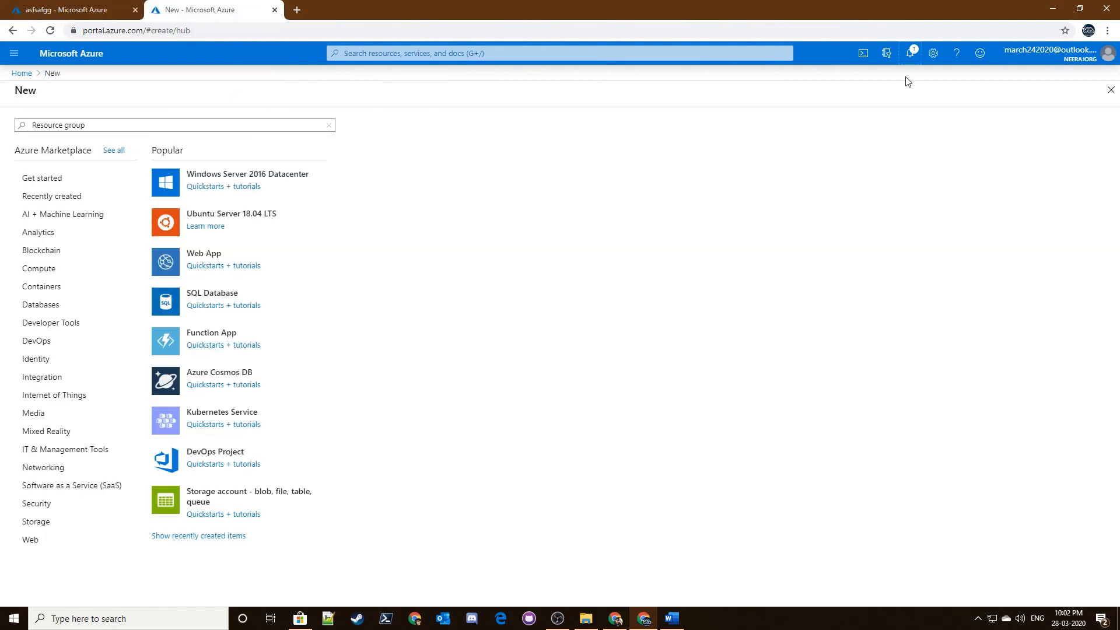
pyautogui.click(909, 53)
pyautogui.click(859, 171)
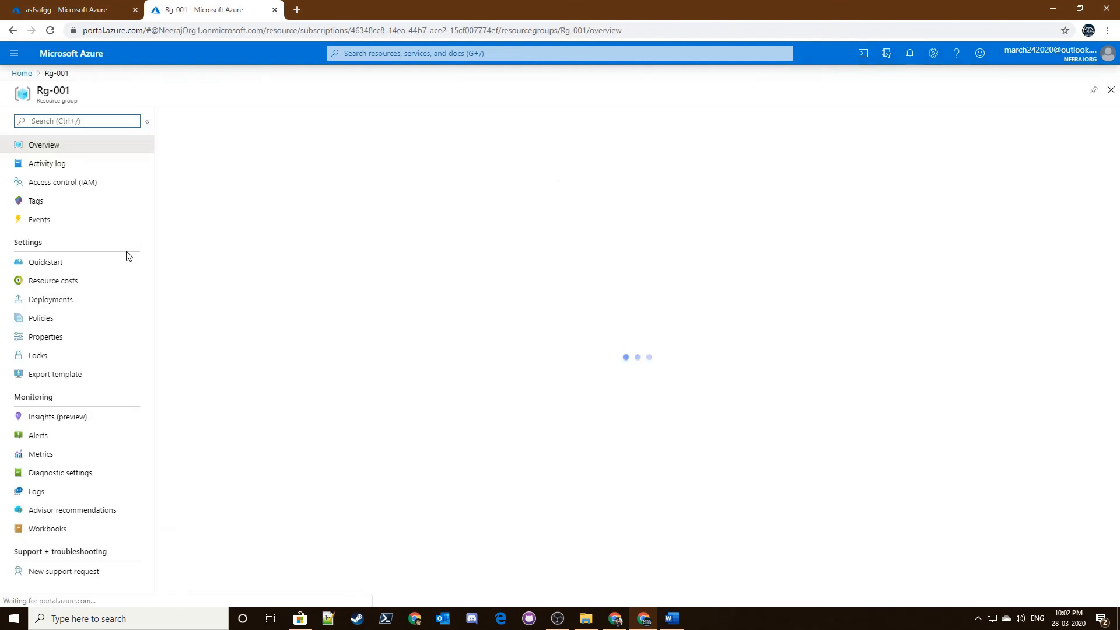
pyautogui.click(82, 202)
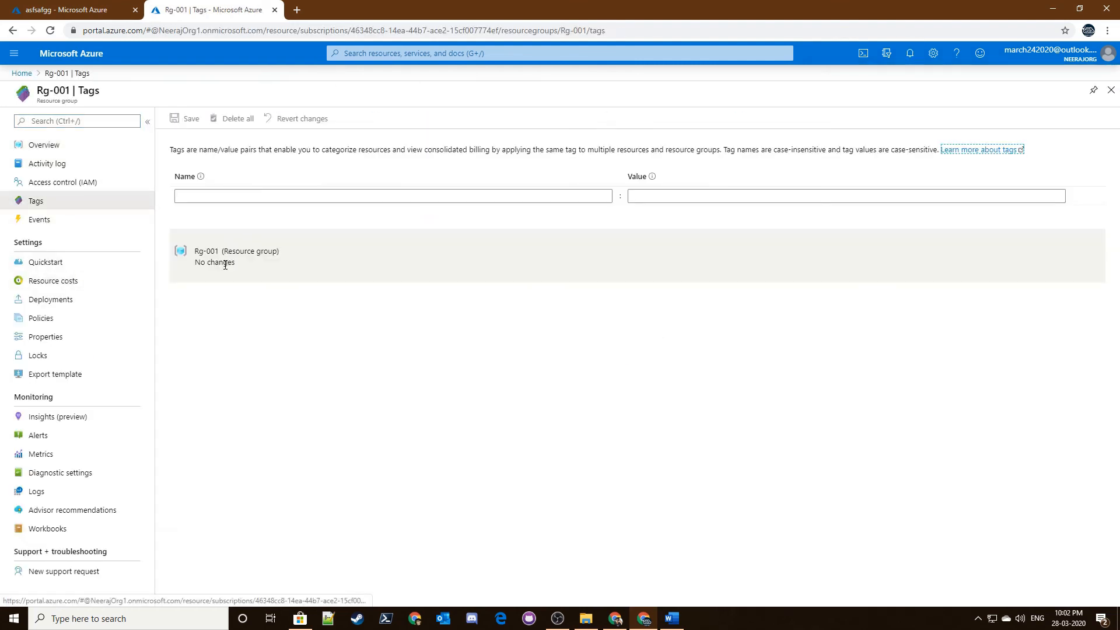
pyautogui.click(236, 361)
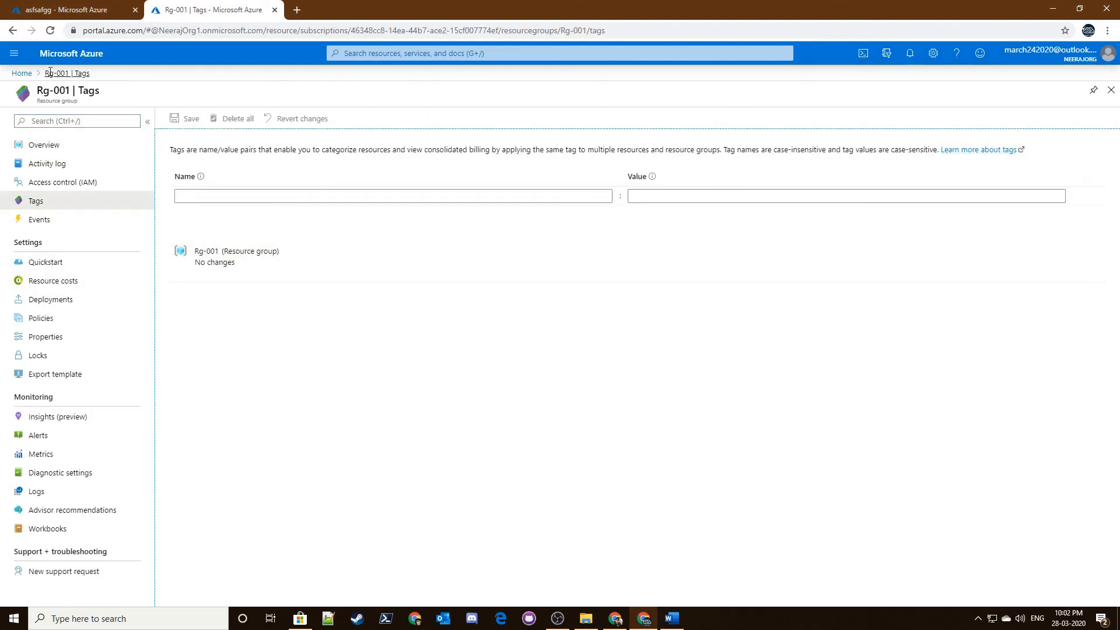
# - Reload the Rg-001 tags page and recheck its tags and the portal notifications
pyautogui.click(50, 30)
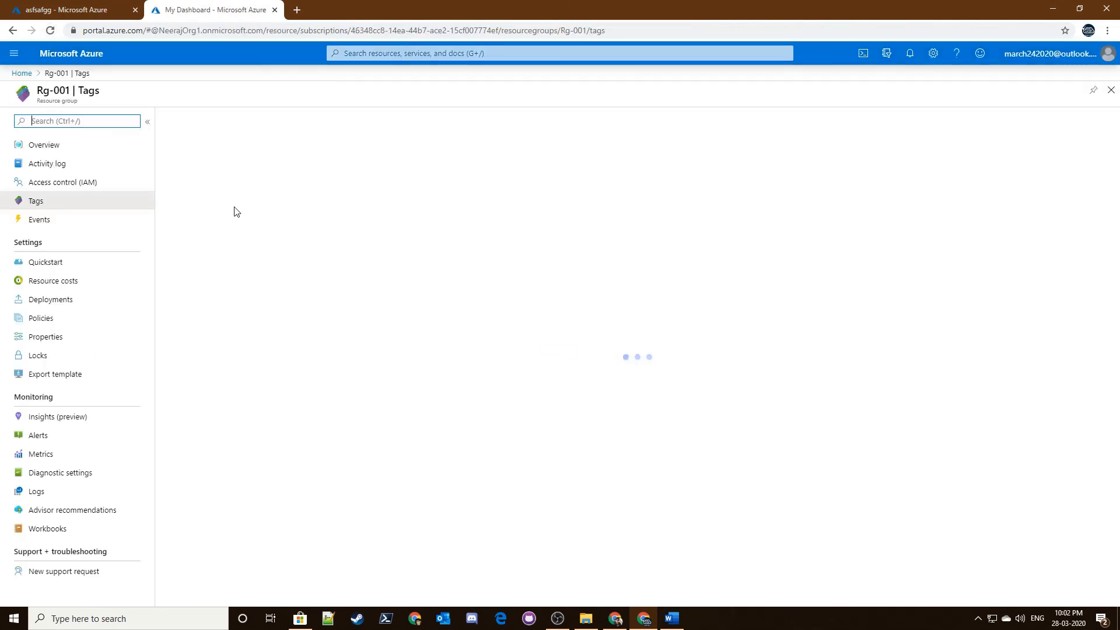
pyautogui.click(252, 284)
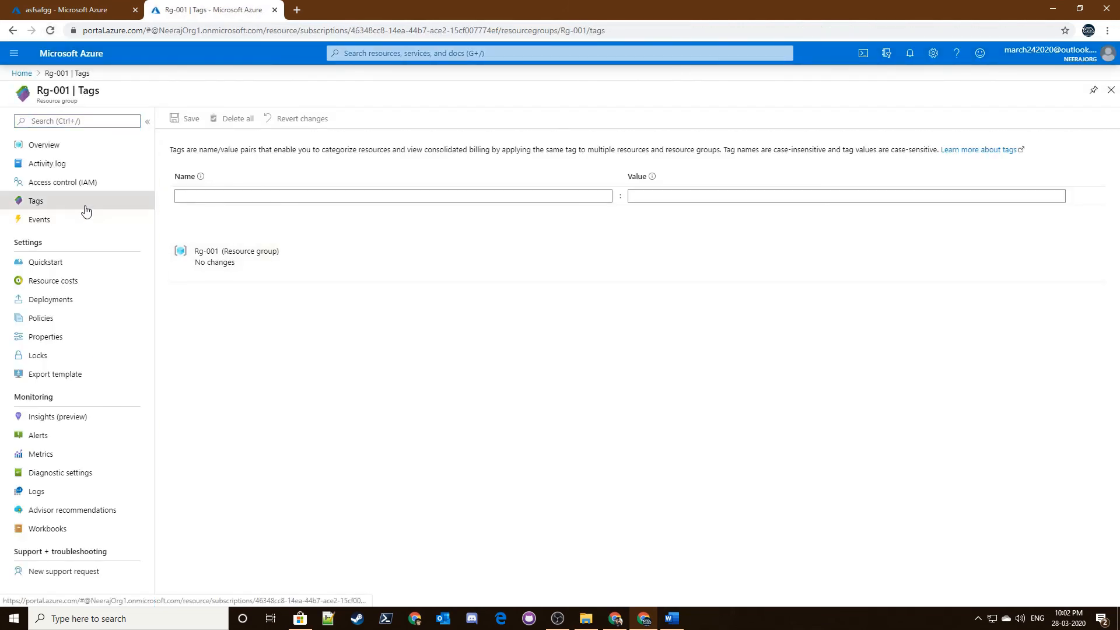
pyautogui.click(909, 53)
pyautogui.click(907, 58)
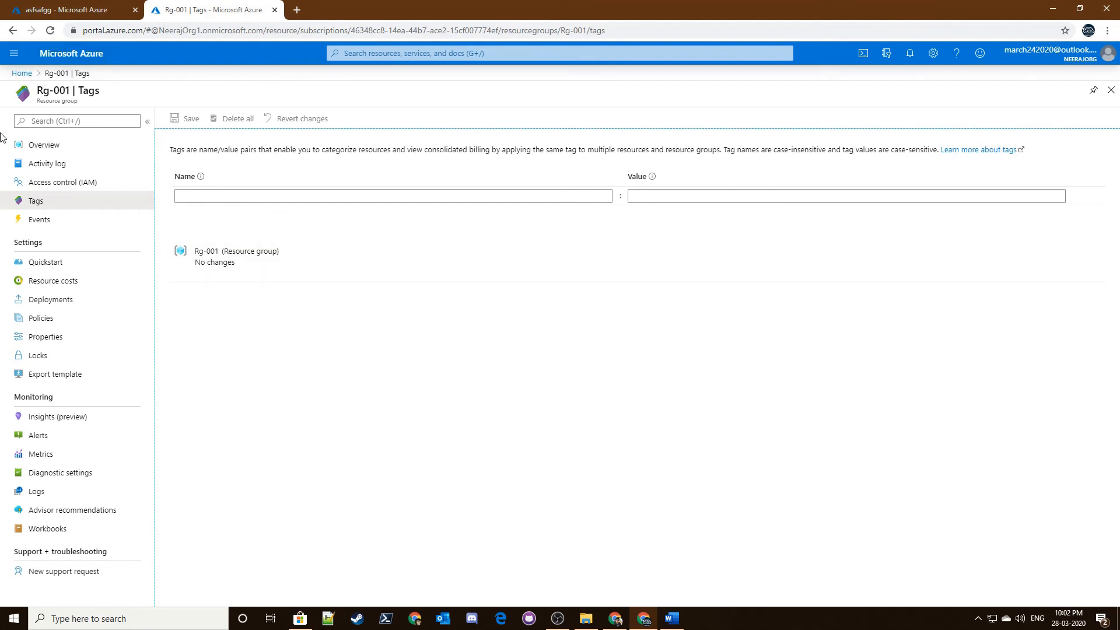
# - Leave the resource group, open the Policy service in the first browser tab and check compliance for ProductionSub
pyautogui.click(21, 73)
pyautogui.click(73, 7)
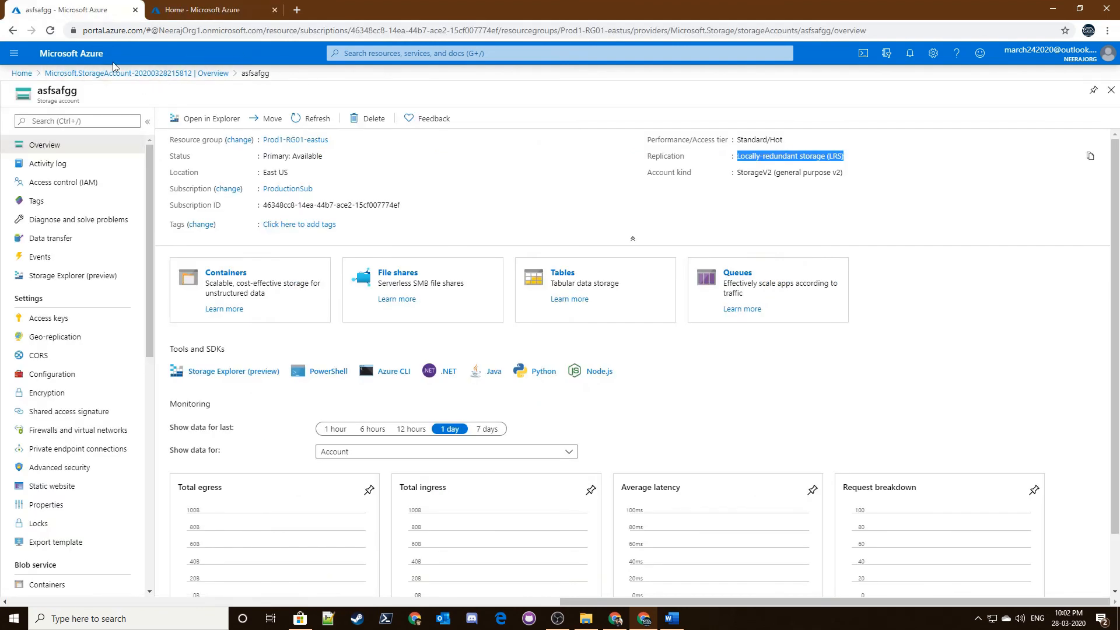
pyautogui.click(96, 54)
pyautogui.click(400, 130)
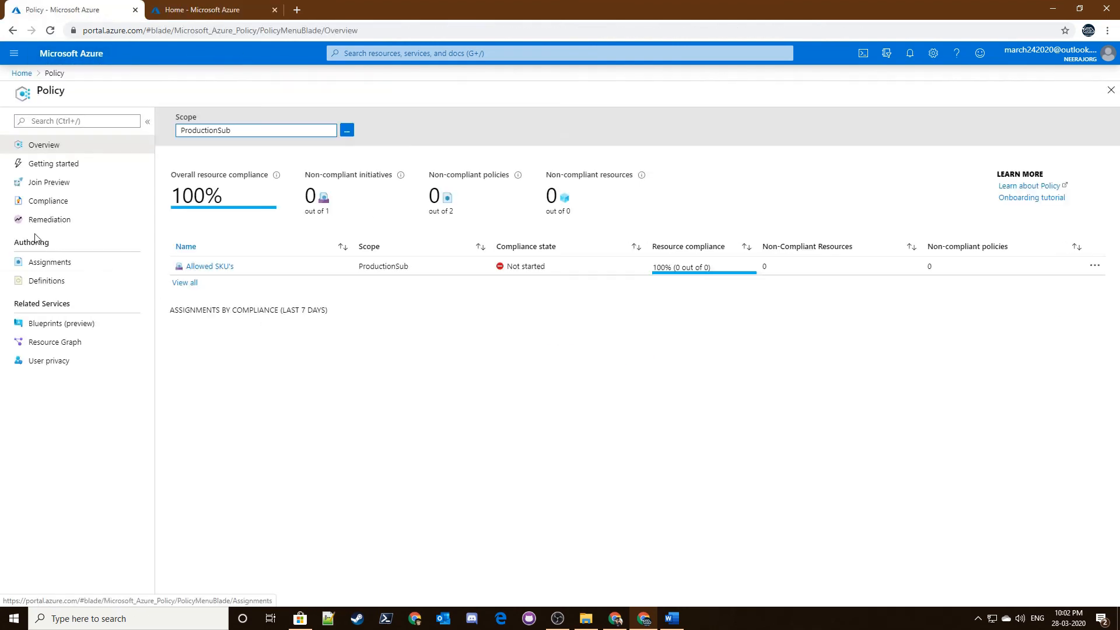
pyautogui.click(56, 201)
pyautogui.click(318, 362)
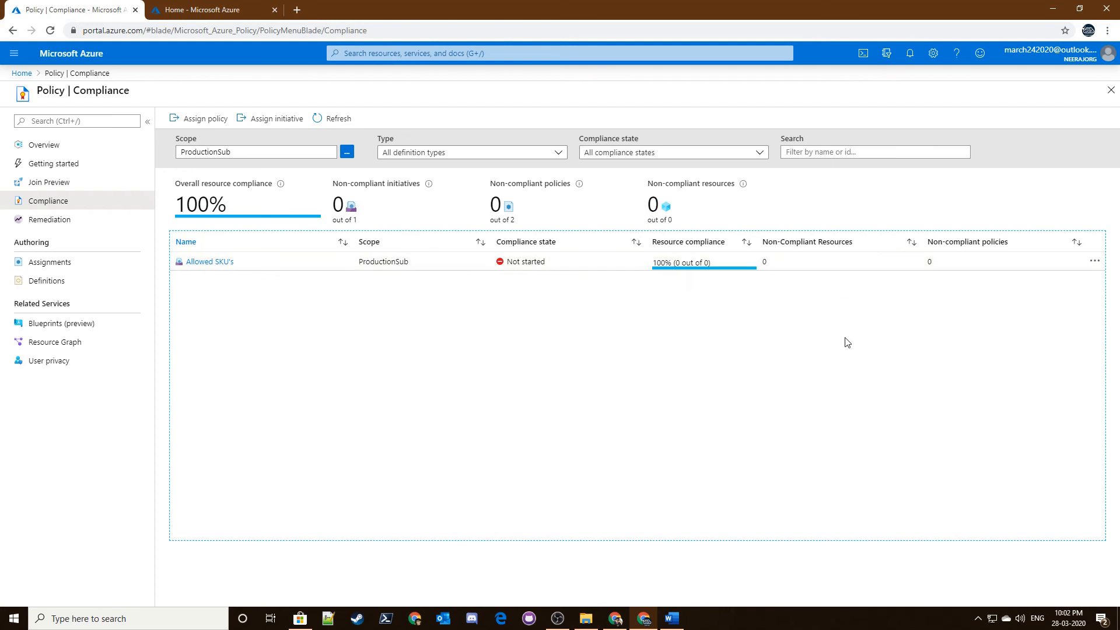
# - Open the policy Remediation page and refresh both the policies to remediate and the remediation tasks
pyautogui.click(73, 222)
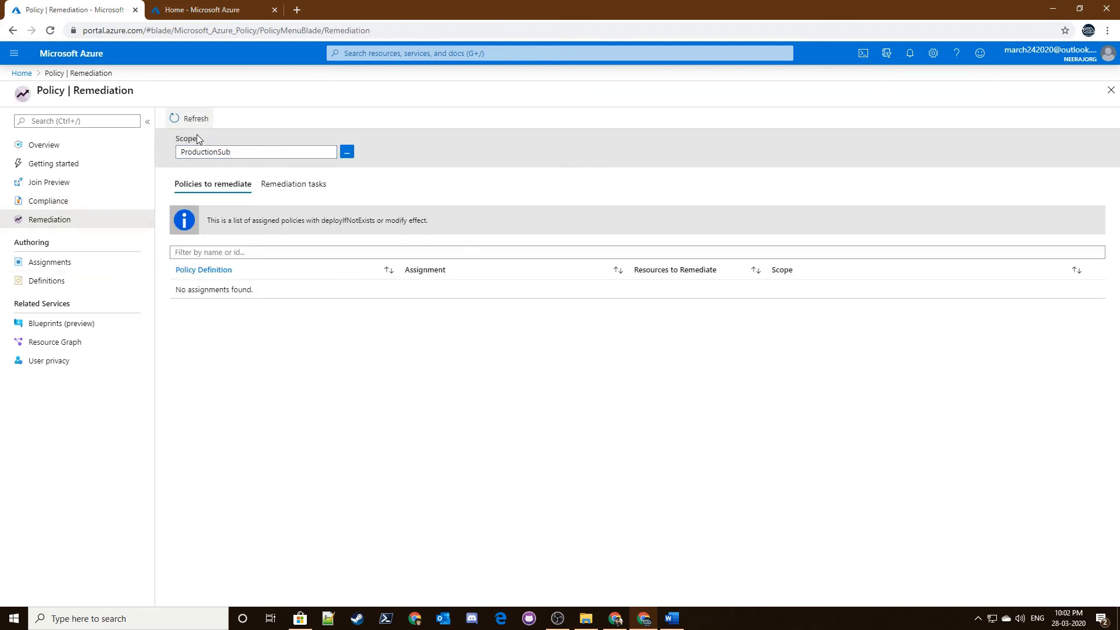
pyautogui.click(196, 123)
pyautogui.click(188, 119)
pyautogui.click(294, 186)
pyautogui.click(192, 118)
pyautogui.click(217, 186)
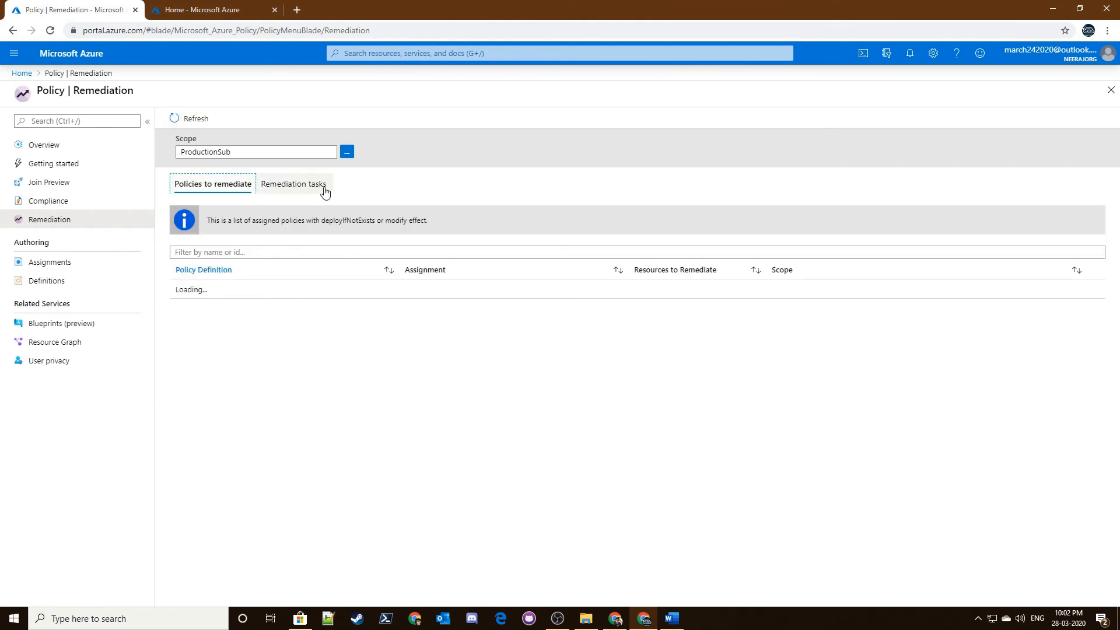
# - Choose the management group with the ProductionSub subscription as the remediation scope and refresh the list
pyautogui.click(347, 151)
pyautogui.click(862, 172)
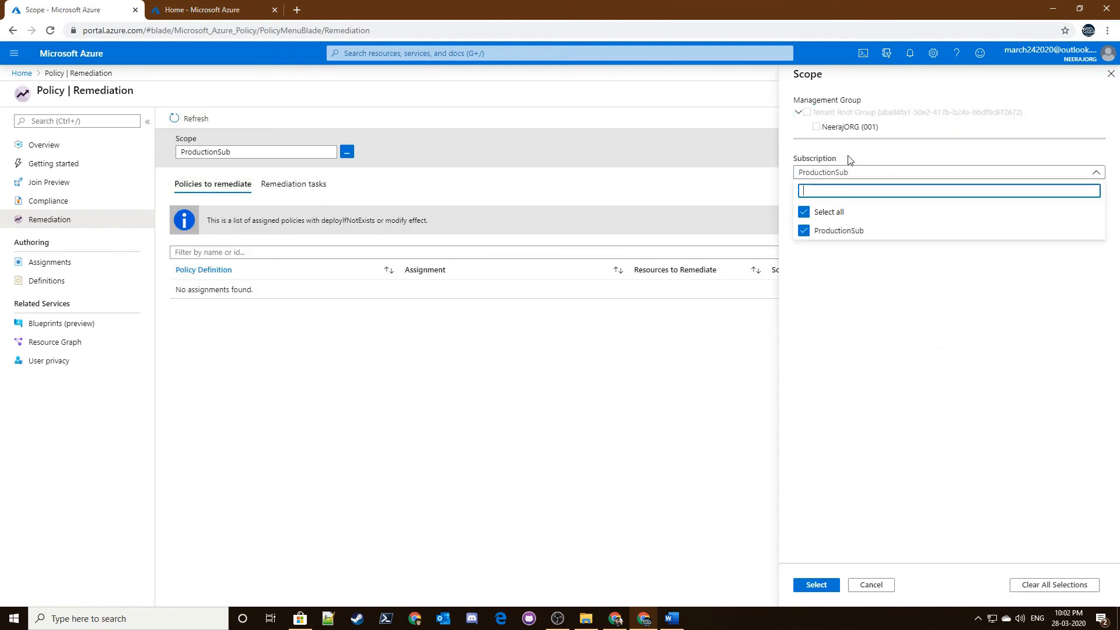
pyautogui.click(849, 127)
pyautogui.click(833, 170)
pyautogui.click(804, 230)
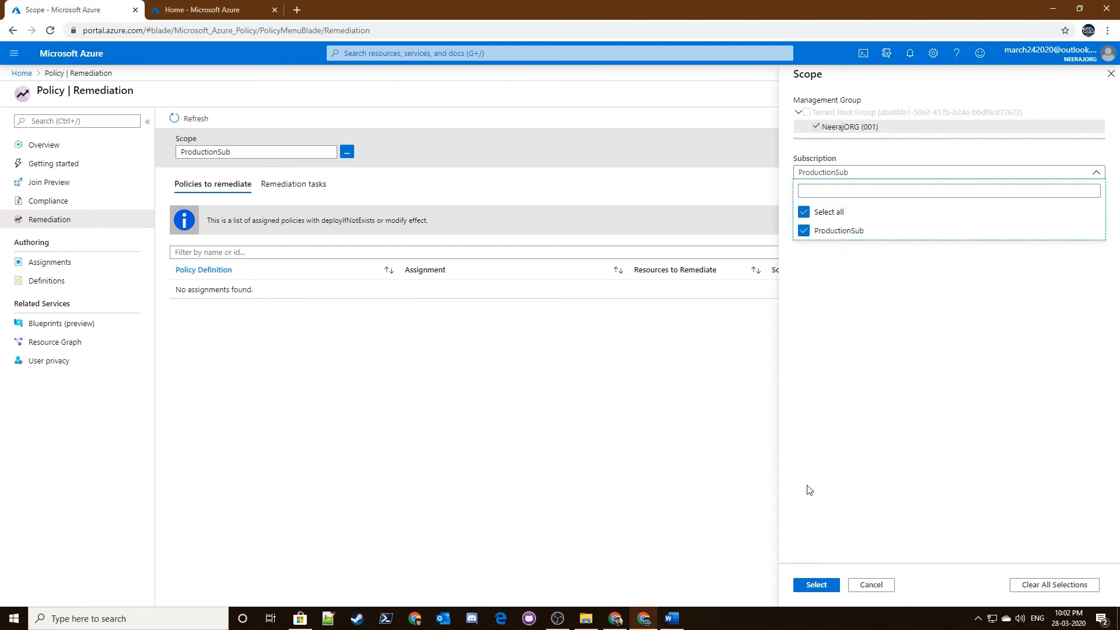
pyautogui.click(818, 586)
pyautogui.click(171, 119)
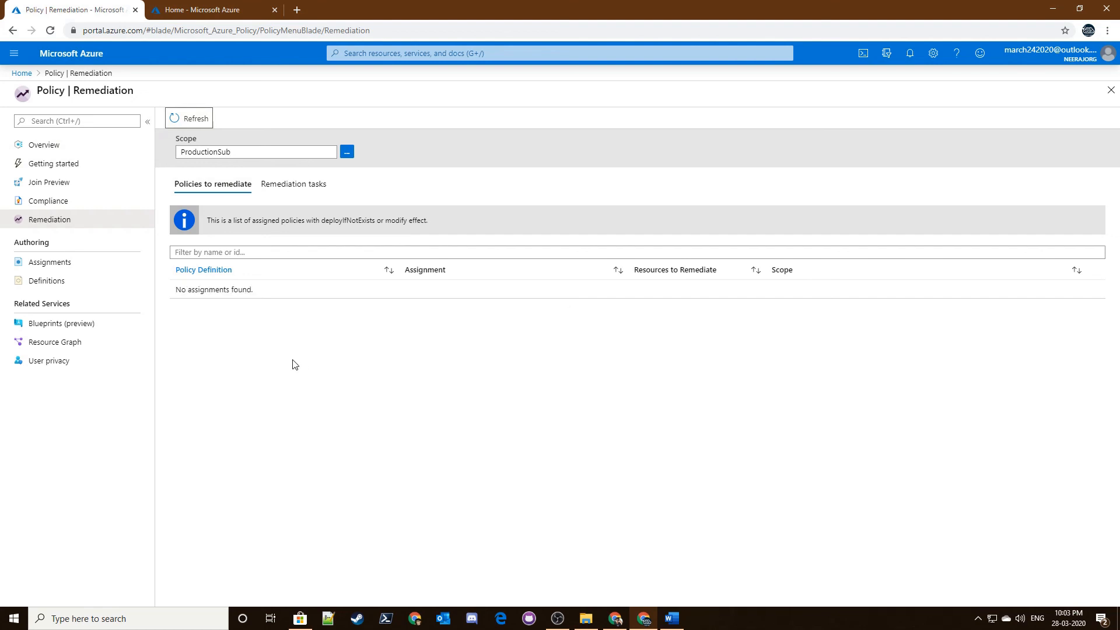
# - Review the ProductionSub policy assignments and refresh the Remediation page's policies to remediate again
pyautogui.click(61, 262)
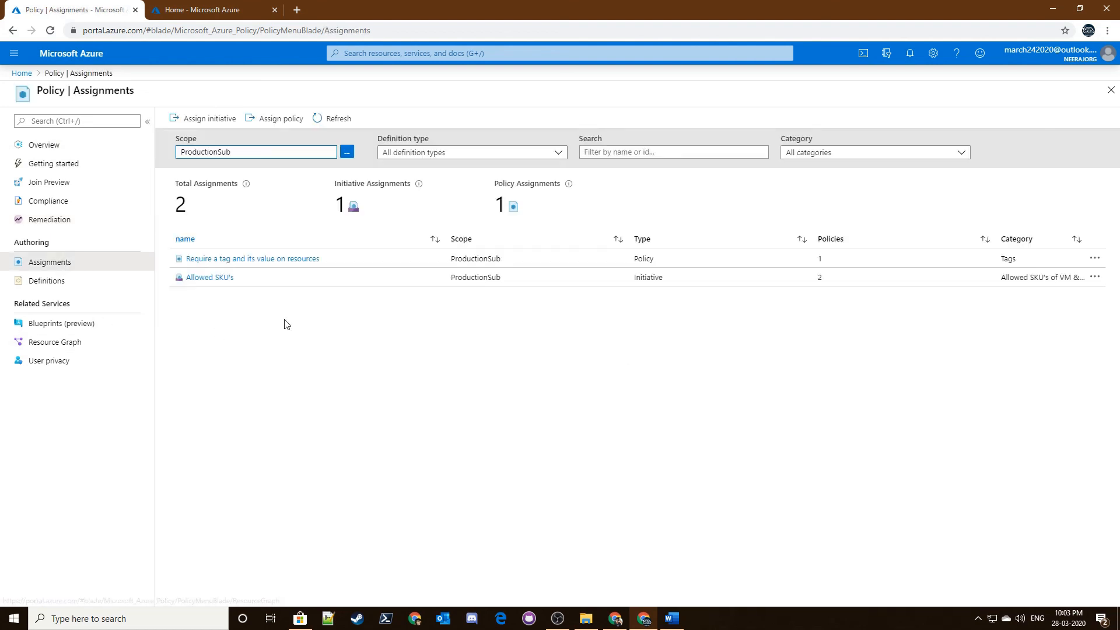
pyautogui.click(55, 219)
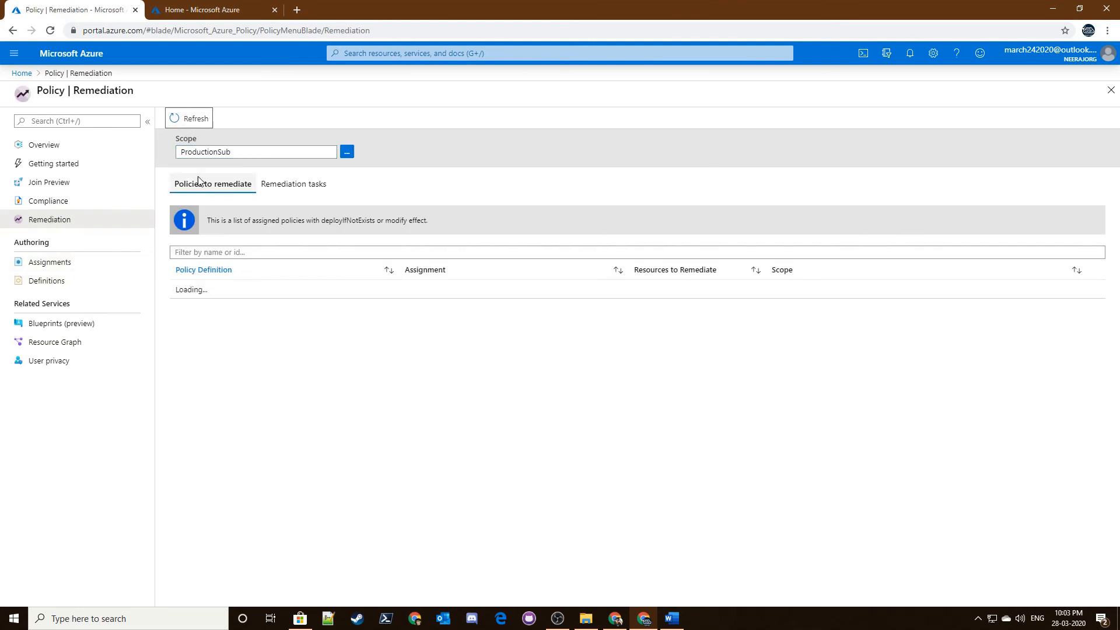
pyautogui.click(187, 121)
pyautogui.click(259, 341)
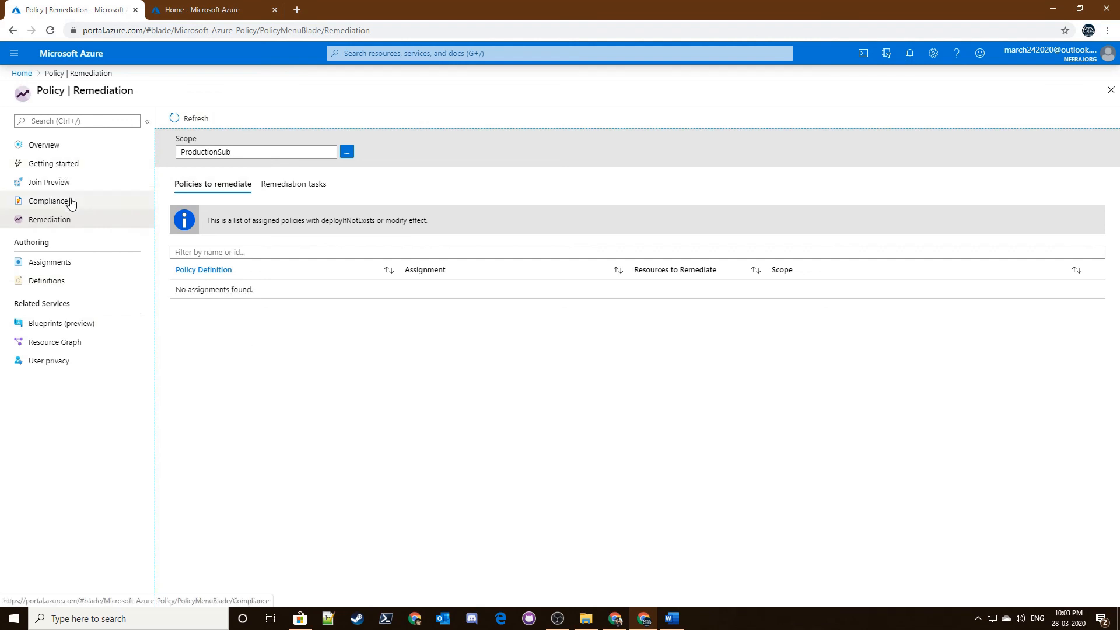
# - Check the compliance state of the tag policy and the Allowed SKU's initiative, rechecking the Remediation page in between
pyautogui.click(70, 202)
pyautogui.click(499, 372)
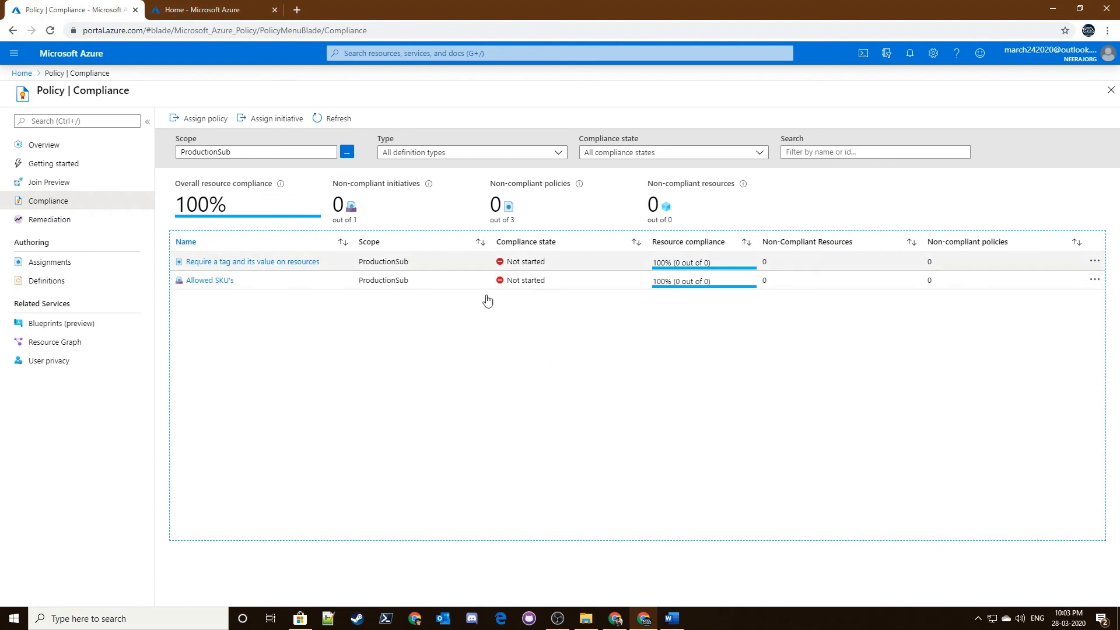
pyautogui.click(83, 226)
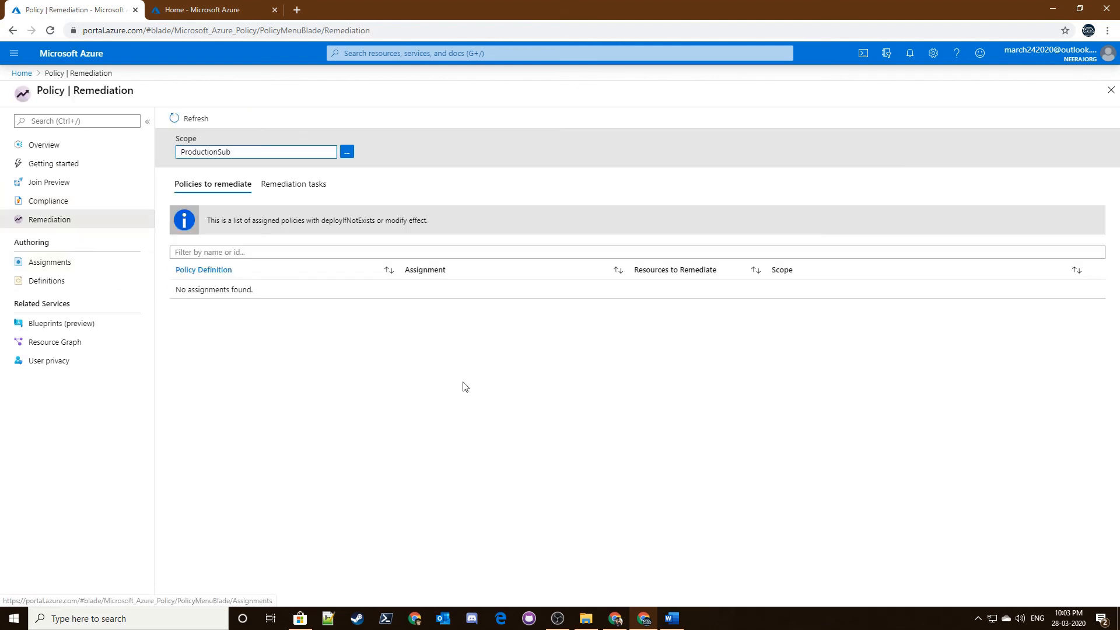
pyautogui.click(88, 205)
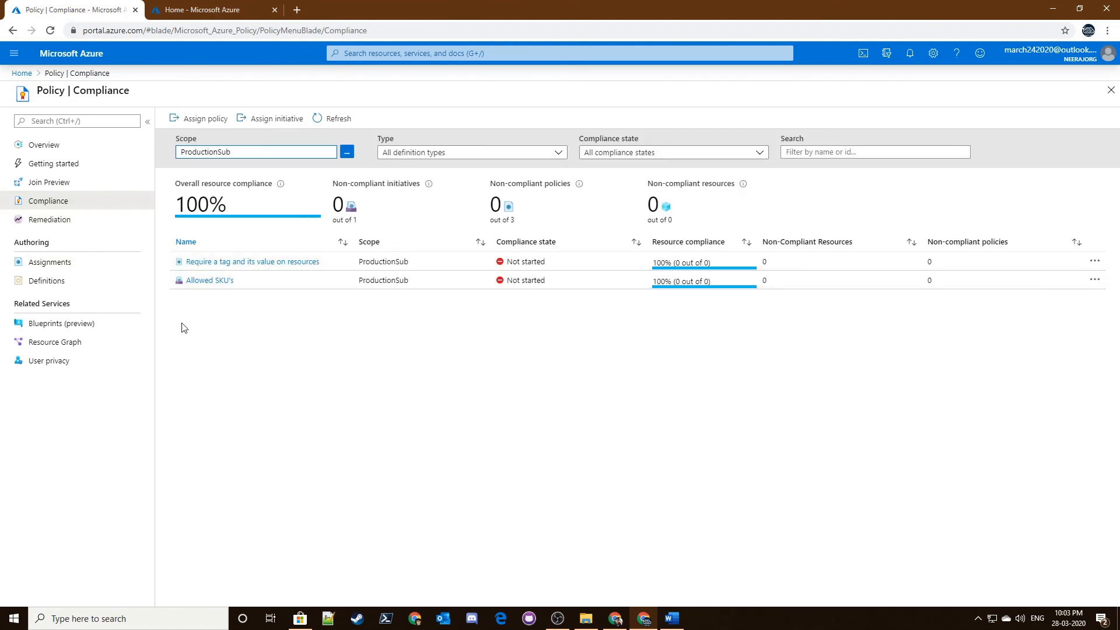
pyautogui.click(750, 409)
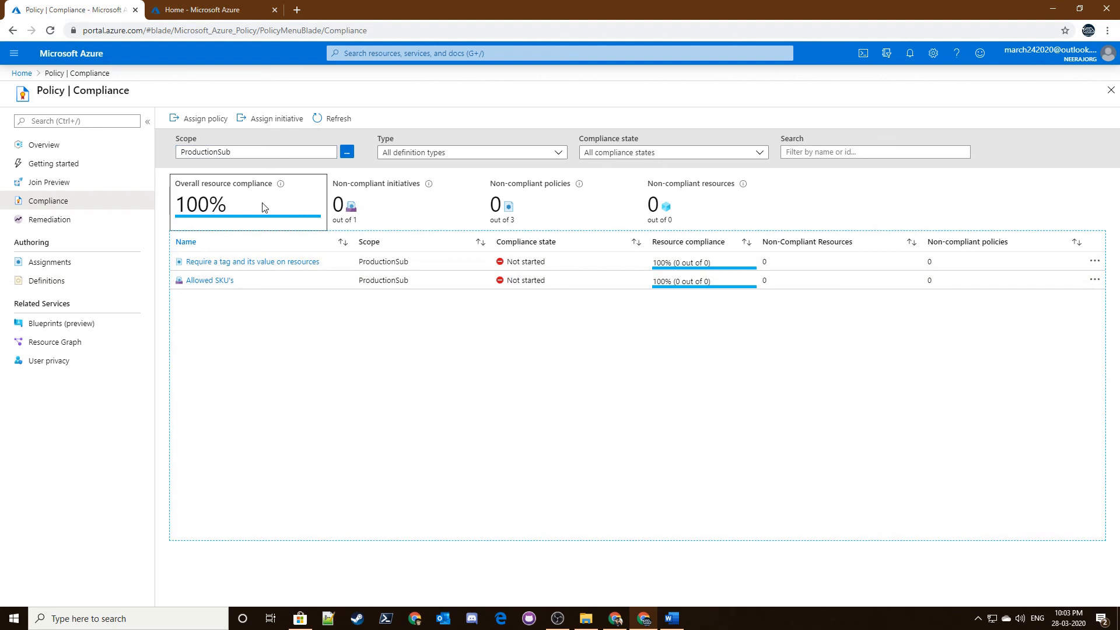
# - Revisit the policy Definitions, Assignments and Overview pages
pyautogui.click(62, 281)
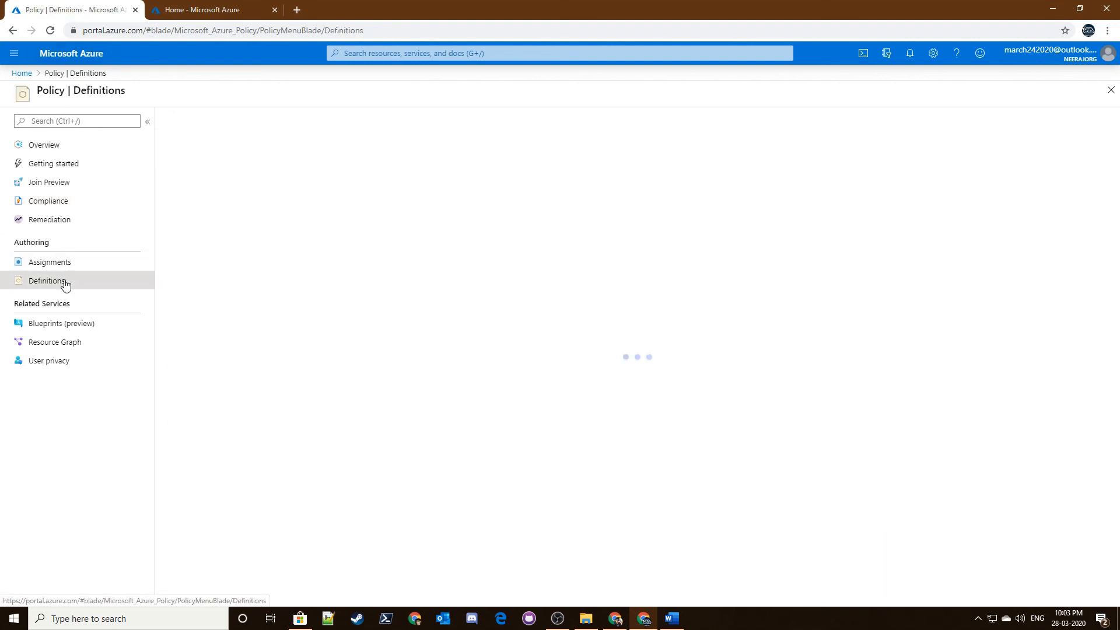
pyautogui.click(49, 262)
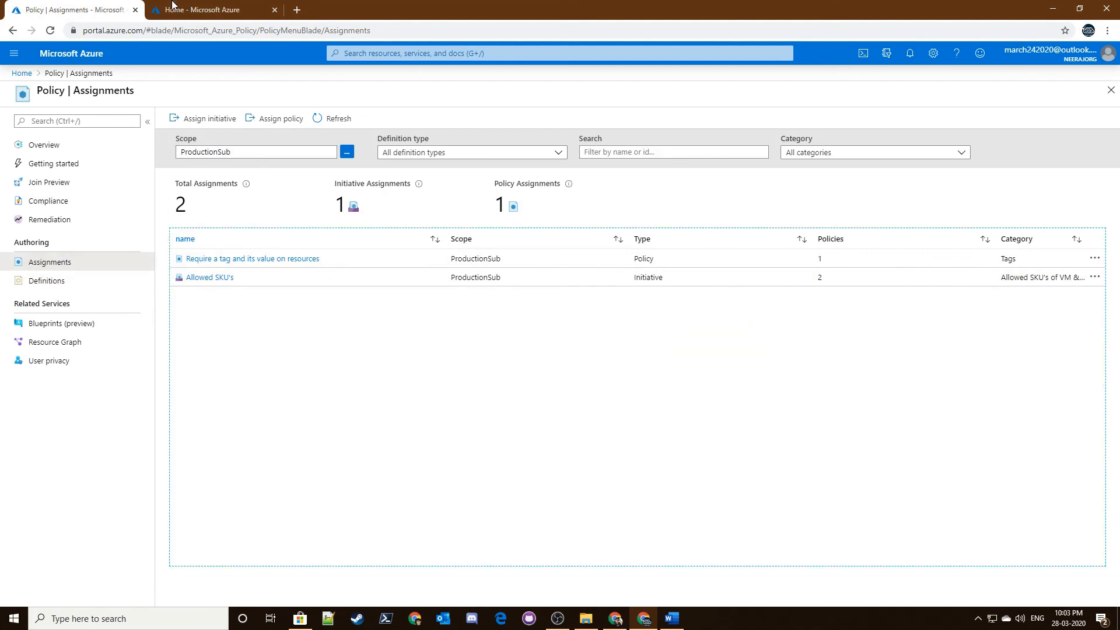
pyautogui.click(42, 146)
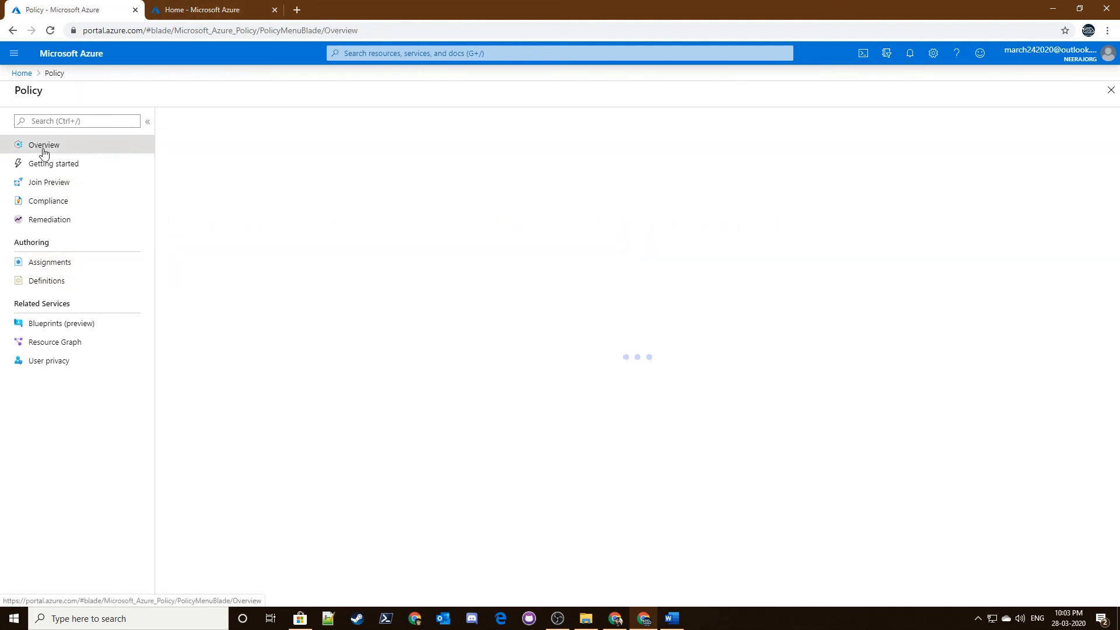
# - Start assigning the recommended "Not allowed resource types" policy from the Getting started page
pyautogui.click(51, 164)
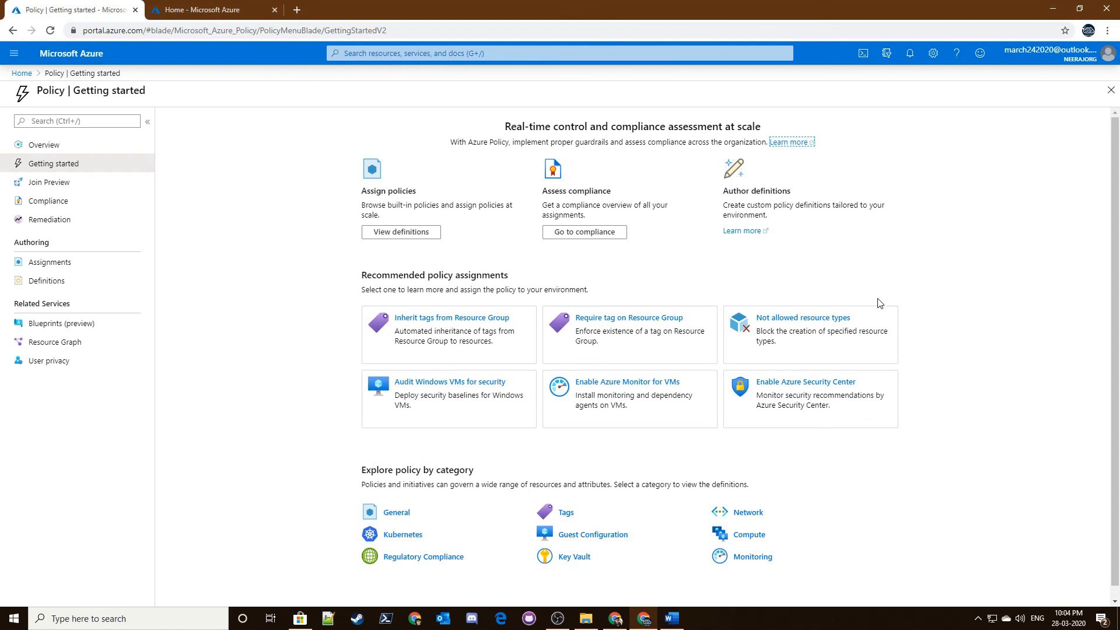
pyautogui.scroll(-1, 828, 327)
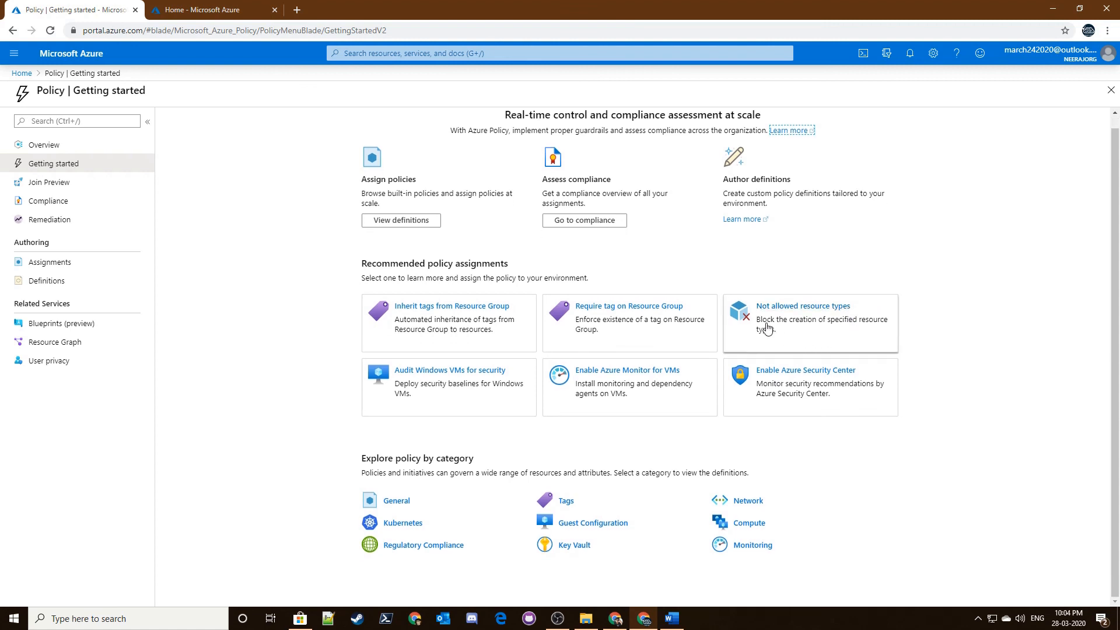
pyautogui.click(796, 333)
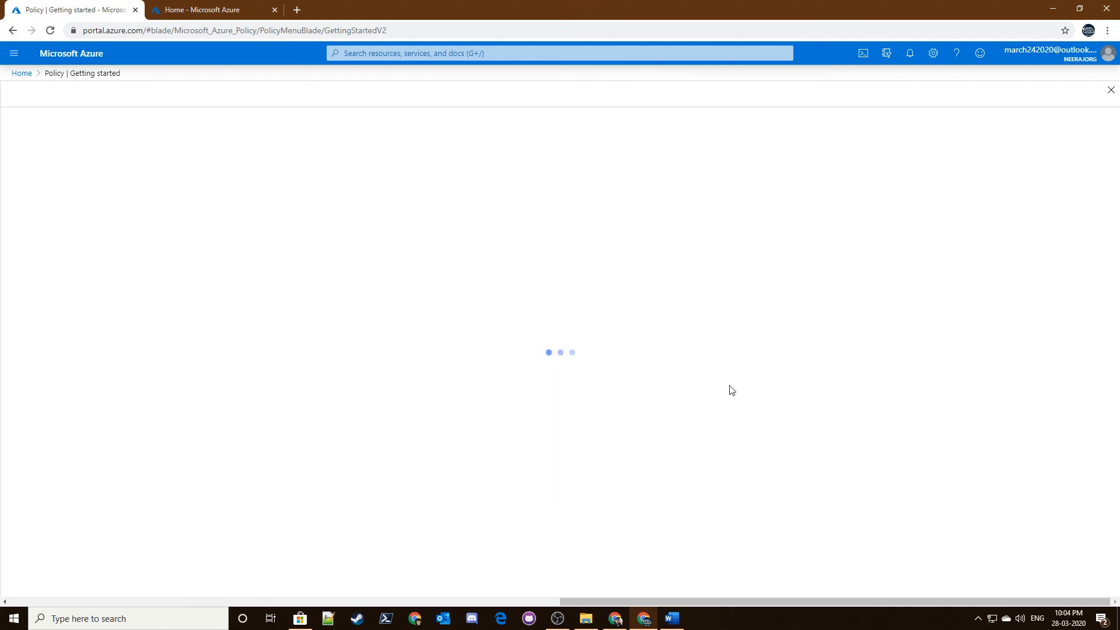
# - Set the scope of the "Not allowed resource types" assignment to the ProductionSub subscription, without choosing a resource group
pyautogui.click(109, 179)
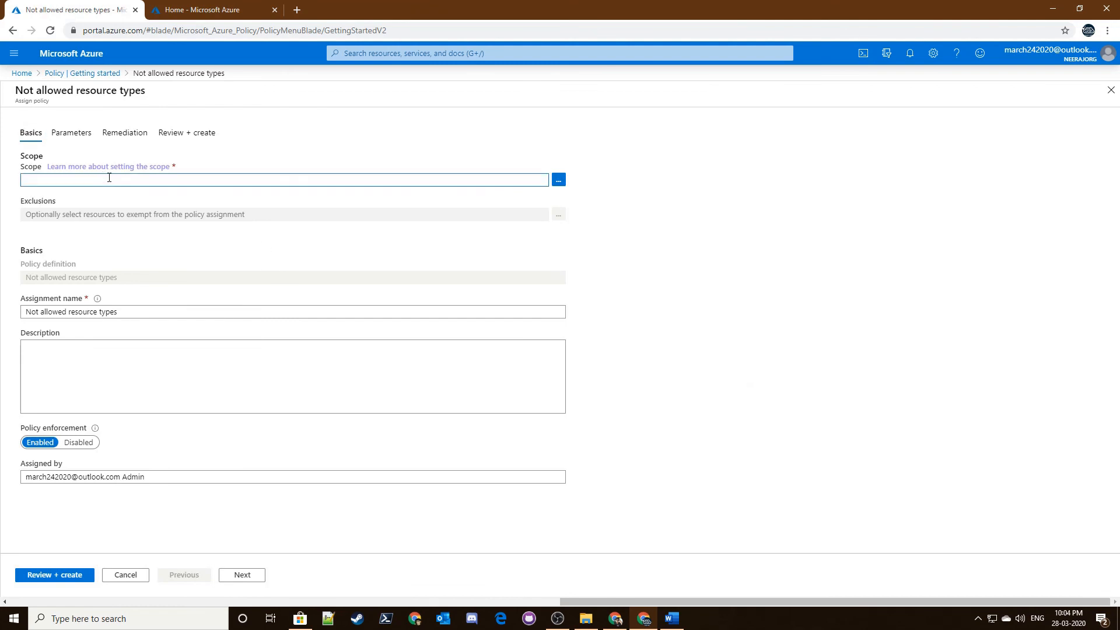
pyautogui.click(558, 180)
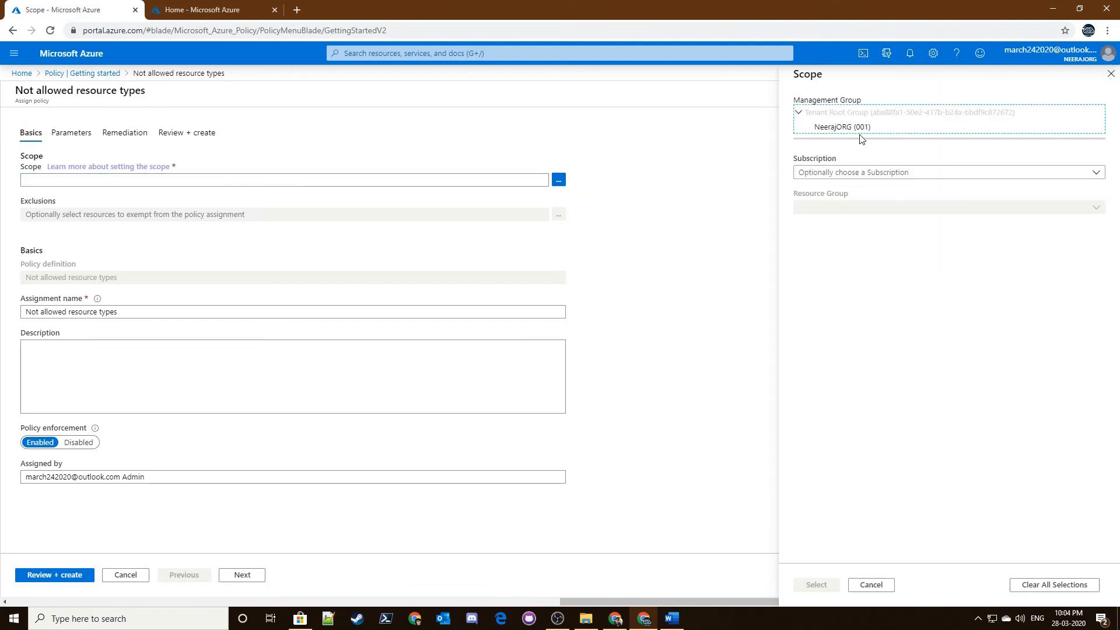
pyautogui.click(816, 128)
pyautogui.click(834, 174)
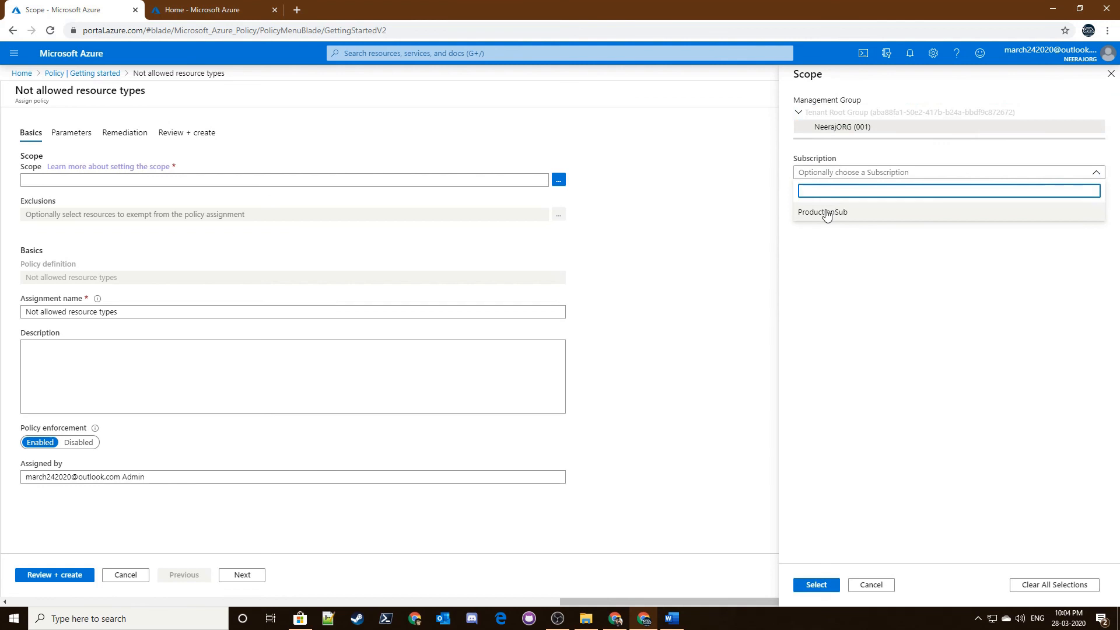
pyautogui.click(825, 211)
pyautogui.click(838, 181)
pyautogui.click(827, 210)
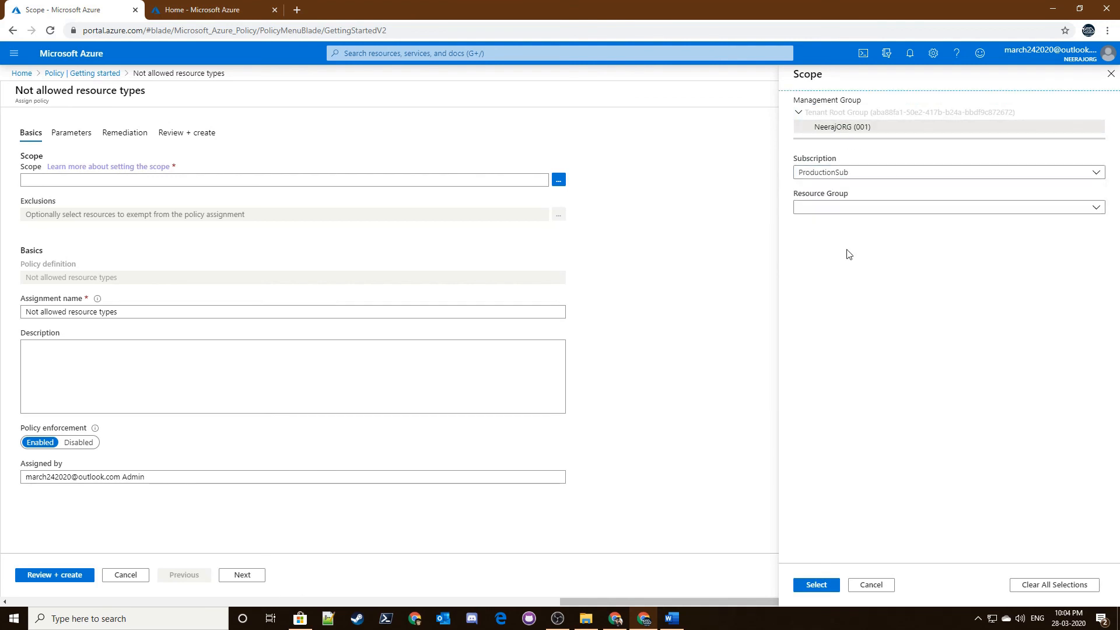
pyautogui.click(816, 584)
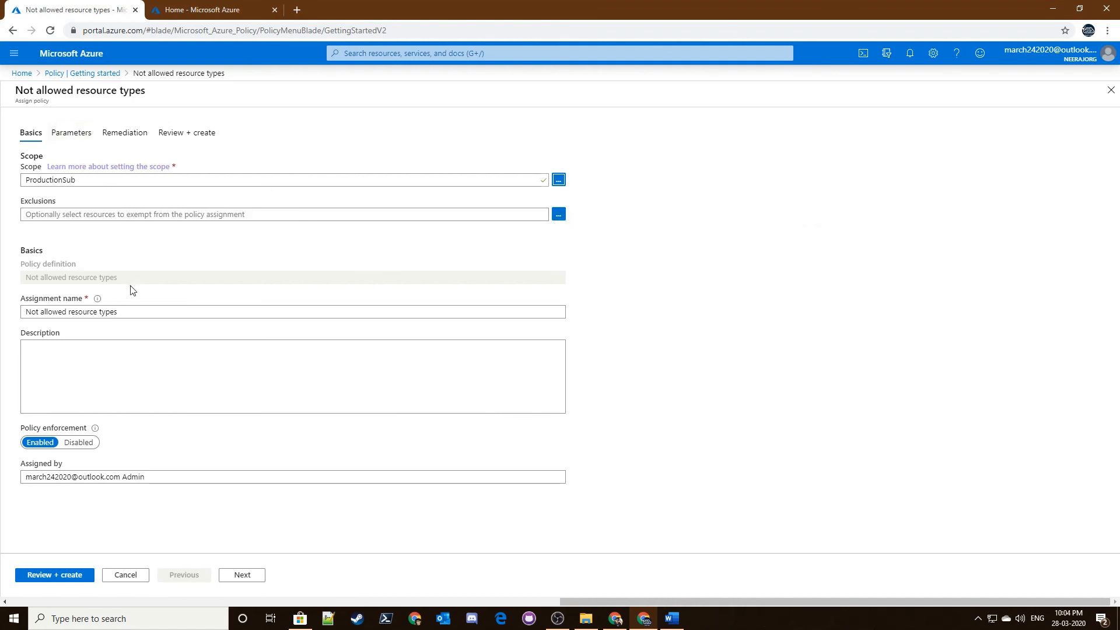
# - Select locks under Microsoft.Authorization as a not allowed resource type in the assignment's parameters, keeping the default assignment name
pyautogui.click(125, 311)
pyautogui.tripleClick(40, 315)
pyautogui.click(89, 327)
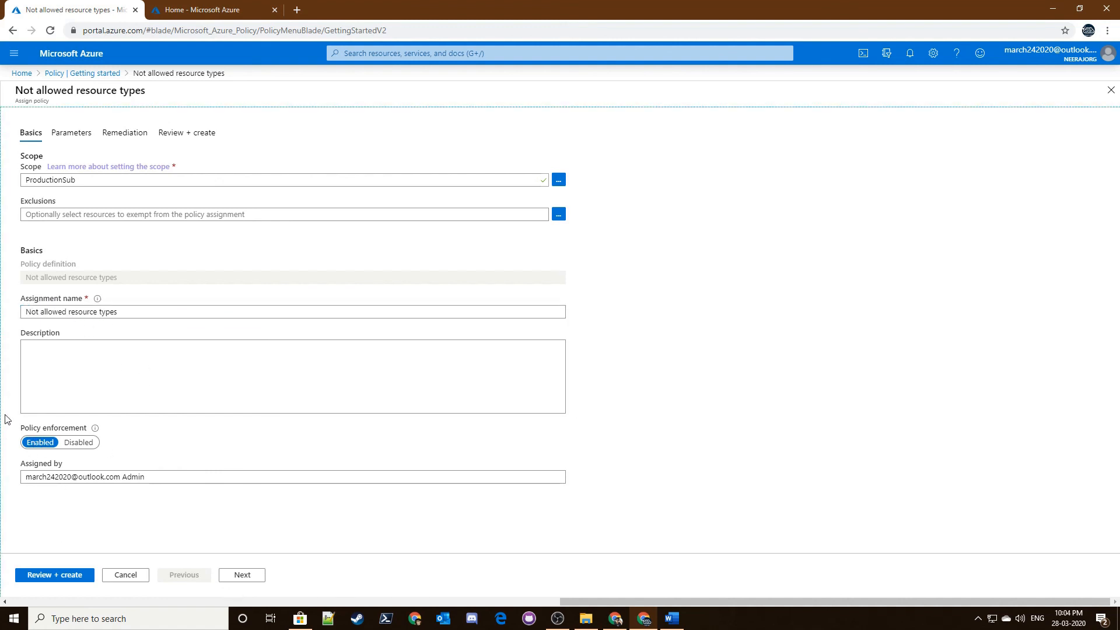
pyautogui.click(238, 578)
pyautogui.click(199, 327)
pyautogui.click(139, 187)
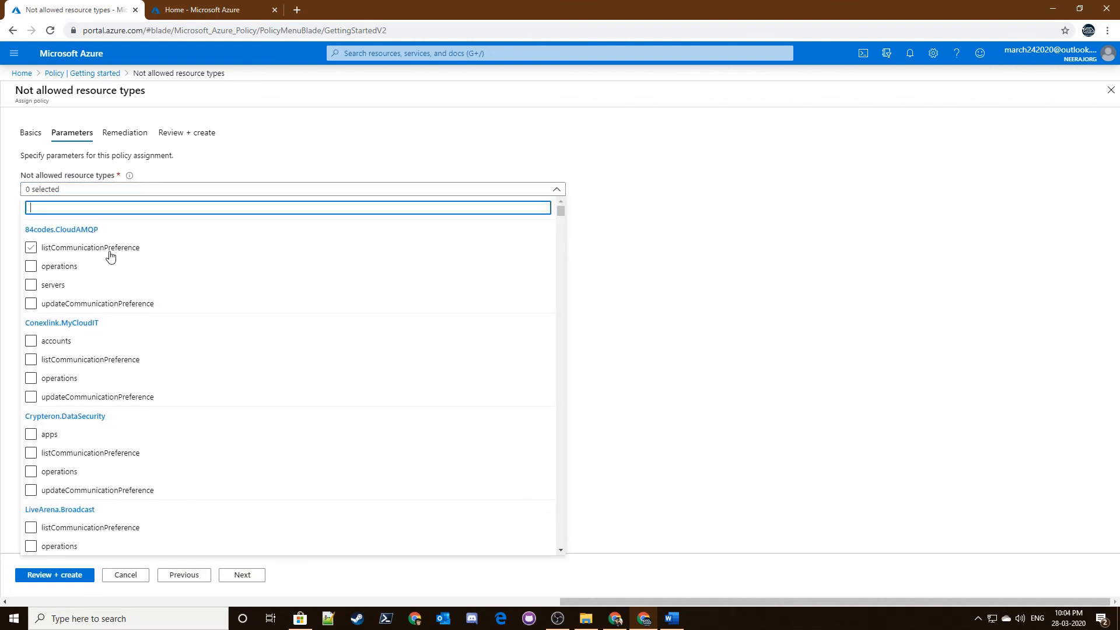
pyautogui.scroll(-4, 130, 273)
pyautogui.scroll(-20, 132, 279)
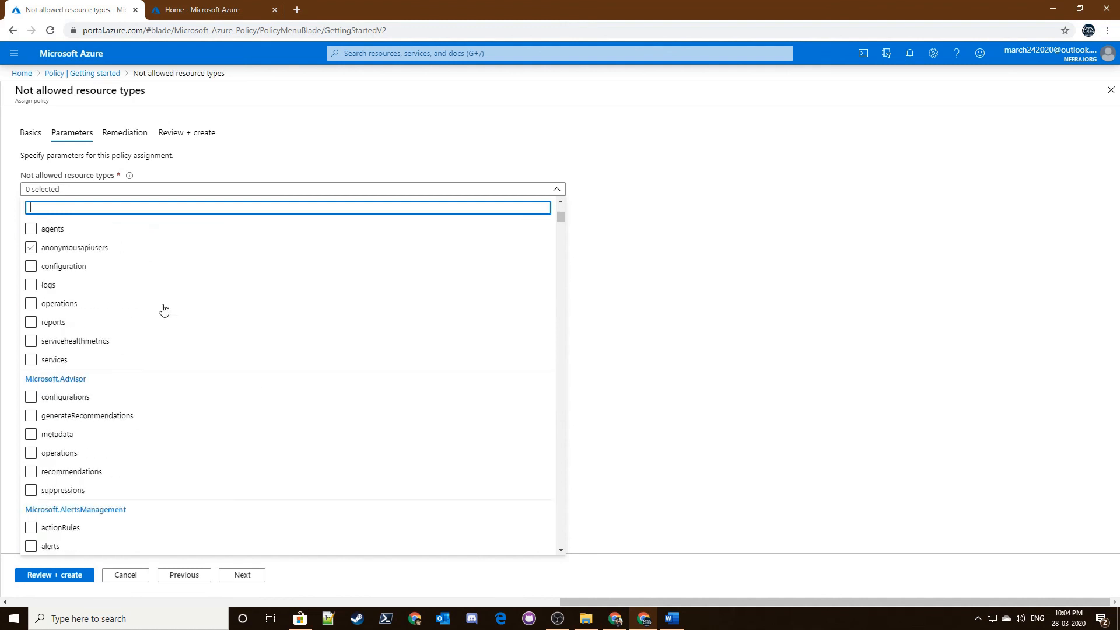
pyautogui.scroll(-8, 176, 330)
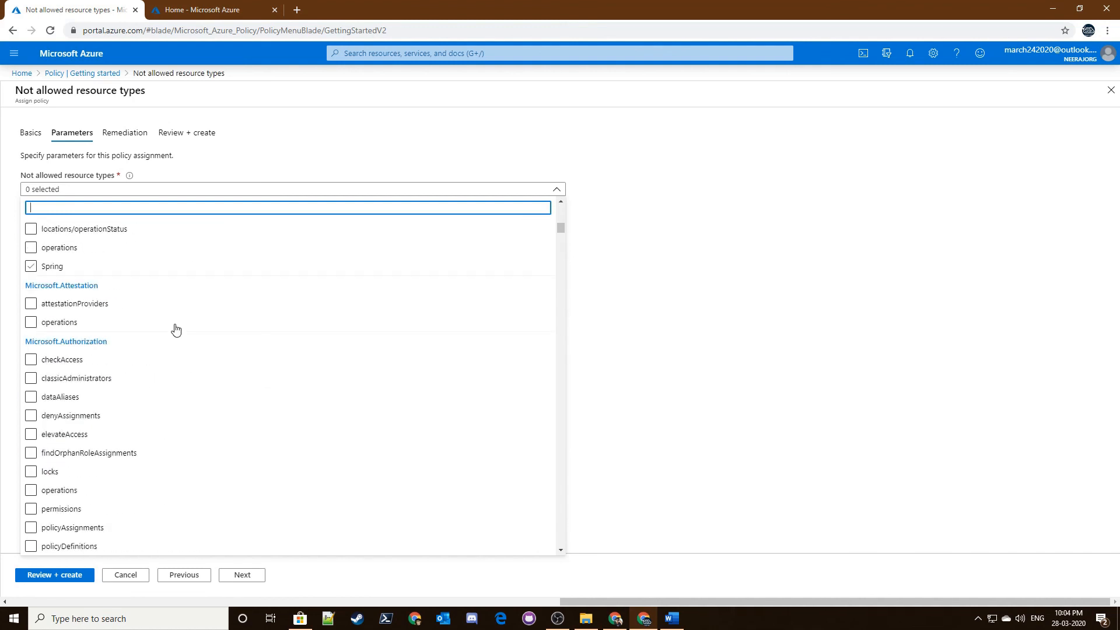
pyautogui.scroll(-4, 175, 330)
pyautogui.scroll(4, 108, 338)
pyautogui.scroll(-1, 117, 321)
pyautogui.click(31, 415)
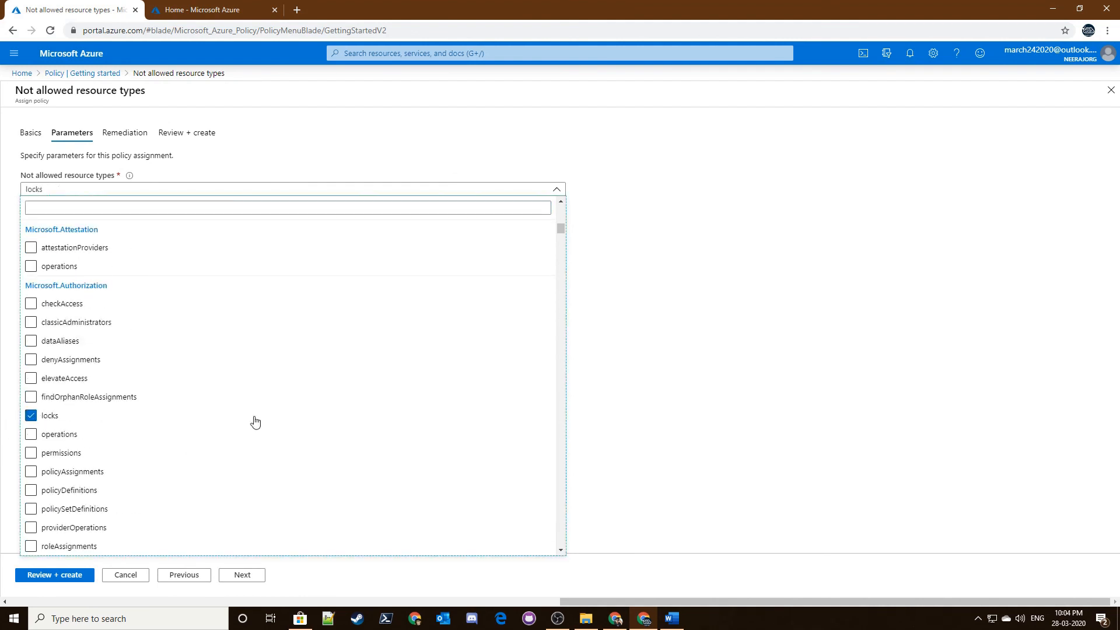
# - Add the Microsoft.AzureStack types cloudManifestFiles, operations, registrations, registrations/customerSubscriptions and registrations/products to the not allowed resource types
pyautogui.scroll(-20, 187, 333)
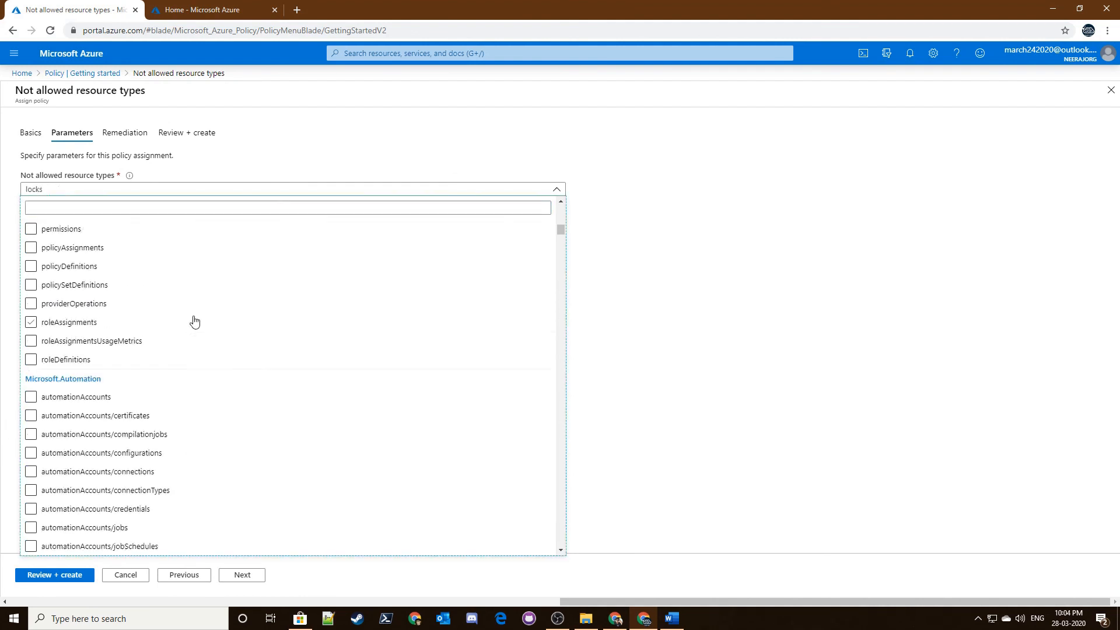
pyautogui.scroll(-3, 180, 350)
pyautogui.scroll(5, 181, 349)
pyautogui.click(38, 270)
pyautogui.click(62, 286)
pyautogui.click(63, 304)
pyautogui.click(68, 323)
pyautogui.click(71, 338)
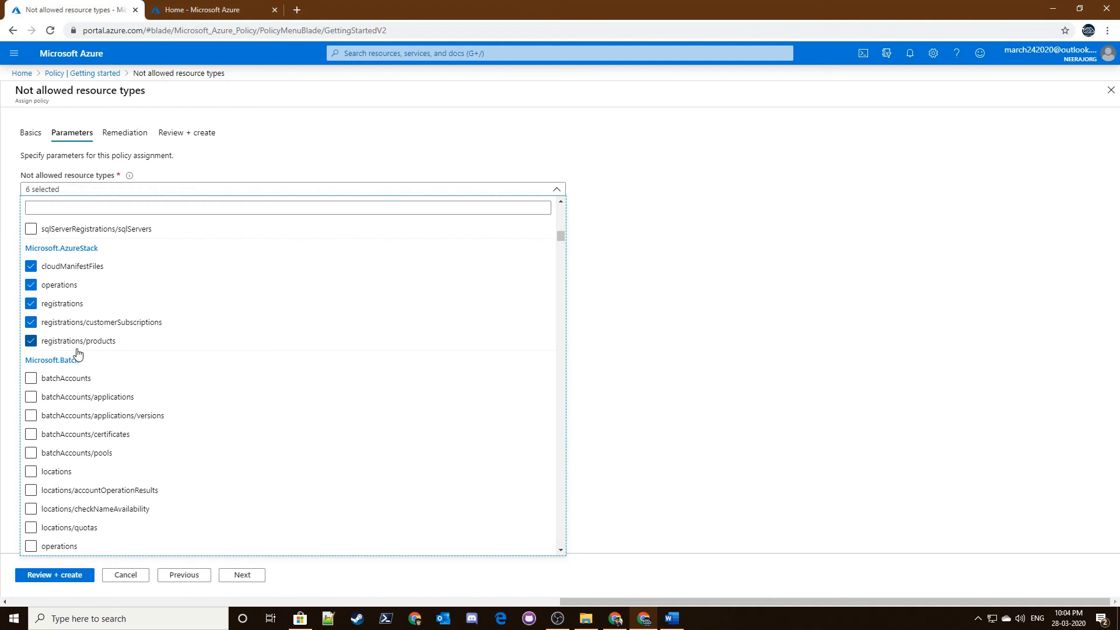
# - Enable creation of a managed identity in (US) East US for remediation and create the policy assignment
pyautogui.click(233, 575)
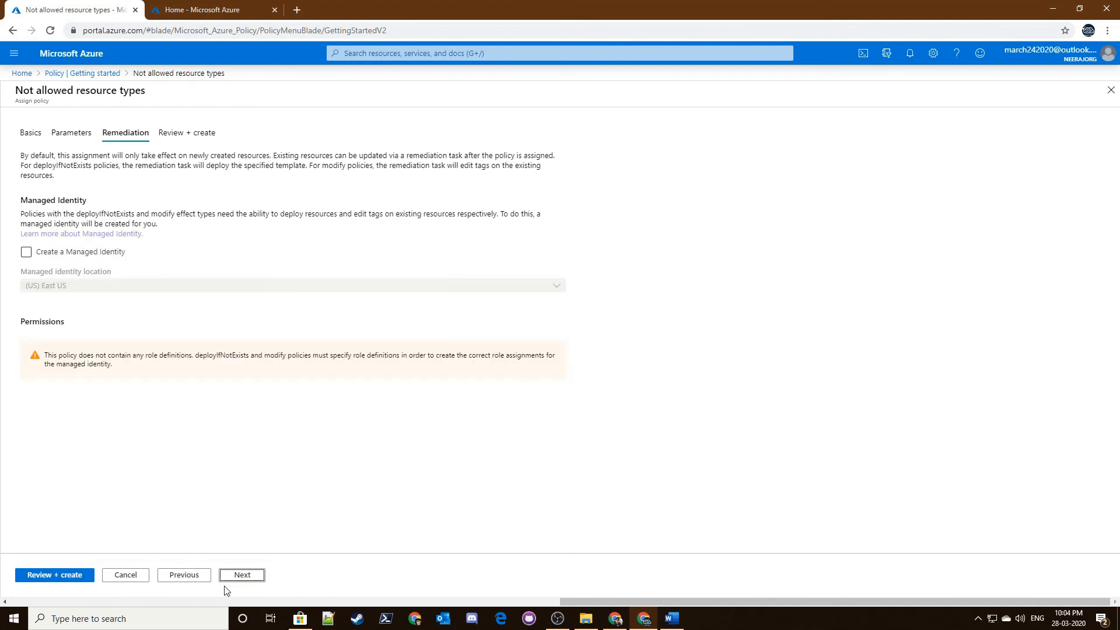
pyautogui.click(35, 254)
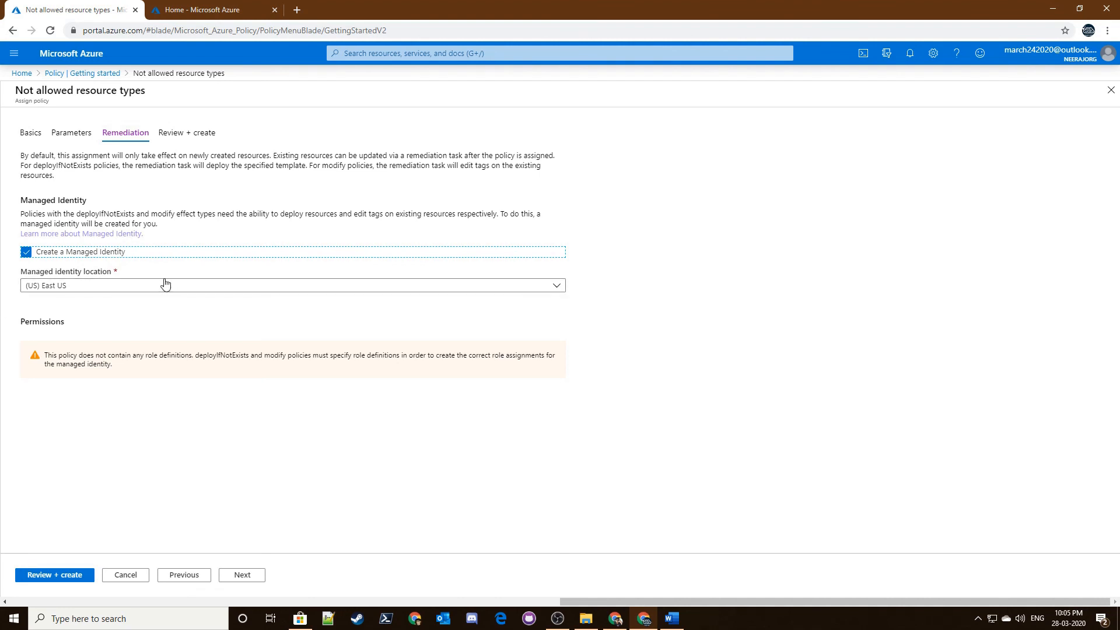
pyautogui.click(257, 575)
pyautogui.click(42, 575)
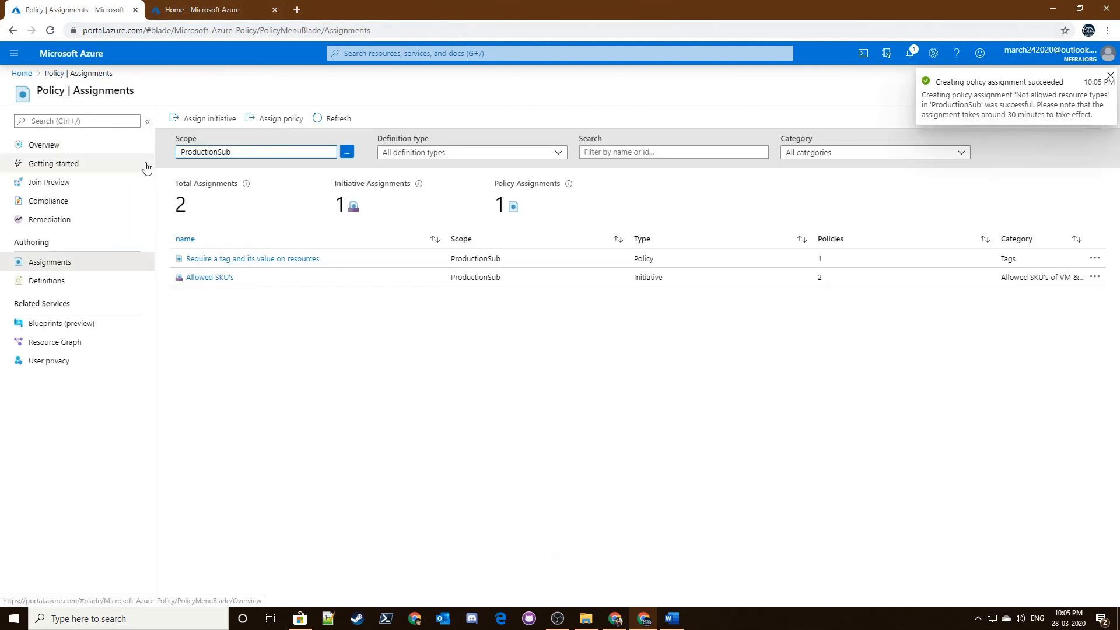
# - Check the Remediation and Assignments pages for the new policy assignment, refreshing both lists
pyautogui.click(93, 230)
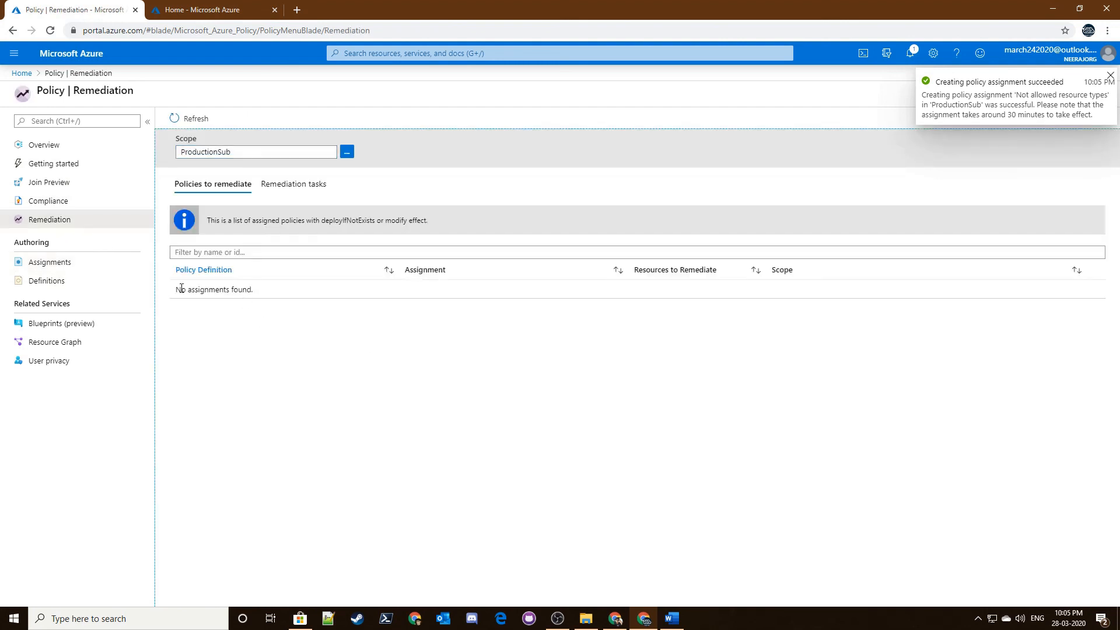
pyautogui.click(187, 119)
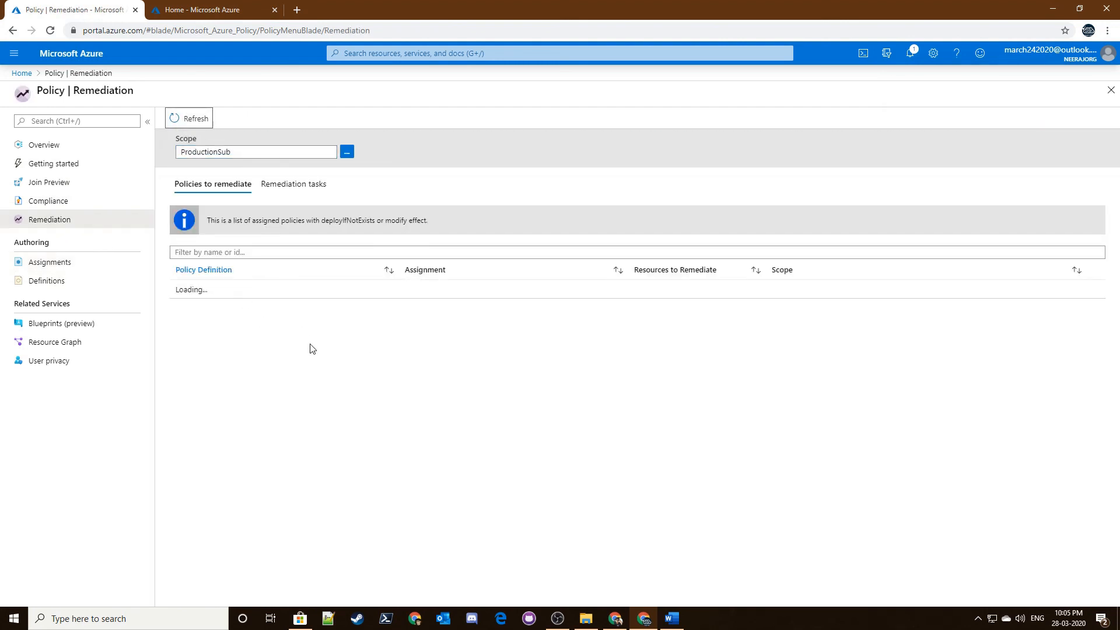
pyautogui.click(50, 262)
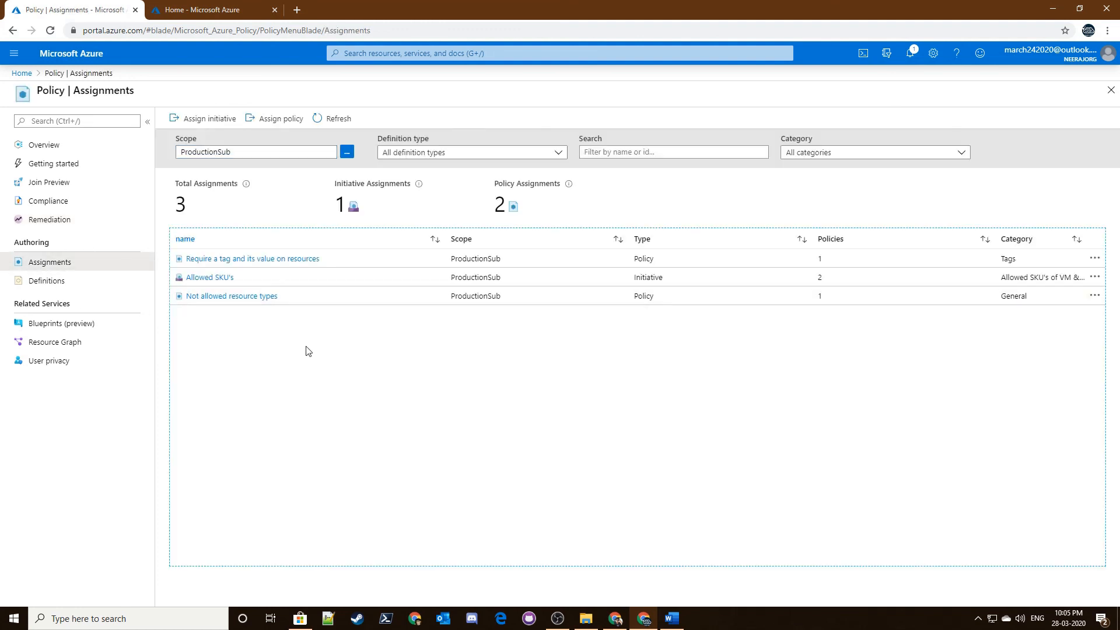
pyautogui.click(332, 119)
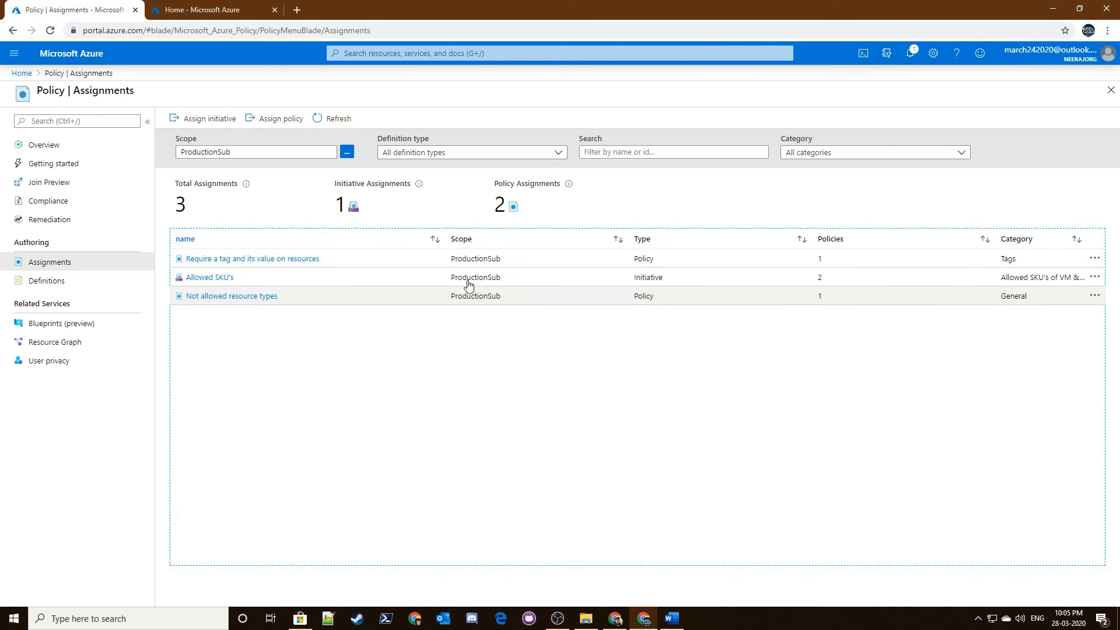
# - Open the Audit SWIFT CSP-CSCF v2020 initiative from the policy Definitions page and return to the definitions
pyautogui.click(93, 291)
pyautogui.click(298, 372)
pyautogui.click(94, 74)
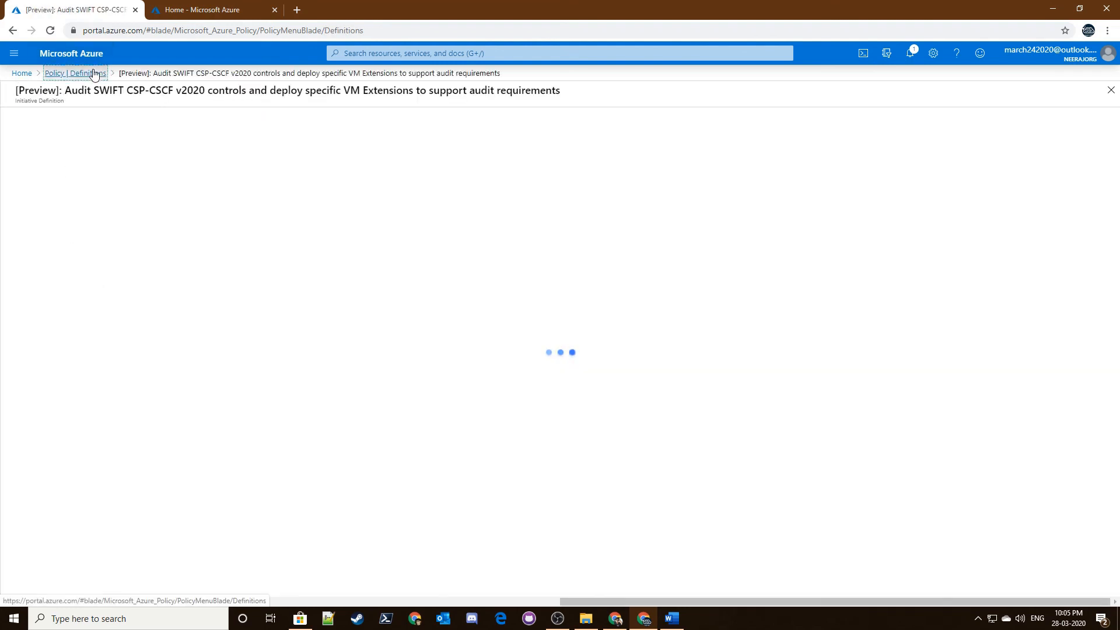
# - View the Resource Graph and User privacy pages, and return to the policy Overview
pyautogui.click(62, 344)
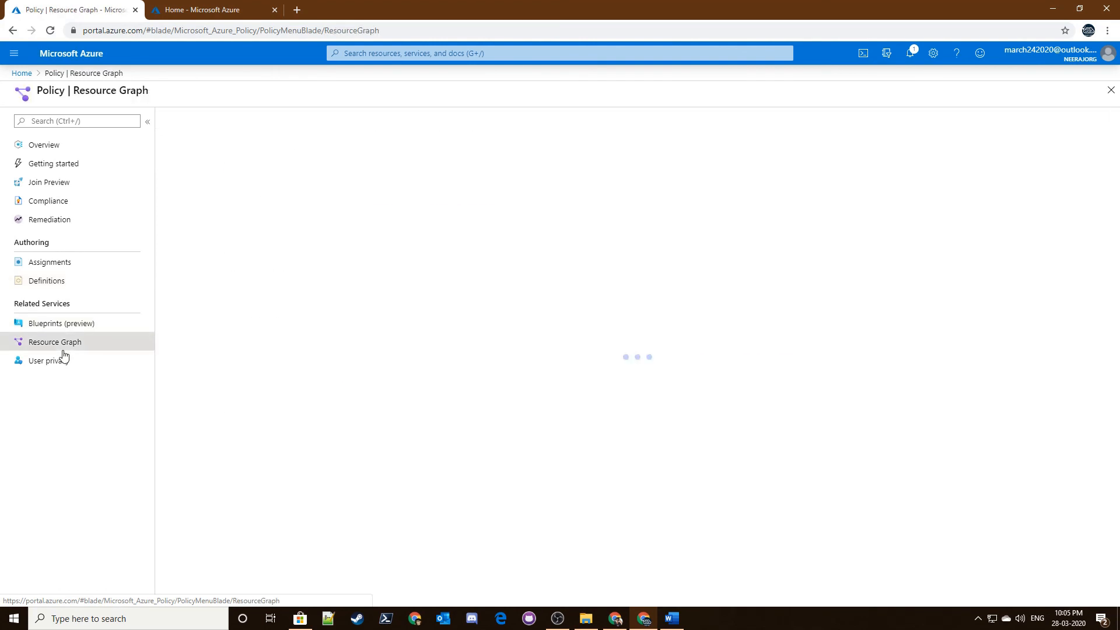
pyautogui.tripleClick(319, 250)
pyautogui.click(392, 286)
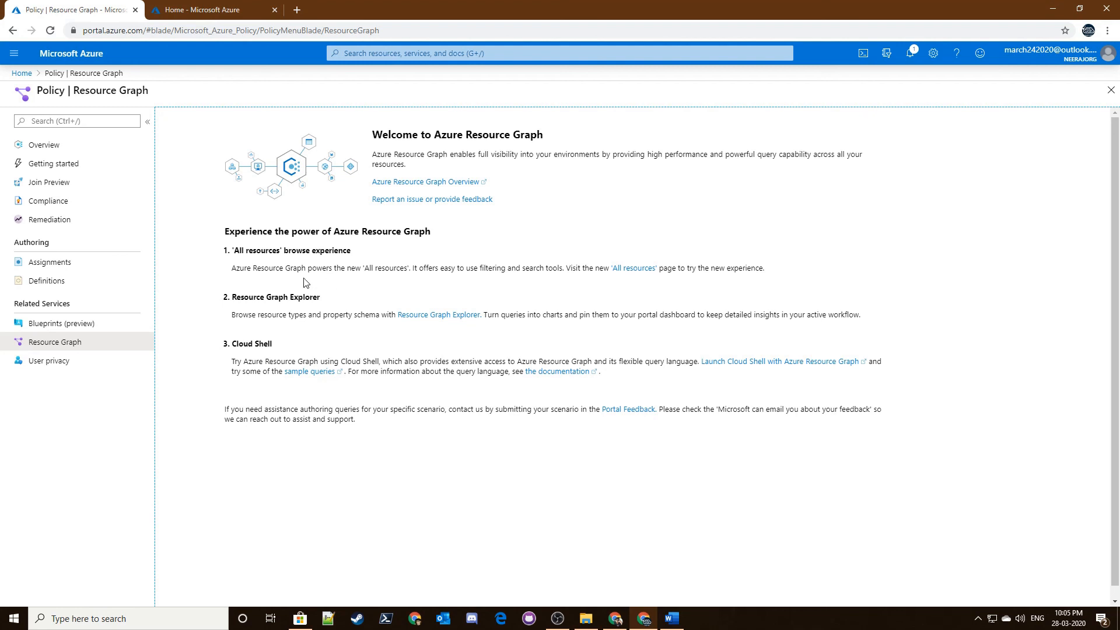
pyautogui.click(65, 362)
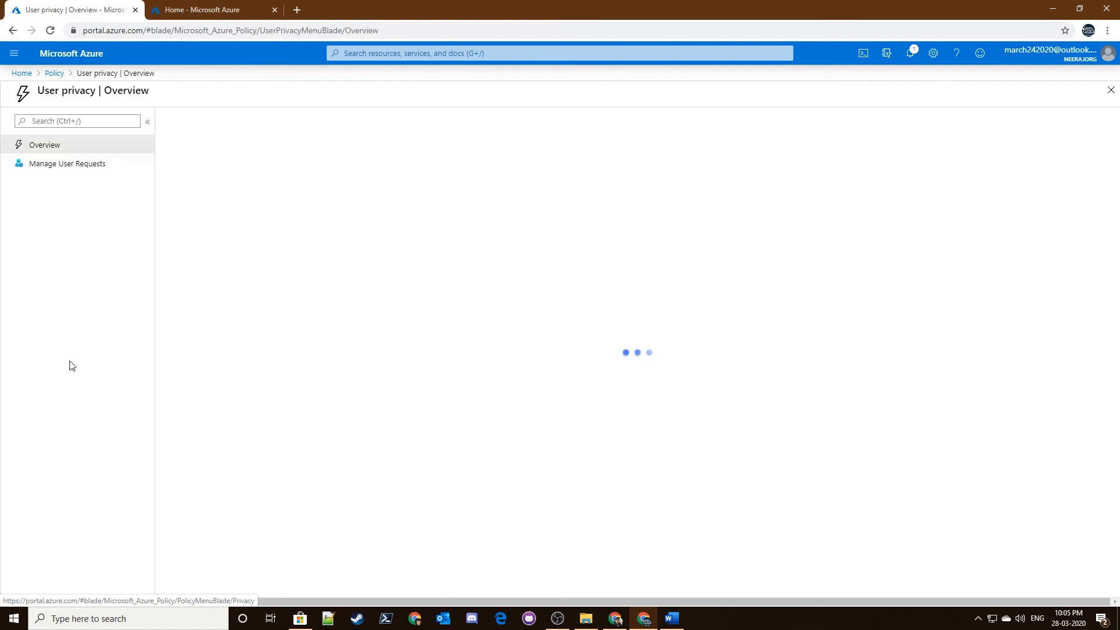
pyautogui.click(54, 73)
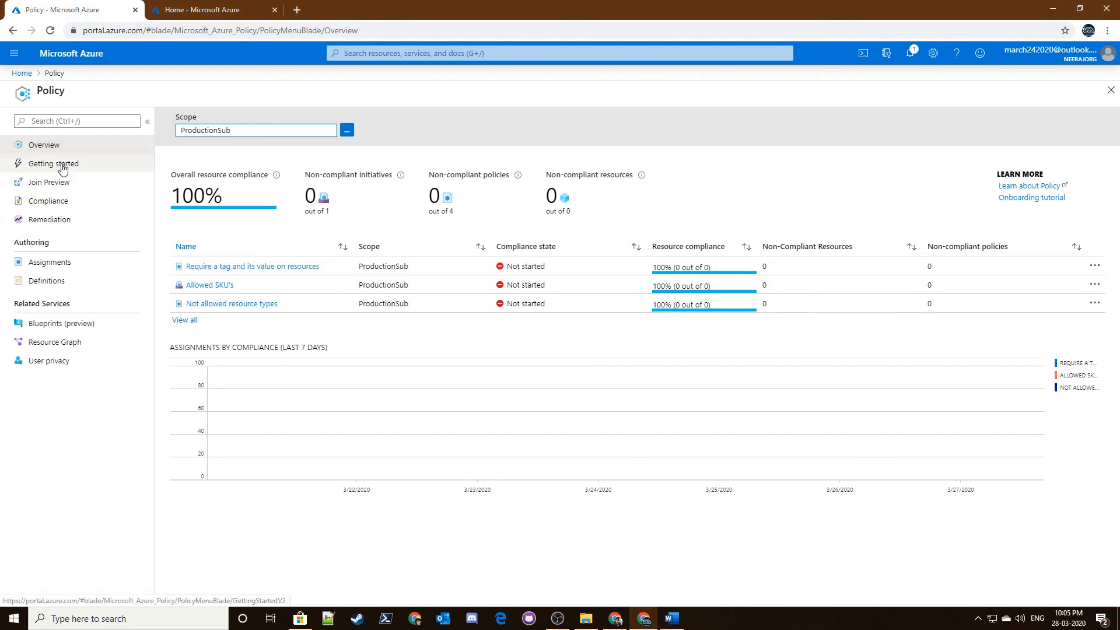
# - Review the compliance details of the "Require a tag and its value on resources" assignment and return to the Compliance page
pyautogui.click(53, 201)
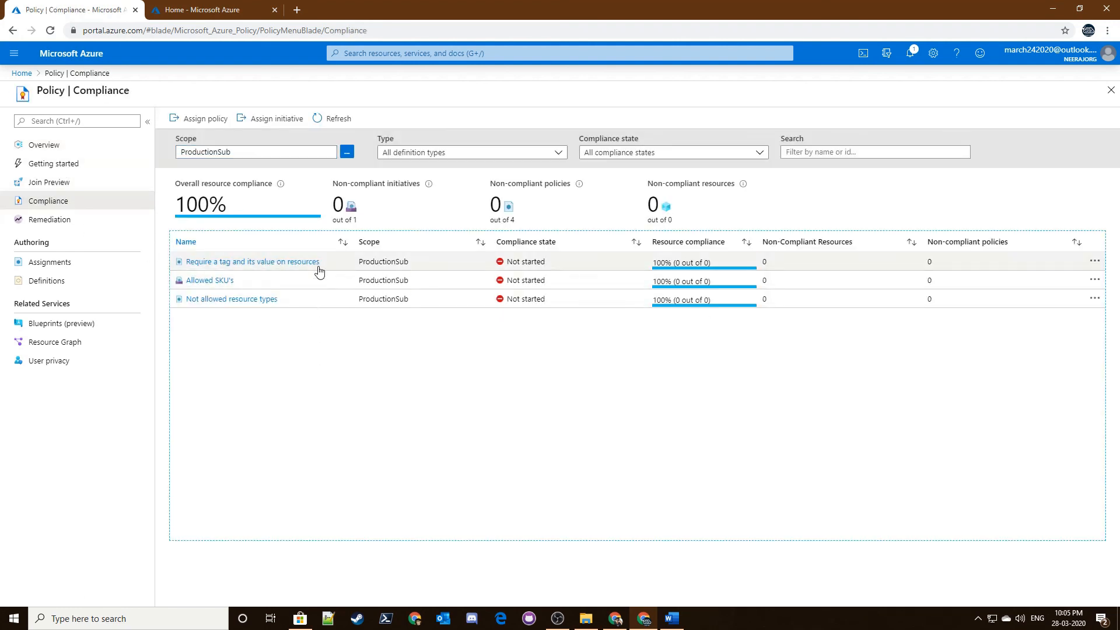
pyautogui.click(317, 262)
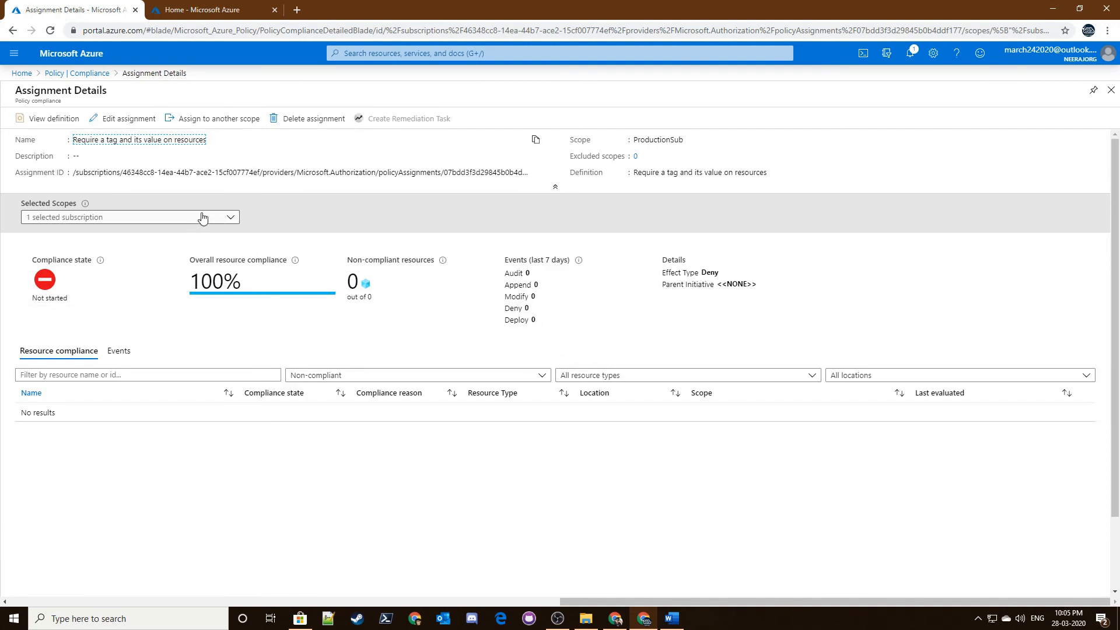
pyautogui.scroll(-1, 117, 280)
pyautogui.scroll(1, 130, 390)
pyautogui.click(186, 472)
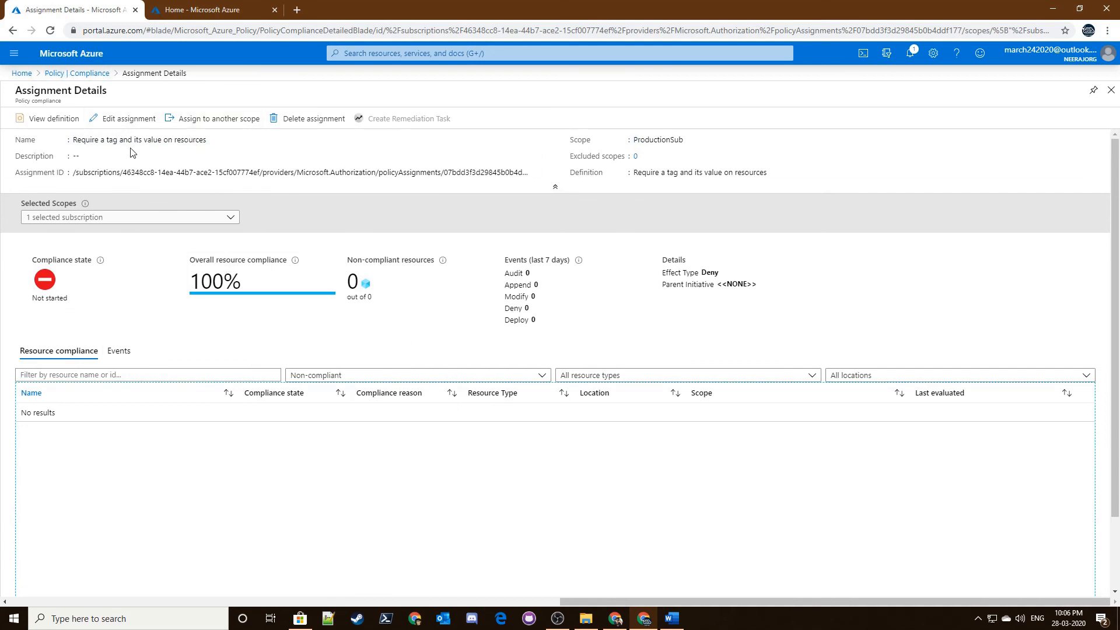
pyautogui.click(77, 72)
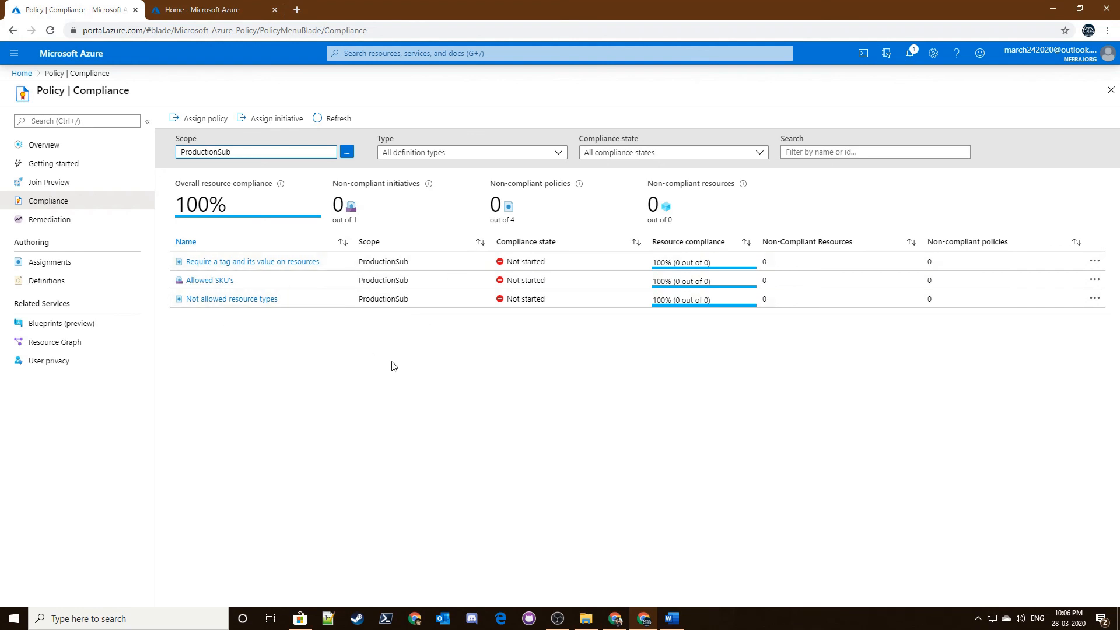
# - Review the recent portal notifications about policy assignments and deployments, and close them
pyautogui.click(910, 53)
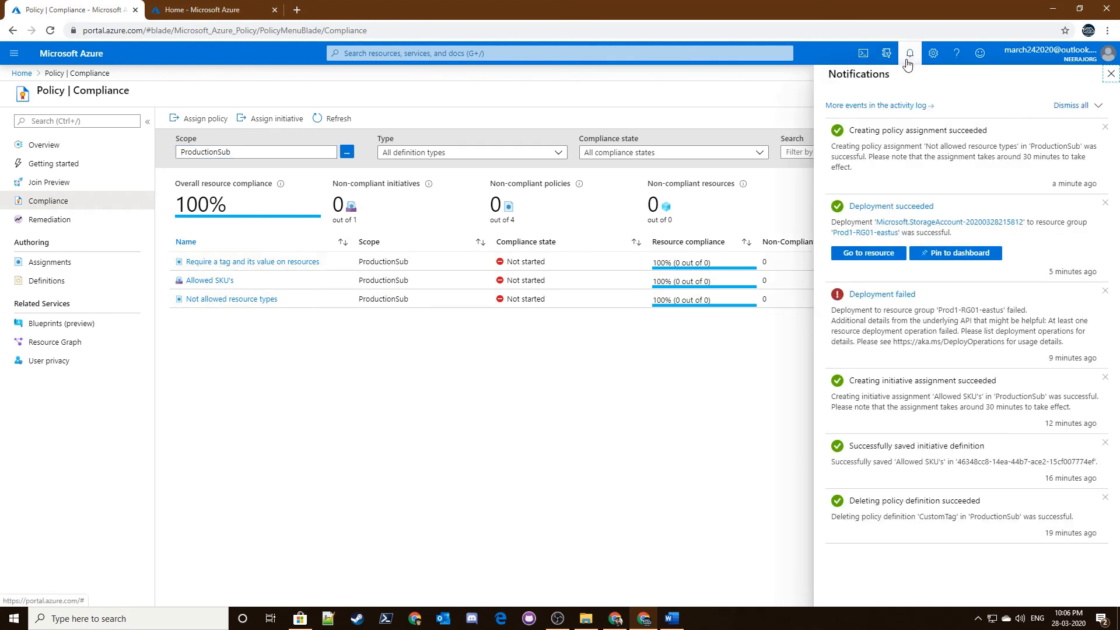
pyautogui.click(616, 304)
pyautogui.click(326, 321)
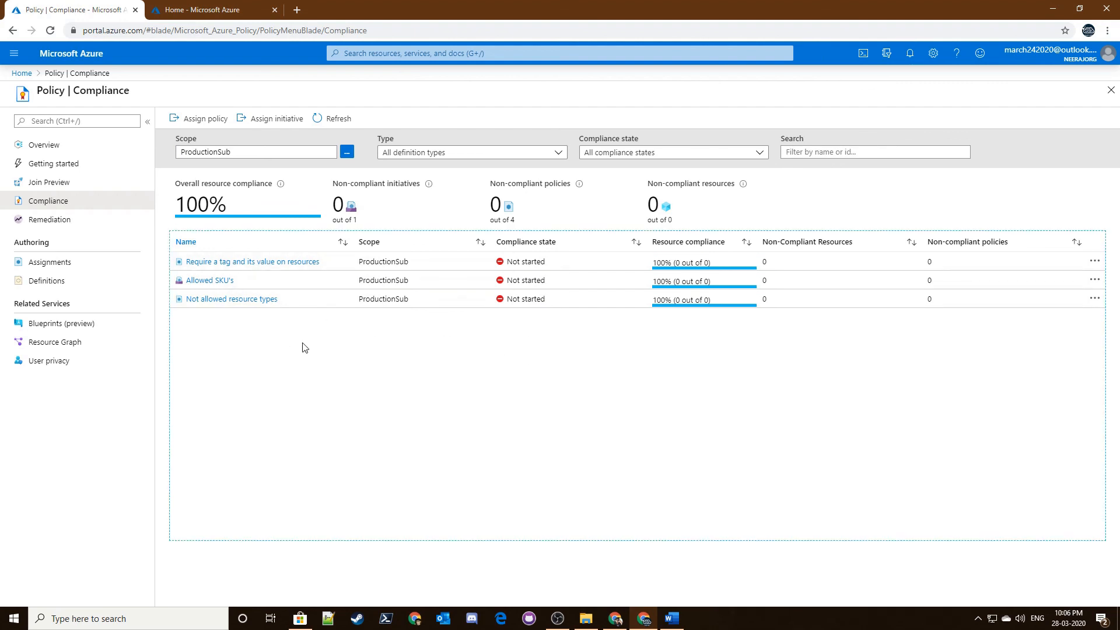